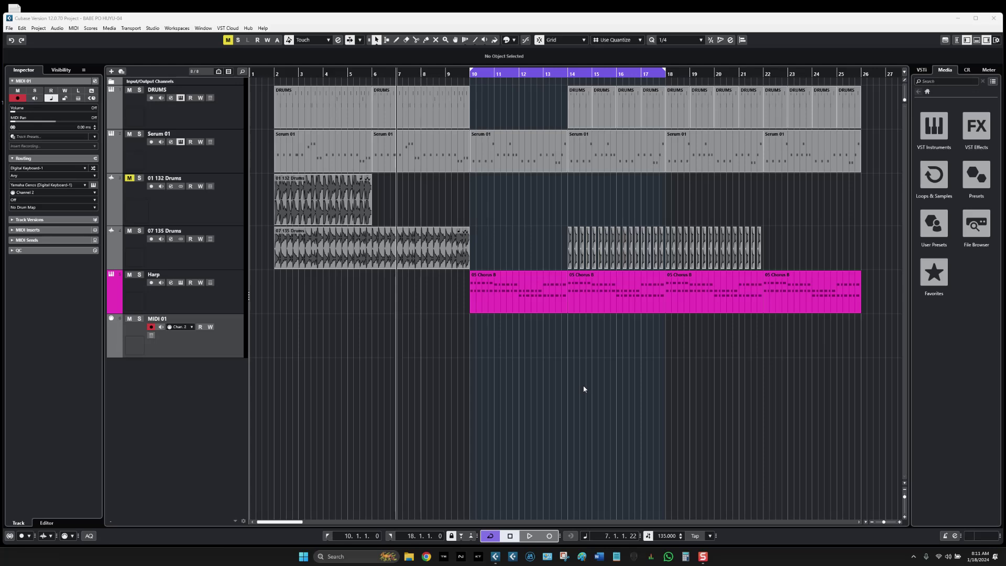
# Step: Look through the available MIDI inputs in the MIDI 01 track's routing and close the list without changing it
pyautogui.click(171, 409)
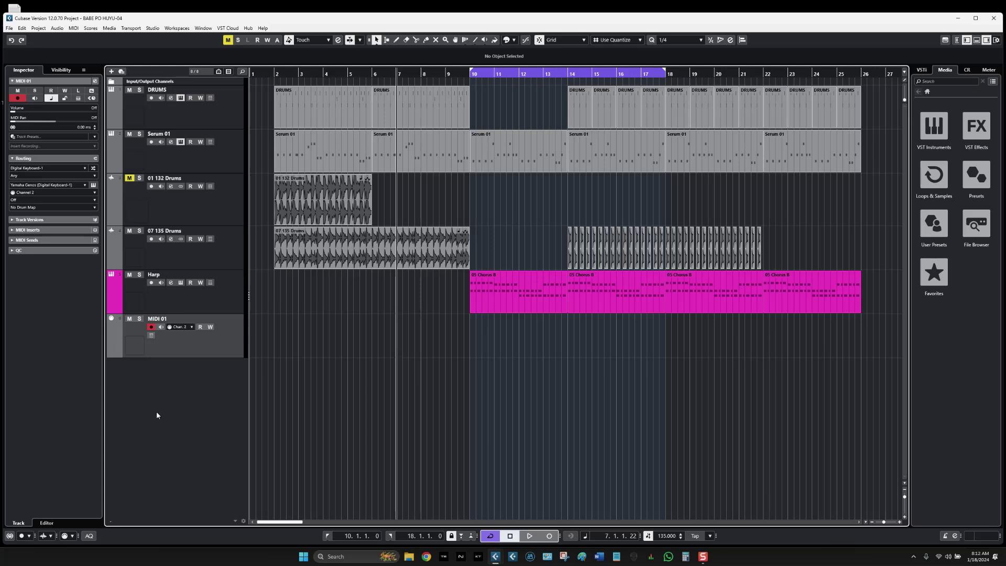
pyautogui.click(73, 171)
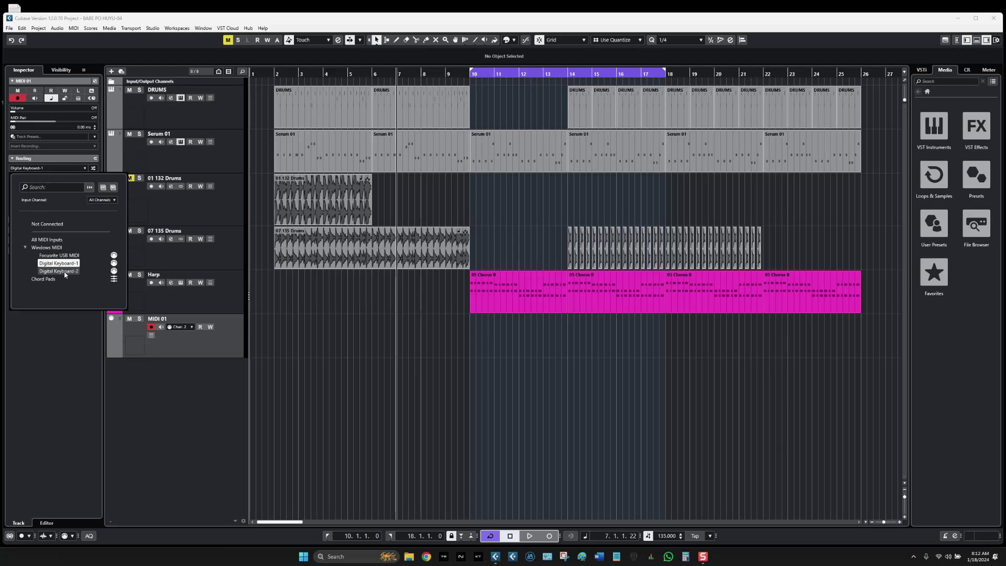
pyautogui.click(48, 341)
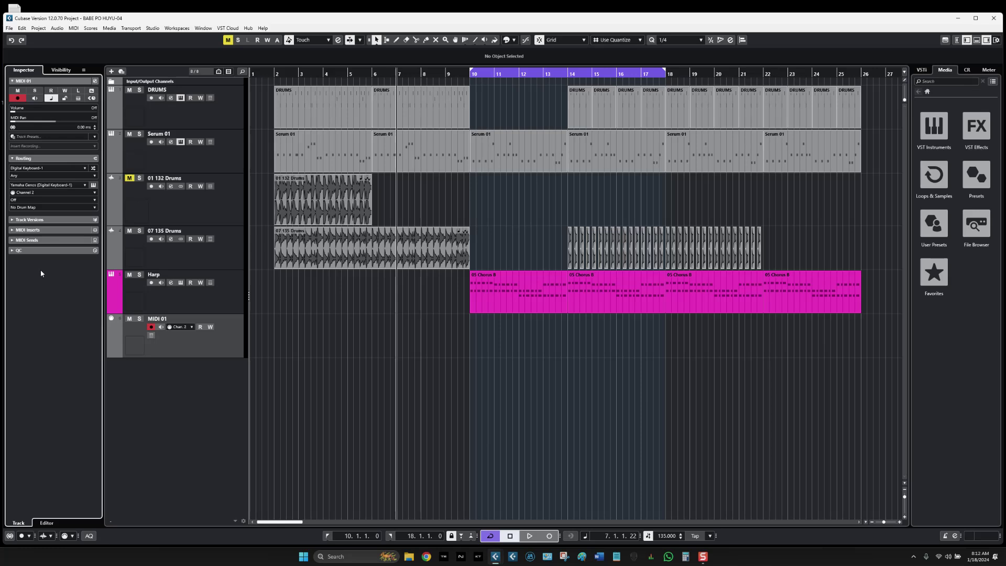
# Step: Switch to the other Cubase Pro instance and open the recent project BABE PO HUYU-04
pyautogui.click(512, 557)
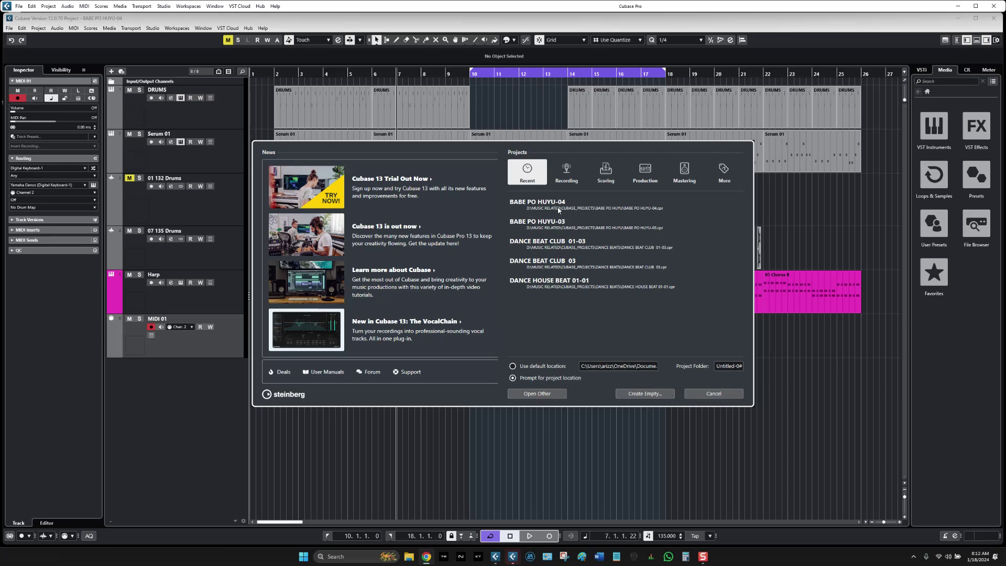
pyautogui.click(556, 210)
pyautogui.click(646, 393)
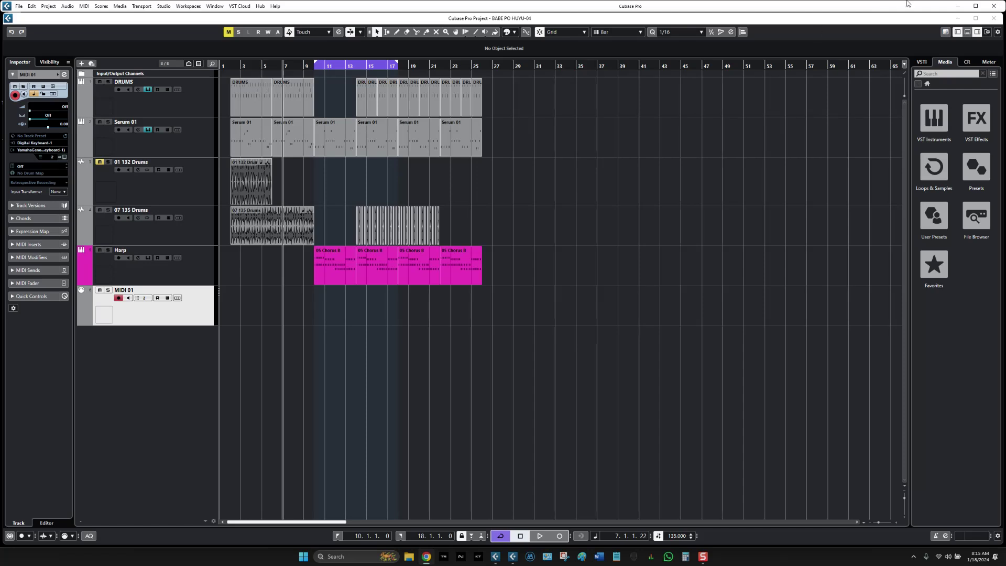
# Step: Clear the Cubase windows and the MIDI Device Manager off the desktop and launch TeamViewer
pyautogui.click(958, 6)
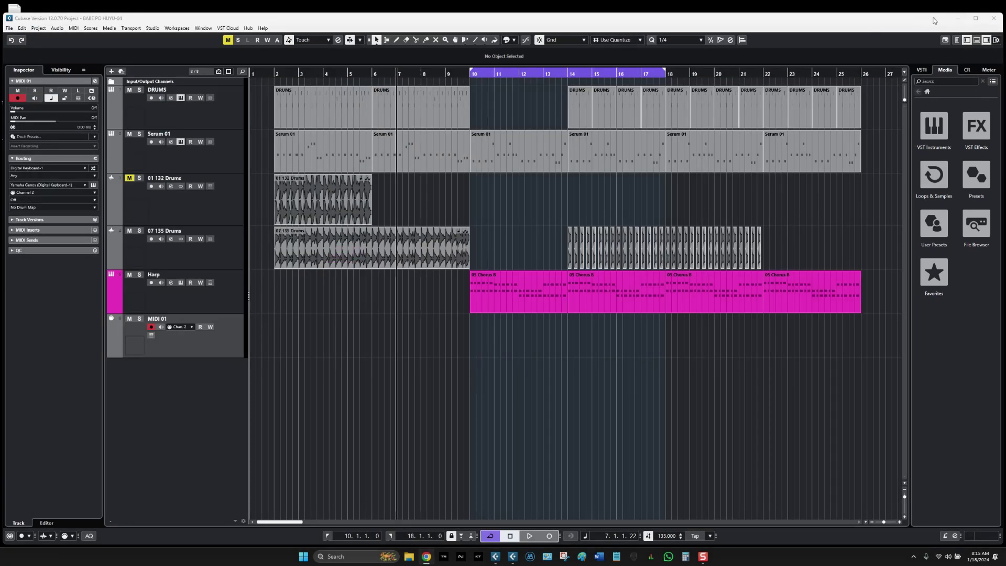
pyautogui.doubleClick(935, 20)
pyautogui.click(959, 6)
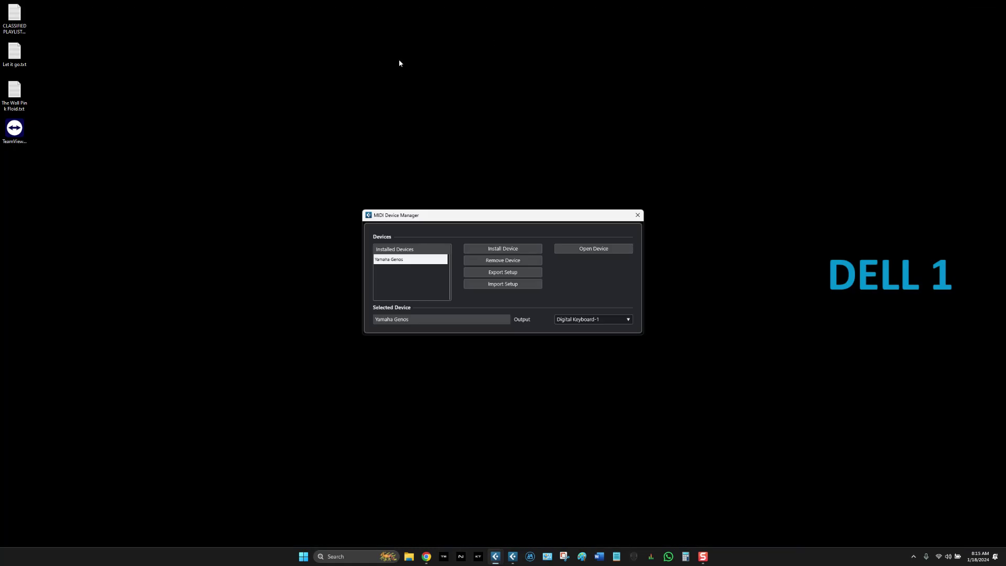
pyautogui.doubleClick(17, 129)
pyautogui.click(640, 218)
pyautogui.click(638, 219)
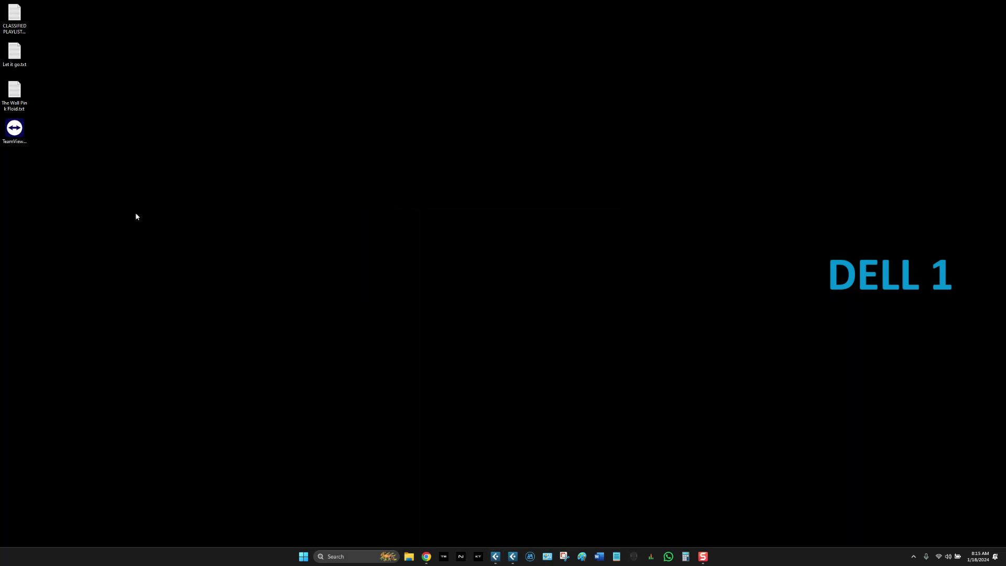
# Step: Go to the waiting TeamViewer request and join the remote support session
pyautogui.hotkey('alt', 'Tab')
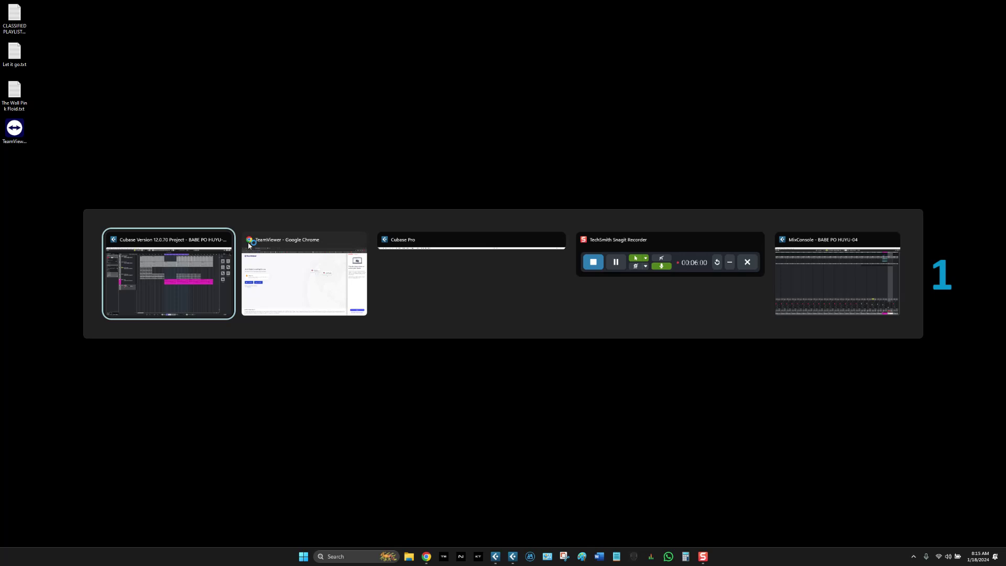
pyautogui.hotkey('alt', 'Tab')
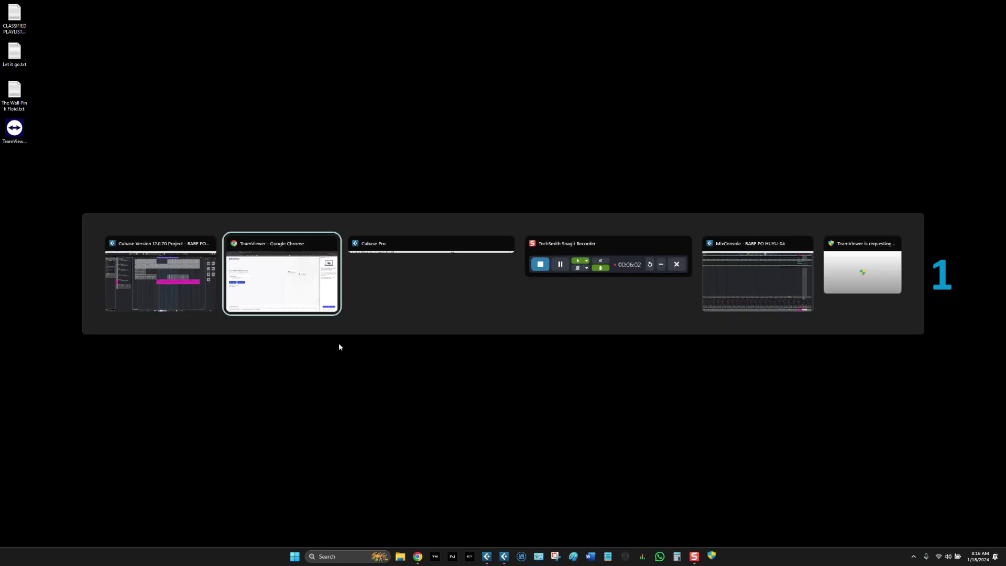
pyautogui.hotkey('alt', 'Tab')
pyautogui.hotkey('alt', 'Tab')
pyautogui.hotkey('alt', 'Tab')
pyautogui.hotkey('alt', 'Tab')
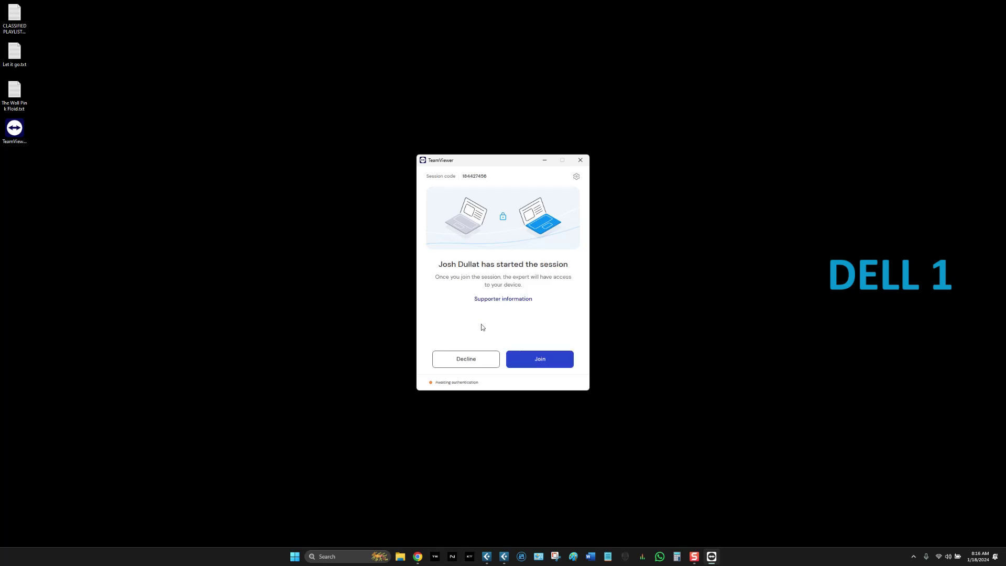
pyautogui.click(528, 363)
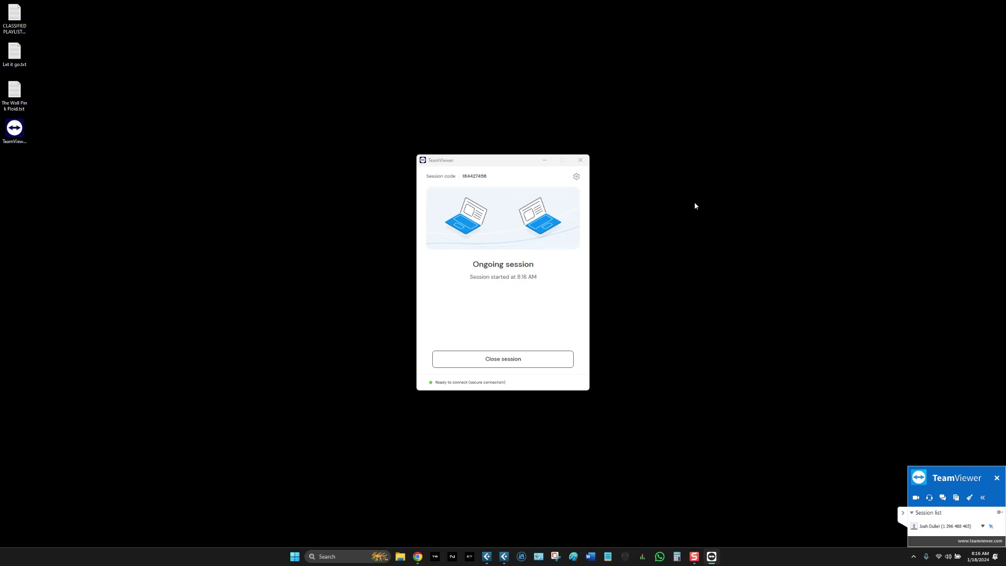
# Step: Return to the Cubase Version 12.0.70 Project window of BABE PO HUYU-04 and minimize the TeamViewer session window
pyautogui.hotkey('alt', 'Tab')
pyautogui.moveTo(486, 560)
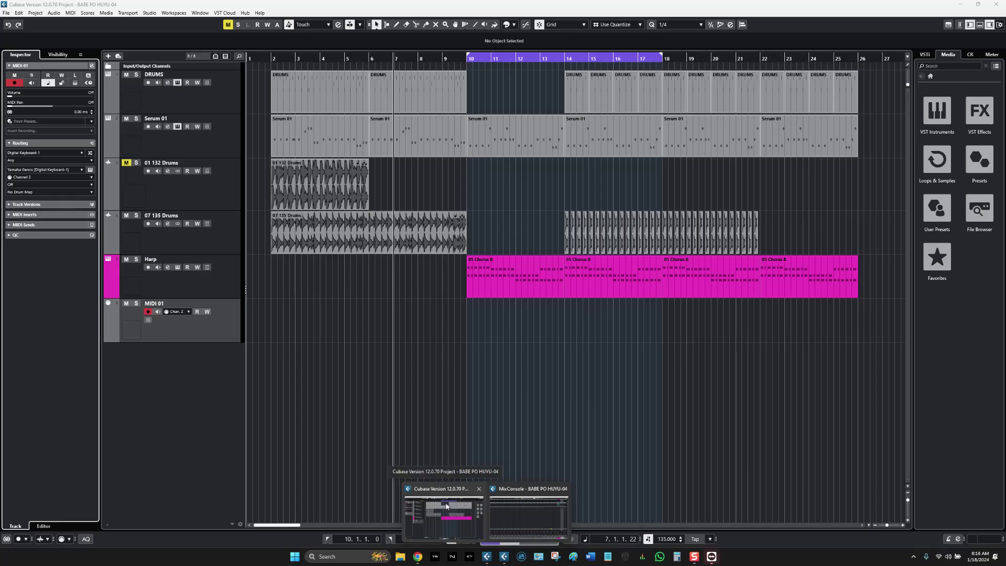
pyautogui.click(446, 506)
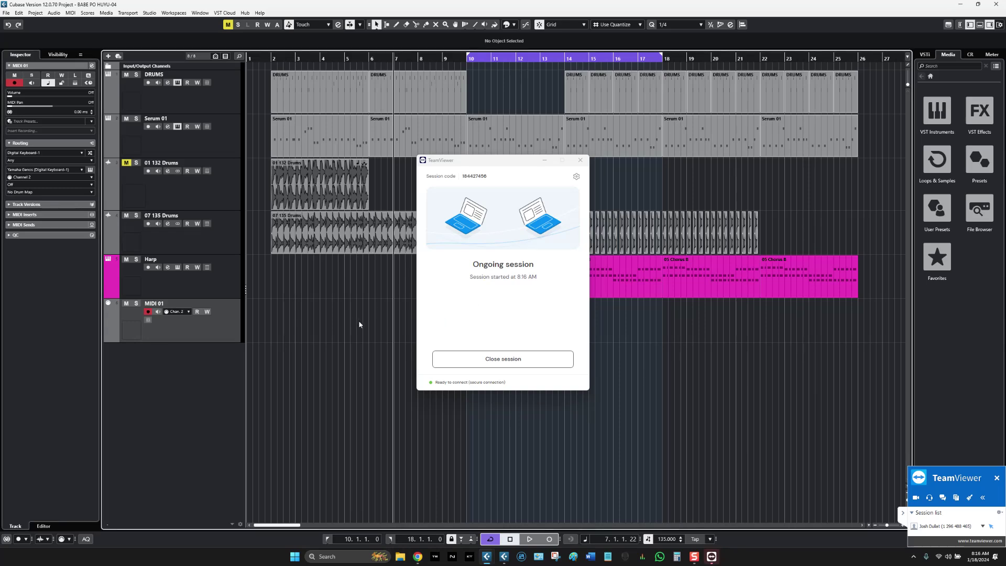
pyautogui.click(543, 162)
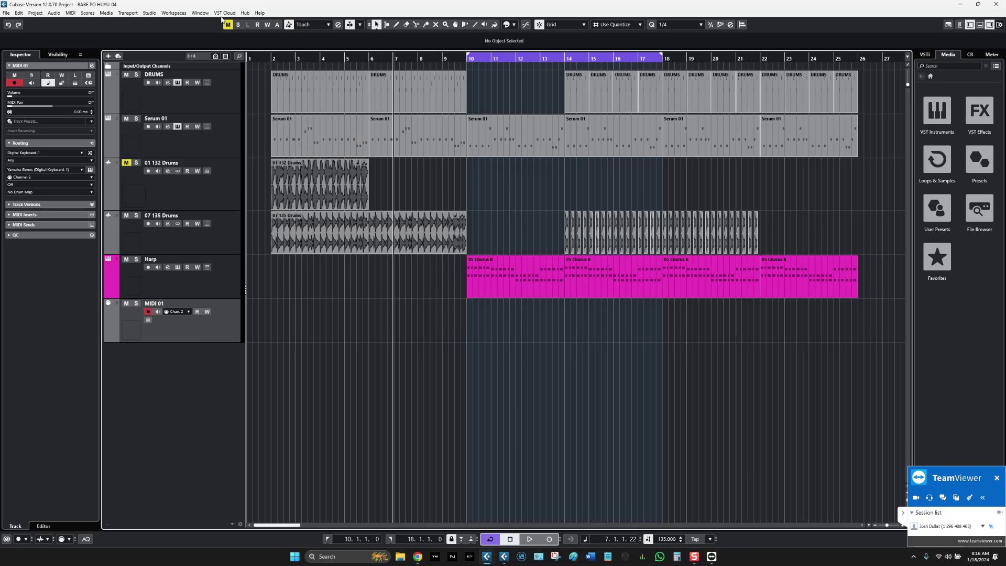
# Step: View the version information of this Cubase installation, then dismiss it
pyautogui.click(260, 13)
pyautogui.click(281, 80)
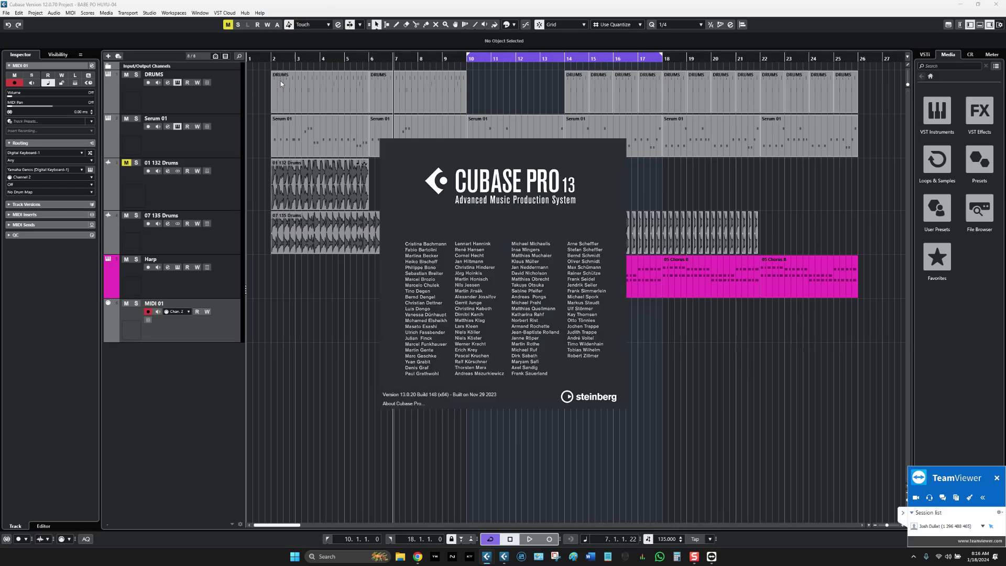
pyautogui.click(361, 269)
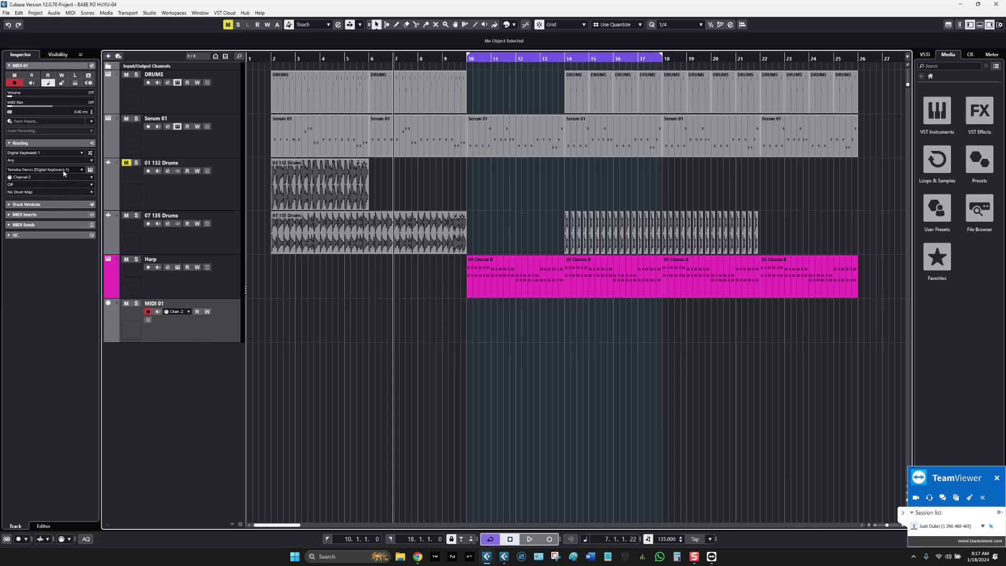
# Step: Switch to the other Cubase Pro window and assign the Genos Synth patch Regular MiniClassic to the MIDI 01 track
pyautogui.click(504, 558)
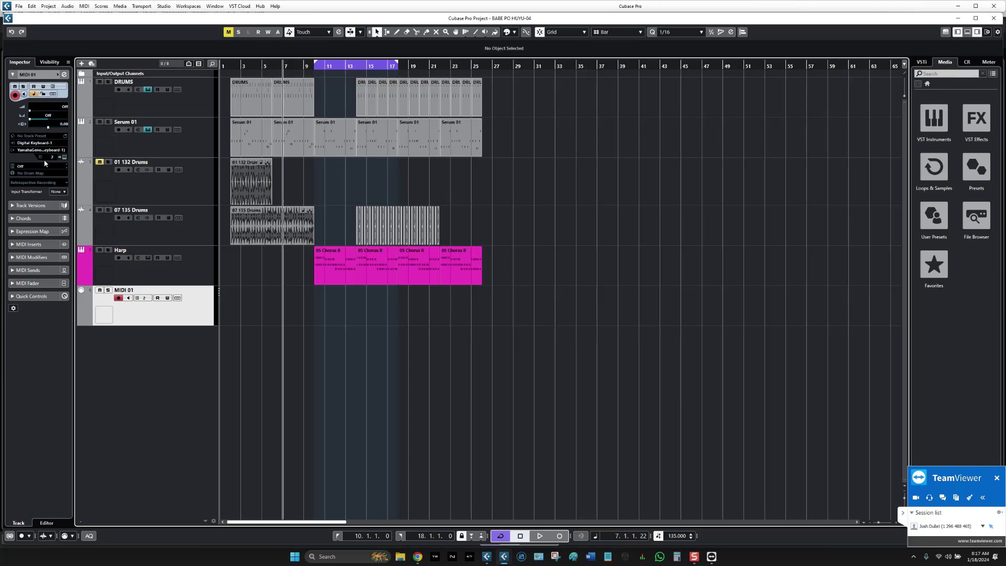
pyautogui.click(60, 167)
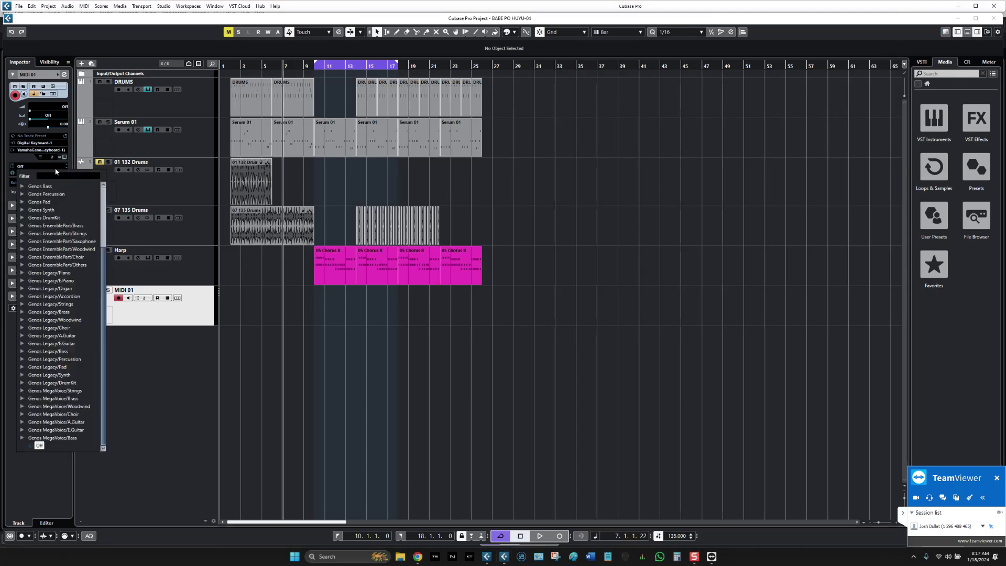
pyautogui.click(22, 210)
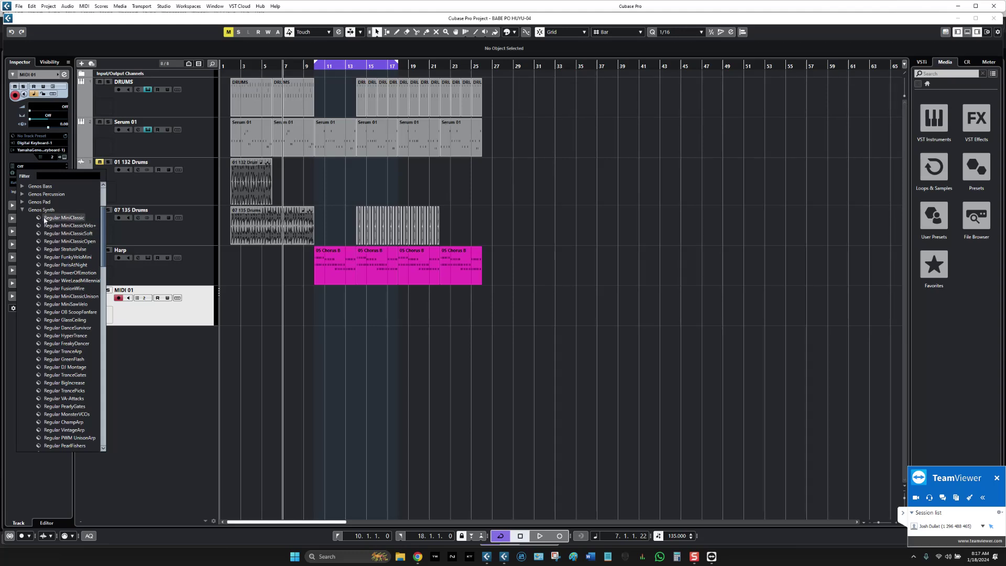
pyautogui.click(63, 217)
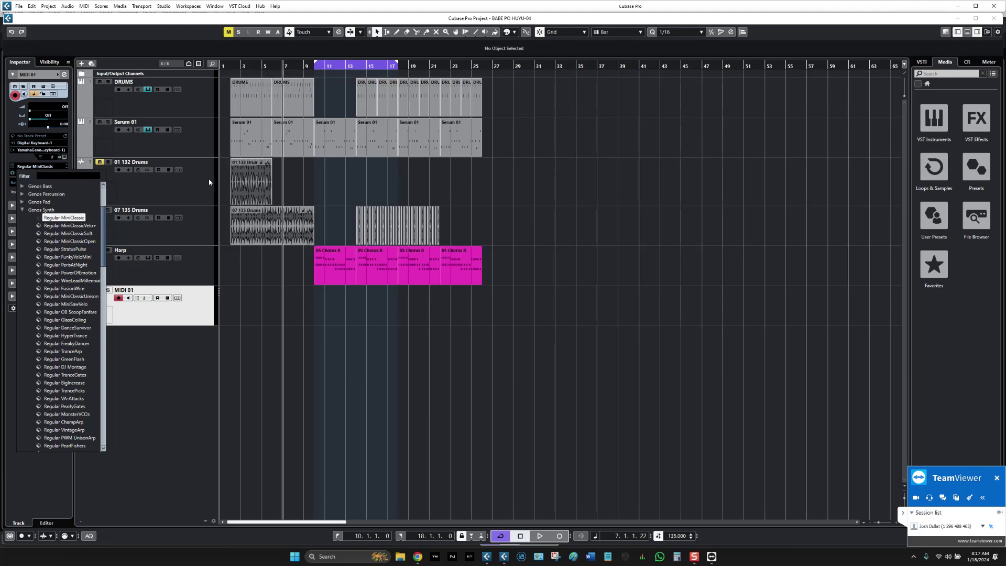
# Step: Step back and forth through the Genos Synth patches for MIDI 01 and settle on Regular VintageArp
pyautogui.press('Down')
pyautogui.press('Down')
pyautogui.press('Down')
pyautogui.press('Down')
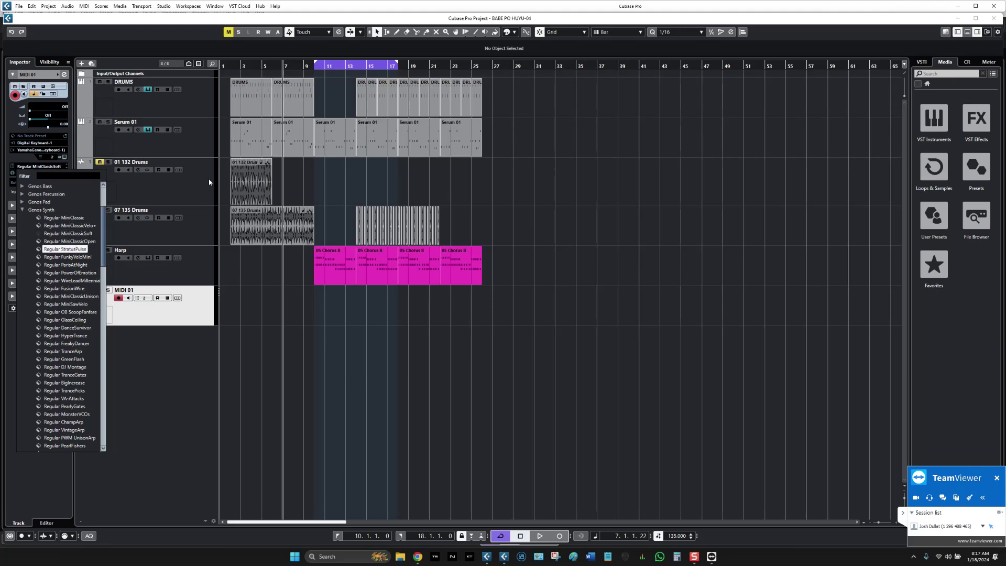
pyautogui.press('Down')
pyautogui.press('Down')
pyautogui.press('Down')
pyautogui.press('Down')
pyautogui.press('Down')
pyautogui.press('Down')
pyautogui.press('Down')
pyautogui.press('Down')
pyautogui.press('Down')
pyautogui.press('Down')
pyautogui.press('Down')
pyautogui.press('Down')
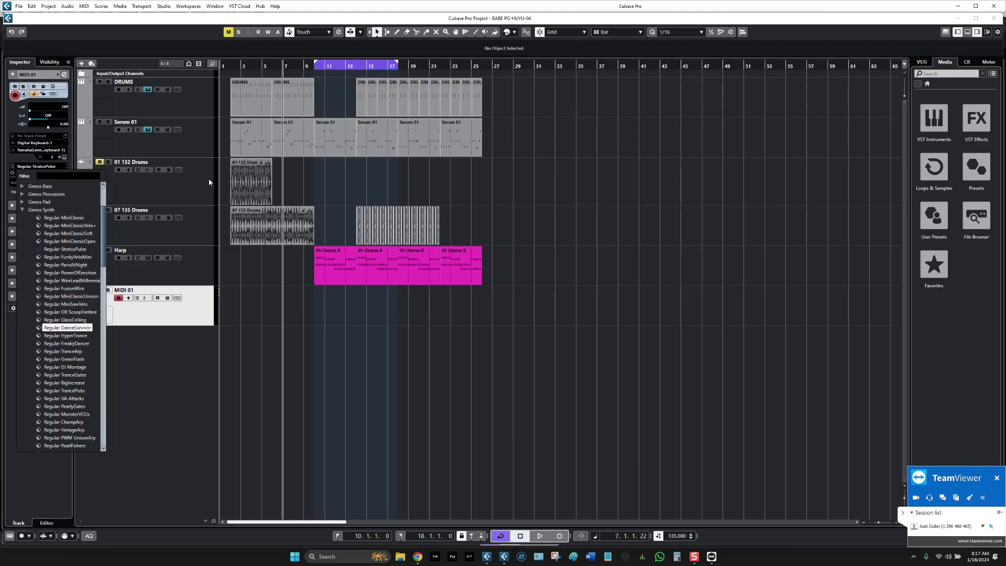
pyautogui.press('Up')
pyautogui.press('Up')
pyautogui.press('Up')
pyautogui.press('Up')
pyautogui.press('Up')
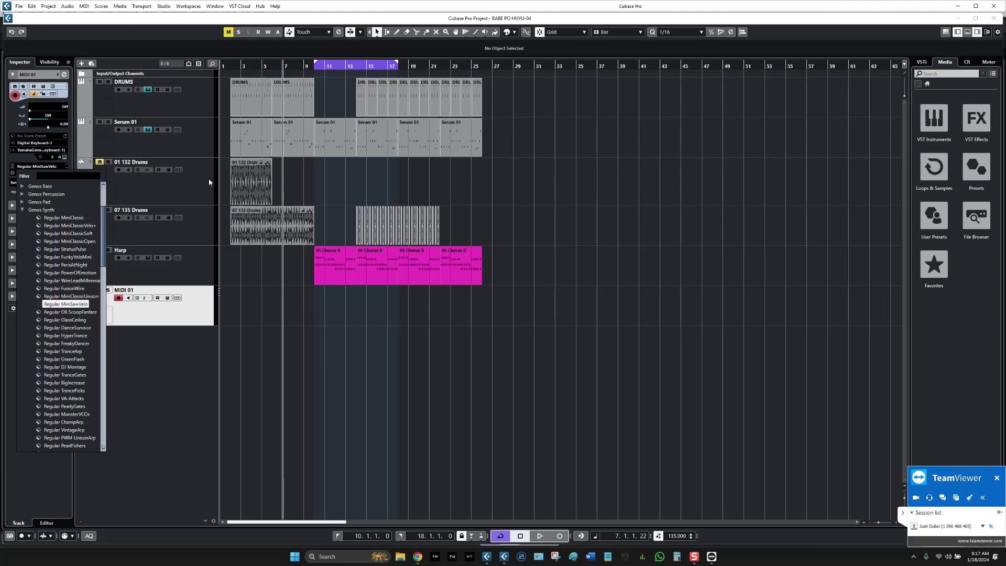
pyautogui.press('Up')
pyautogui.press('Up')
pyautogui.press('Up')
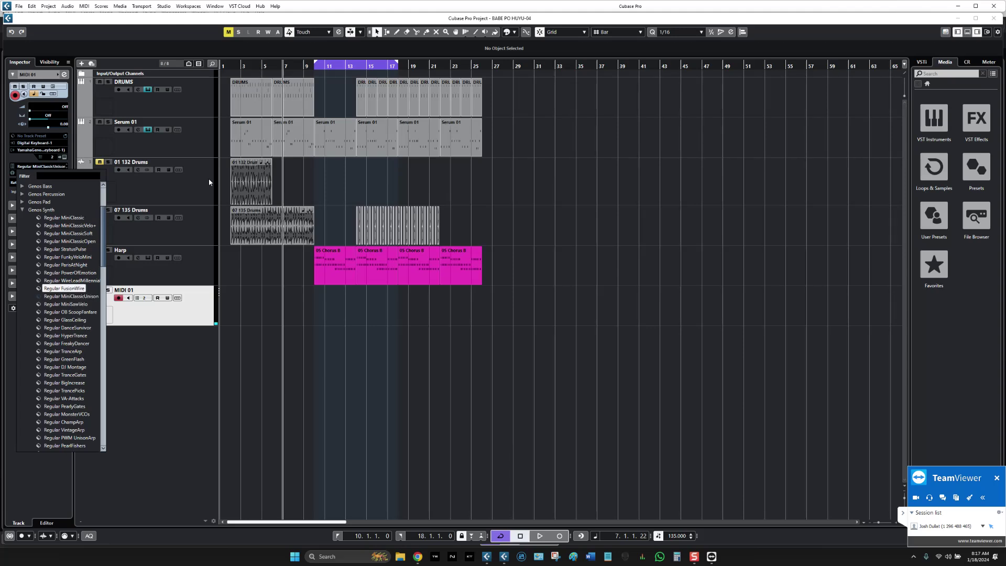
pyautogui.press('Up')
pyautogui.press('Up')
pyautogui.press('Down')
pyautogui.press('Down')
pyautogui.press('Down')
pyautogui.press('Down')
pyautogui.press('Down')
pyautogui.press('Down')
pyautogui.press('Down')
pyautogui.press('Down')
pyautogui.press('Down')
pyautogui.press('Down')
pyautogui.press('Down')
pyautogui.press('Down')
pyautogui.press('Down')
pyautogui.press('Down')
pyautogui.press('Down')
pyautogui.press('Down')
pyautogui.press('Down')
pyautogui.press('Down')
pyautogui.press('Down')
pyautogui.press('Down')
pyautogui.press('Down')
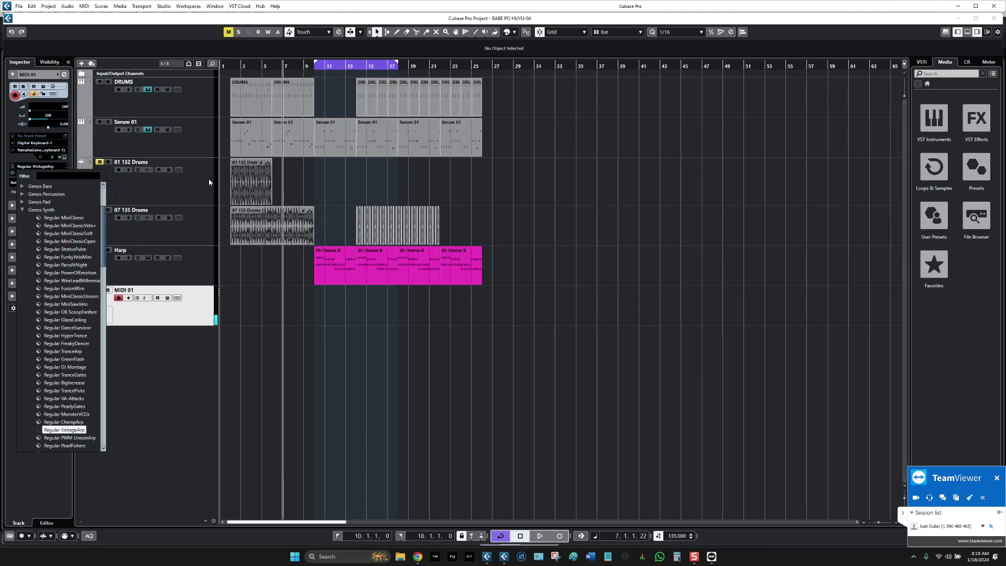
pyautogui.press('Return')
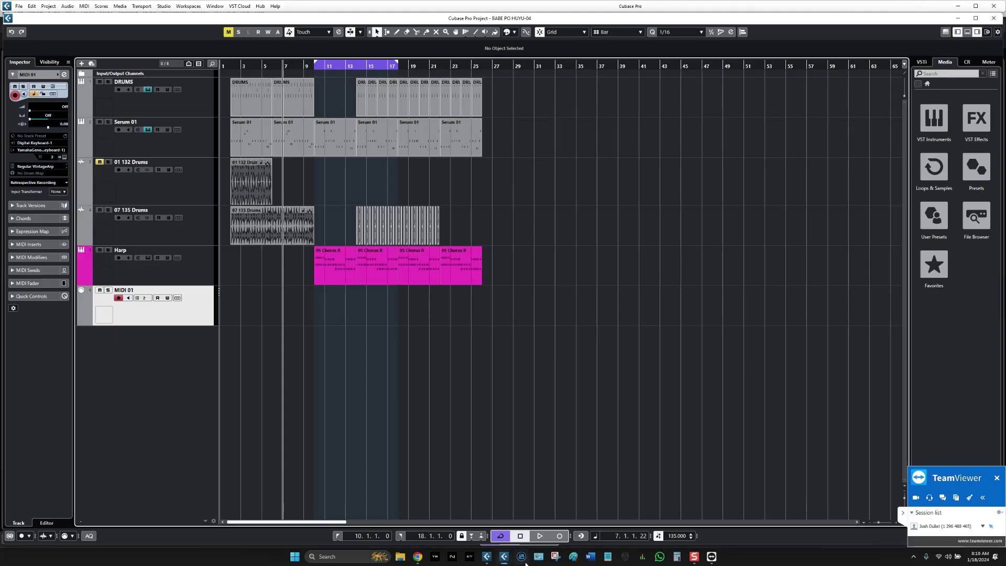
# Step: Switch back to the Cubase Version 12.0.70 Project window and check its version information again
pyautogui.moveTo(486, 562)
pyautogui.click(470, 524)
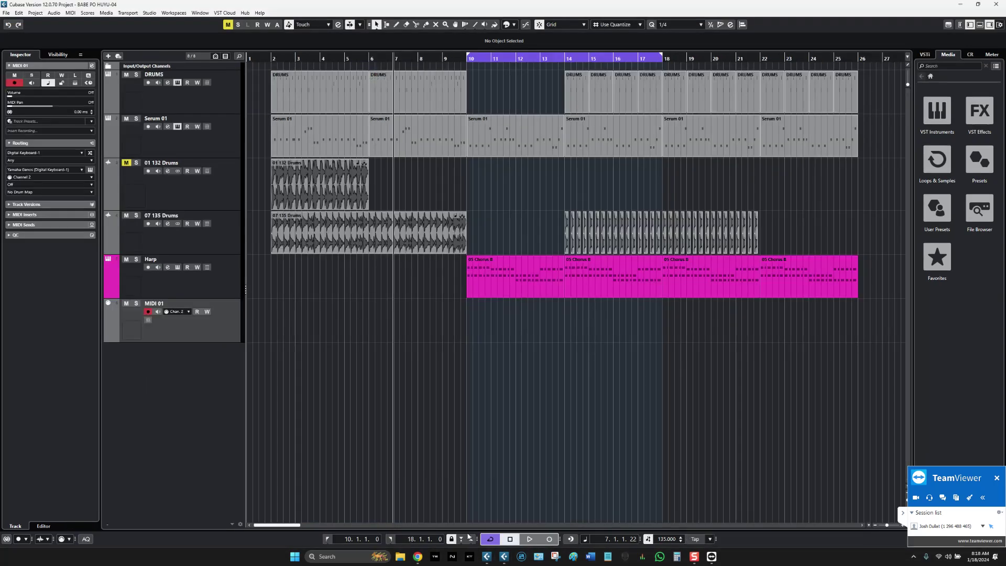
pyautogui.click(259, 12)
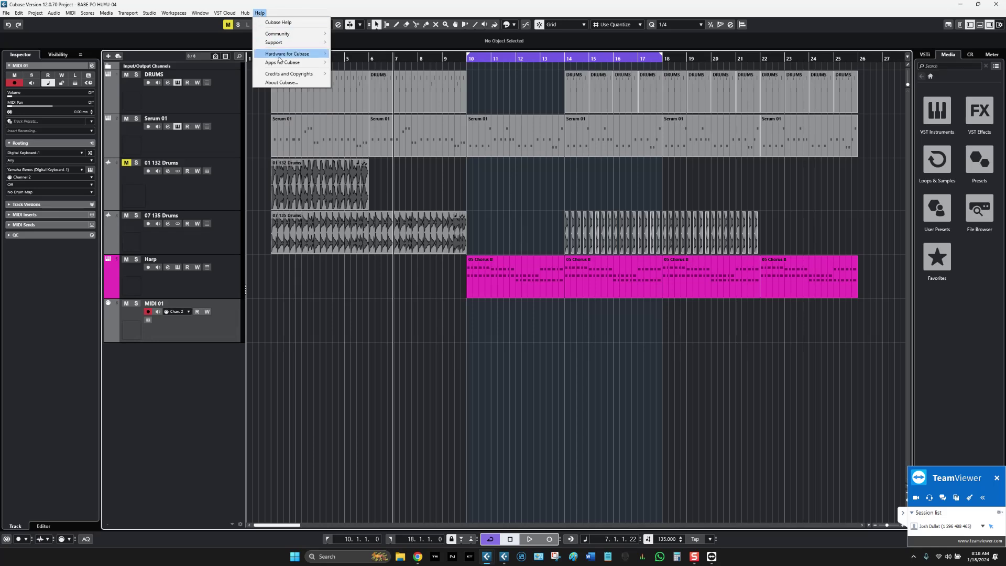
pyautogui.click(285, 83)
pyautogui.click(310, 276)
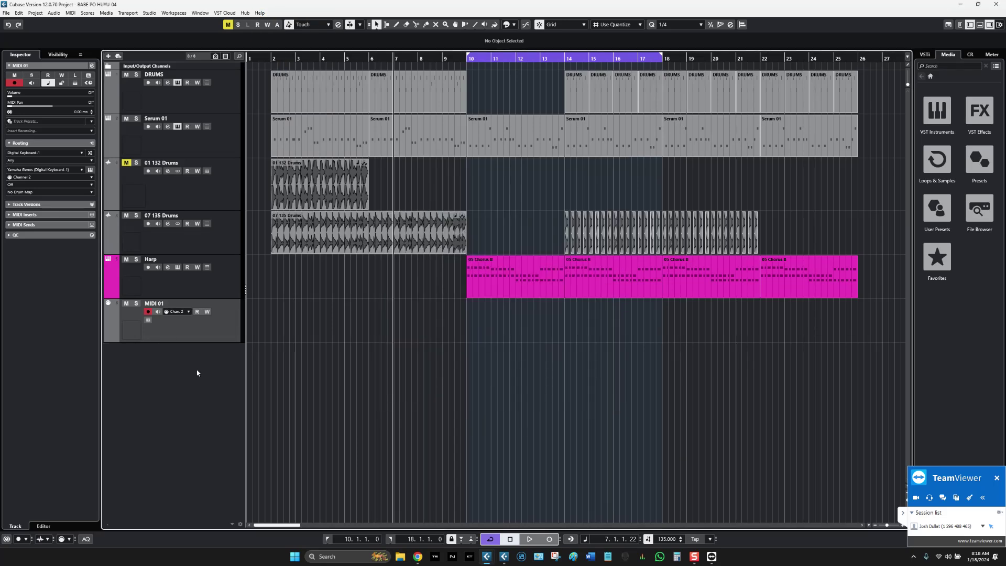
# Step: Set the MIDI 01 track's program to Regular MiniClassic from the Genos Synth group in this Cubase window
pyautogui.click(62, 185)
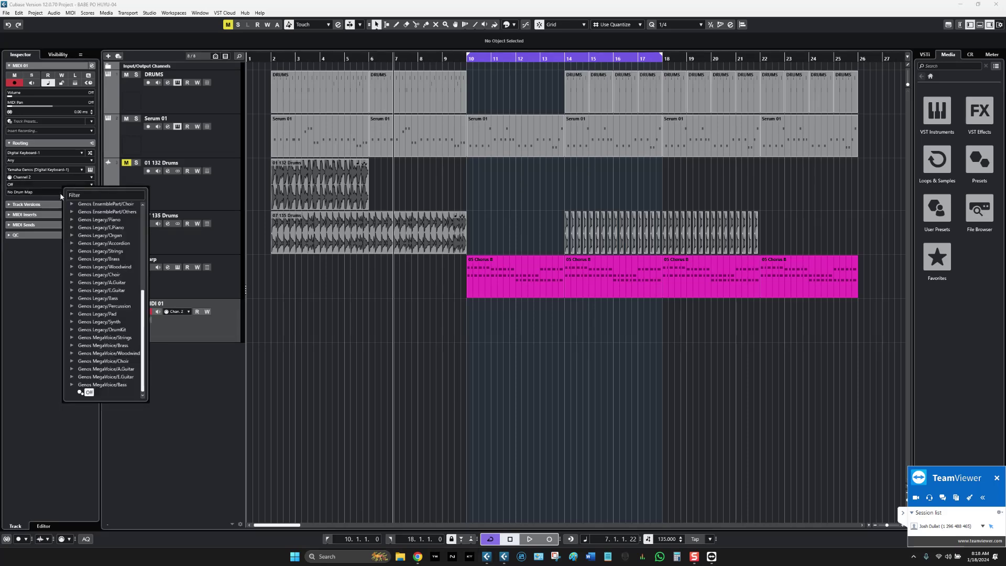
pyautogui.click(43, 201)
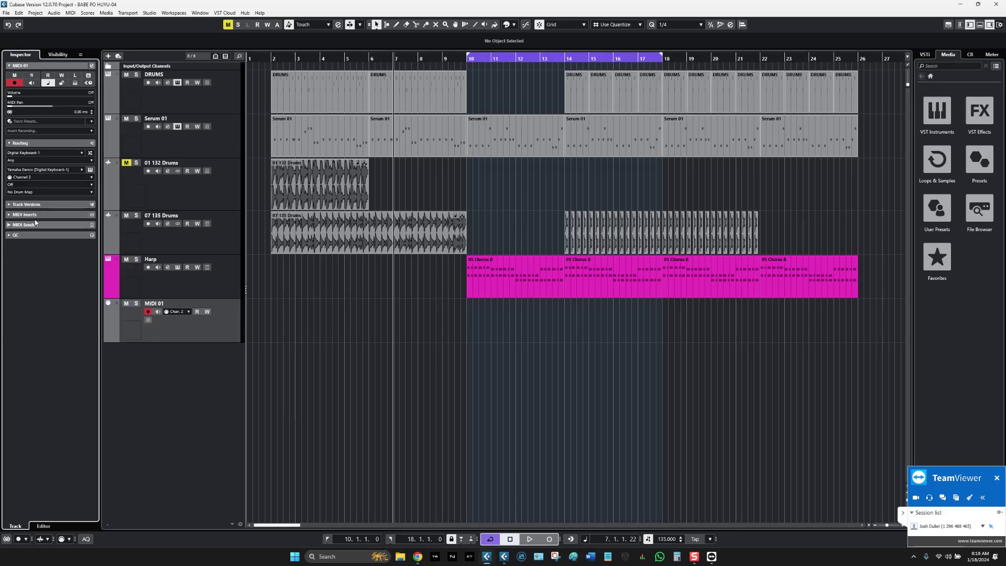
pyautogui.click(75, 189)
pyautogui.scroll(7, 113, 307)
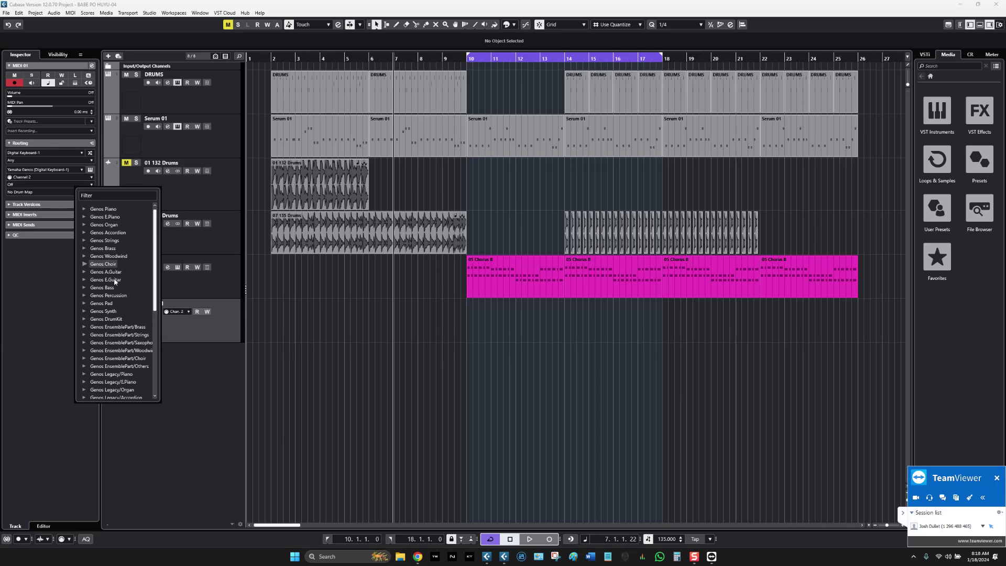
pyautogui.click(85, 311)
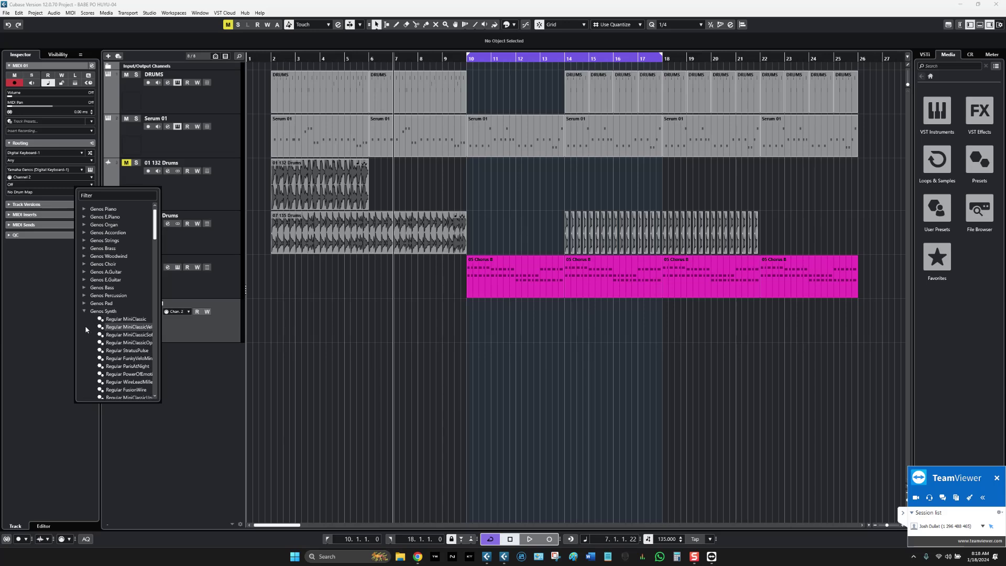
pyautogui.click(125, 319)
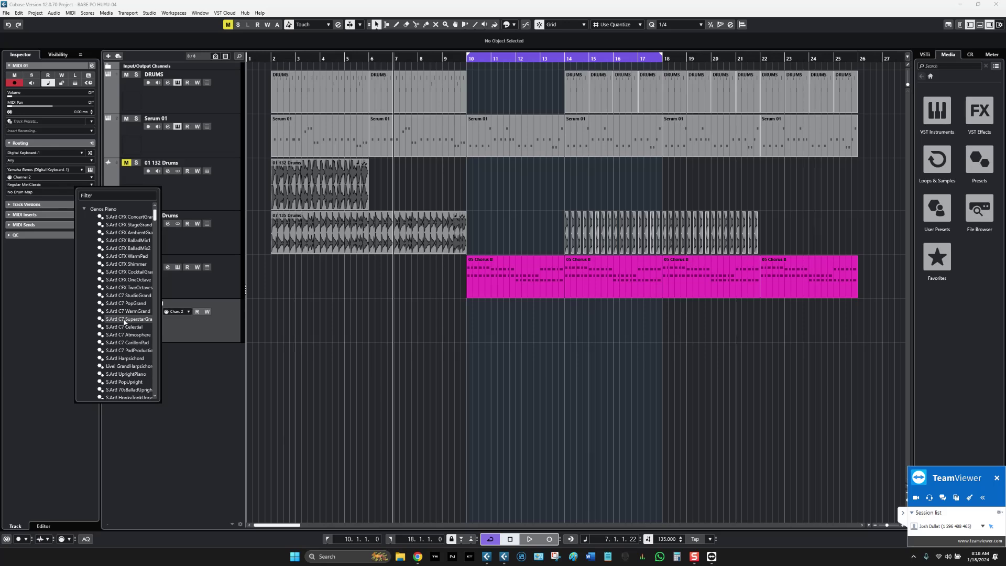
# Step: Collapse the Genos MegaVoice E.Guitar, Strings, Brass, Woodwind and Choir groups in MIDI 01's program list
pyautogui.click(155, 397)
pyautogui.moveTo(155, 215); pyautogui.dragTo(159, 388)
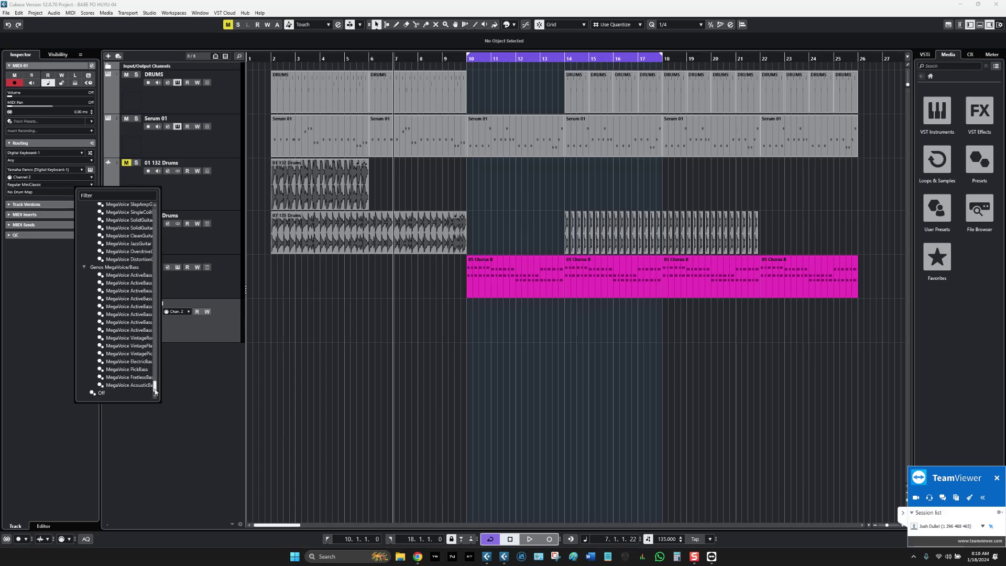
pyautogui.scroll(5, 156, 390)
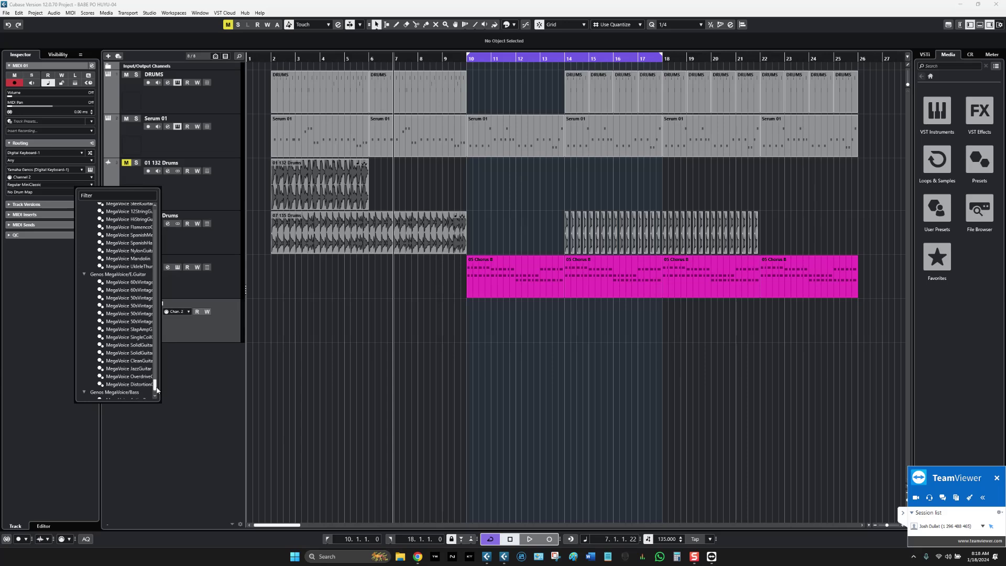
pyautogui.click(84, 274)
pyautogui.scroll(10, 86, 280)
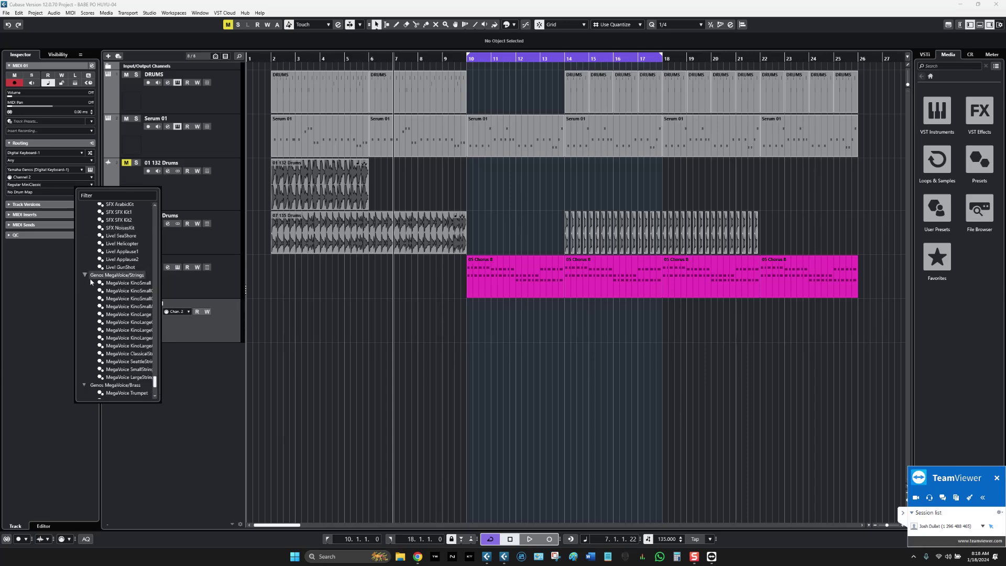
pyautogui.click(85, 274)
pyautogui.click(84, 283)
pyautogui.click(84, 291)
pyautogui.click(84, 298)
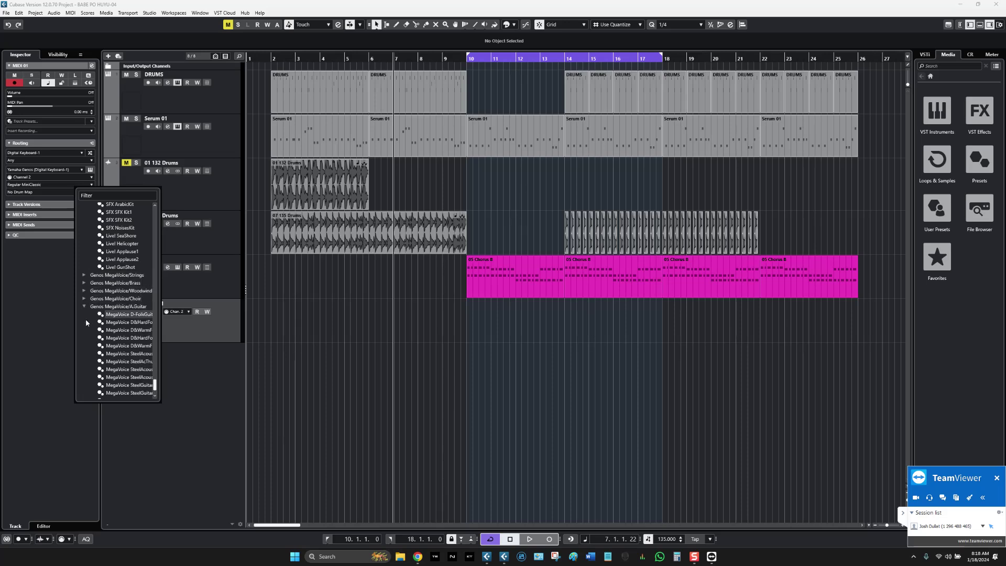
# Step: Collapse the first eight patch groups of the program list, from Genos Piano through Genos Choir
pyautogui.scroll(4, 89, 312)
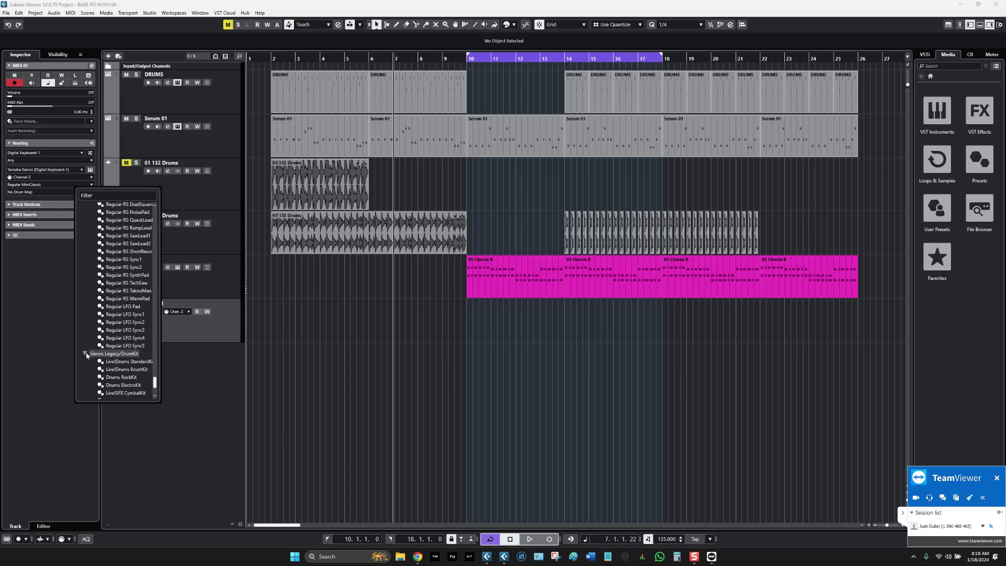
pyautogui.scroll(10, 78, 297)
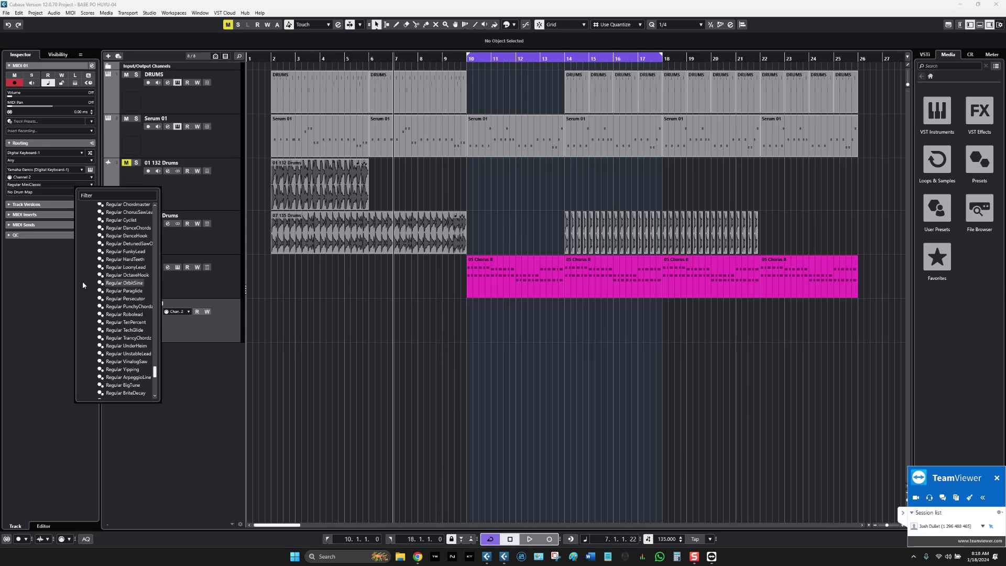
pyautogui.moveTo(155, 368); pyautogui.dragTo(159, 209)
pyautogui.click(84, 208)
pyautogui.click(84, 217)
pyautogui.click(84, 224)
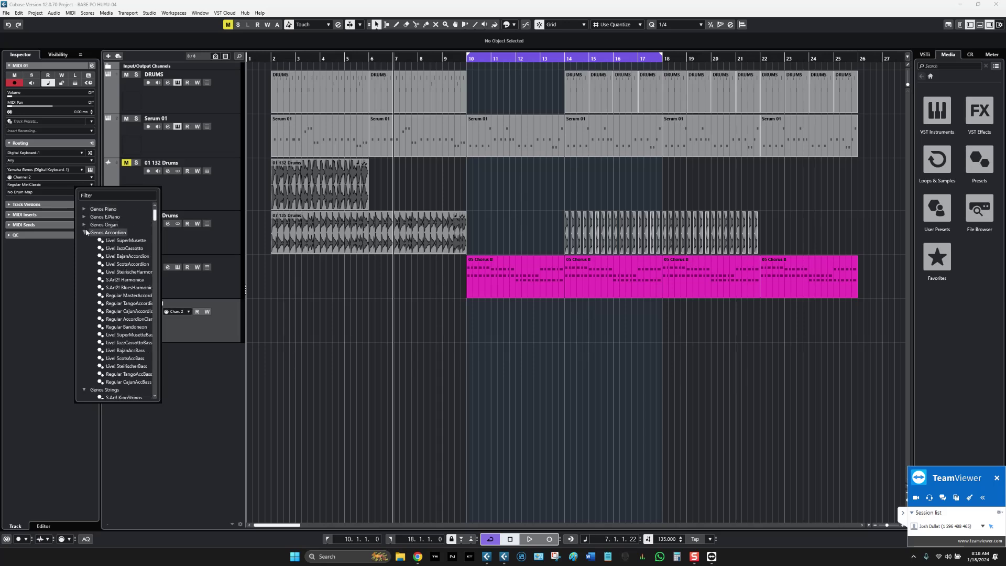
pyautogui.click(84, 232)
pyautogui.click(83, 240)
pyautogui.click(85, 247)
pyautogui.click(83, 256)
pyautogui.click(84, 264)
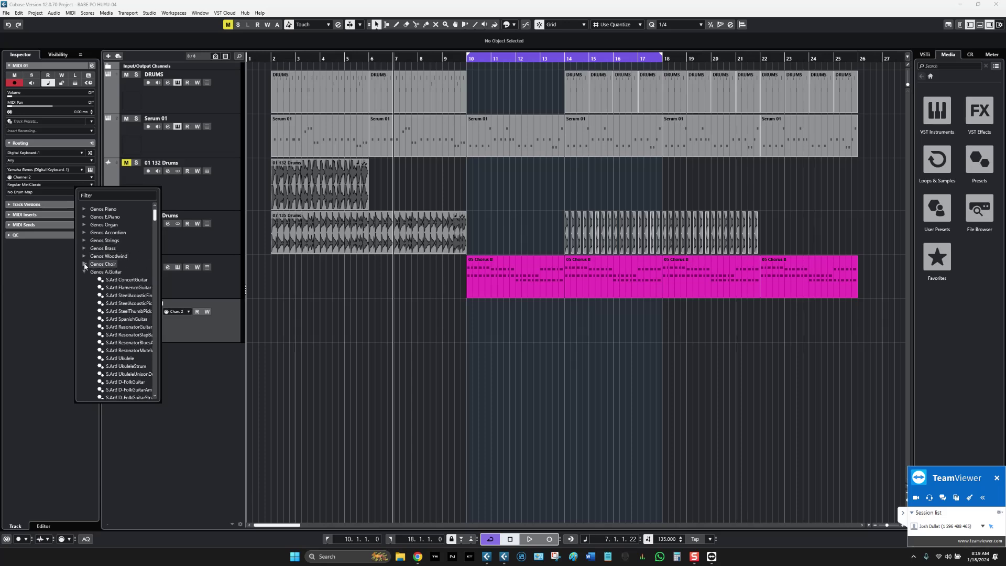
# Step: Collapse the Genos A.Guitar, E.Guitar, Bass, Percussion and Pad groups, and choose Regular MiniClassic from Genos Synth for MIDI 01
pyautogui.click(84, 271)
pyautogui.click(84, 280)
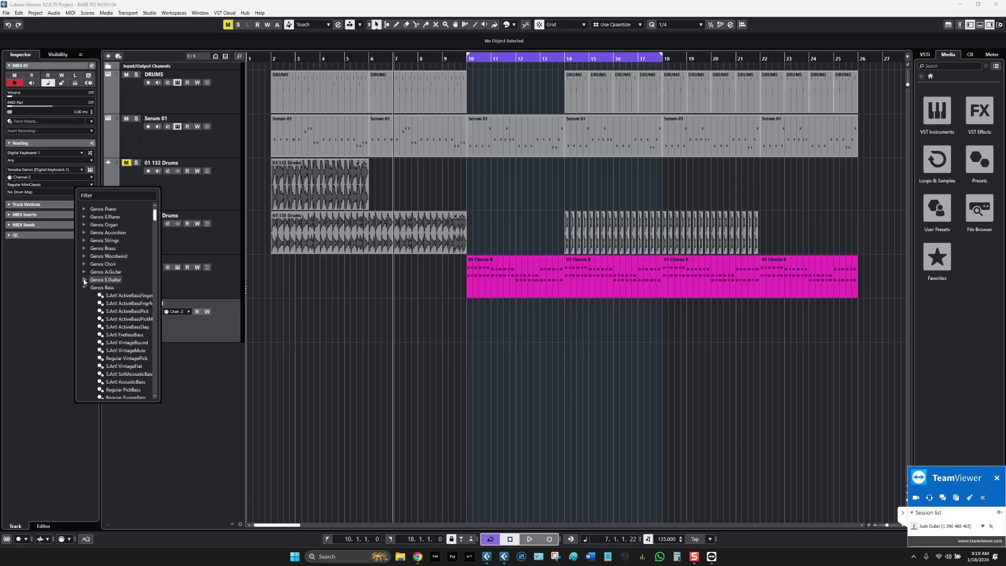
pyautogui.click(84, 287)
pyautogui.click(84, 295)
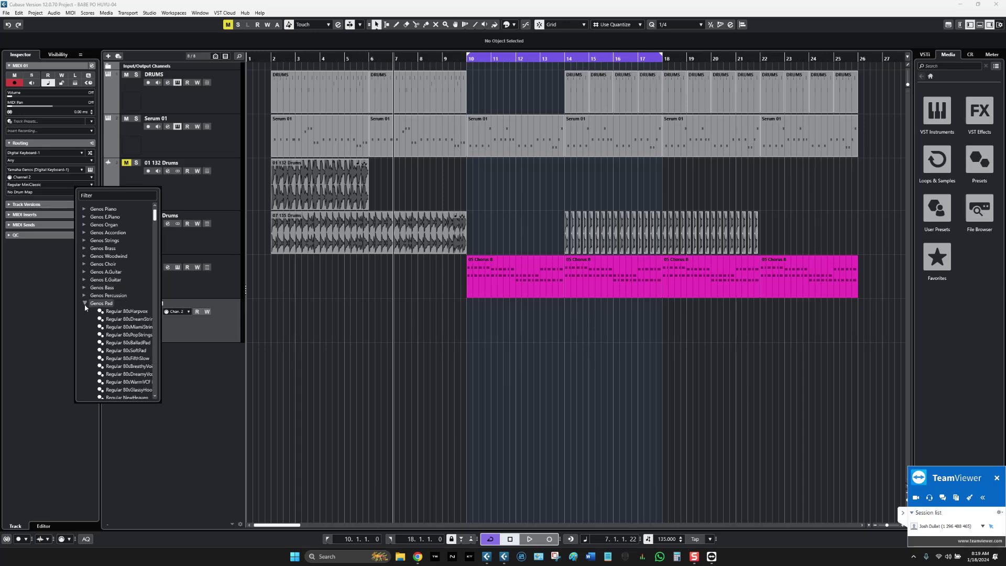
pyautogui.click(85, 303)
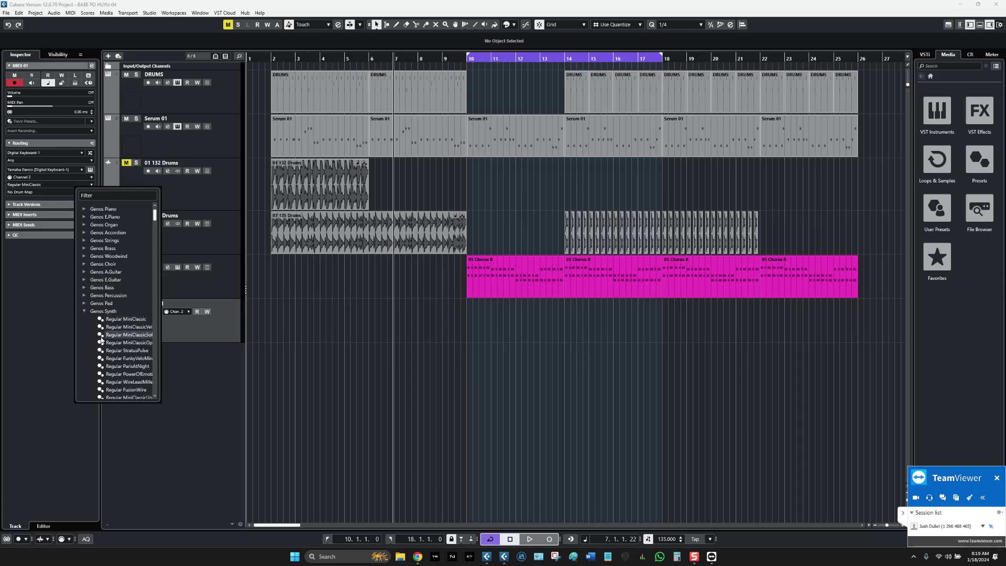
pyautogui.doubleClick(121, 320)
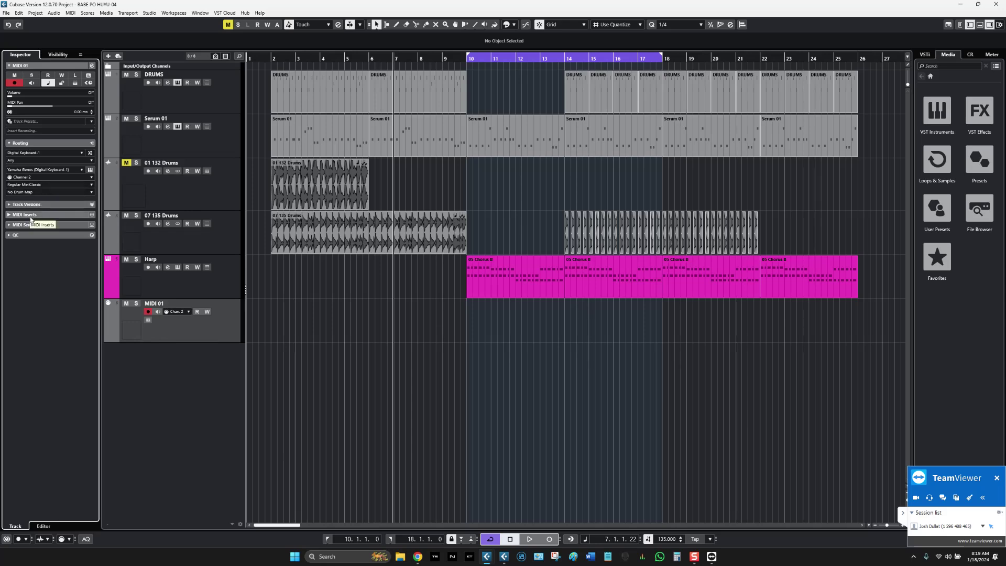
# Step: Try to step down through the Genos Synth patches from Regular MiniClassic for MIDI 01, finishing on S.Art! CFX WarmPad
pyautogui.click(40, 184)
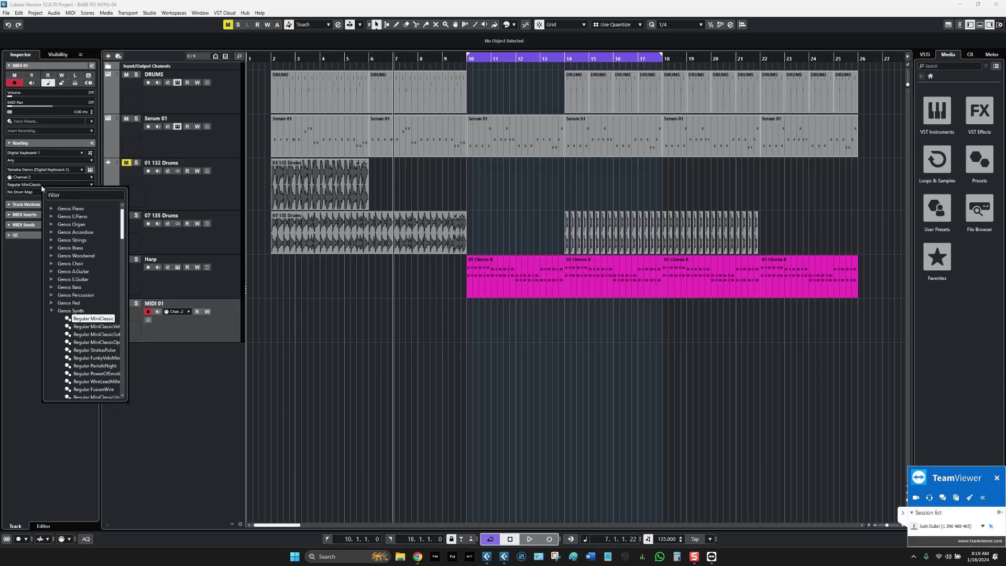
pyautogui.press('Down')
pyautogui.press('Down')
pyautogui.press('Down')
pyautogui.press('Down')
pyautogui.press('Down')
pyautogui.press('Down')
pyautogui.press('Down')
pyautogui.press('Down')
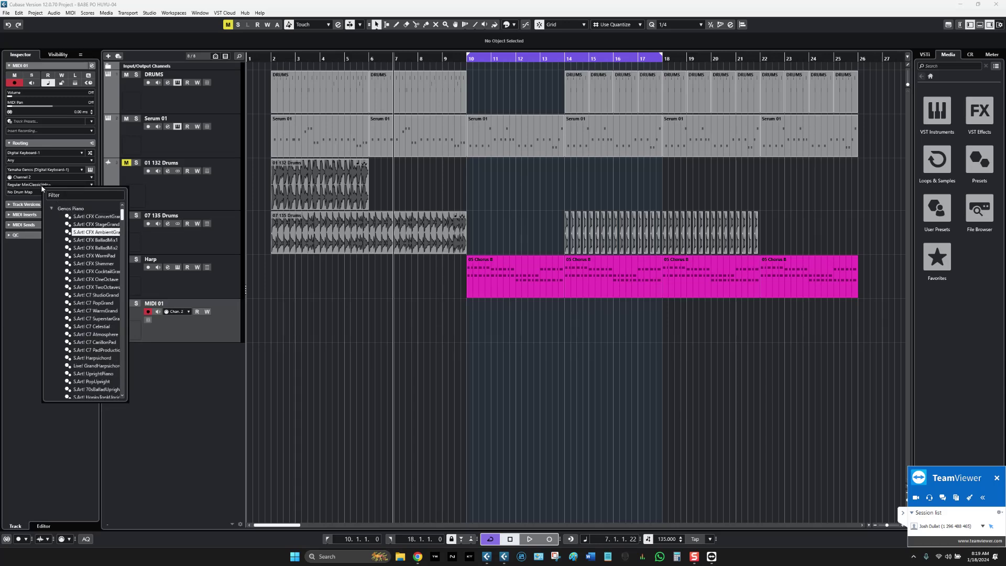
pyautogui.press('Return')
pyautogui.click(6, 312)
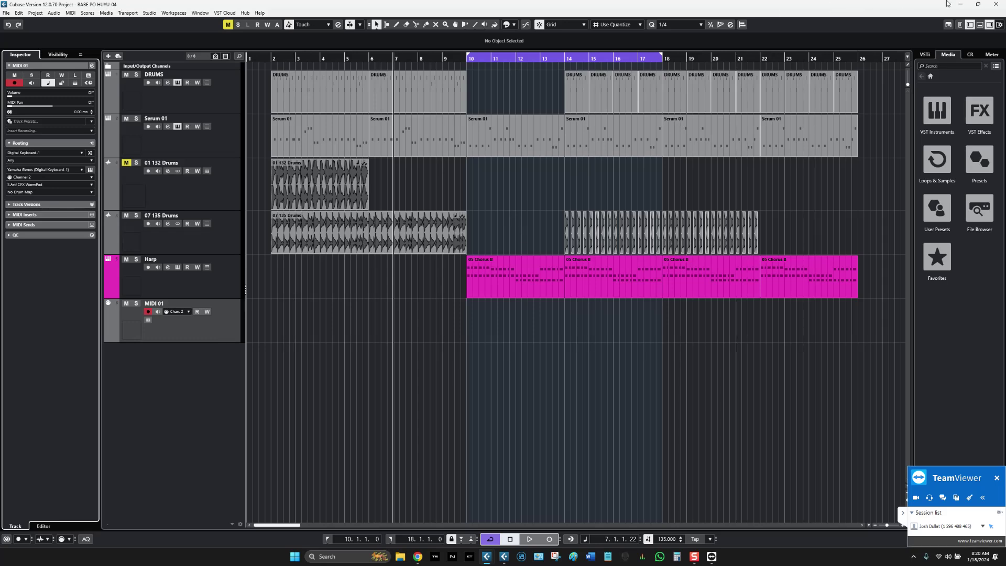
# Step: Quit both Cubase versions, closing the Version 12.0.70 project with its Hub and the other Cubase Pro window
pyautogui.click(996, 5)
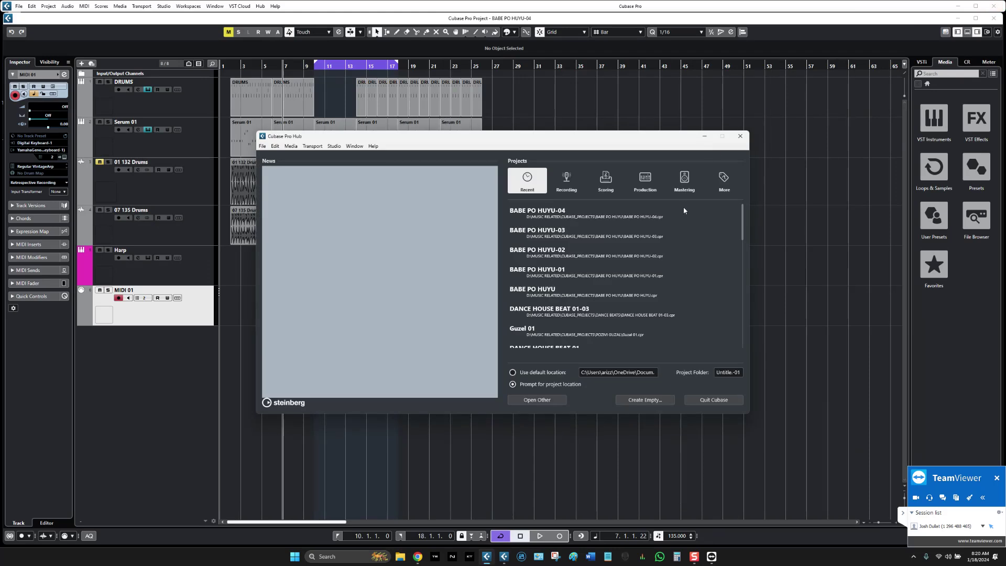
pyautogui.click(740, 136)
pyautogui.click(710, 400)
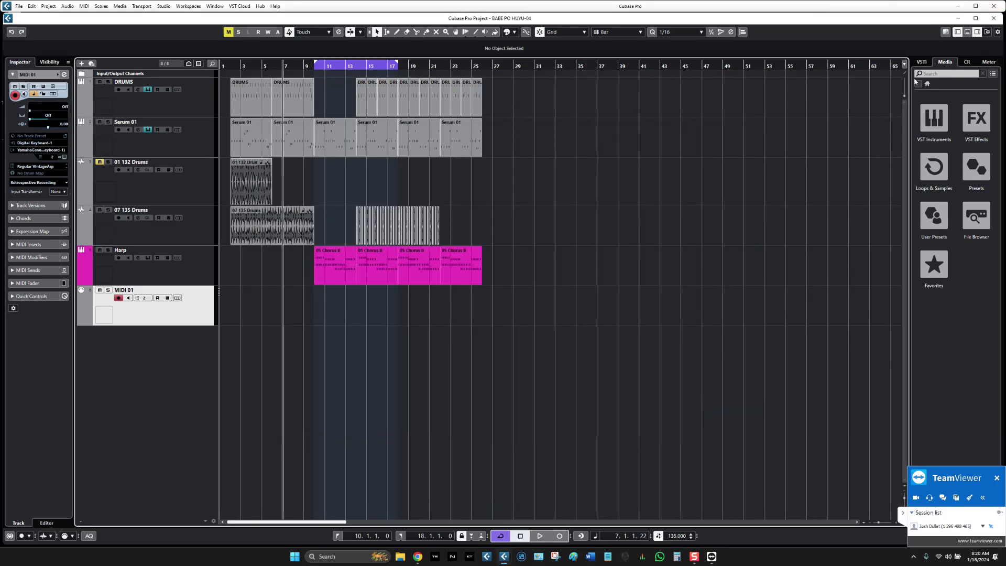
pyautogui.click(994, 6)
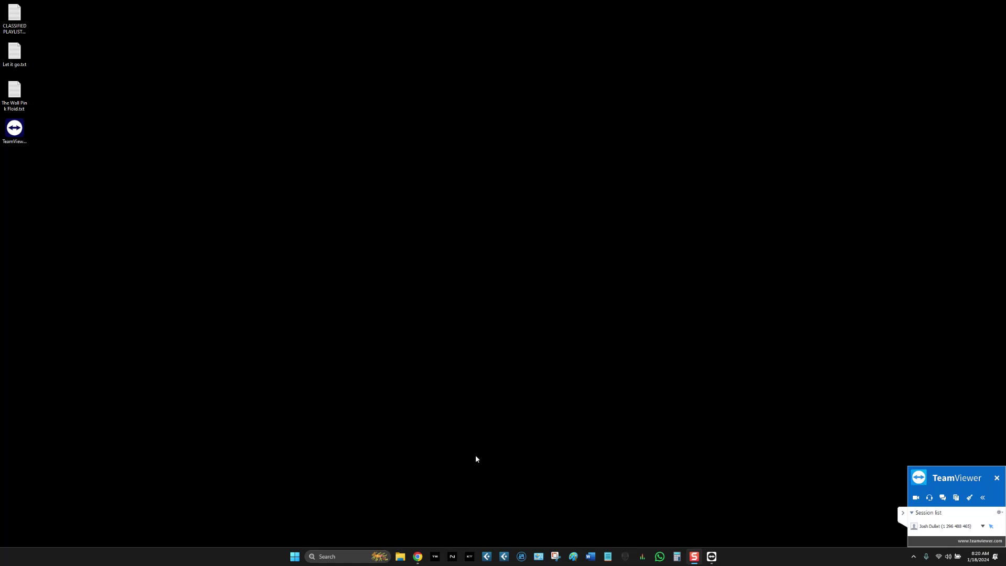
# Step: Relaunch the Cubase version titled Cubase Pro Project and open the recent project BABE PO HUYU-04
pyautogui.click(504, 558)
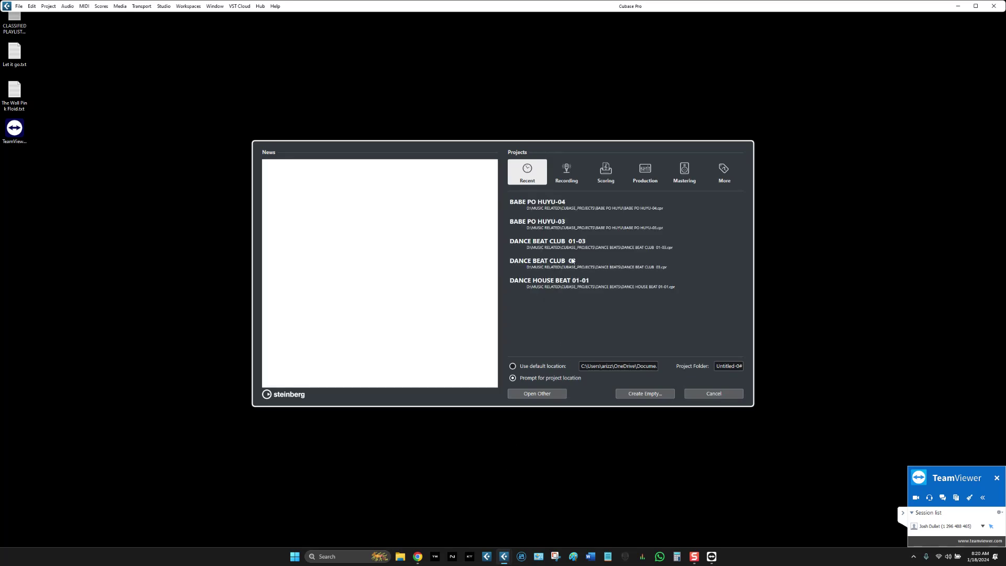
pyautogui.click(539, 210)
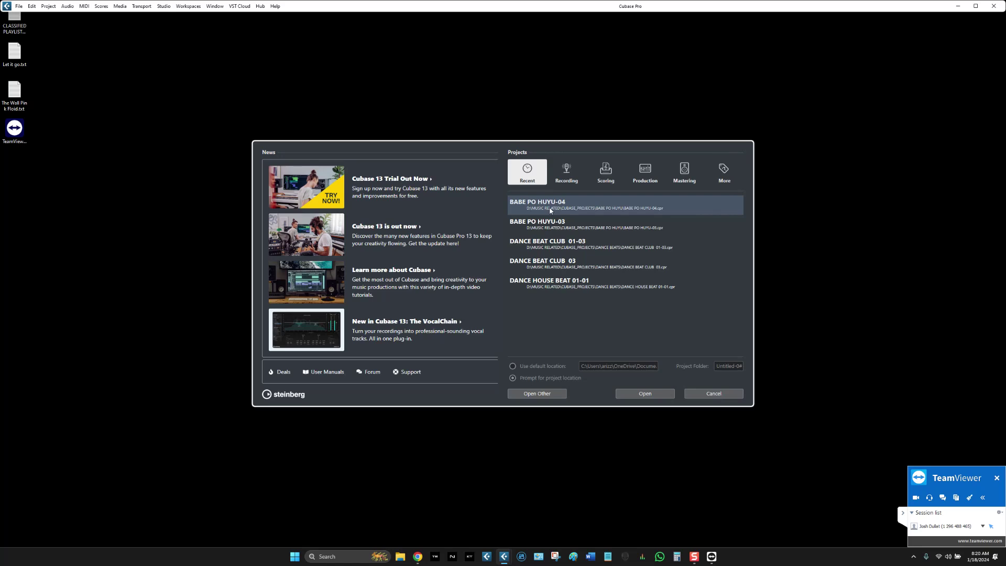
pyautogui.click(652, 393)
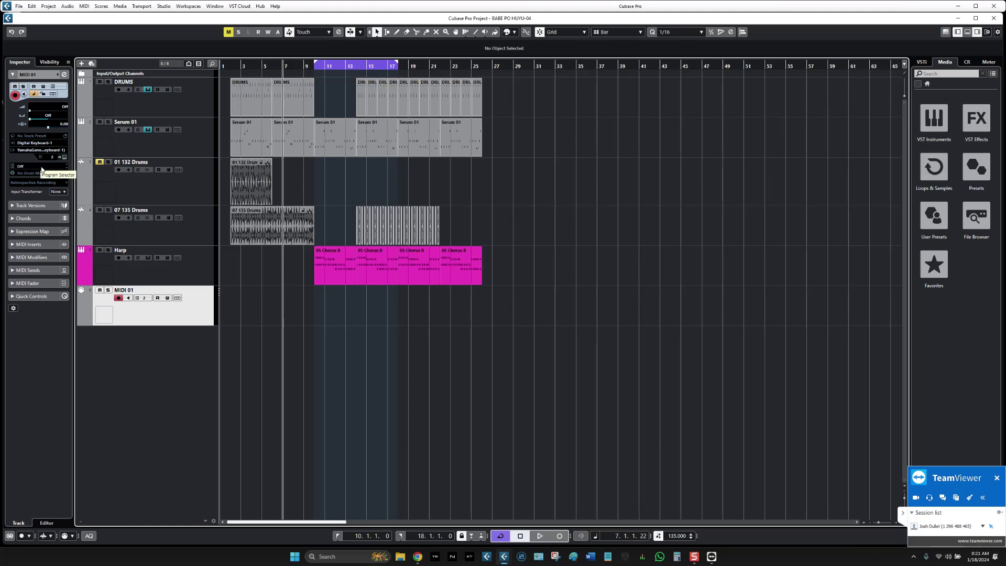
# Step: Set the MIDI 01 track's program to Regular MiniClassic from the Genos Synth group
pyautogui.click(42, 169)
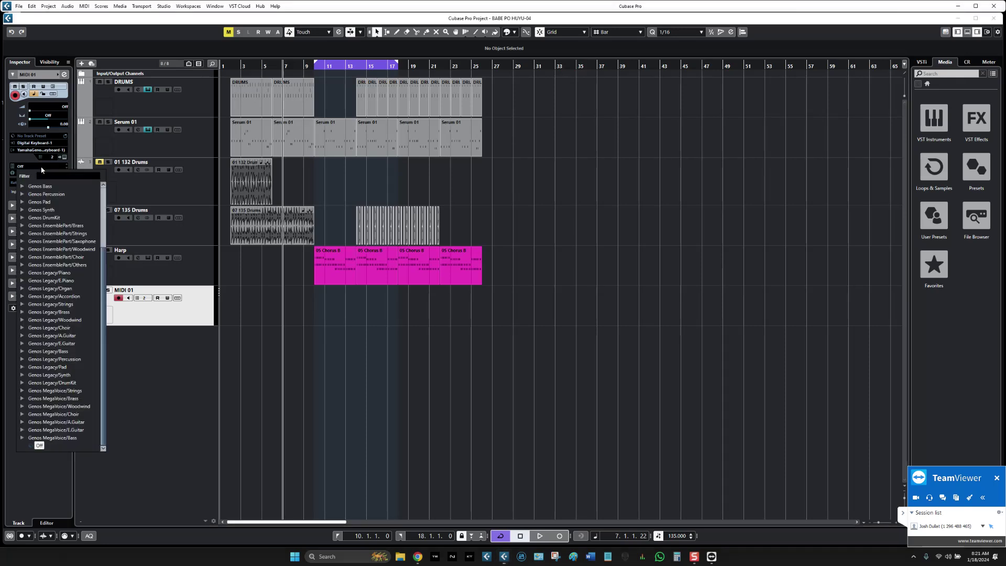
pyautogui.click(22, 210)
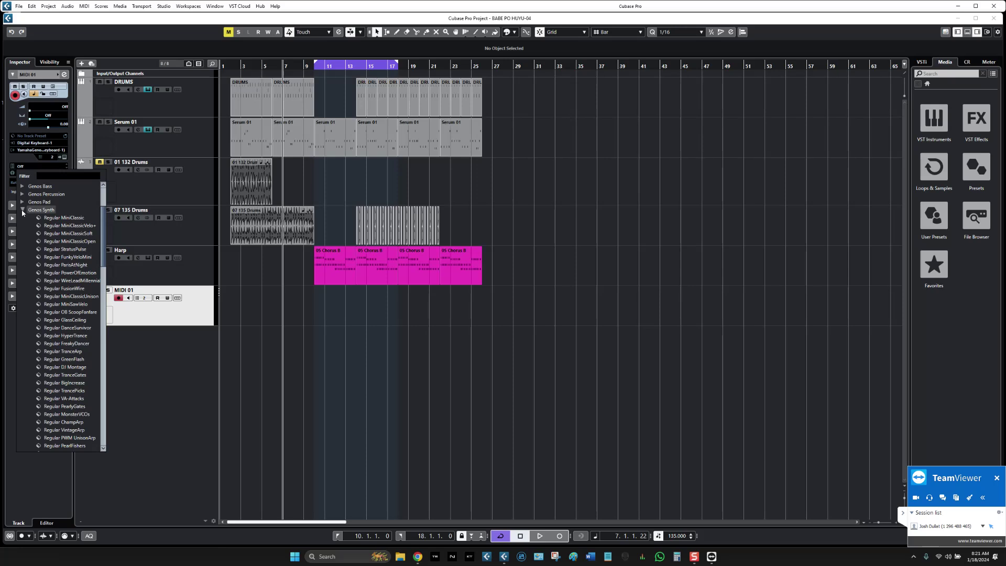
pyautogui.click(64, 220)
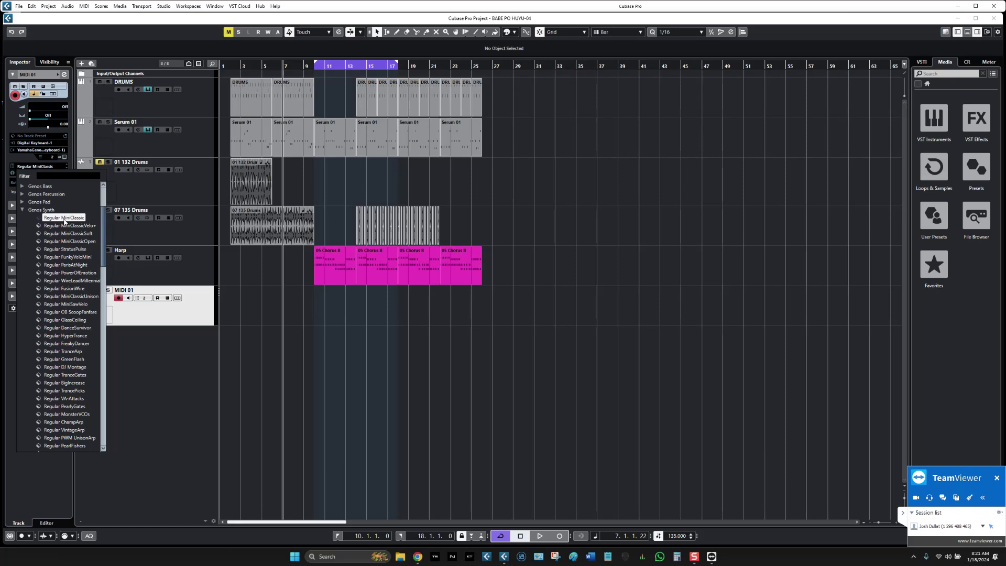
# Step: Try several Genos Synth patches for MIDI 01, including Regular MiniClassicOpen and Regular StratusPulse, settle on Regular GlassCeiling, and expand the Genos DrumKit group
pyautogui.press('Down')
pyautogui.press('Down')
pyautogui.press('Down')
pyautogui.press('Down')
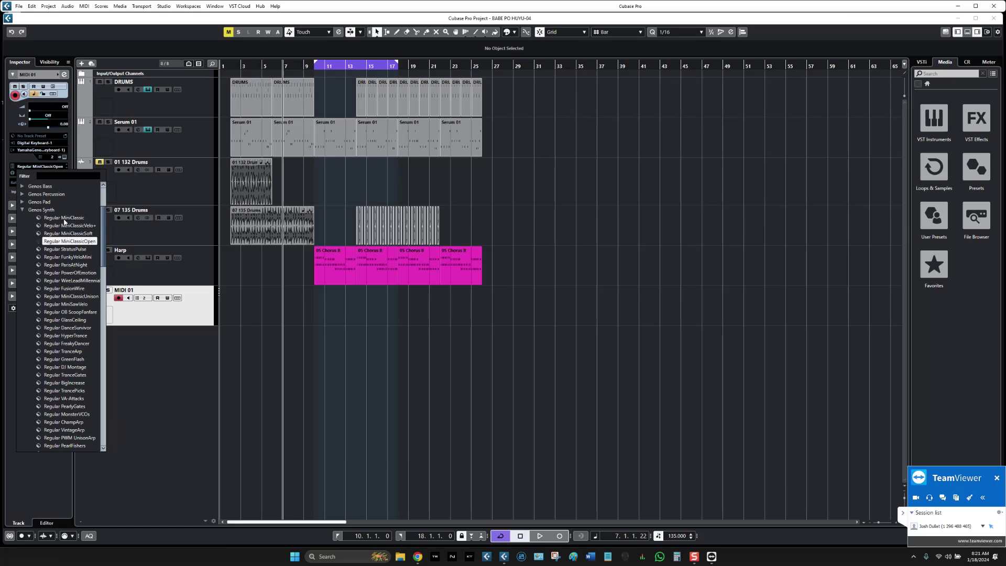
pyautogui.click(64, 220)
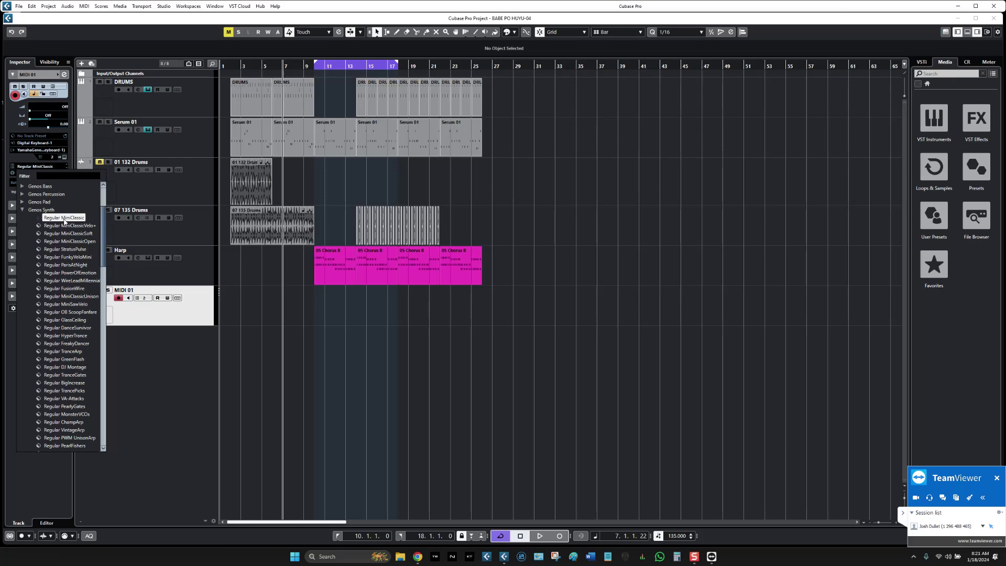
pyautogui.click(58, 274)
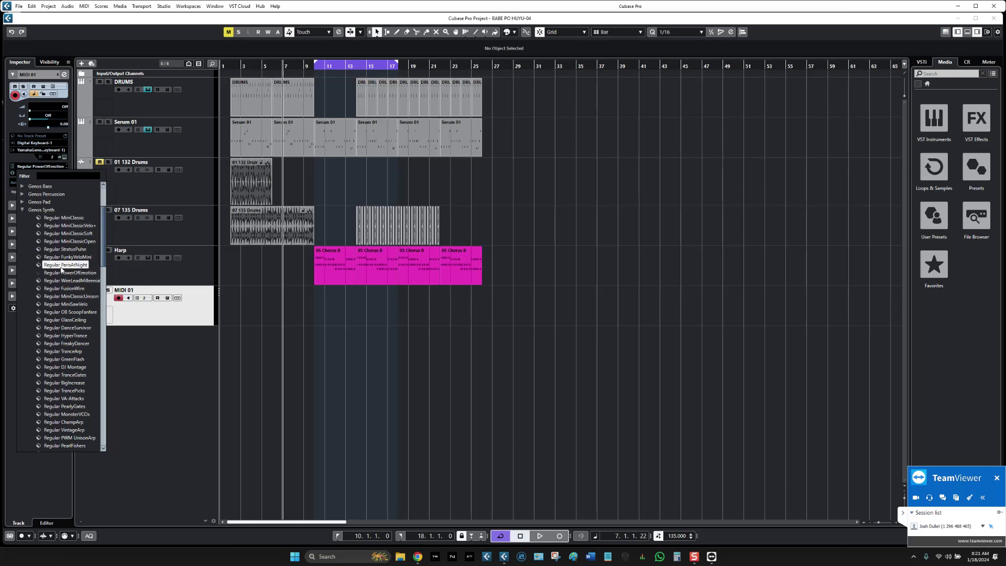
pyautogui.click(64, 250)
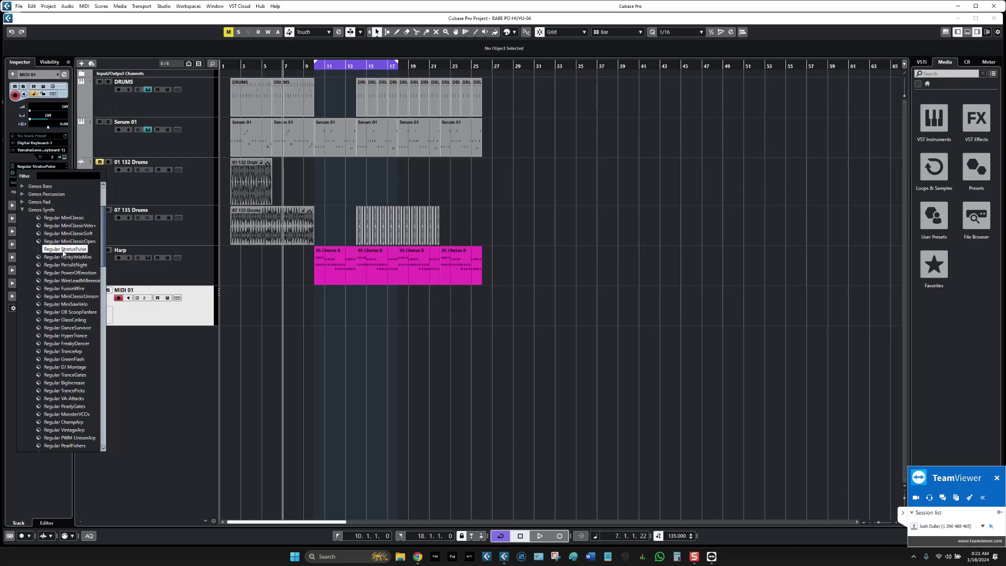
pyautogui.click(61, 319)
pyautogui.scroll(-15, 55, 331)
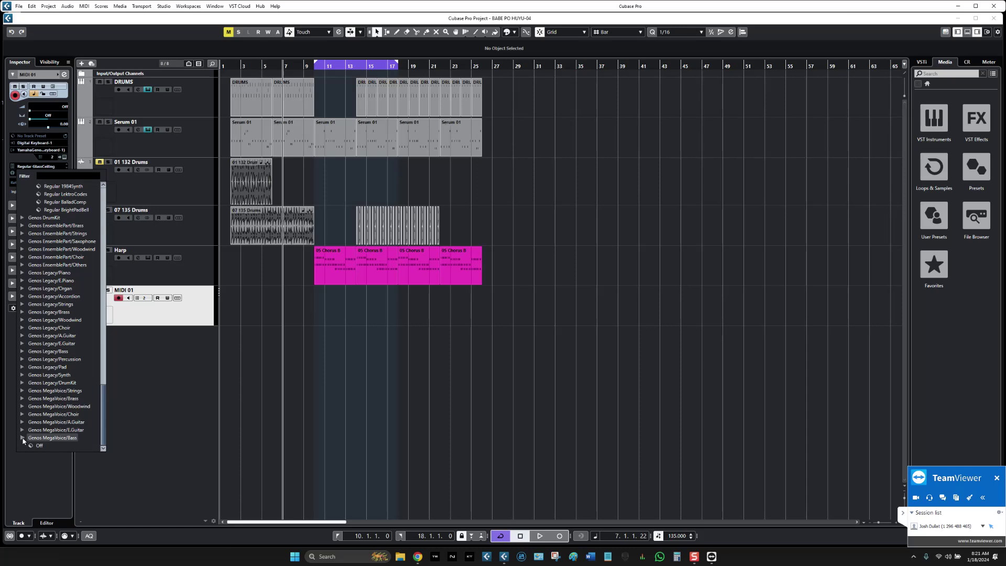
pyautogui.click(22, 217)
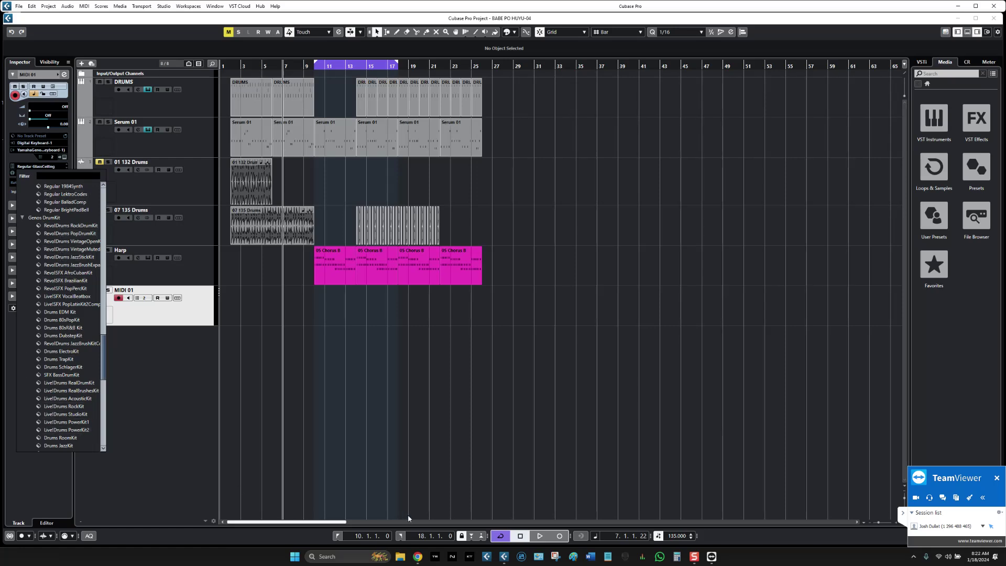
# Step: Launch Cubase Version 12.0.70 again and open the recent project BABE PO HUYU-04 from its Hub
pyautogui.click(486, 560)
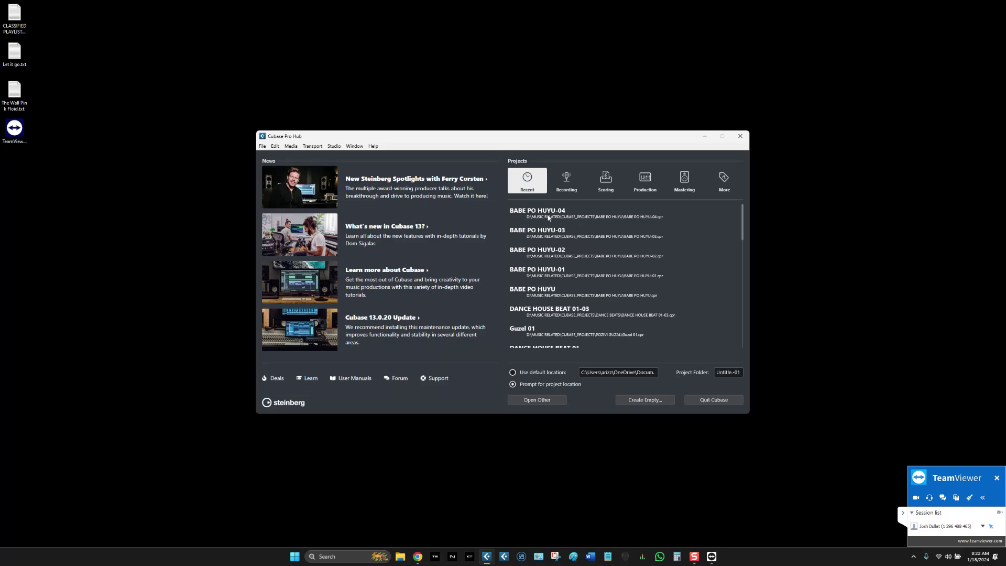
pyautogui.click(559, 219)
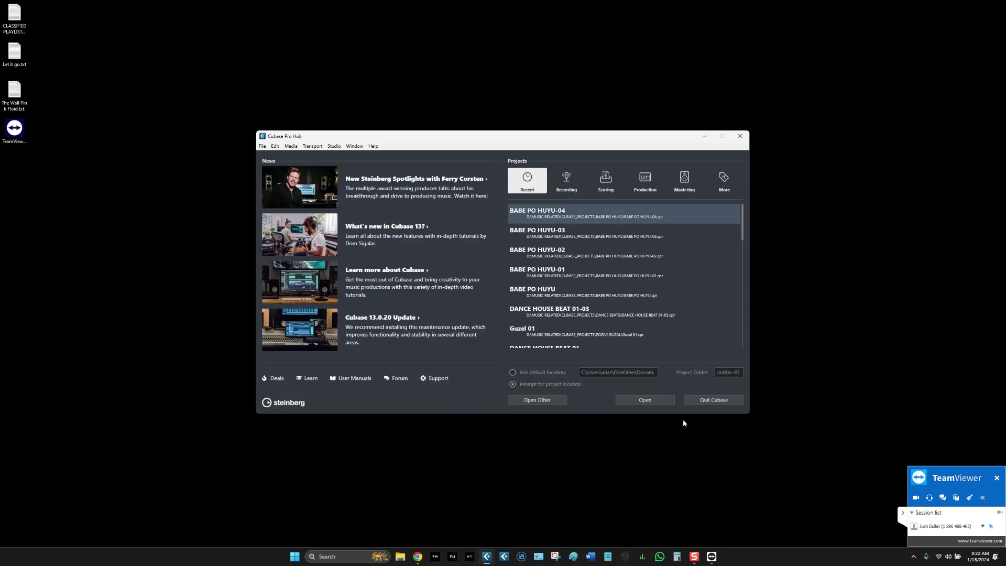
pyautogui.click(649, 401)
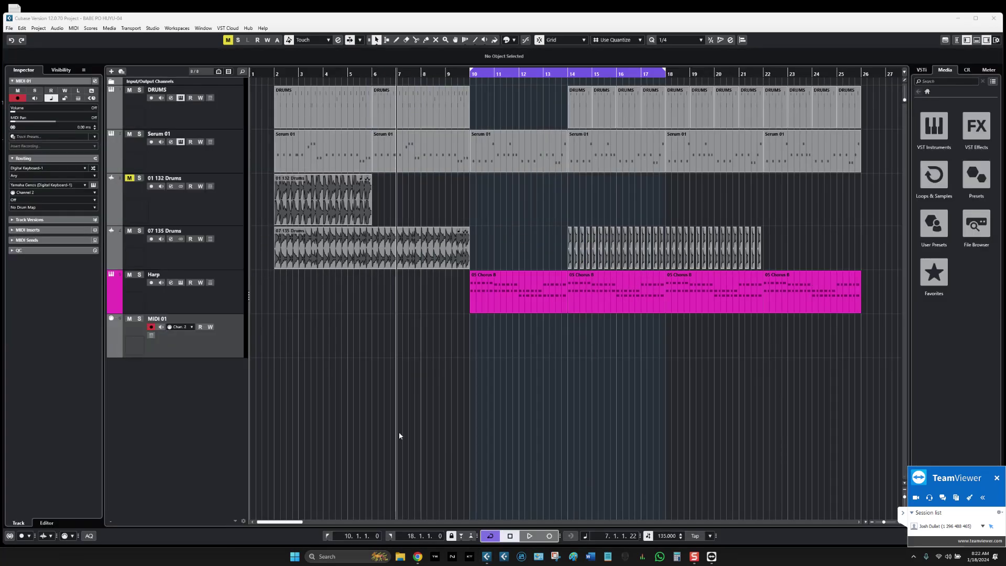
# Step: Set the MIDI 01 track's program to Regular MiniClassic from the Genos Synth group
pyautogui.click(48, 203)
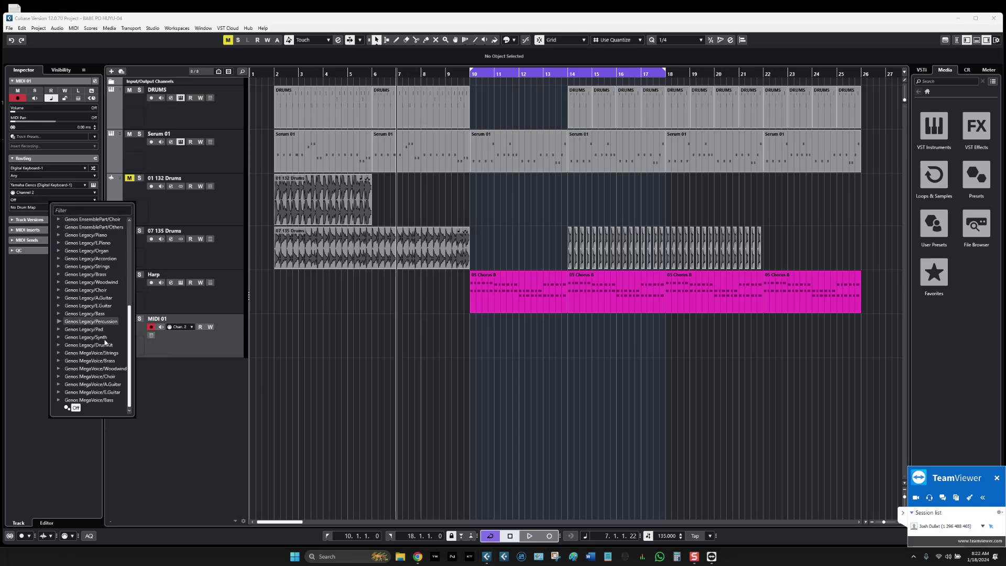
pyautogui.scroll(7, 112, 383)
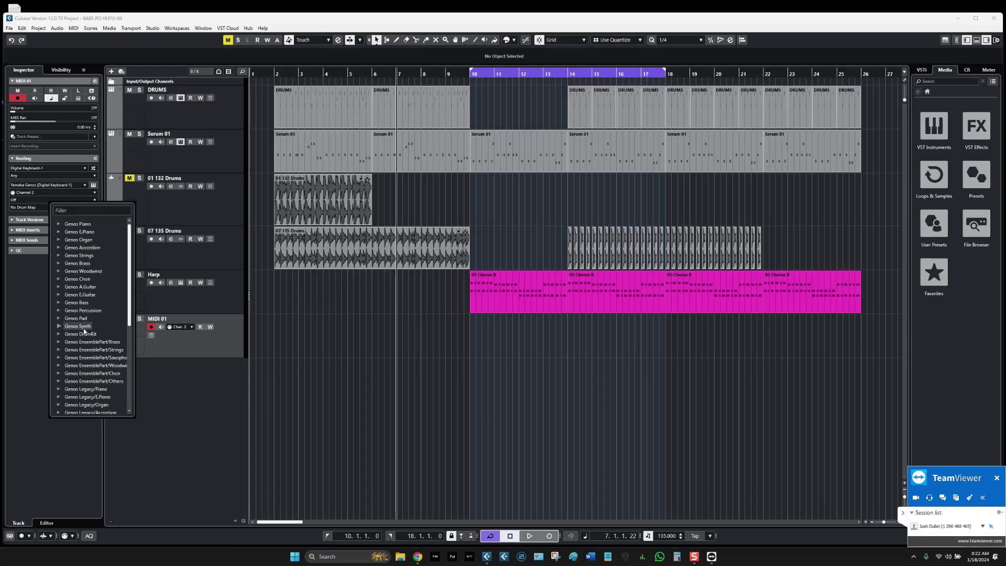
pyautogui.click(59, 326)
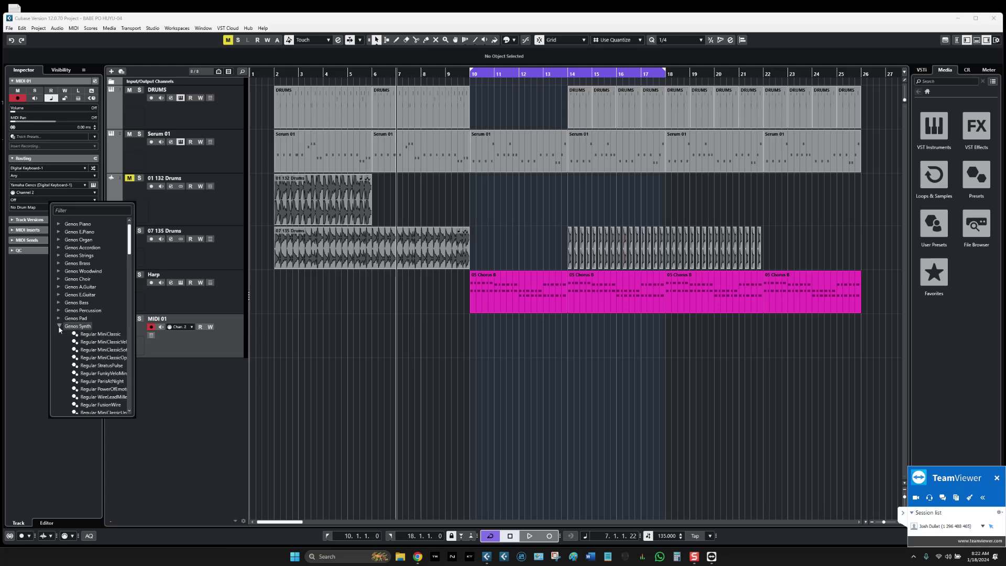
pyautogui.click(98, 337)
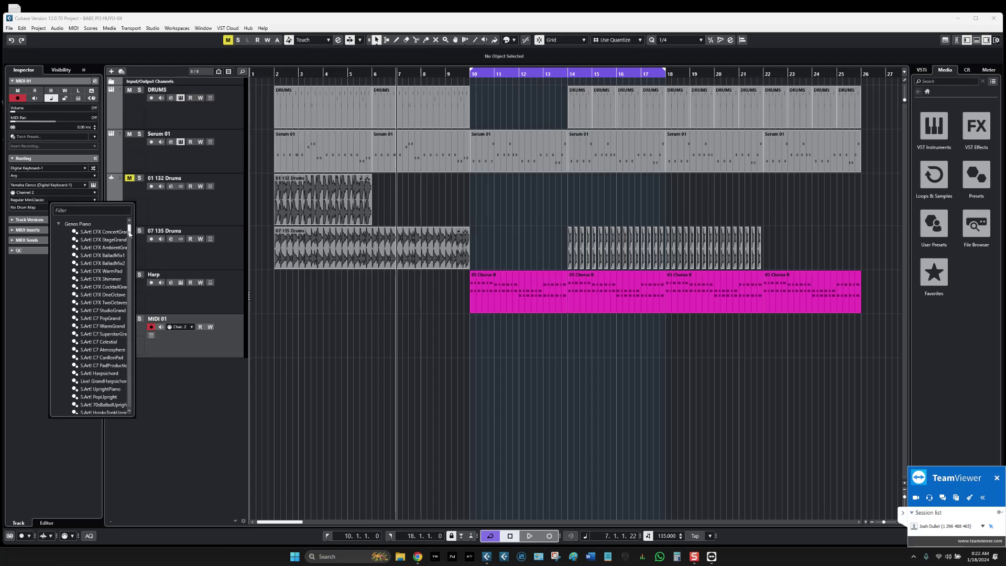
# Step: Try the Genos Piano patches S.Art! CFX ConcertGrand, StageGrand and BalladMix1 for MIDI 01, settling on S.Art! CFX BalladMix2
pyautogui.moveTo(130, 233)
pyautogui.mouseDown()
pyautogui.moveTo(130, 414)
pyautogui.moveTo(135, 229)
pyautogui.mouseUp()
pyautogui.click(94, 234)
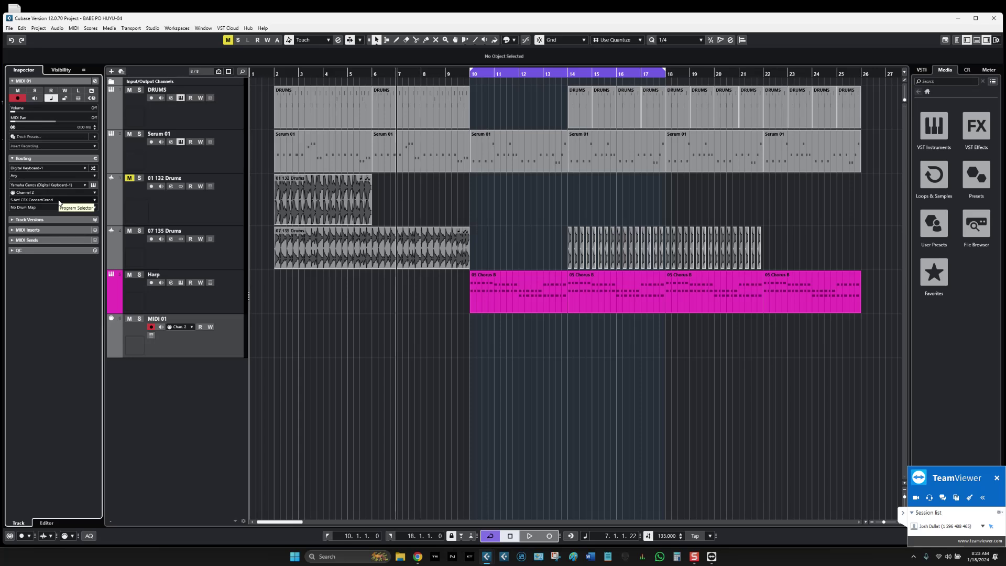
pyautogui.click(59, 203)
pyautogui.click(112, 241)
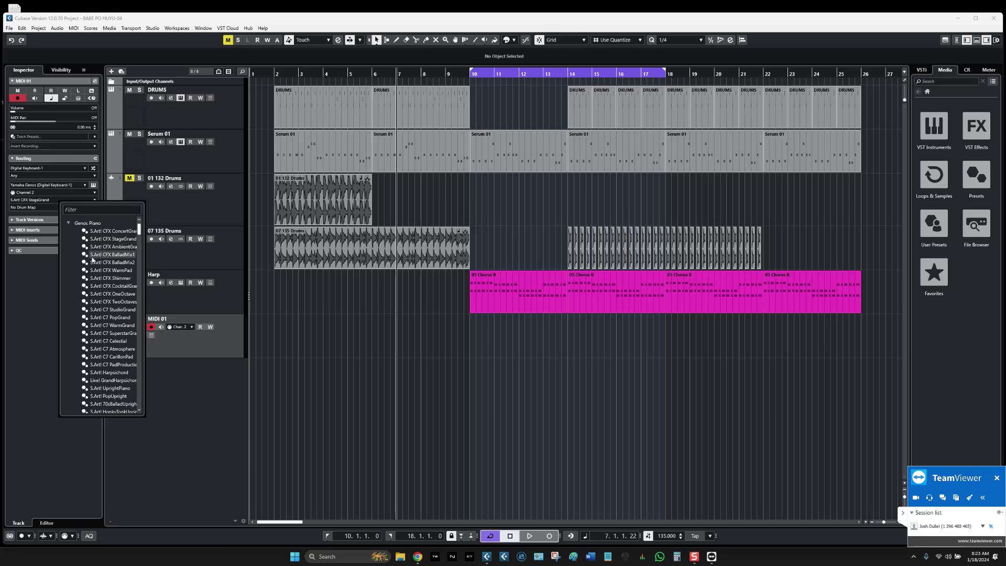
pyautogui.click(107, 254)
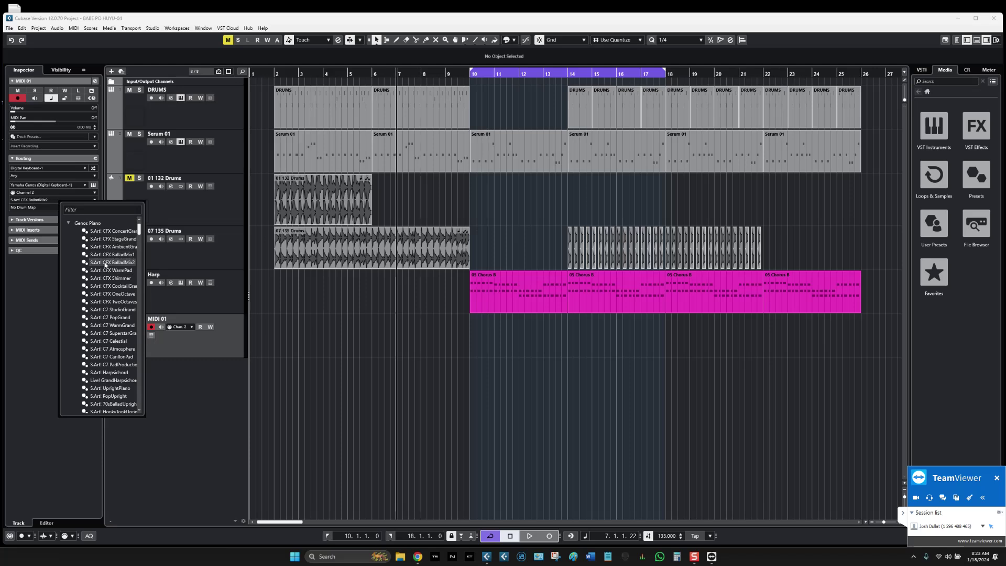
pyautogui.doubleClick(112, 263)
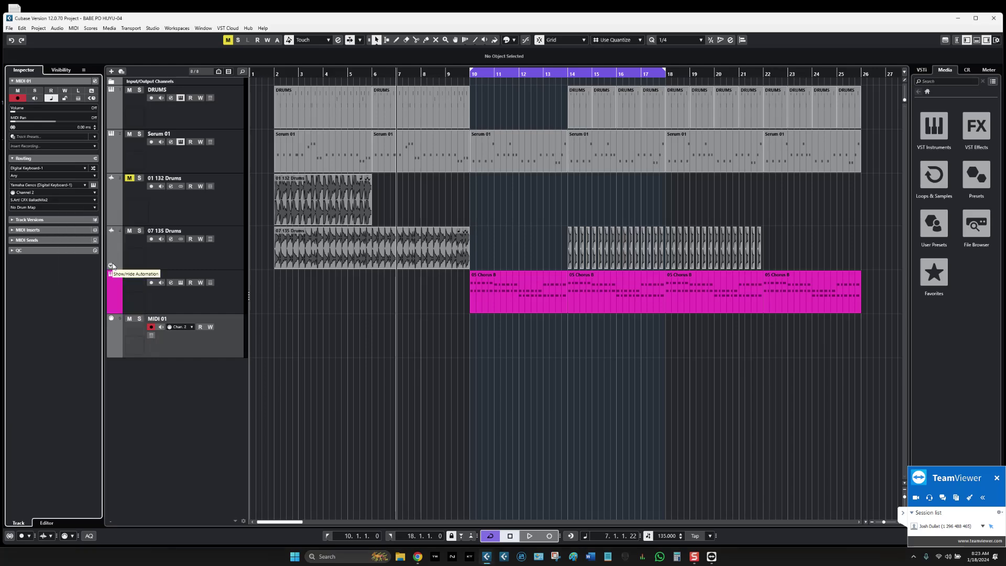
pyautogui.click(62, 200)
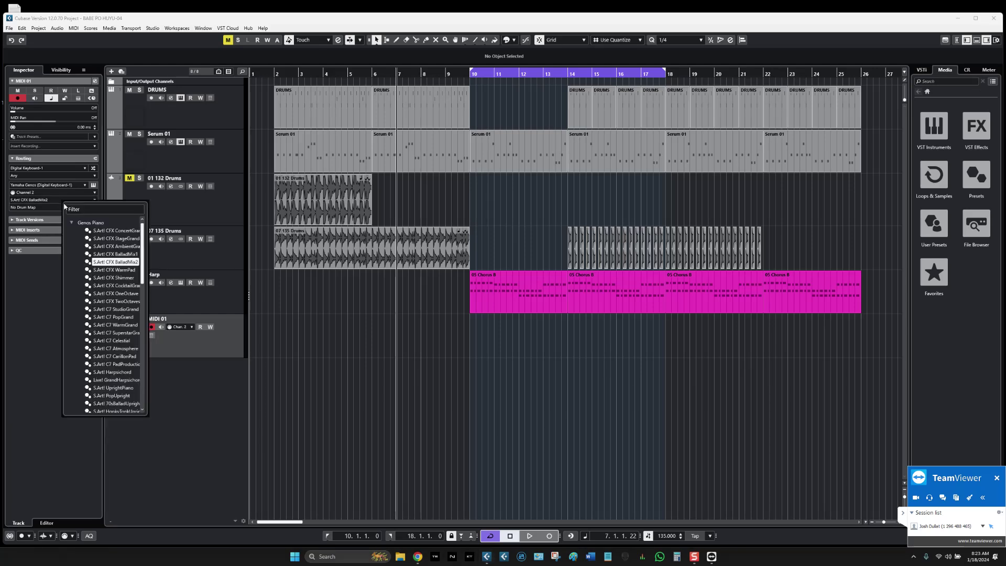
pyautogui.doubleClick(107, 262)
# Step: Show the 07 135 Drums track's automation lane and hide it again
pyautogui.click(110, 266)
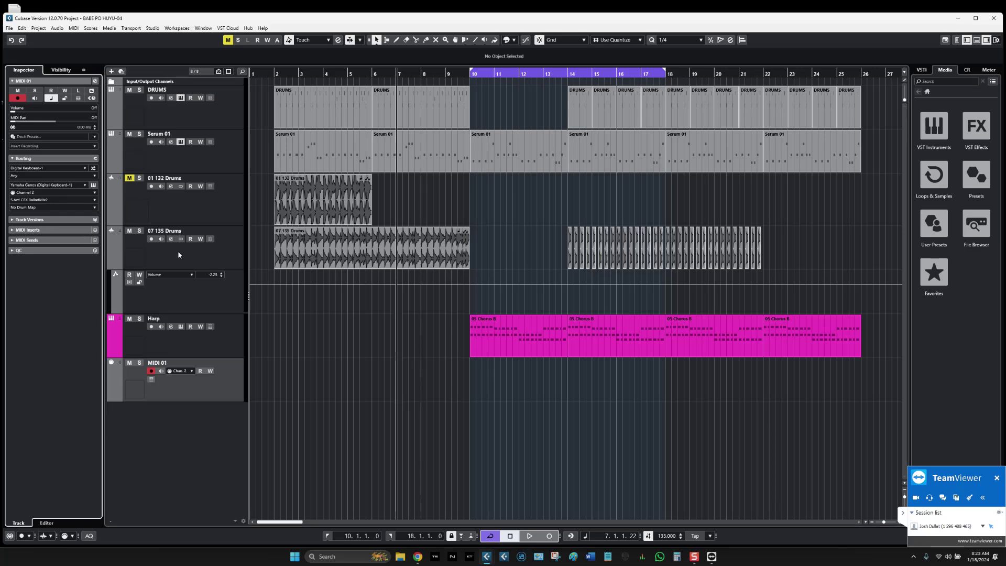
pyautogui.click(162, 257)
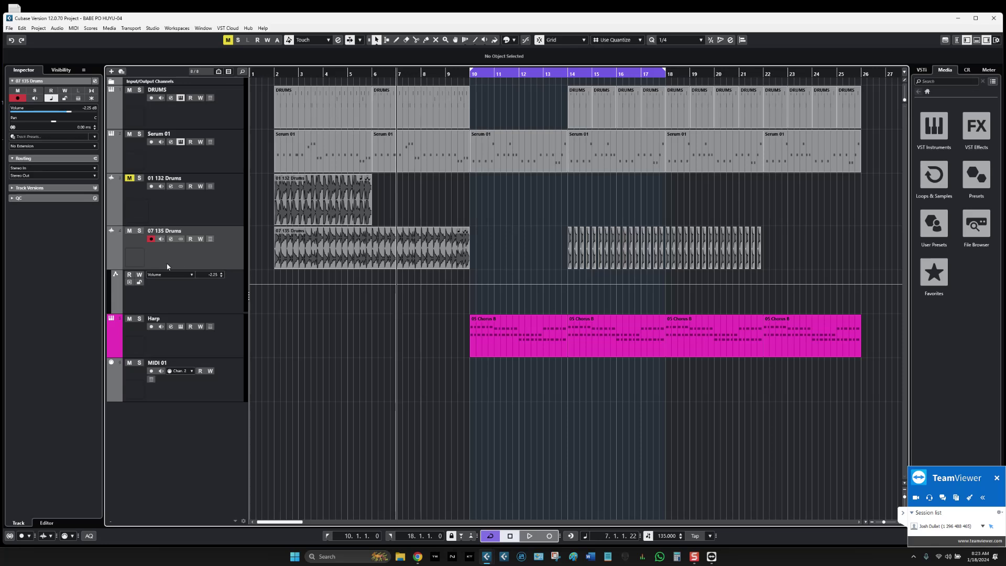
pyautogui.click(111, 266)
pyautogui.click(111, 266)
pyautogui.click(111, 266)
pyautogui.click(111, 266)
pyautogui.click(111, 266)
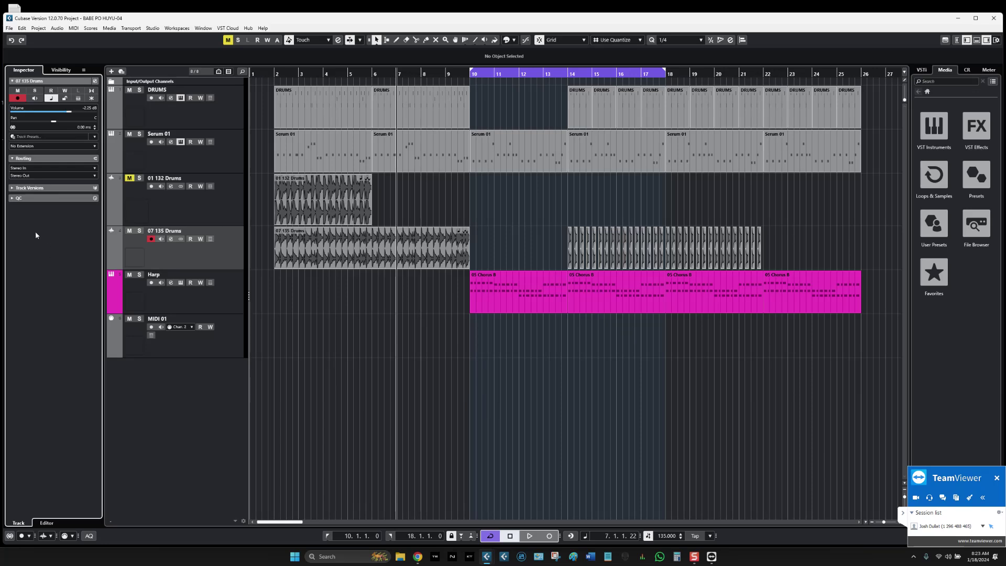
# Step: Load the key commands preset ARI 2024 C and close the Key Commands window
pyautogui.click(22, 28)
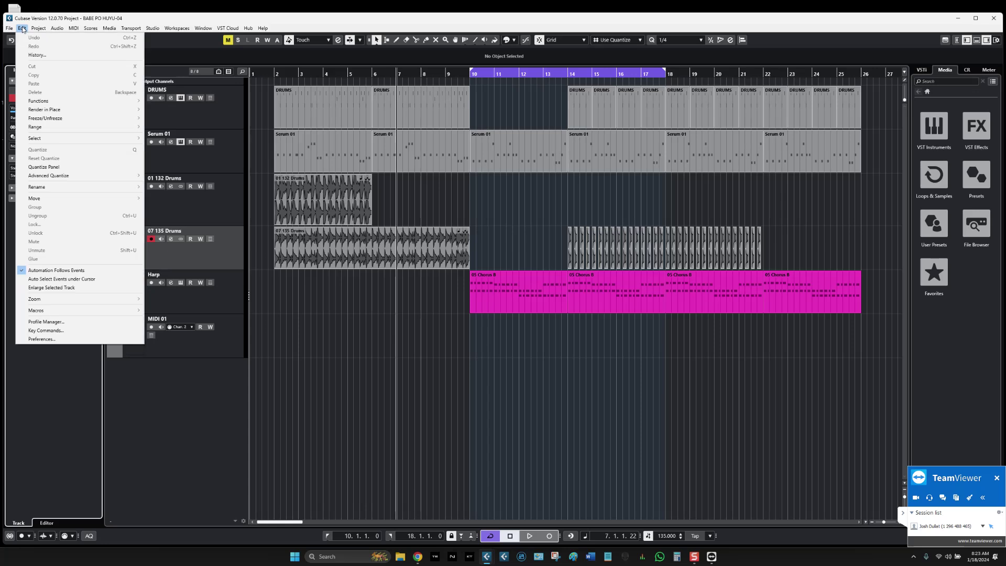
pyautogui.click(48, 331)
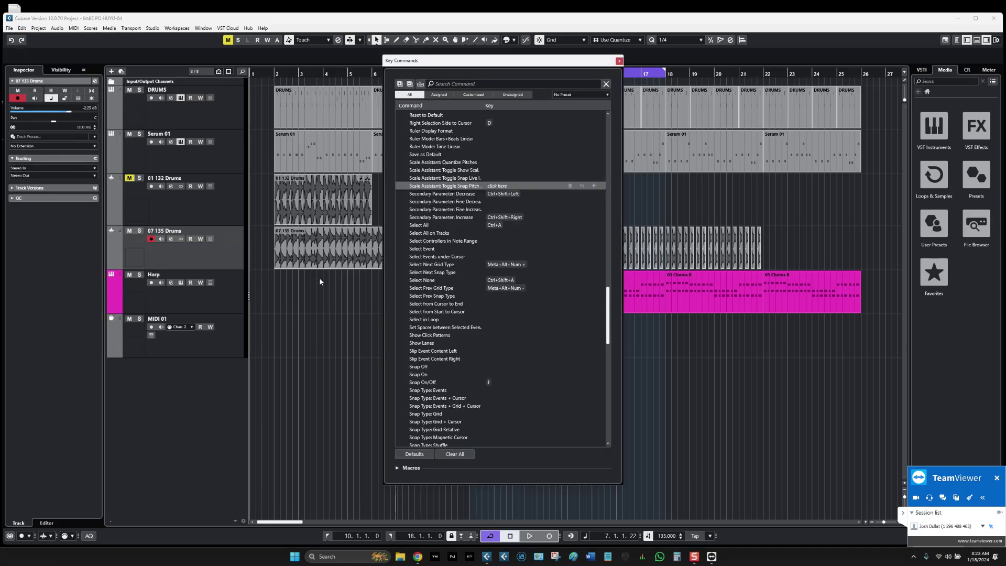
pyautogui.click(608, 95)
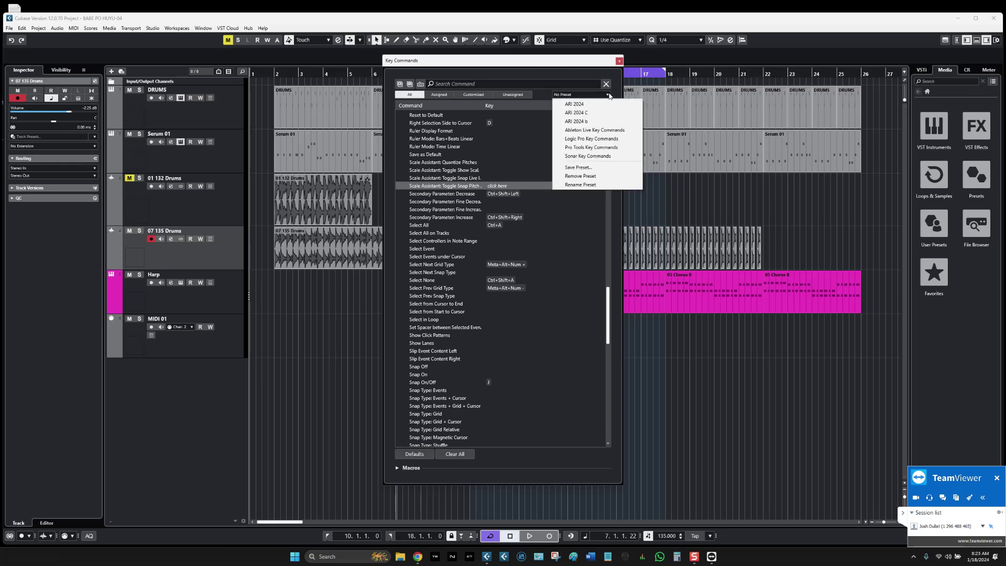
pyautogui.click(583, 116)
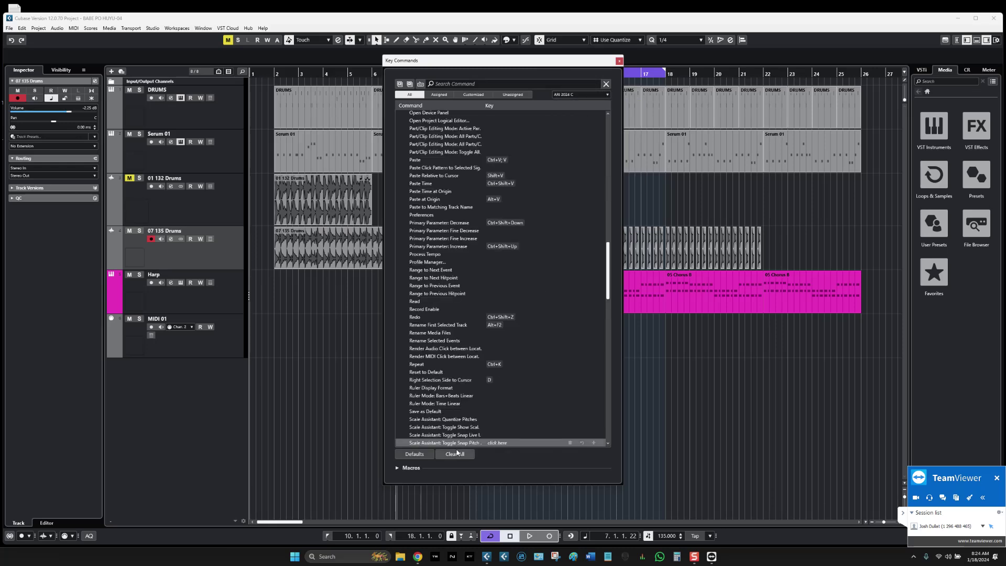
pyautogui.click(619, 62)
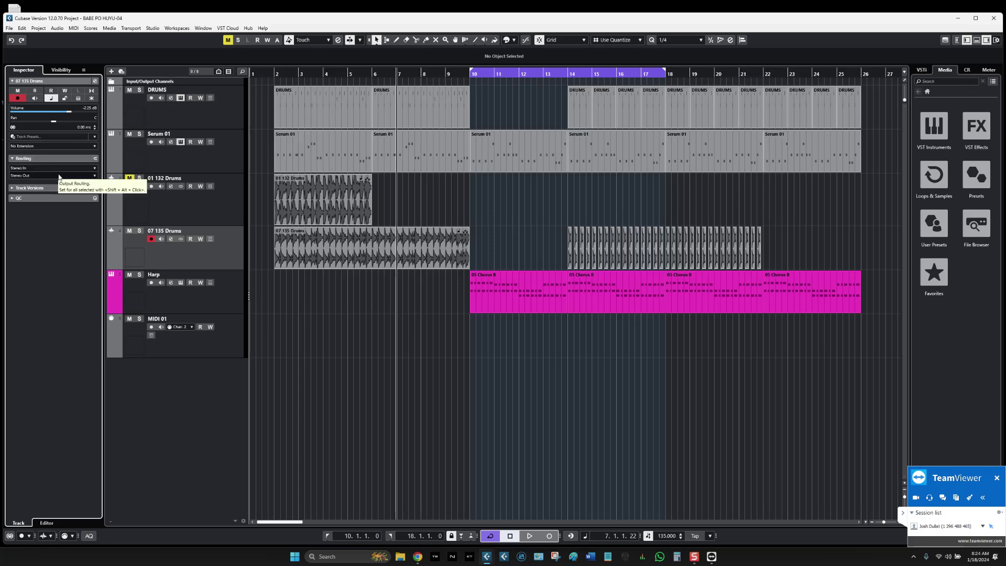
pyautogui.click(45, 159)
pyautogui.click(45, 159)
pyautogui.click(45, 159)
pyautogui.click(45, 147)
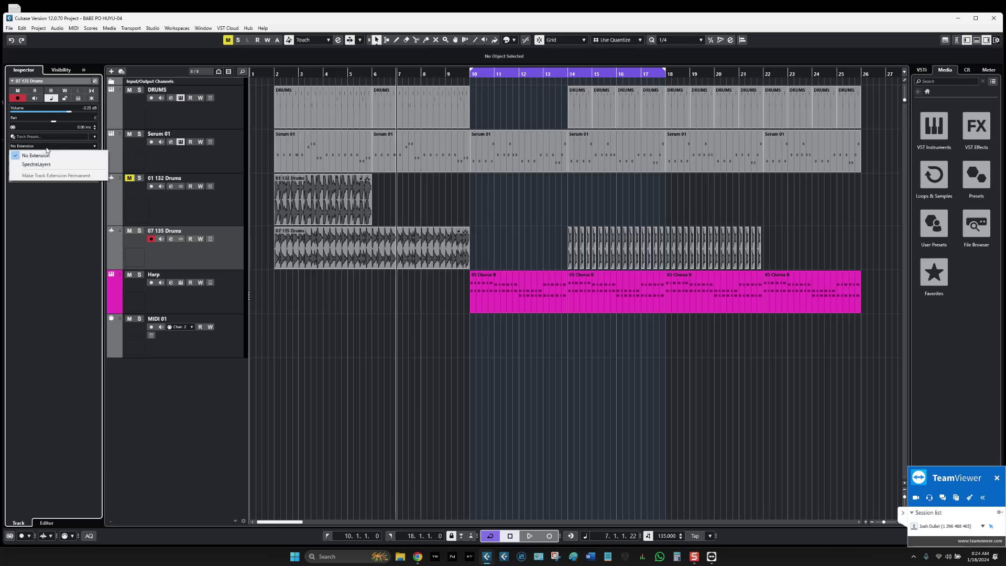
pyautogui.click(47, 150)
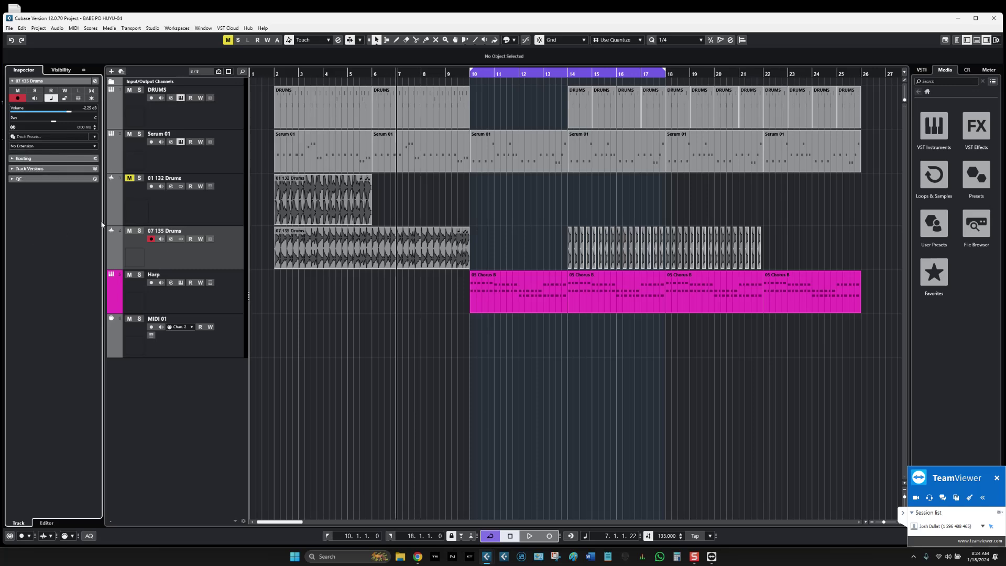
# Step: Select MIDI 01, expand its routing settings and step back and forth through the Genos Piano patches, ending on S.Art! CFX StageGrand
pyautogui.click(196, 345)
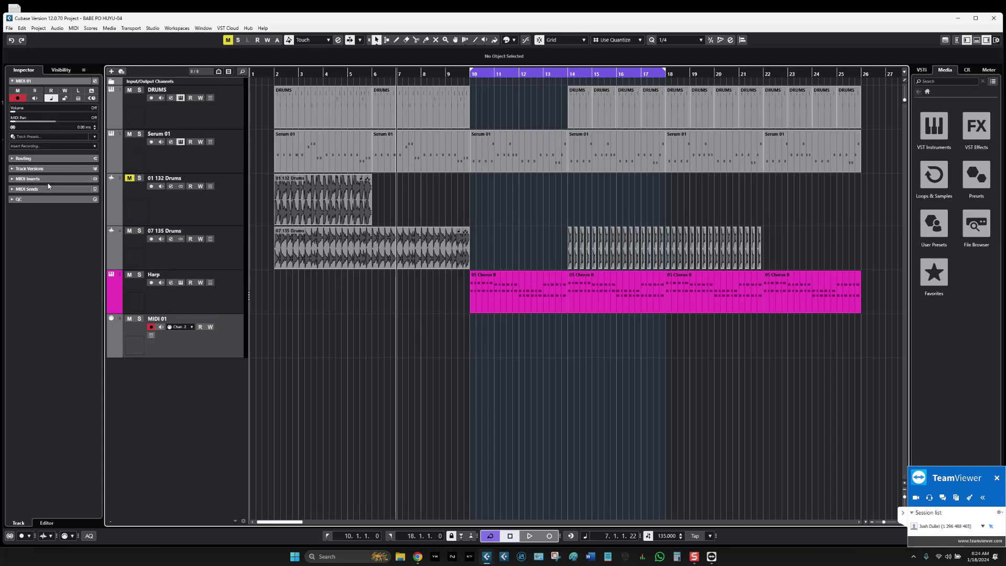
pyautogui.click(13, 159)
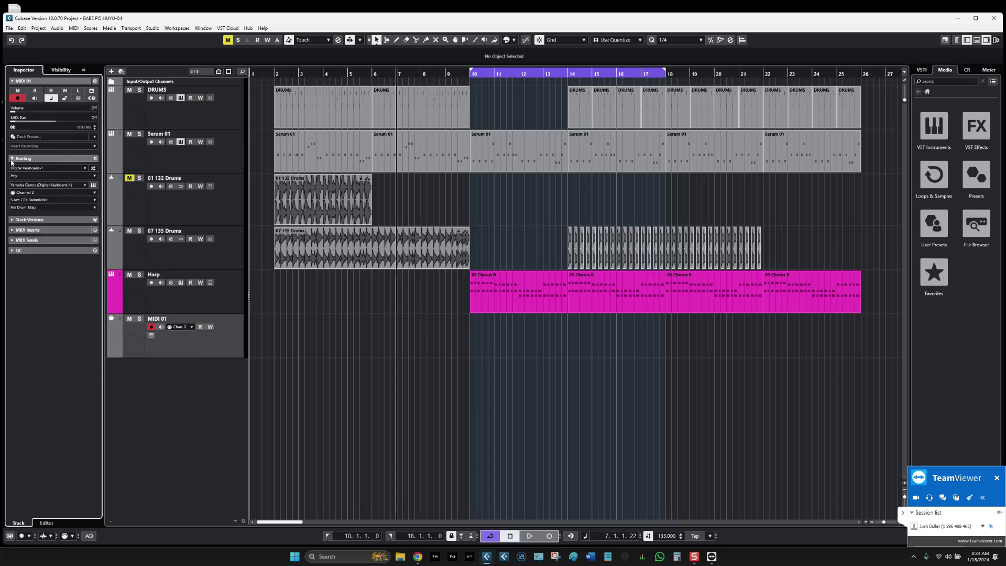
pyautogui.click(49, 201)
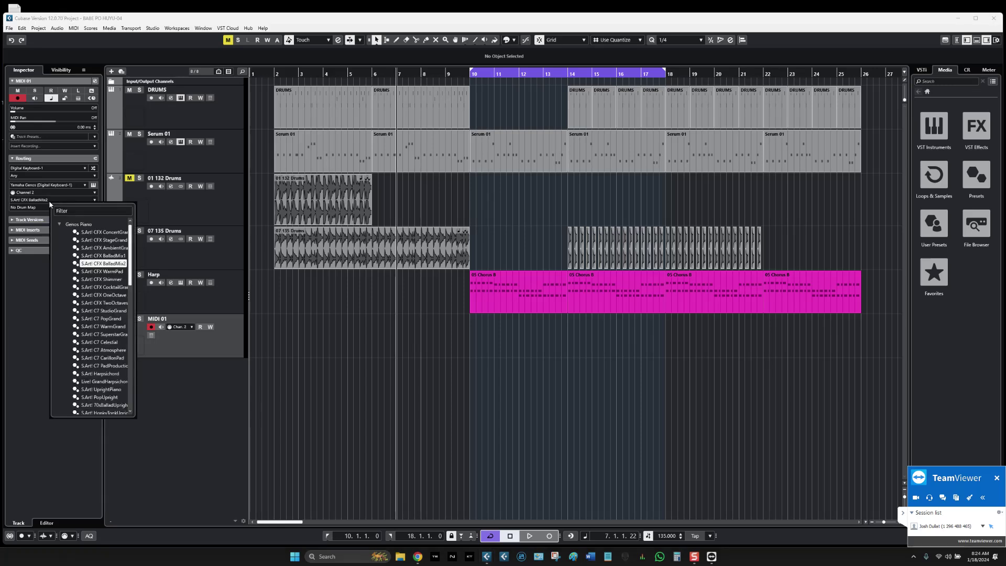
pyautogui.press('Up')
pyautogui.press('Up')
pyautogui.press('Up')
pyautogui.press('Up')
pyautogui.press('Down')
pyautogui.press('Down')
pyautogui.press('Down')
pyautogui.press('Down')
pyautogui.press('Down')
pyautogui.press('Up')
pyautogui.press('Up')
pyautogui.press('Up')
pyautogui.press('Up')
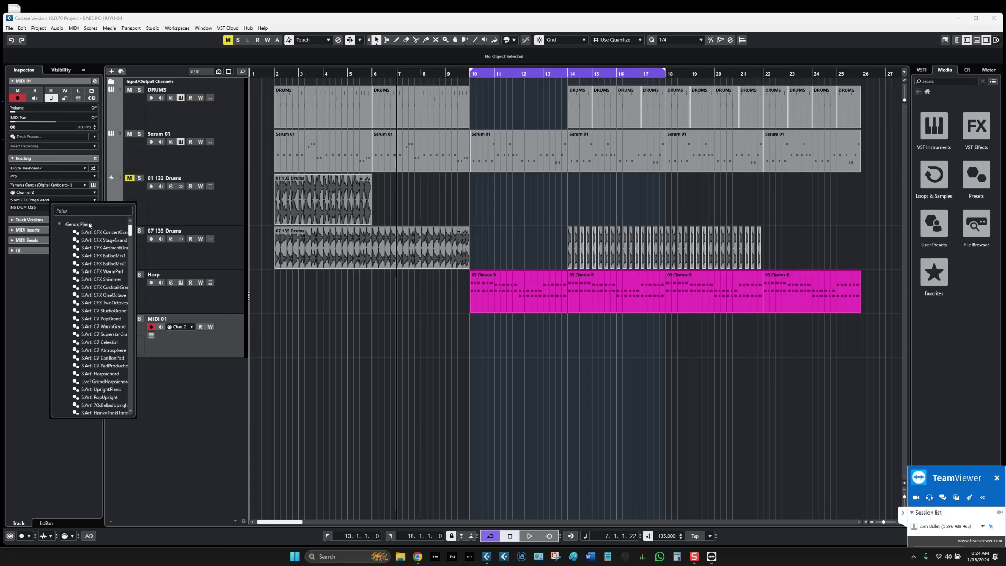
pyautogui.click(61, 280)
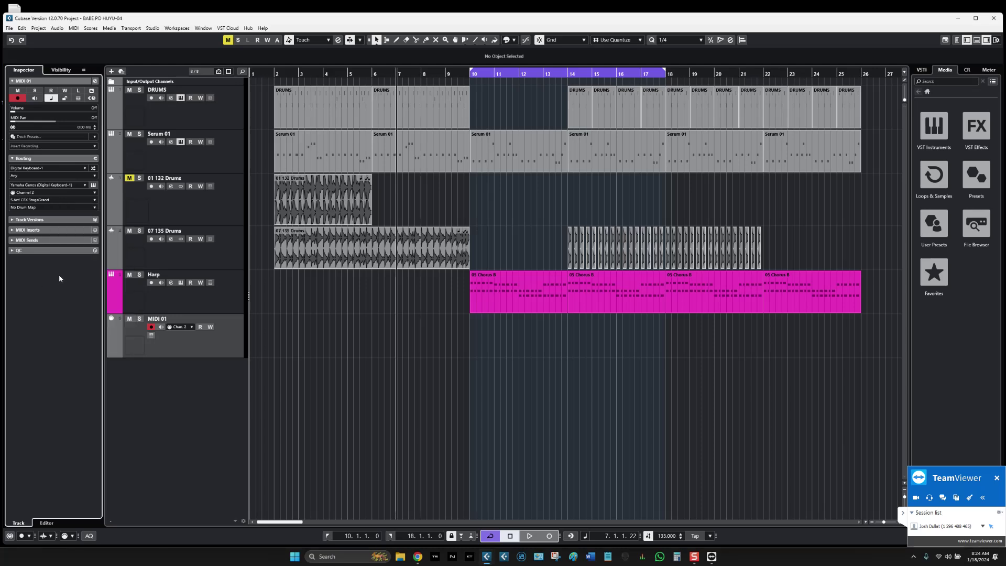
# Step: Reopen the Key Commands window and select the ARI 2024 C preset again
pyautogui.click(22, 29)
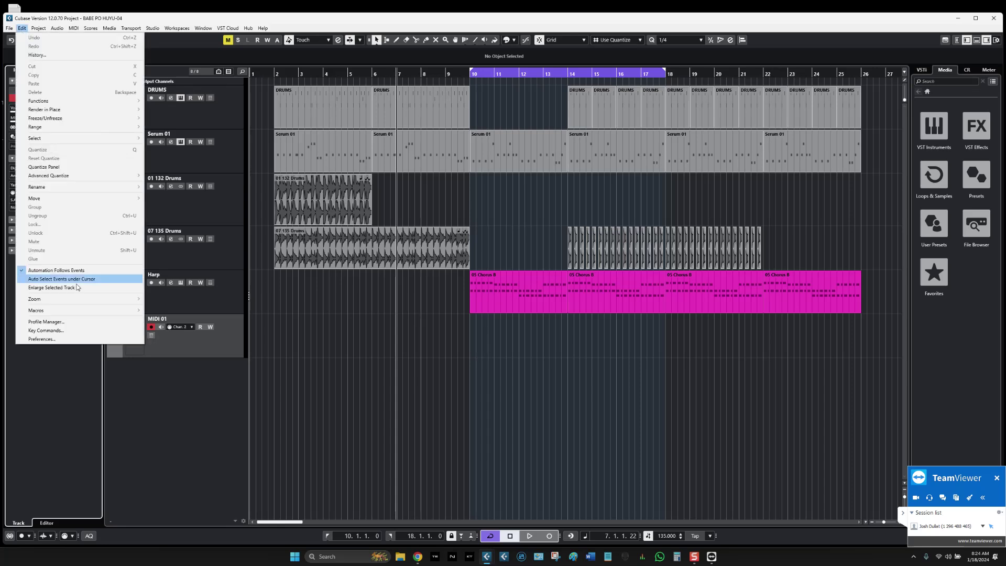
pyautogui.click(61, 331)
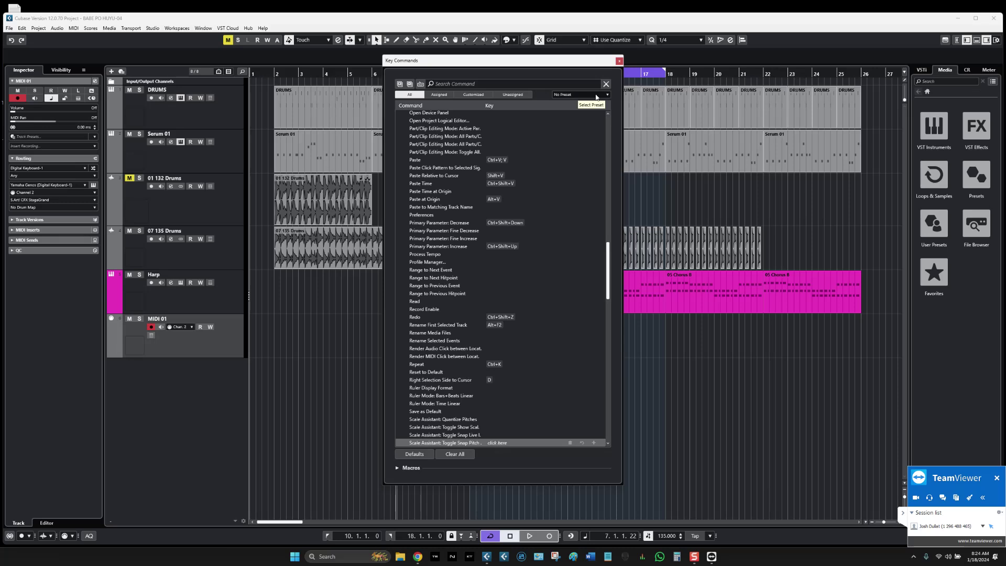
pyautogui.moveTo(546, 64); pyautogui.dragTo(571, 88)
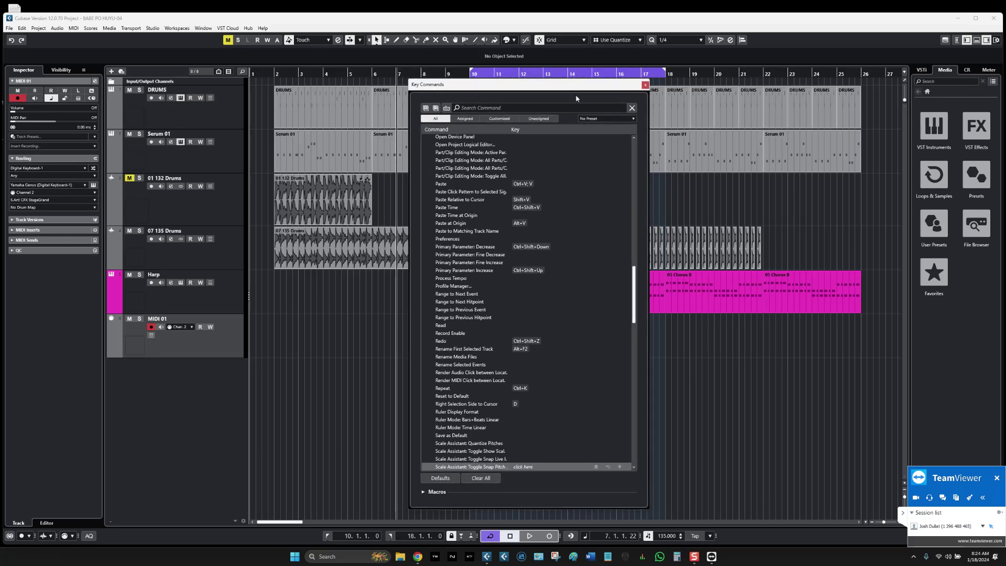
pyautogui.click(631, 119)
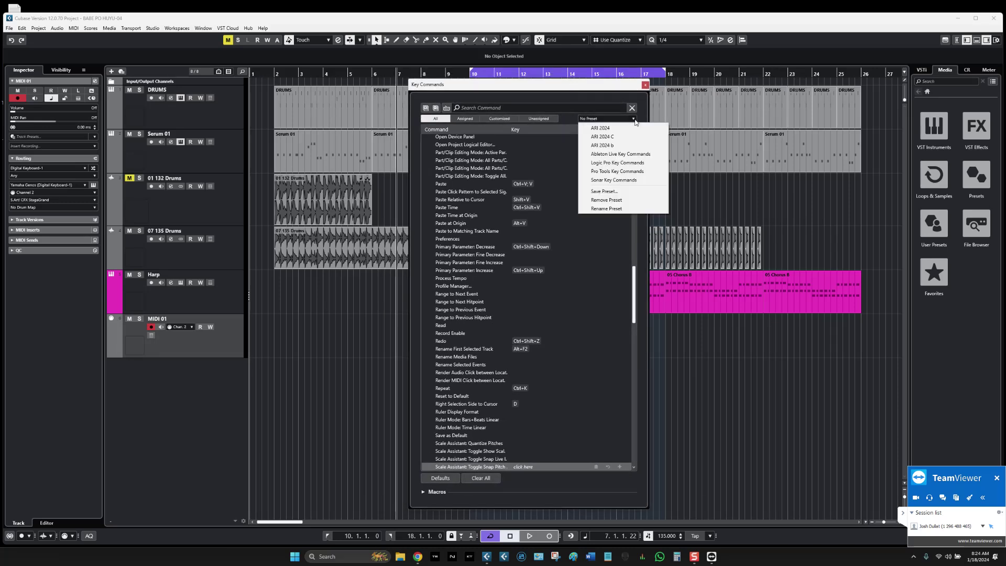
pyautogui.click(611, 137)
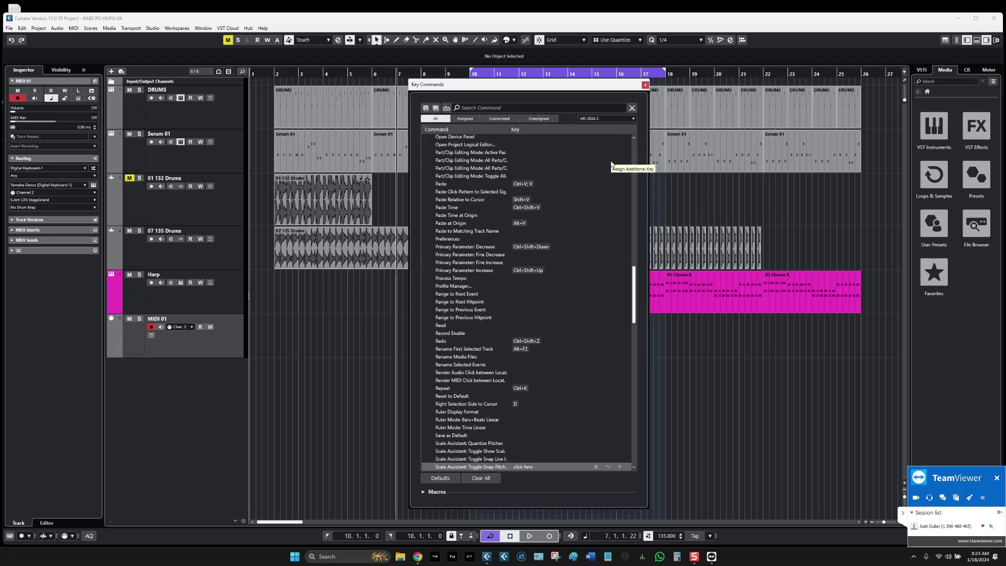
# Step: Clear all key commands, reload the ARI 2024 C preset, review the command list and close the window
pyautogui.click(485, 482)
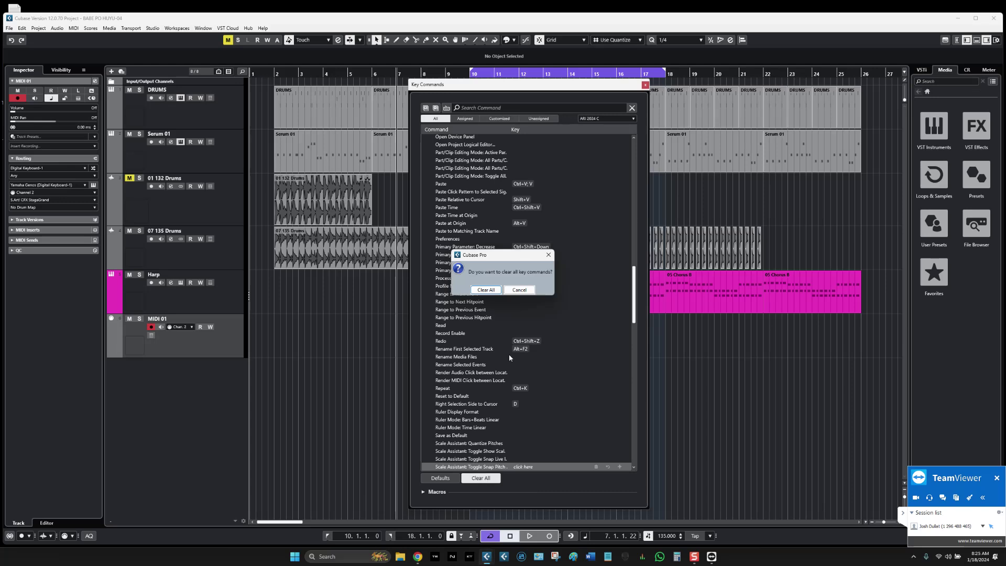
pyautogui.click(495, 292)
pyautogui.click(608, 118)
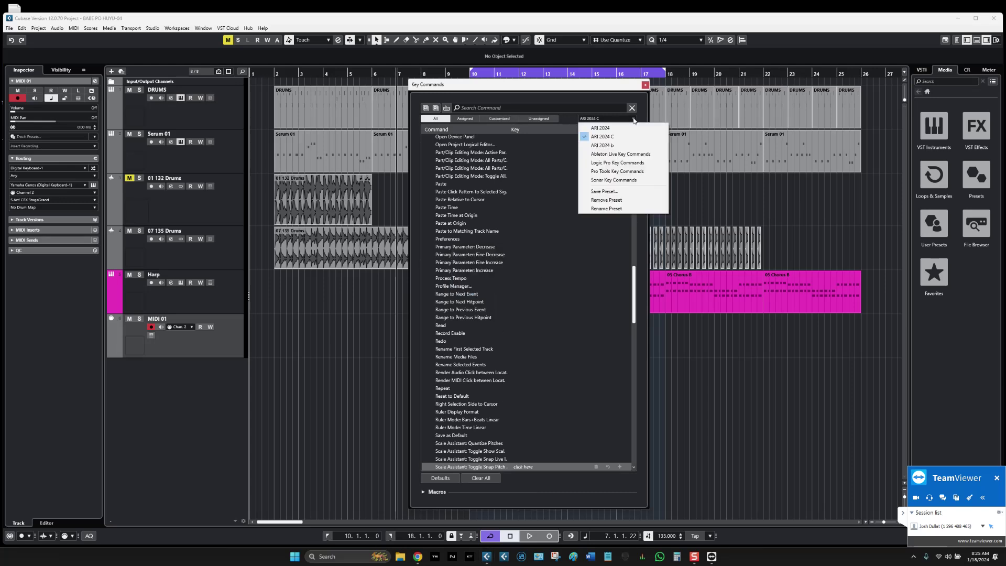
pyautogui.click(614, 136)
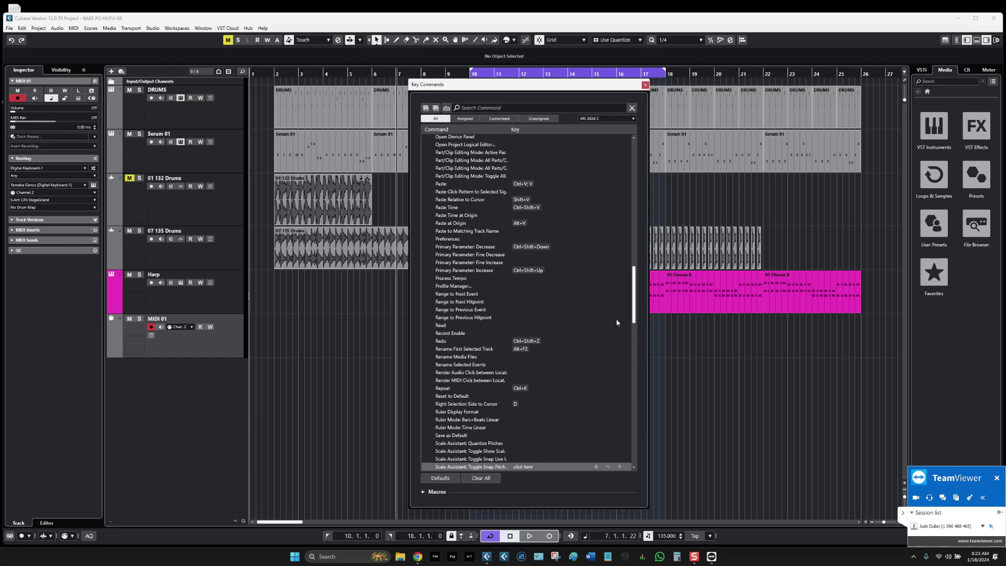
pyautogui.scroll(-15, 617, 322)
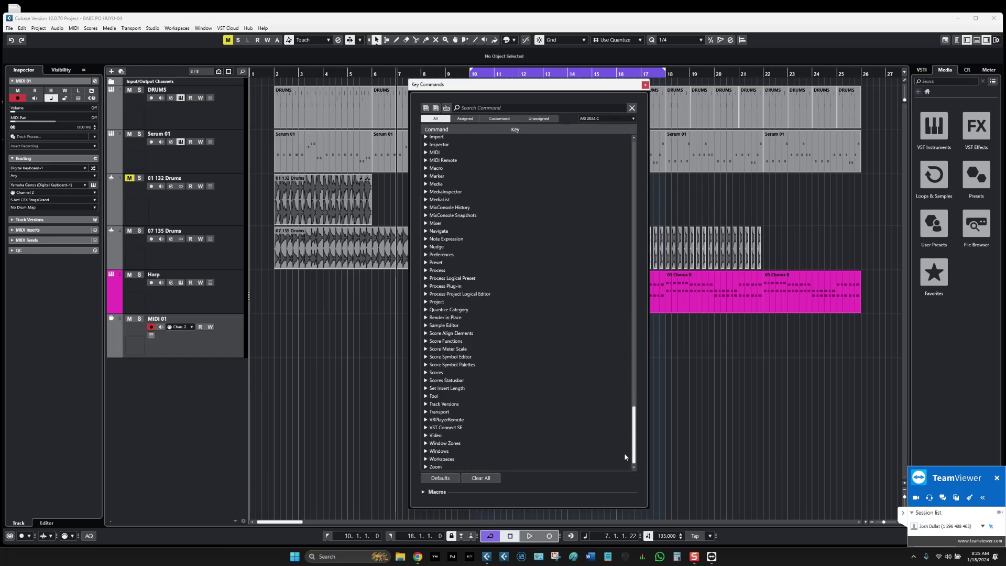
pyautogui.scroll(15, 623, 452)
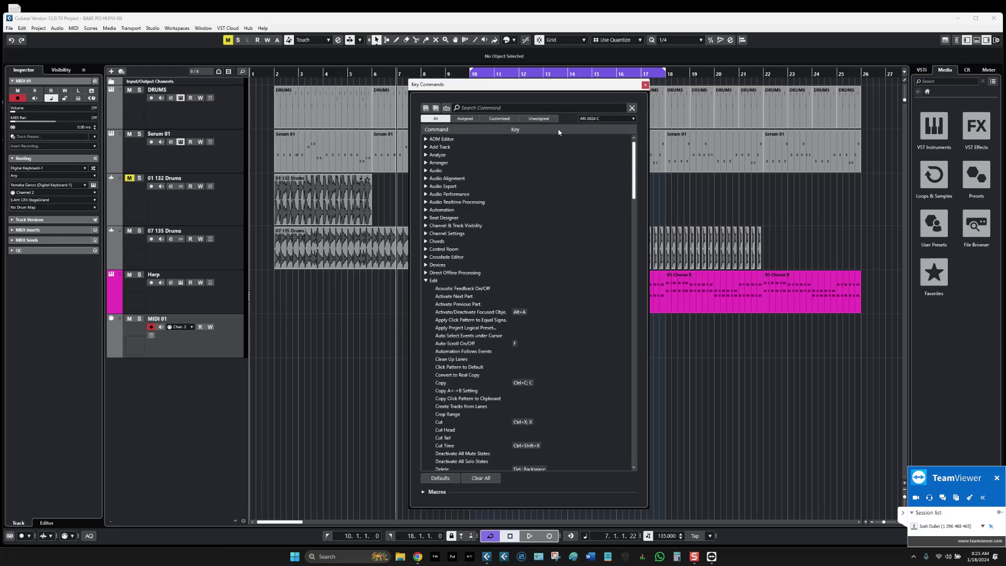
pyautogui.click(645, 85)
pyautogui.click(188, 415)
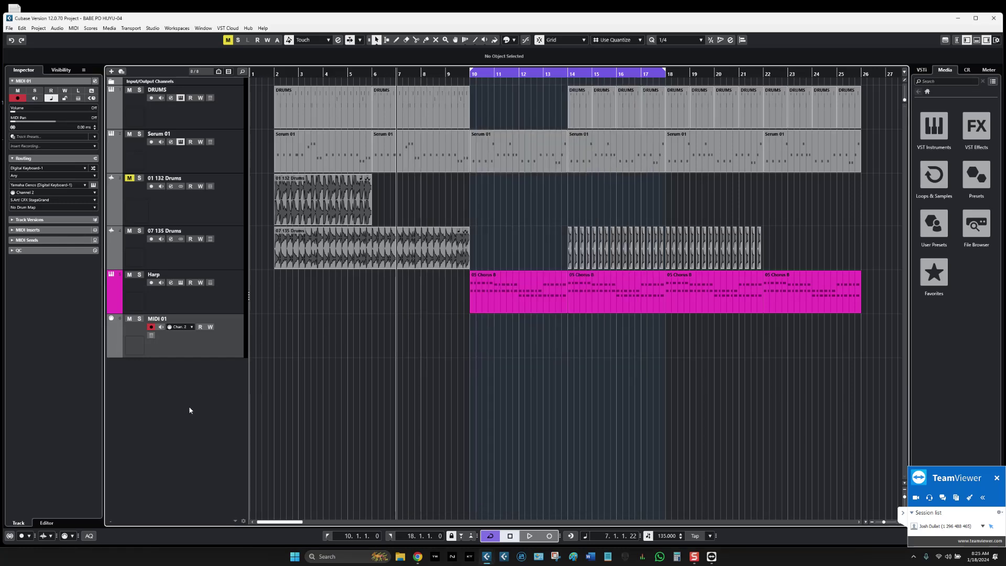
# Step: Save the project as new version BABE PO HUYU-05 and step through the Genos Piano patches on MIDI 01, ending on S.Art! CFX StageGrand
pyautogui.hotkey('ctrl', 'alt', 's')
pyautogui.click(42, 200)
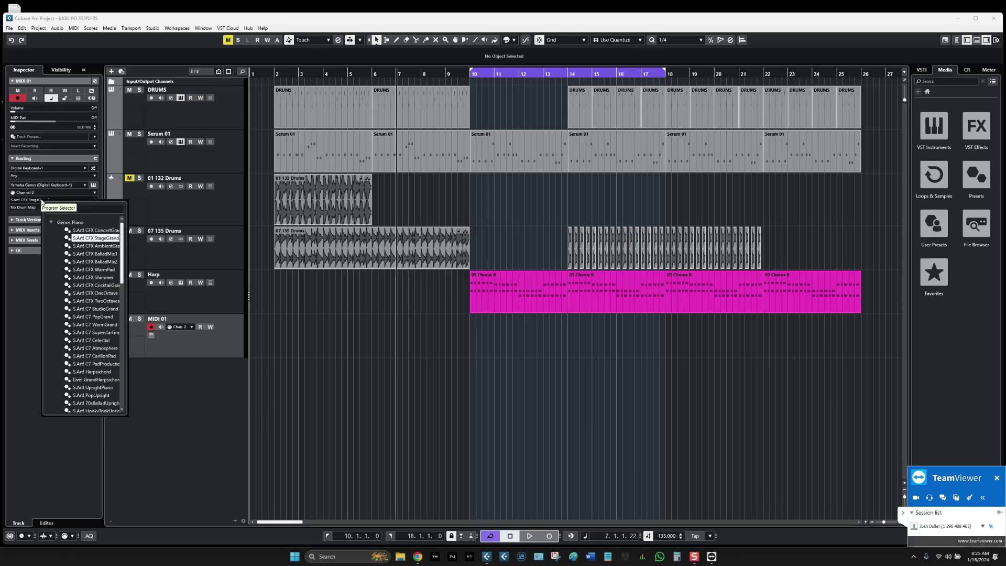
pyautogui.press('Up')
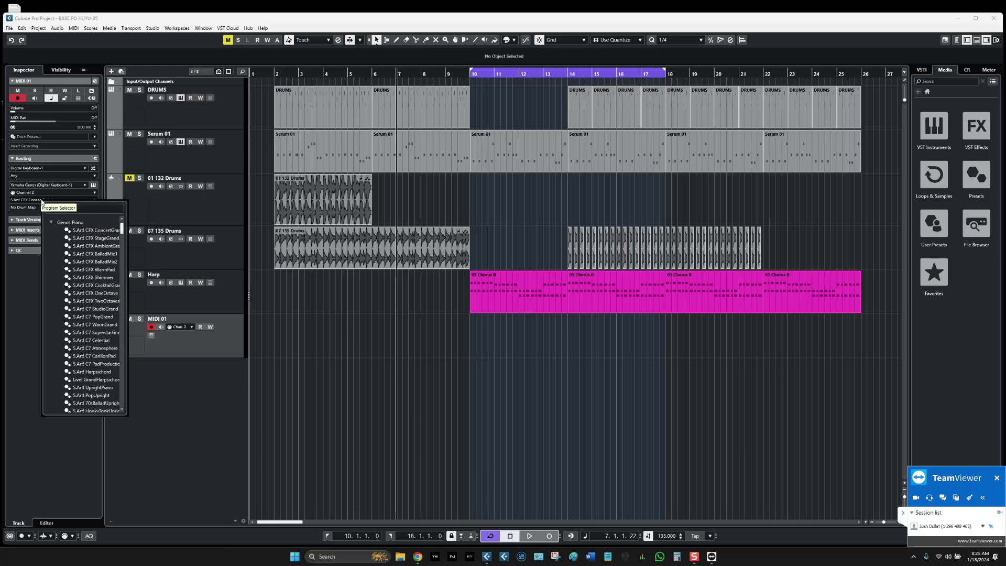
pyautogui.press('Down')
# Step: Load the Ableton Live Key Commands preset in the Key Commands window and close it
pyautogui.click(22, 29)
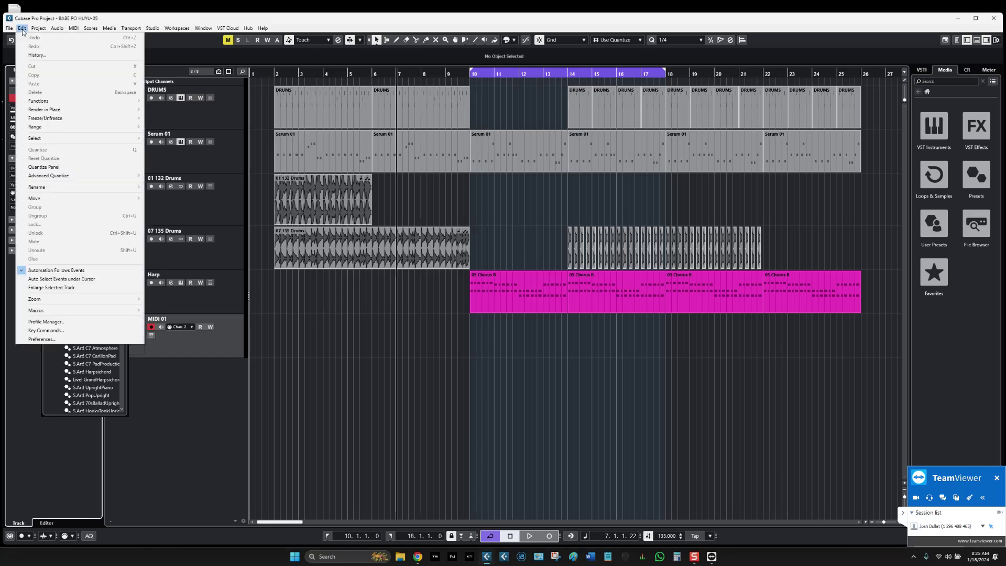
pyautogui.click(45, 331)
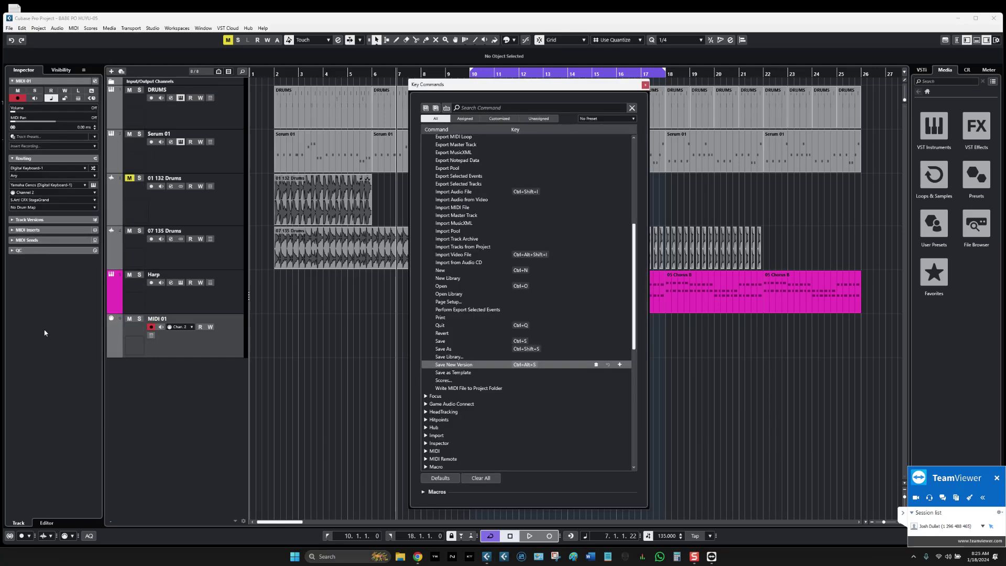
pyautogui.click(633, 119)
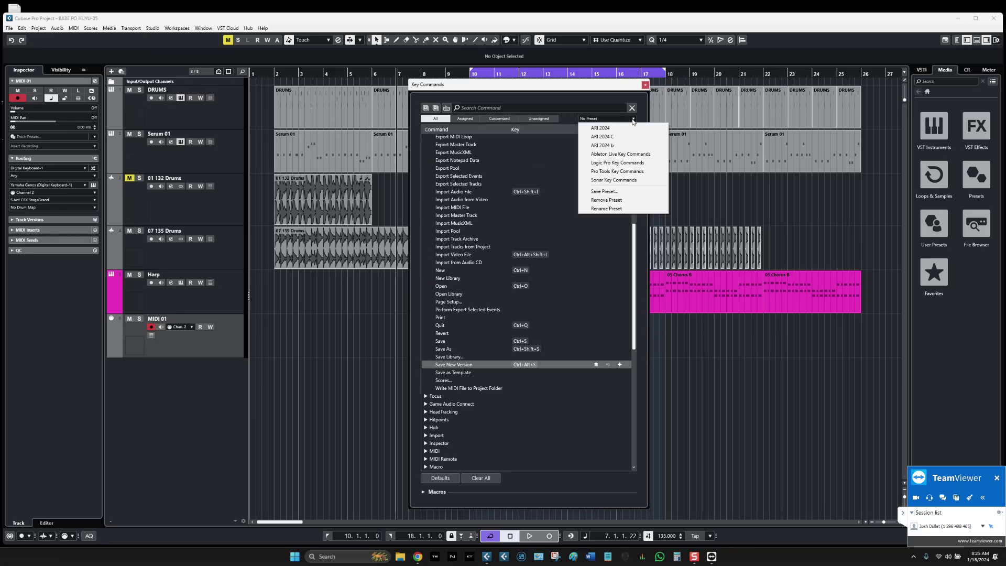
pyautogui.click(631, 155)
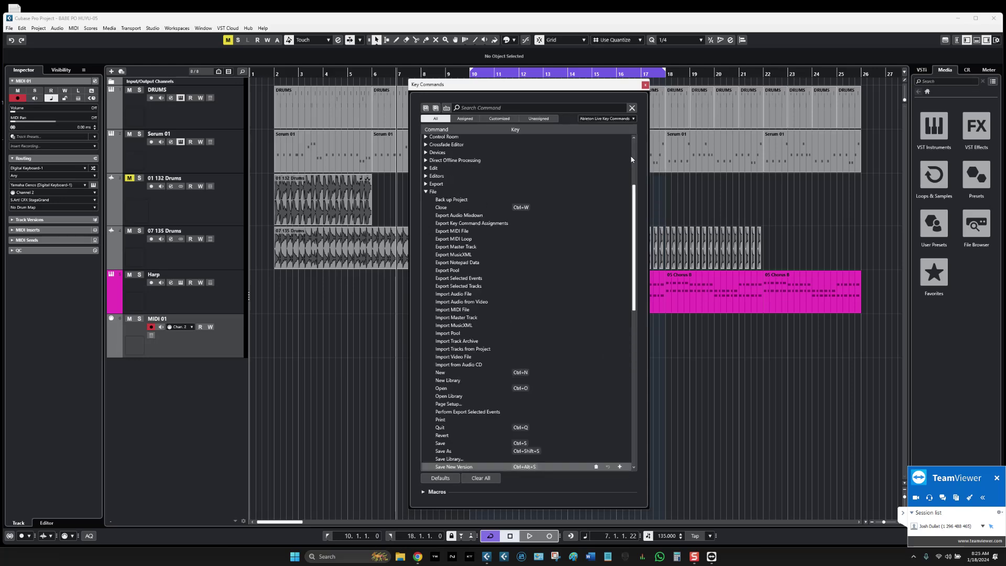
pyautogui.click(173, 423)
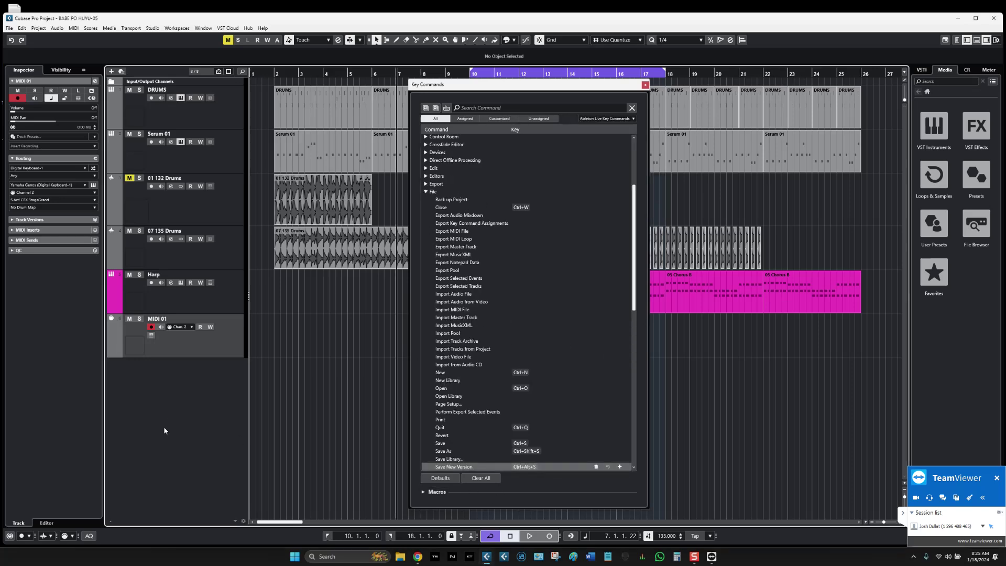
pyautogui.click(645, 85)
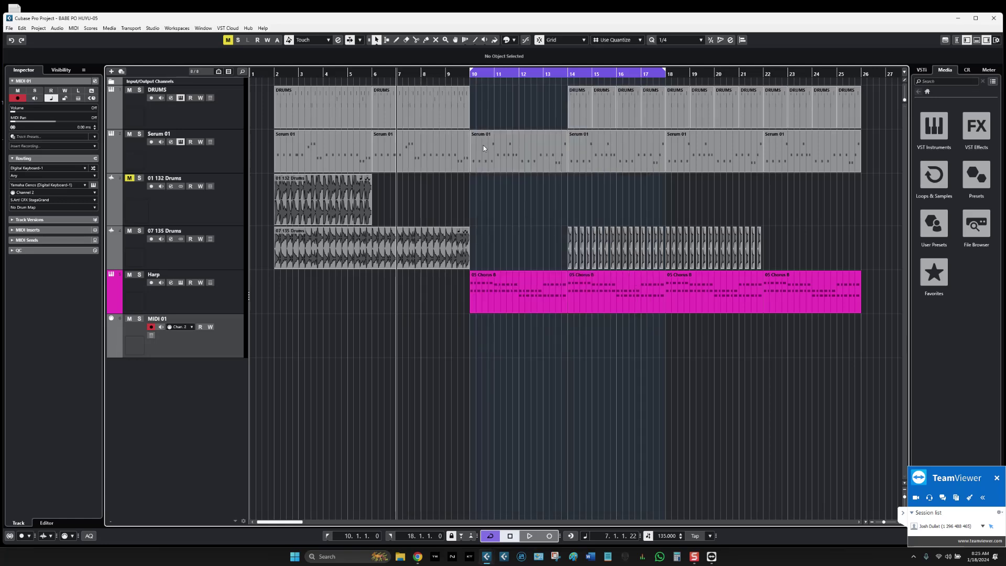
# Step: Browse the Genos Piano patches for MIDI 01 one by one, settle on S.Art! CFX WarmPad and close the patch list
pyautogui.click(51, 202)
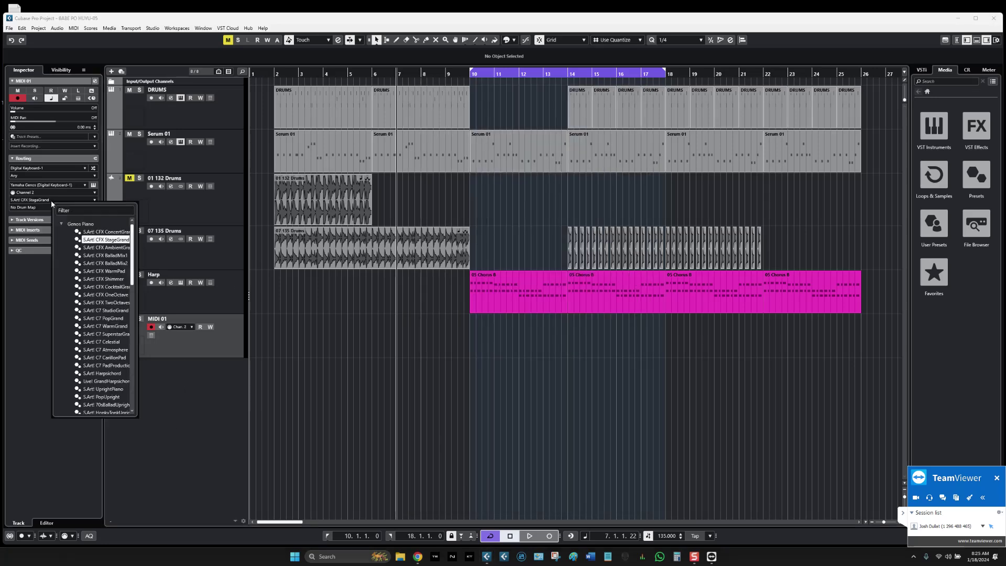
pyautogui.press('Up')
pyautogui.press('Down')
pyautogui.press('Down')
pyautogui.press('Down')
pyautogui.press('Down')
pyautogui.press('Down')
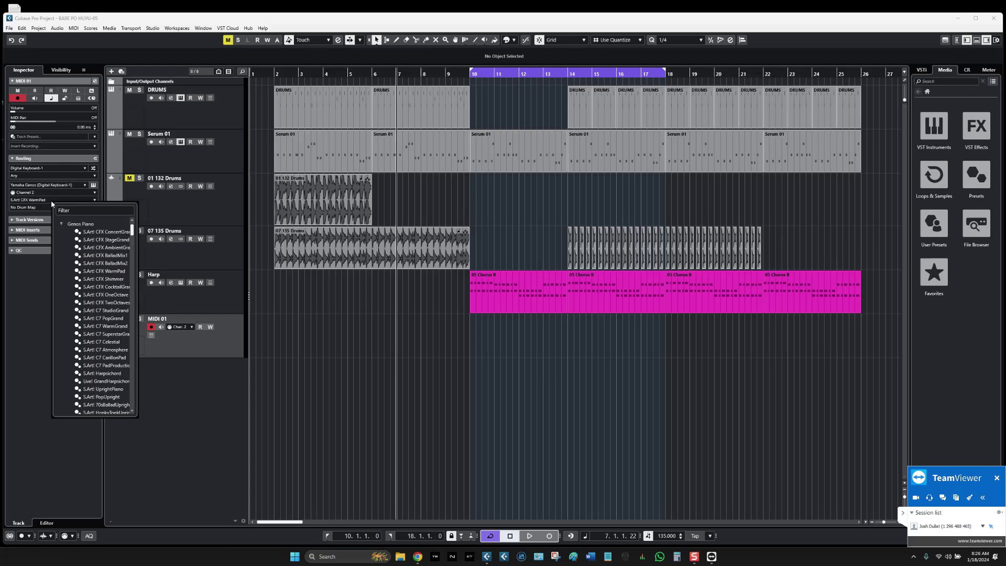
pyautogui.click(31, 275)
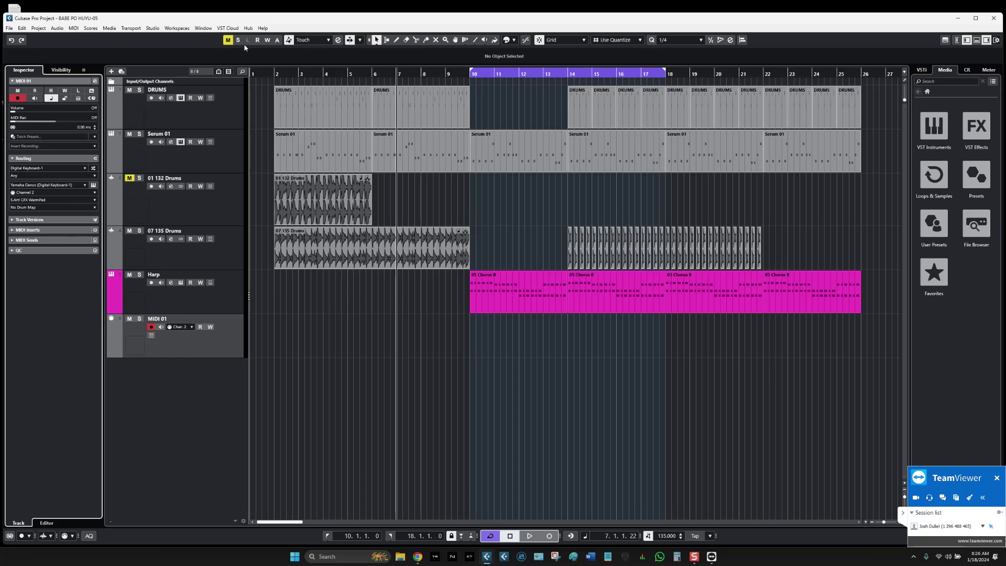
# Step: Maximize the Cubase 12 project window, then open BABE PO HUYU-05.cpr in Cubase 13 and bring up the Inspector for MIDI 01
pyautogui.doubleClick(506, 19)
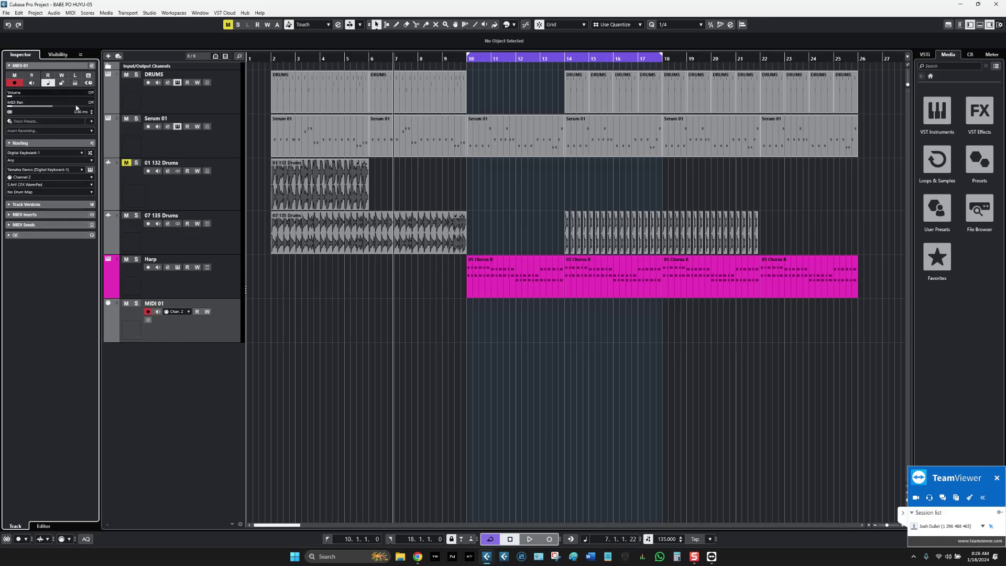
pyautogui.click(502, 560)
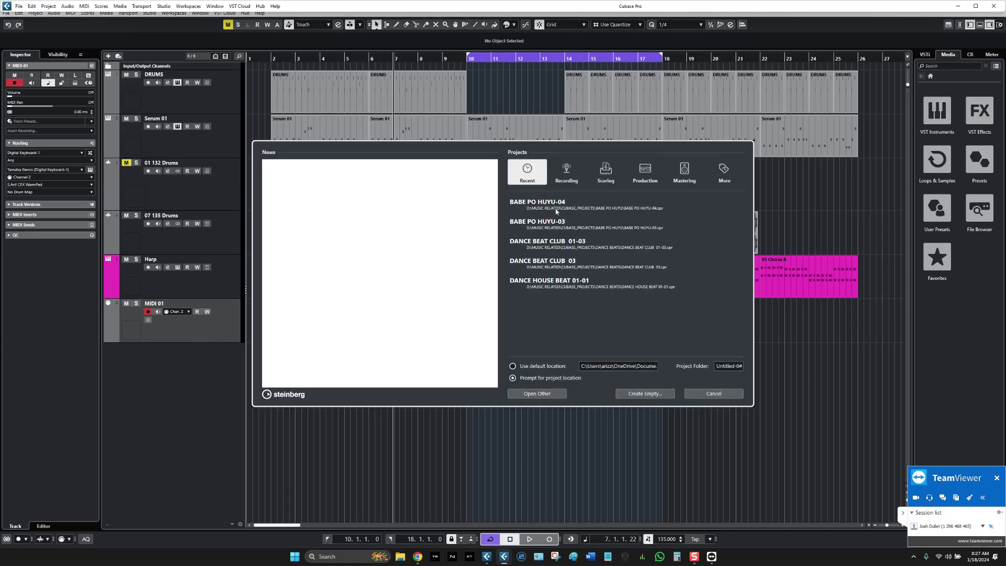
pyautogui.click(537, 394)
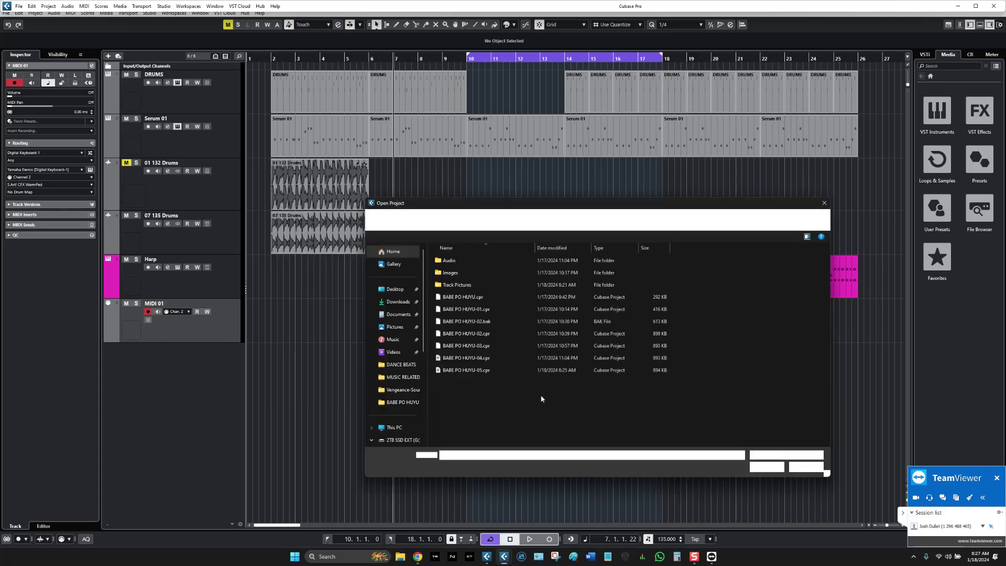
pyautogui.doubleClick(469, 371)
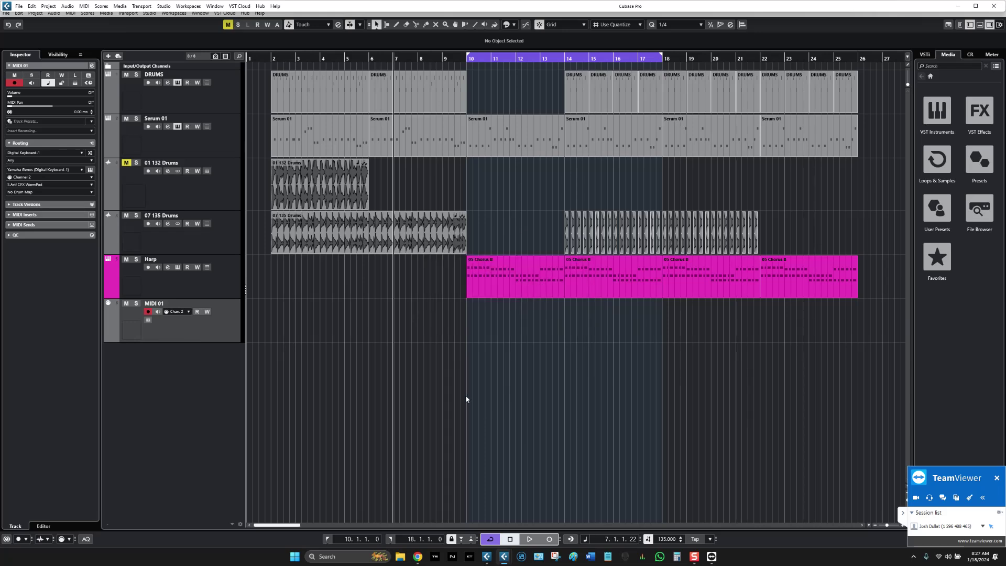
pyautogui.click(504, 556)
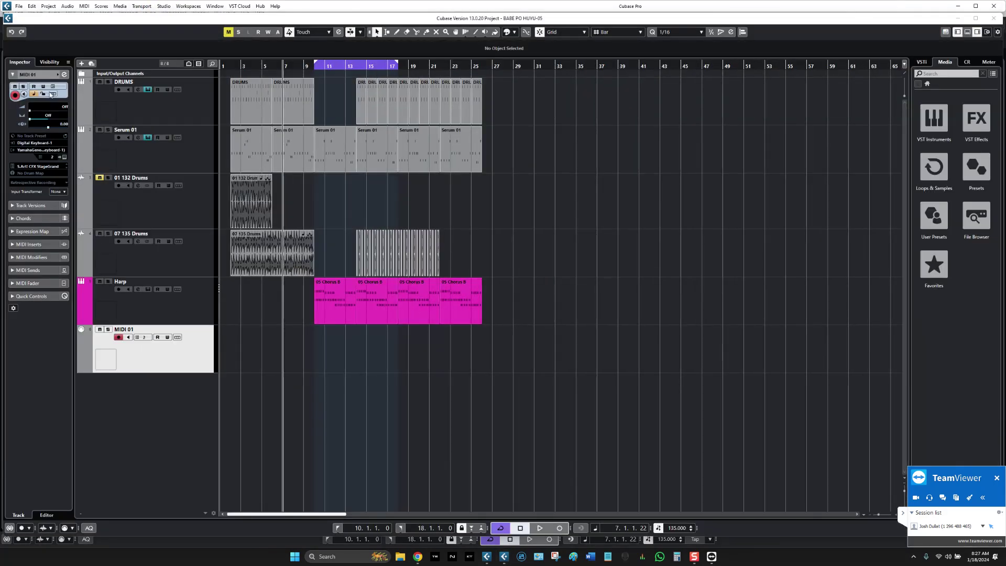
pyautogui.click(49, 62)
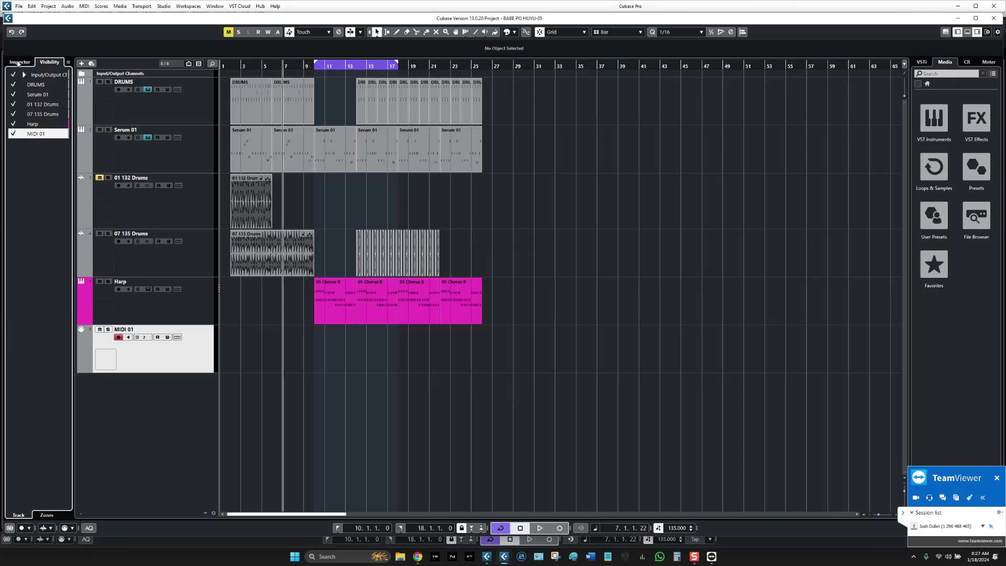
pyautogui.click(19, 63)
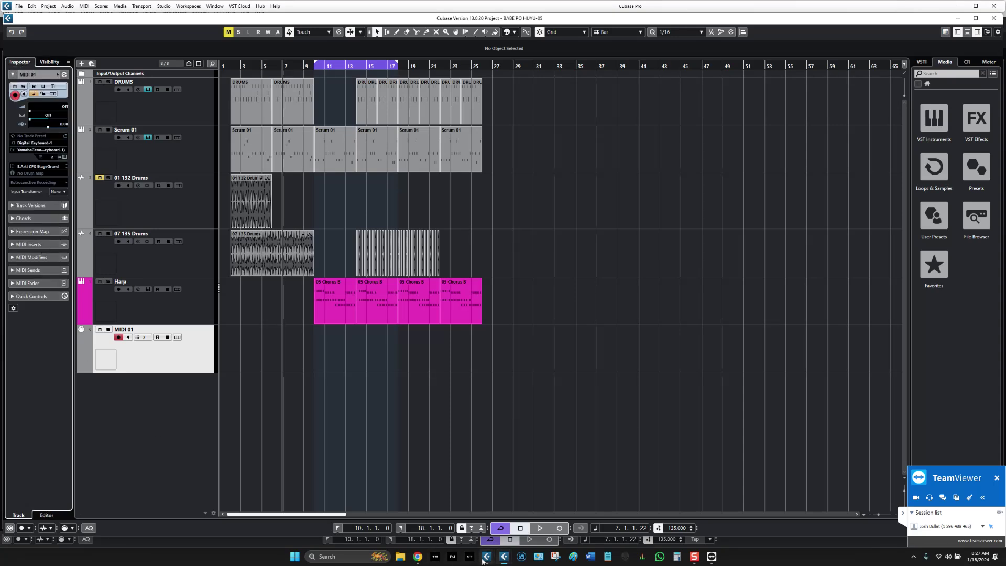
# Step: Switch to the Cubase 12 MIDI Device Manager, move it off the tracks and close it
pyautogui.moveTo(483, 558)
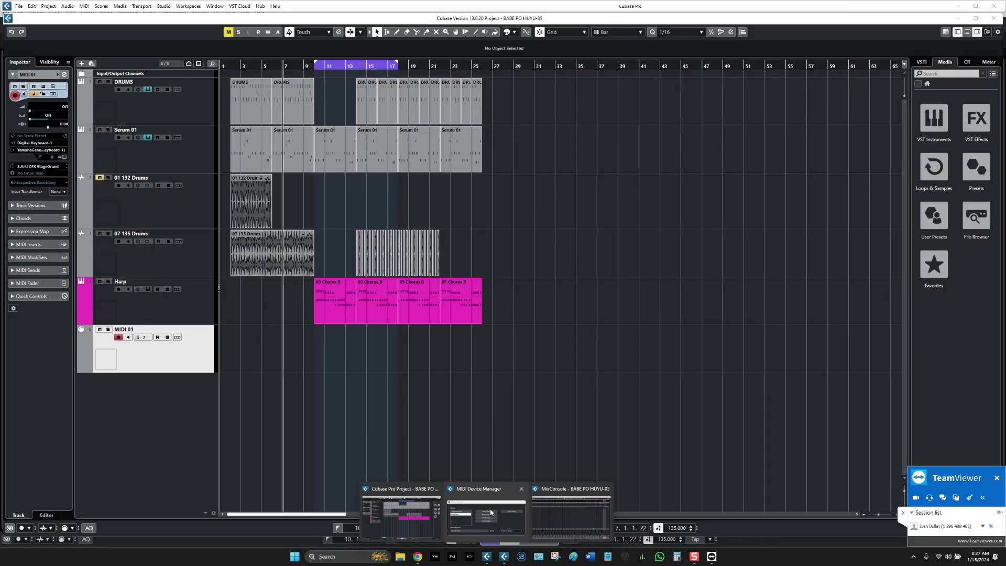
pyautogui.click(489, 515)
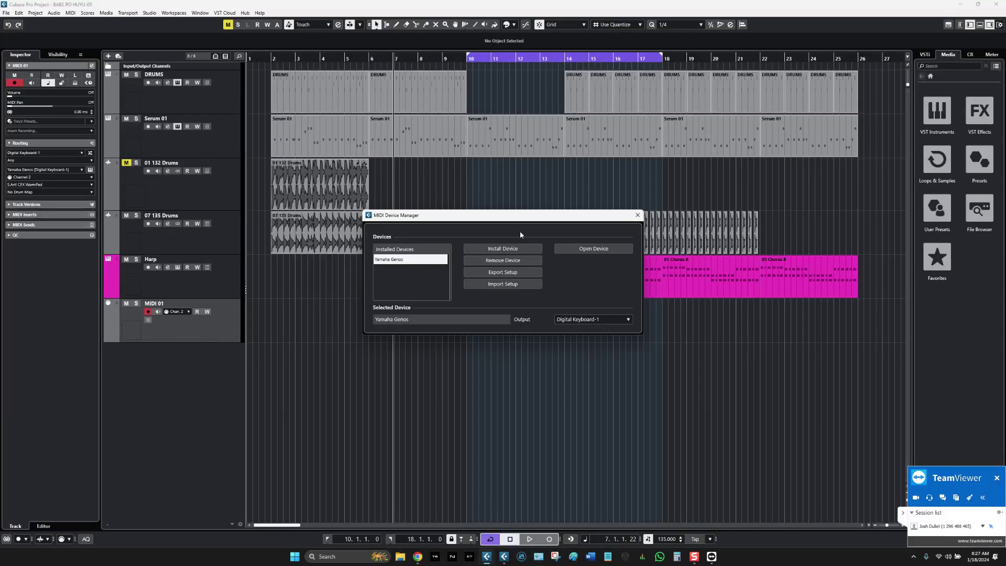
pyautogui.moveTo(509, 218); pyautogui.dragTo(443, 363)
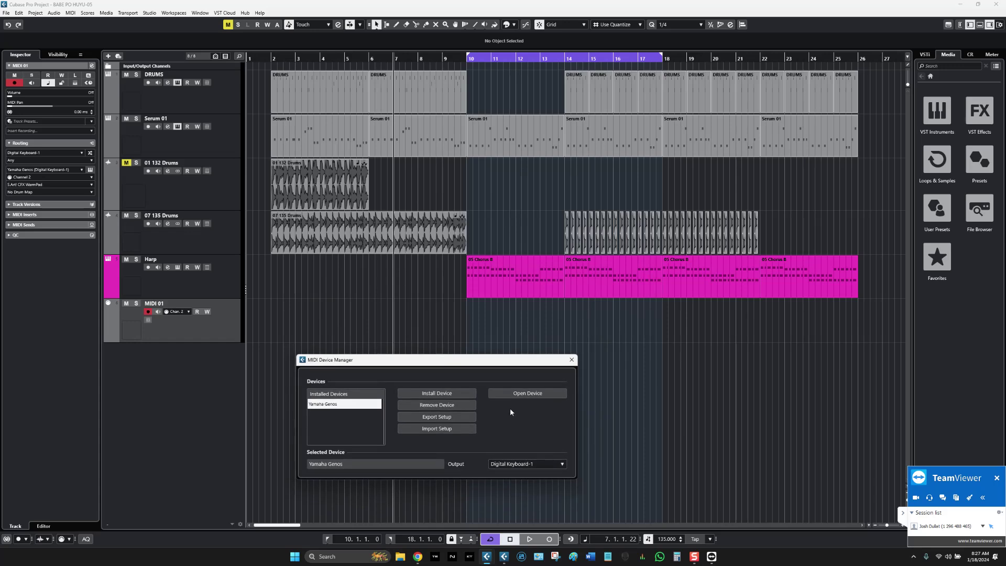
pyautogui.click(571, 360)
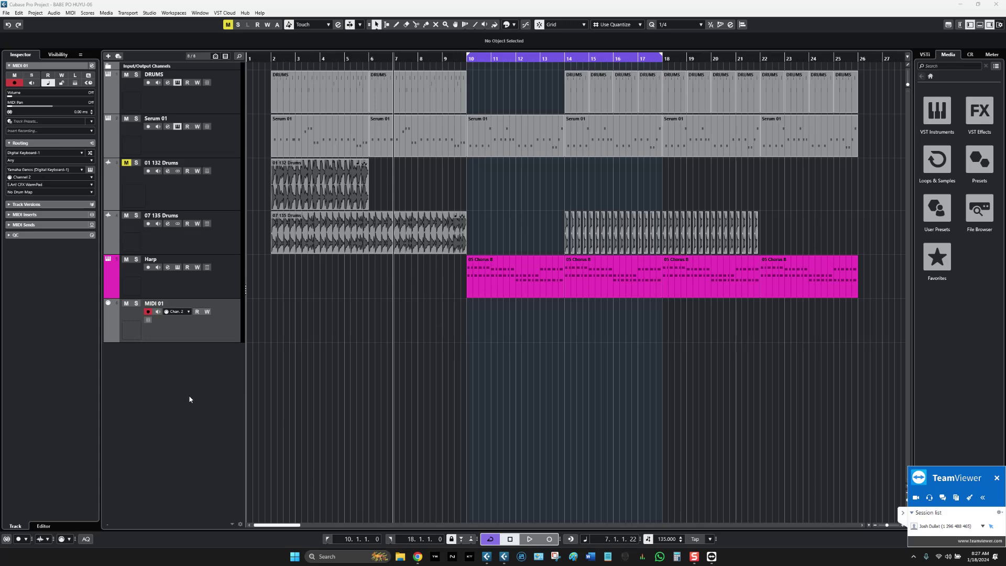
# Step: Save the Cubase 12 project as new version BABE PO HUYU-06 and widen its Inspector
pyautogui.hotkey('ctrl', 'alt', 's')
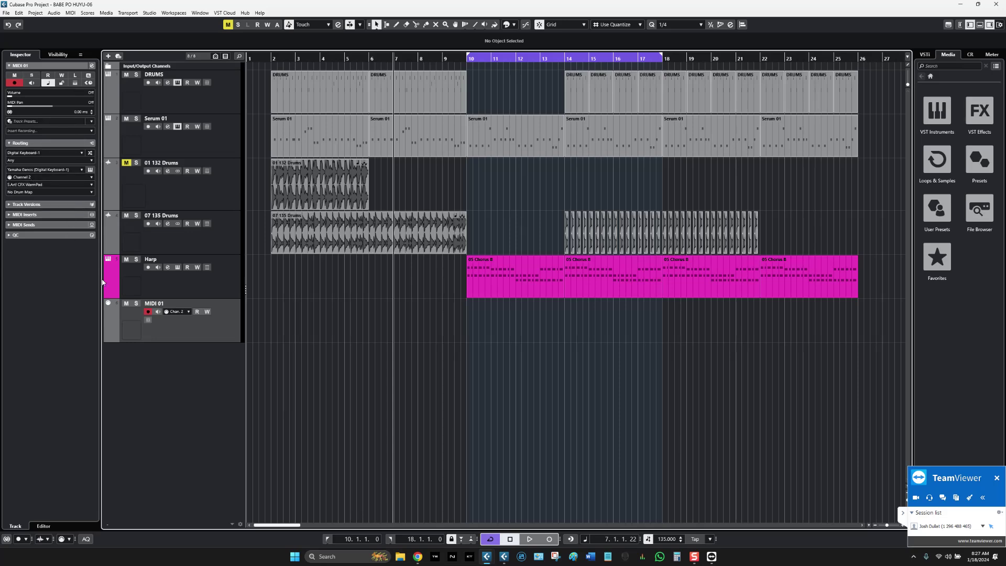
pyautogui.moveTo(101, 283); pyautogui.dragTo(160, 288)
pyautogui.moveTo(300, 296); pyautogui.dragTo(159, 248)
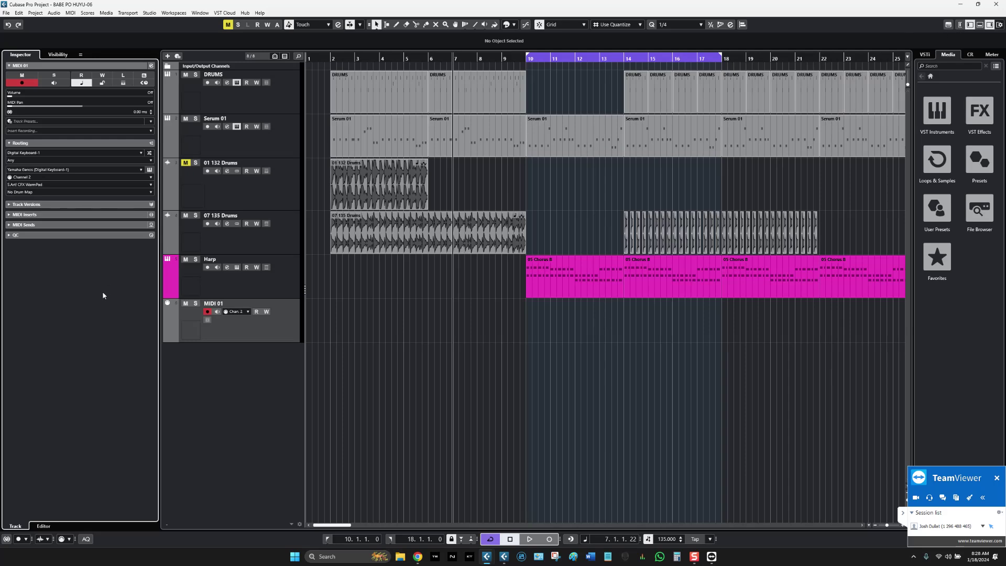
# Step: Switch to the Cubase Version 13.0.20 project window showing BABE PO HUYU-05
pyautogui.moveTo(486, 557)
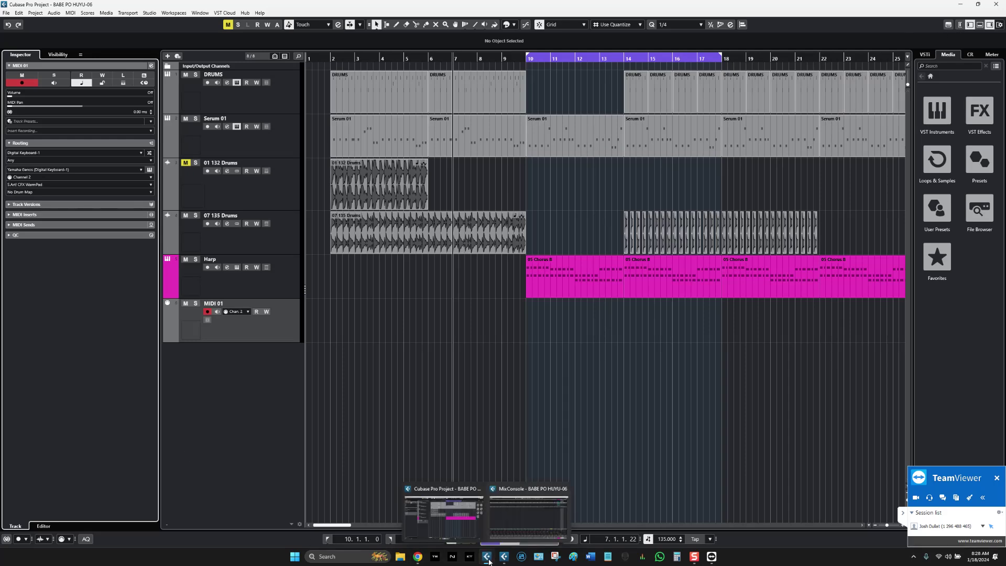
pyautogui.click(450, 538)
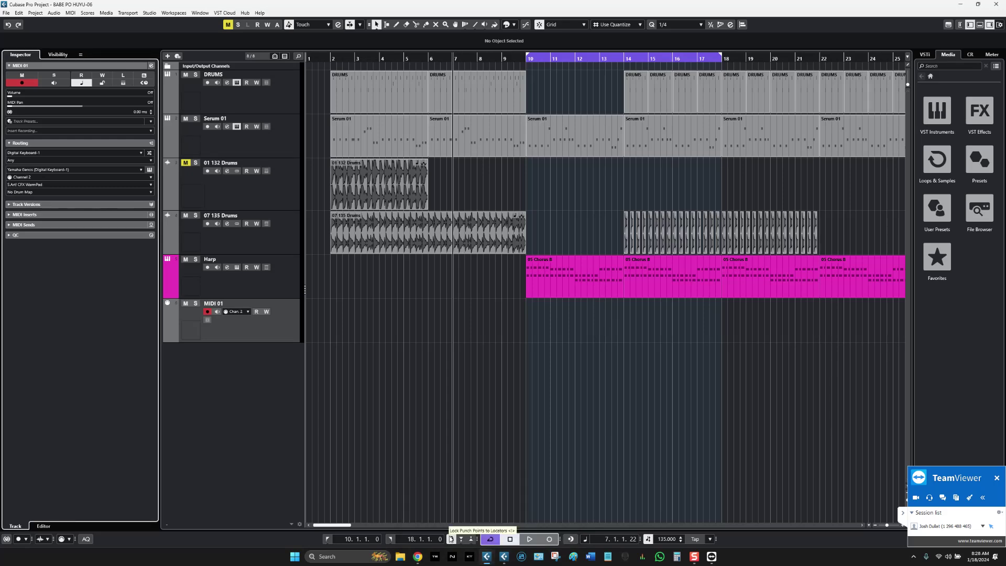
pyautogui.moveTo(489, 559)
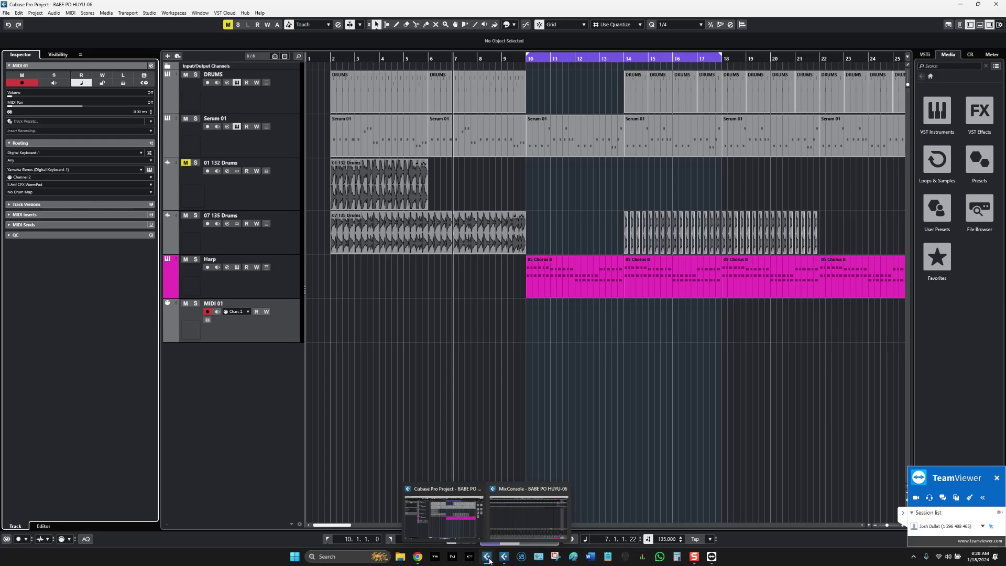
pyautogui.click(417, 521)
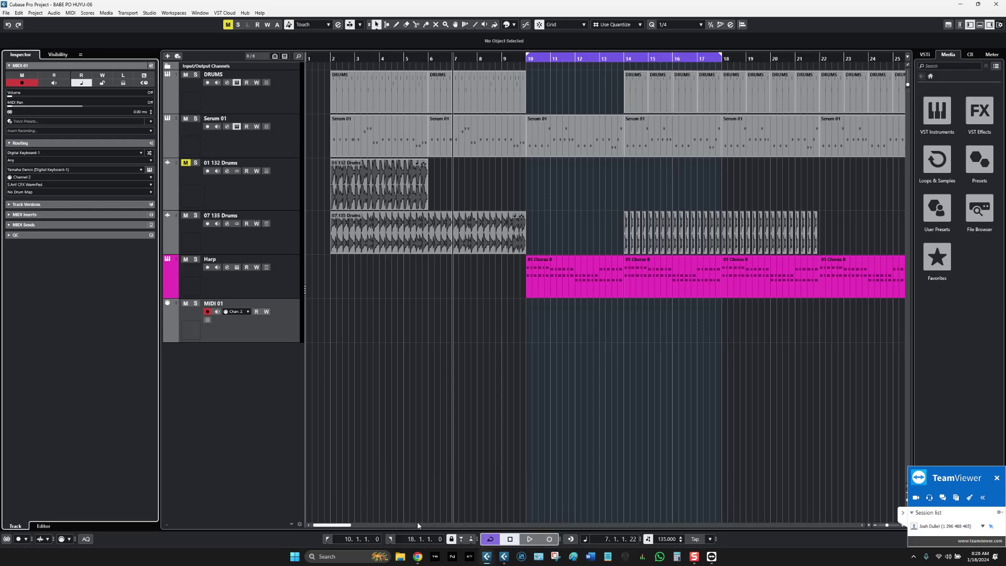
pyautogui.hotkey('alt', 'Tab')
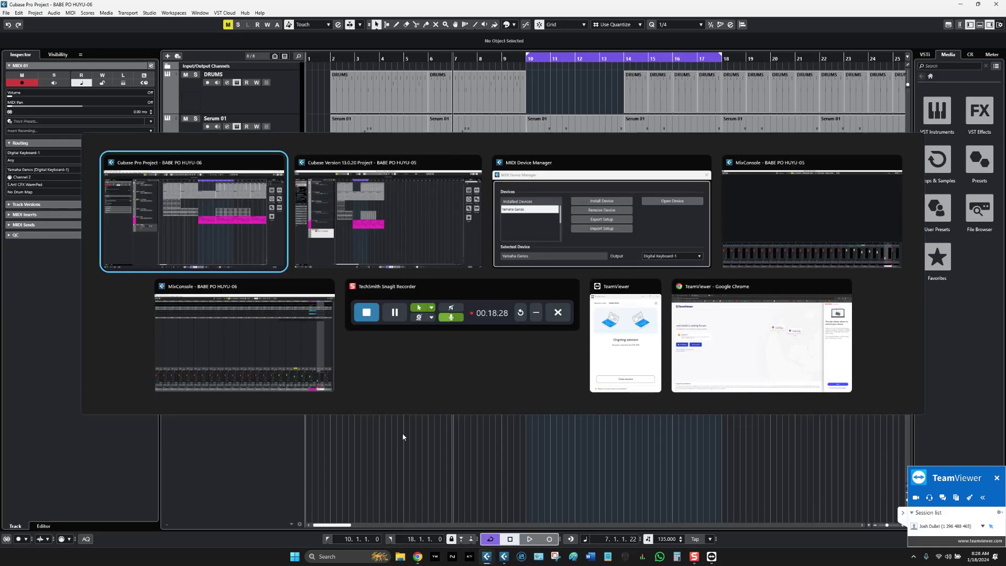
pyautogui.hotkey('alt', 'Tab')
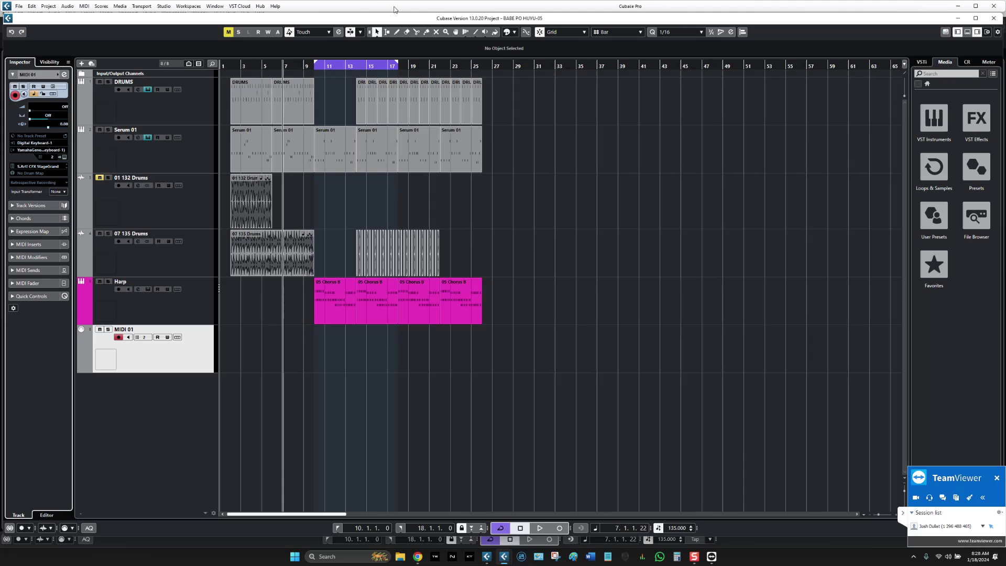
# Step: Reposition the Cubase 13 project window so its Inspector sits beside the Cubase 12 Inspector for comparison
pyautogui.moveTo(406, 9); pyautogui.dragTo(585, 3)
pyautogui.moveTo(737, 7); pyautogui.dragTo(719, 22)
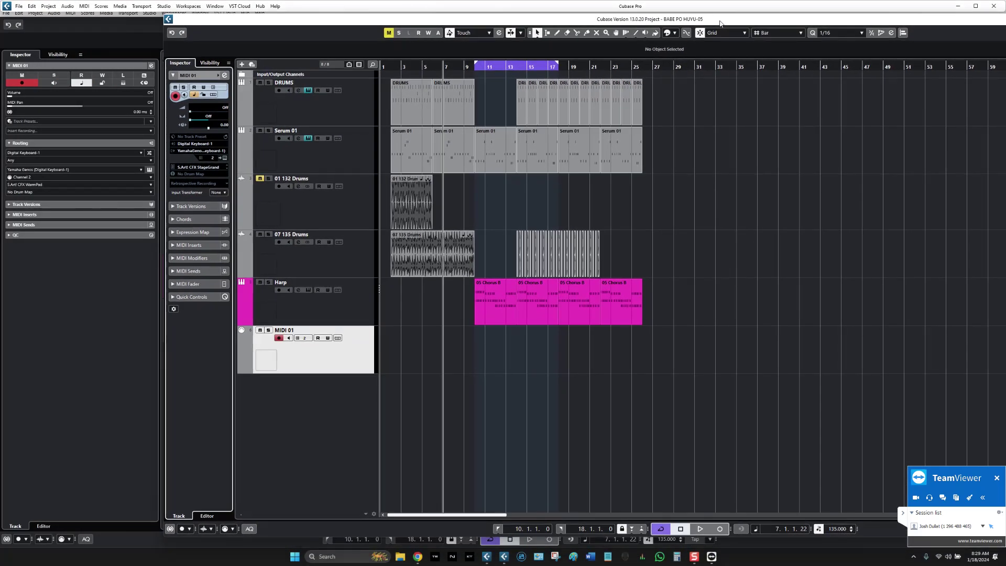
pyautogui.moveTo(720, 22); pyautogui.dragTo(717, 21)
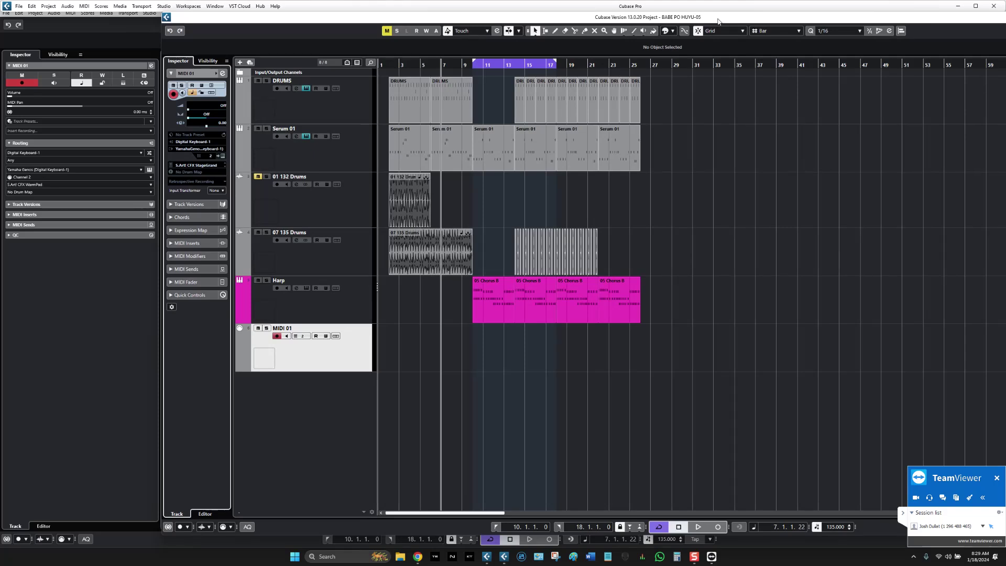
pyautogui.moveTo(717, 21)
pyautogui.mouseDown()
pyautogui.moveTo(733, 22)
pyautogui.moveTo(715, 20)
pyautogui.mouseUp()
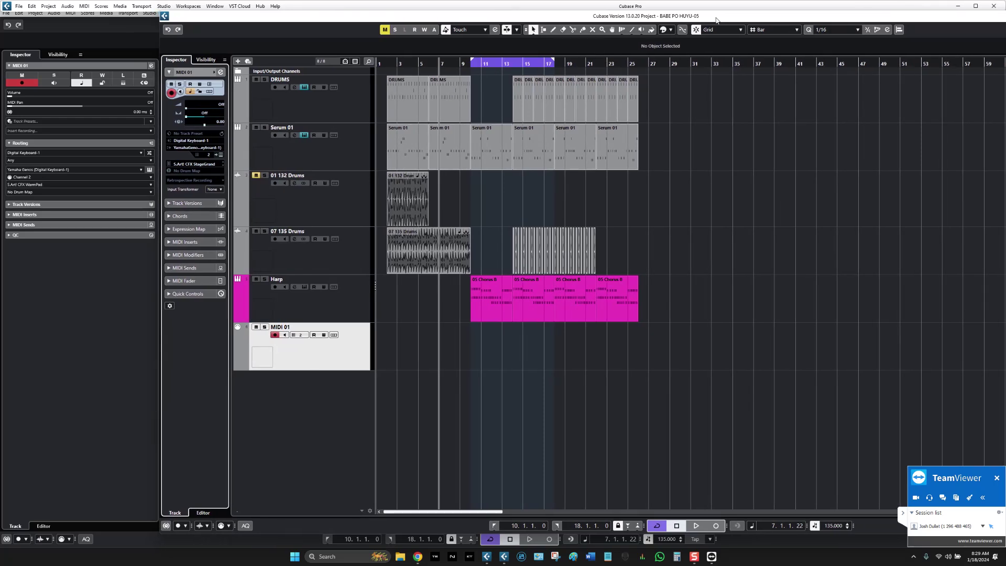
pyautogui.moveTo(716, 20); pyautogui.dragTo(718, 14)
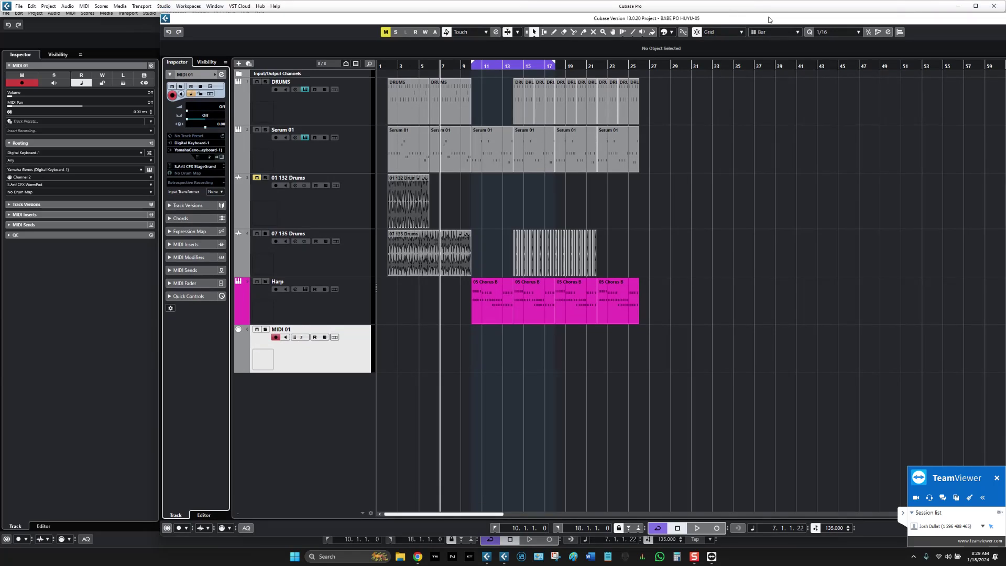
pyautogui.moveTo(771, 12); pyautogui.dragTo(774, 3)
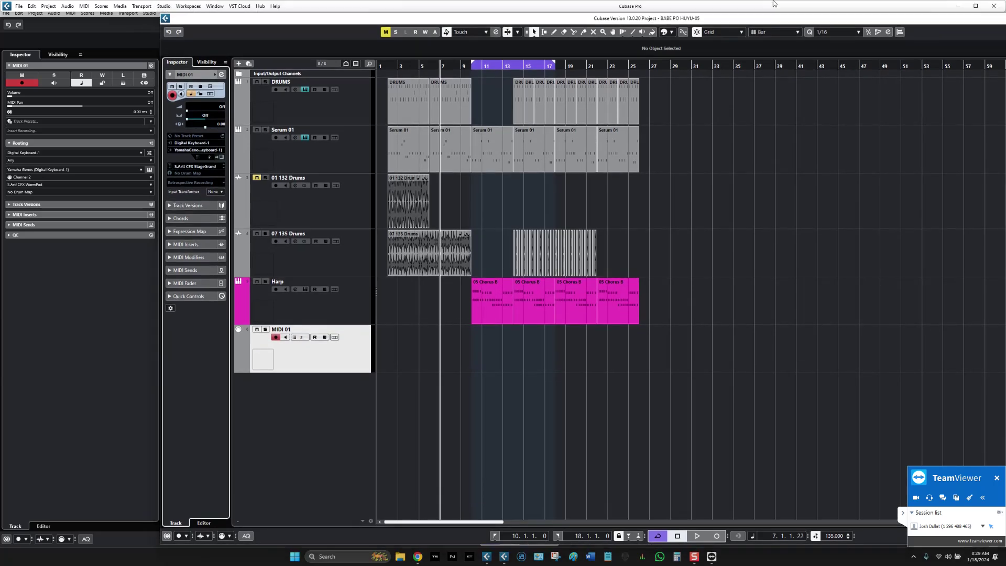
# Step: Browse the Genos Piano patches for the MIDI 01 track in BABE PO HUYU-06 and set the patch to S.Art! C7 PopGrand
pyautogui.click(69, 186)
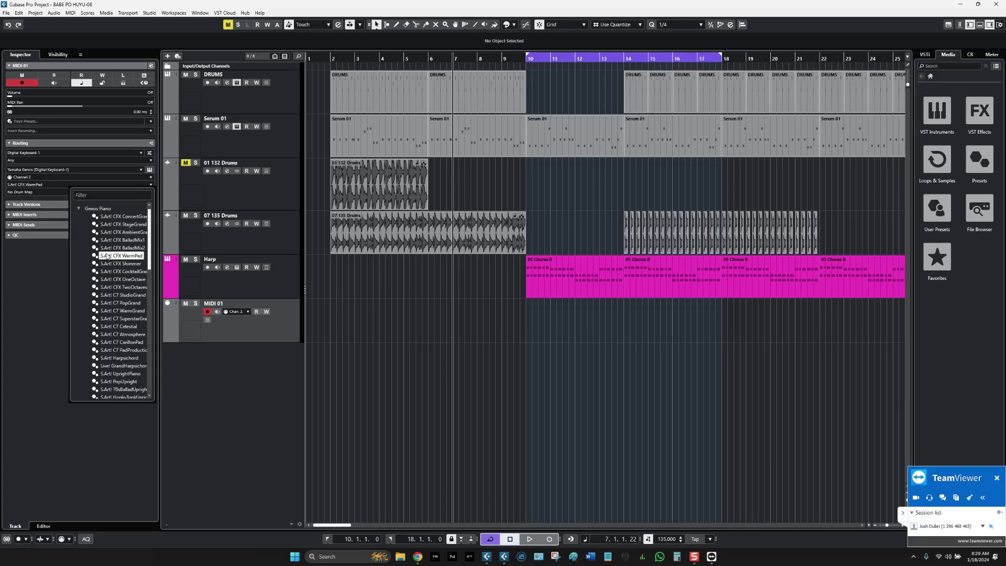
pyautogui.press('Up')
pyautogui.press('Up')
pyautogui.press('Up')
pyautogui.press('Up')
pyautogui.press('Up')
pyautogui.press('Up')
pyautogui.press('Down')
pyautogui.press('Down')
pyautogui.press('Down')
pyautogui.press('Down')
pyautogui.press('Down')
pyautogui.press('Down')
pyautogui.press('Down')
pyautogui.press('Down')
pyautogui.press('Down')
pyautogui.press('Down')
pyautogui.press('Down')
pyautogui.press('Down')
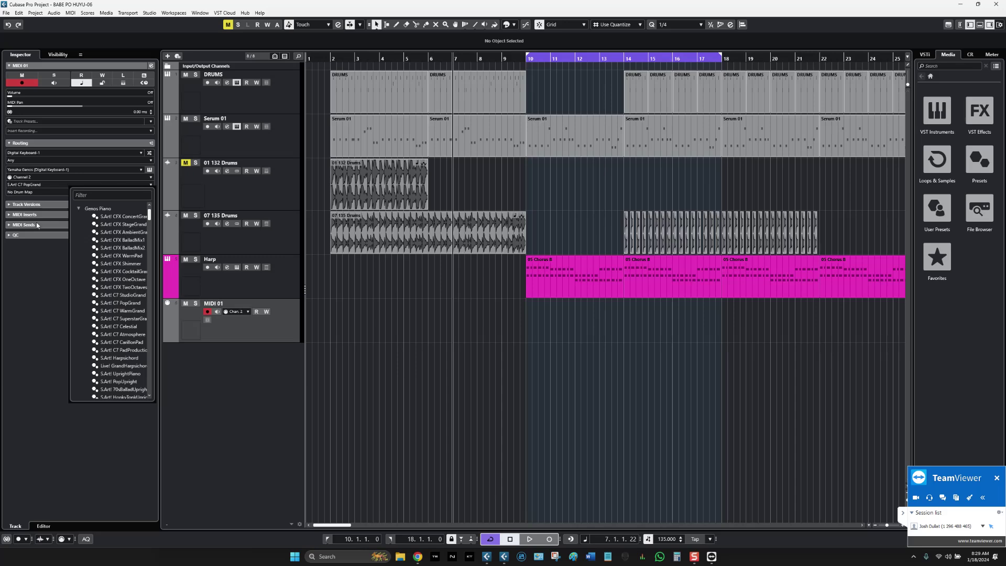
pyautogui.click(24, 266)
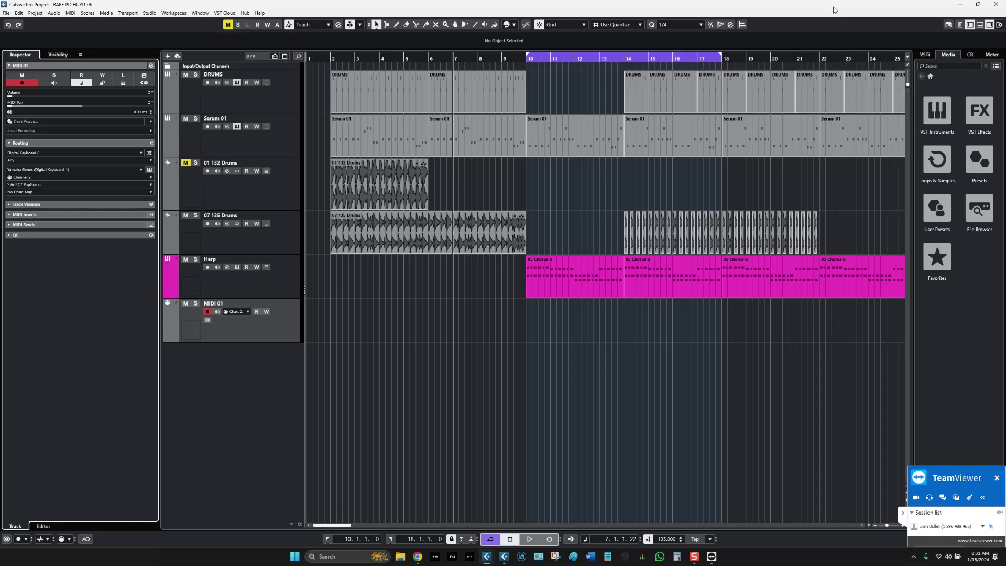
# Step: Switch to the BABE PO HUYU-05 project, reposition its window, and open the Key Commands dialog over the arrangement
pyautogui.hotkey('alt', 'Tab')
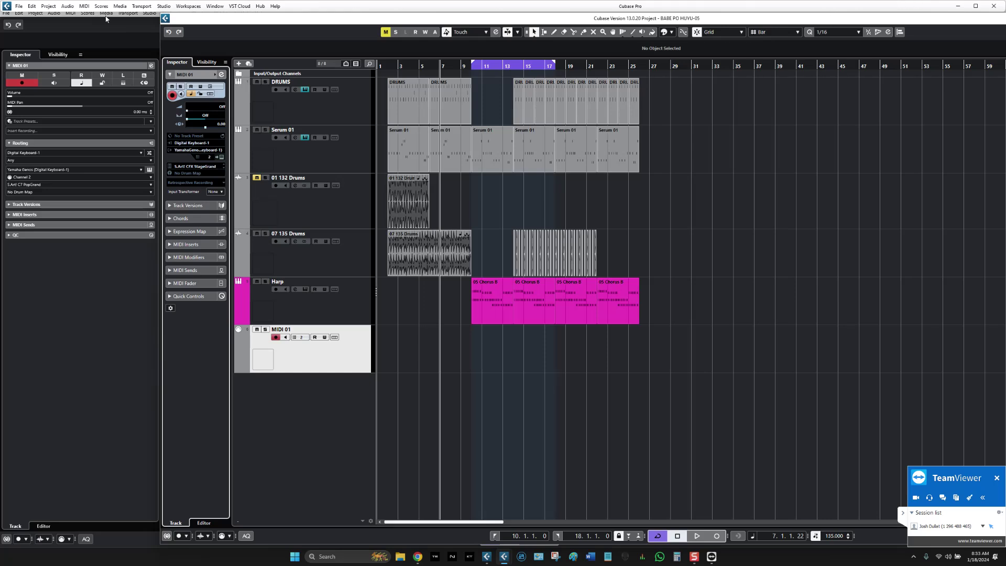
pyautogui.moveTo(230, 23); pyautogui.dragTo(101, 29)
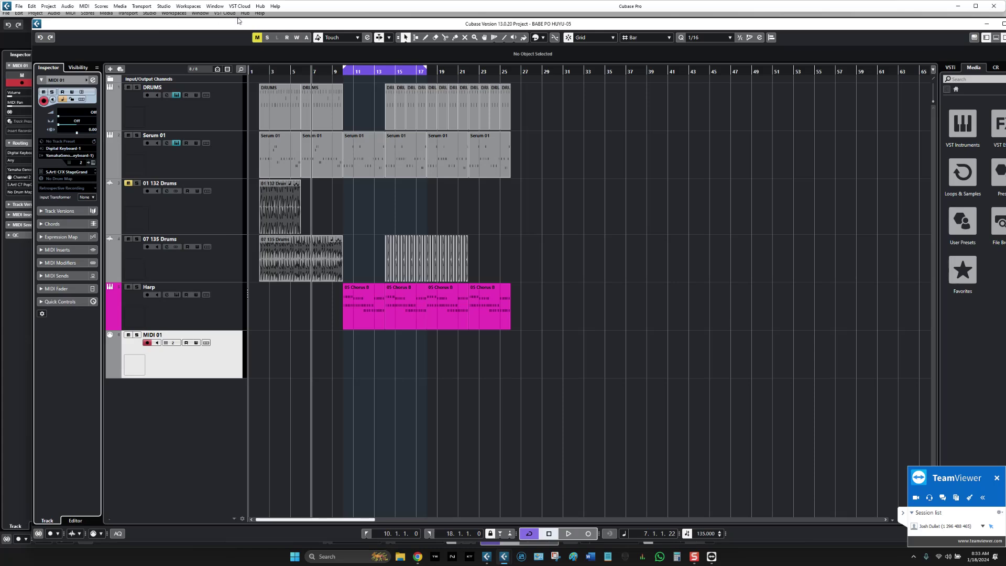
pyautogui.click(32, 6)
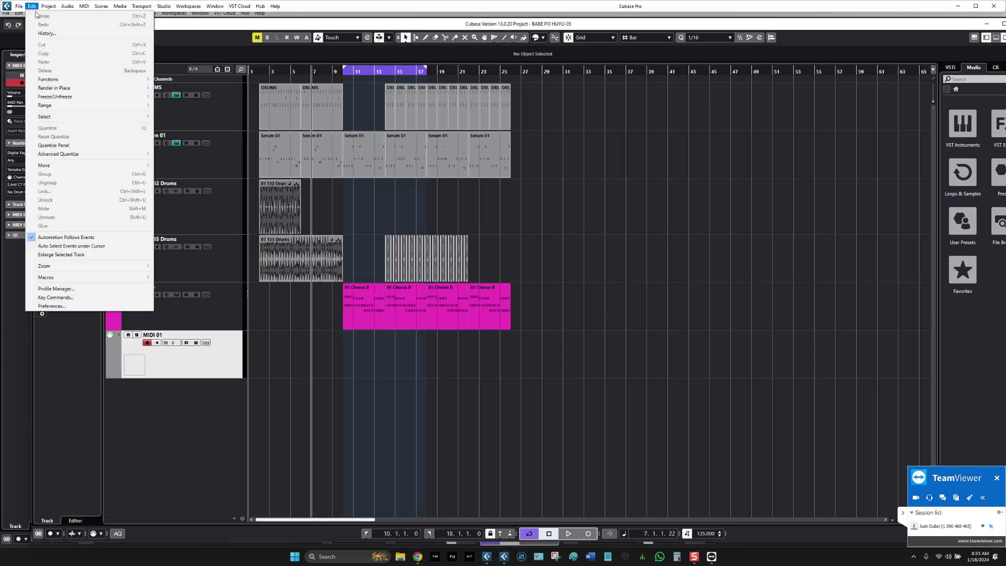
pyautogui.click(55, 297)
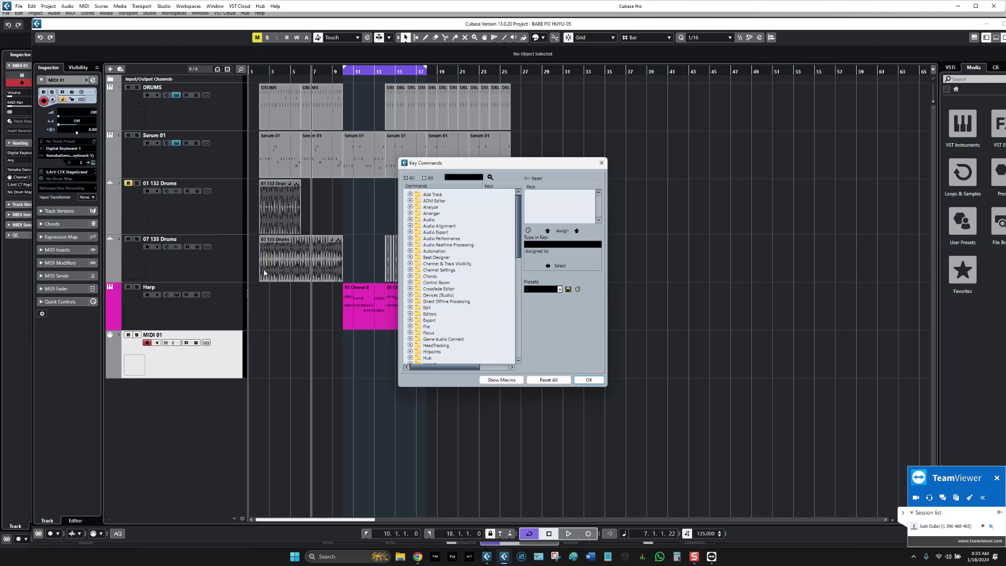
pyautogui.moveTo(499, 166); pyautogui.dragTo(435, 217)
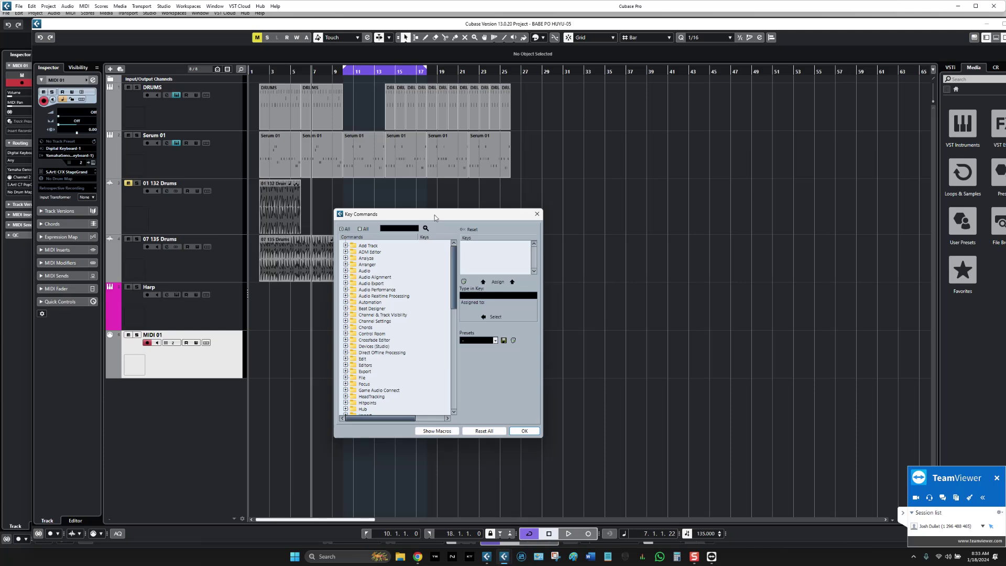
pyautogui.moveTo(435, 215); pyautogui.dragTo(466, 222)
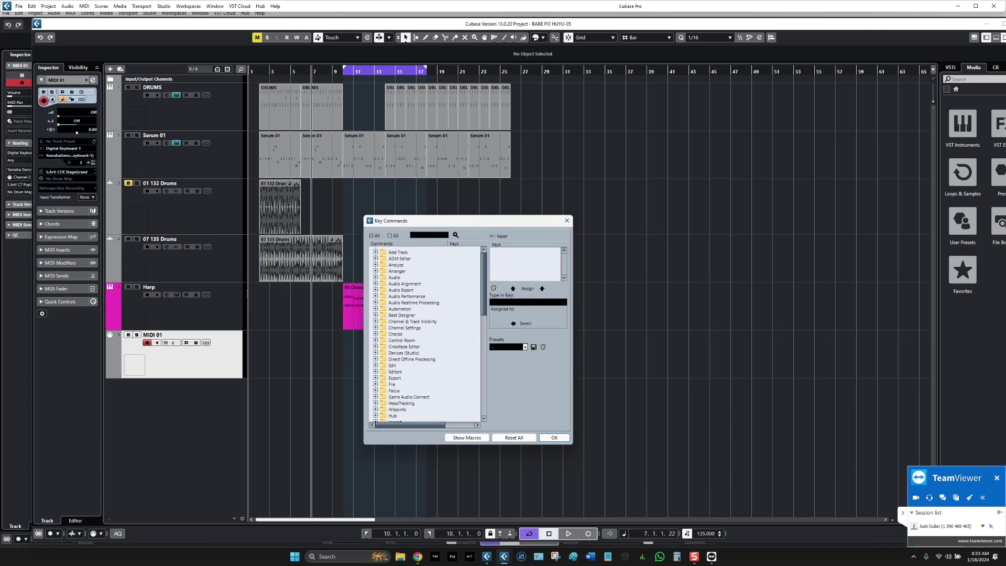
pyautogui.moveTo(465, 226)
pyautogui.mouseDown()
pyautogui.moveTo(483, 224)
pyautogui.moveTo(461, 227)
pyautogui.moveTo(476, 225)
pyautogui.moveTo(462, 238)
pyautogui.moveTo(469, 232)
pyautogui.mouseUp()
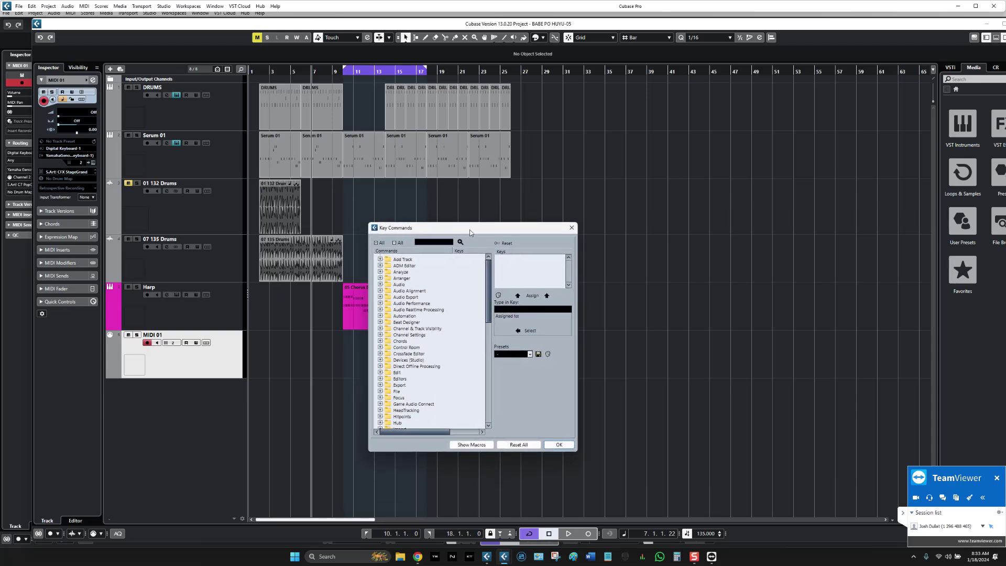
pyautogui.moveTo(470, 232); pyautogui.dragTo(463, 233)
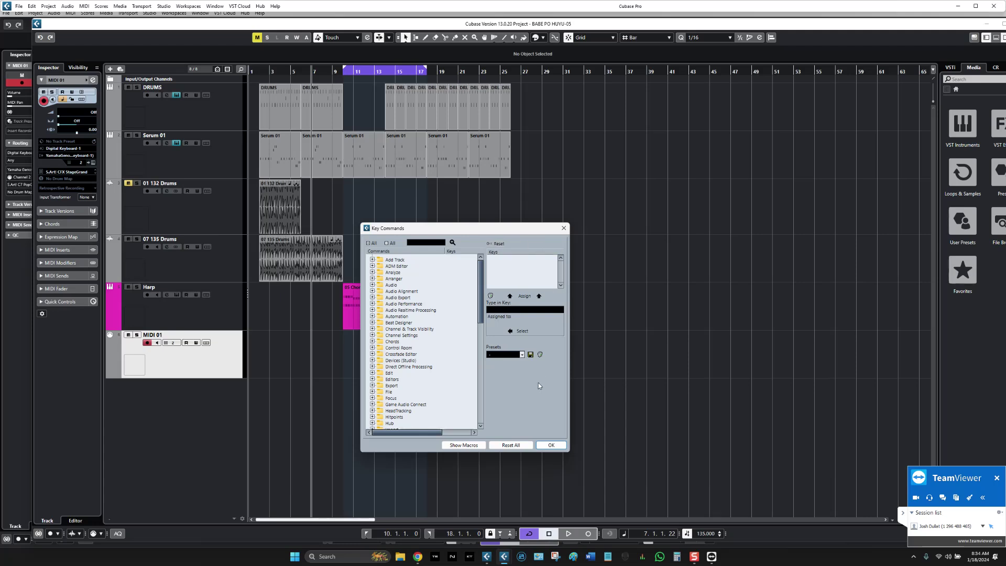
# Step: Look through the key command presets of the BABE PO HUYU-05 project and choose the Clear all preset
pyautogui.click(521, 355)
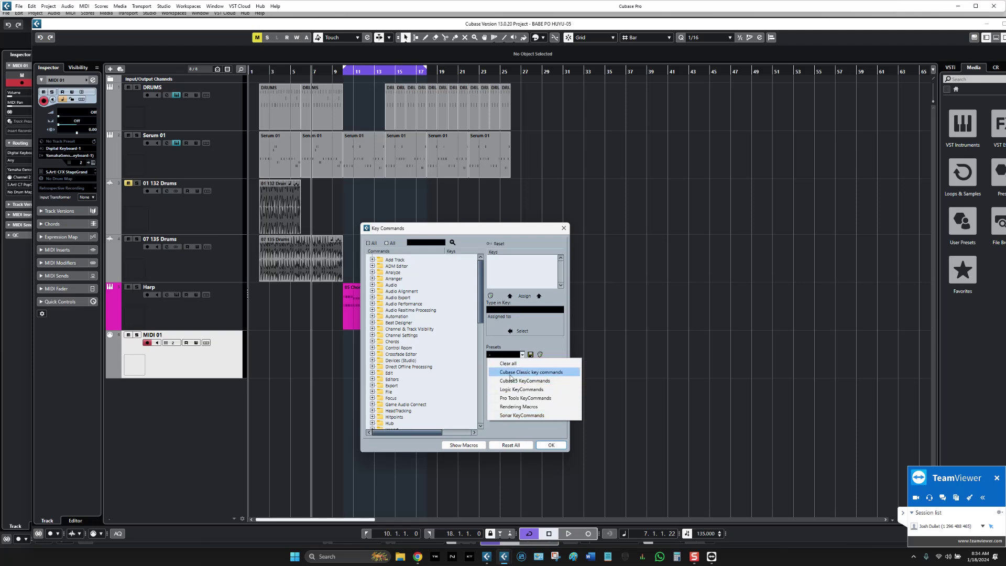
pyautogui.click(517, 427)
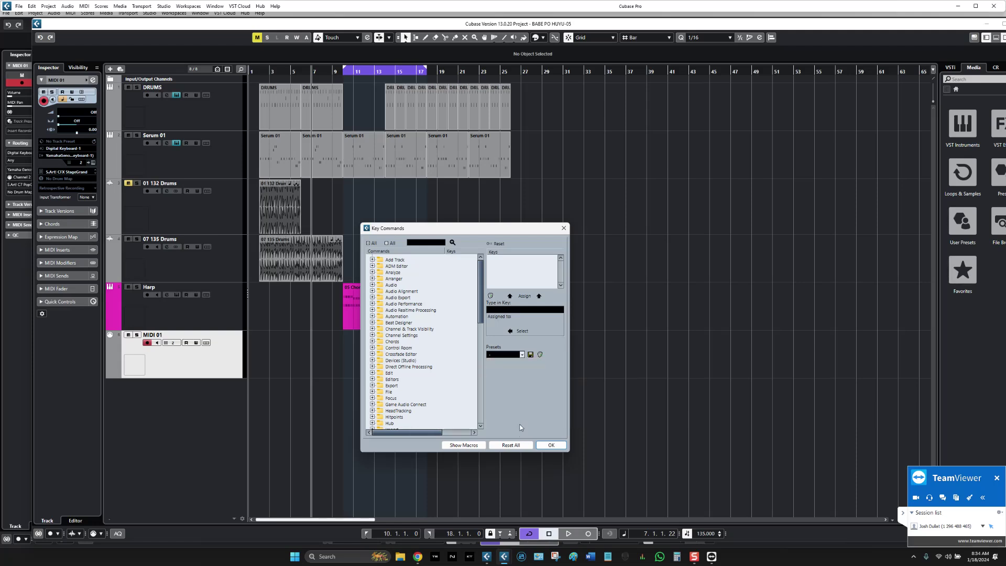
pyautogui.click(522, 356)
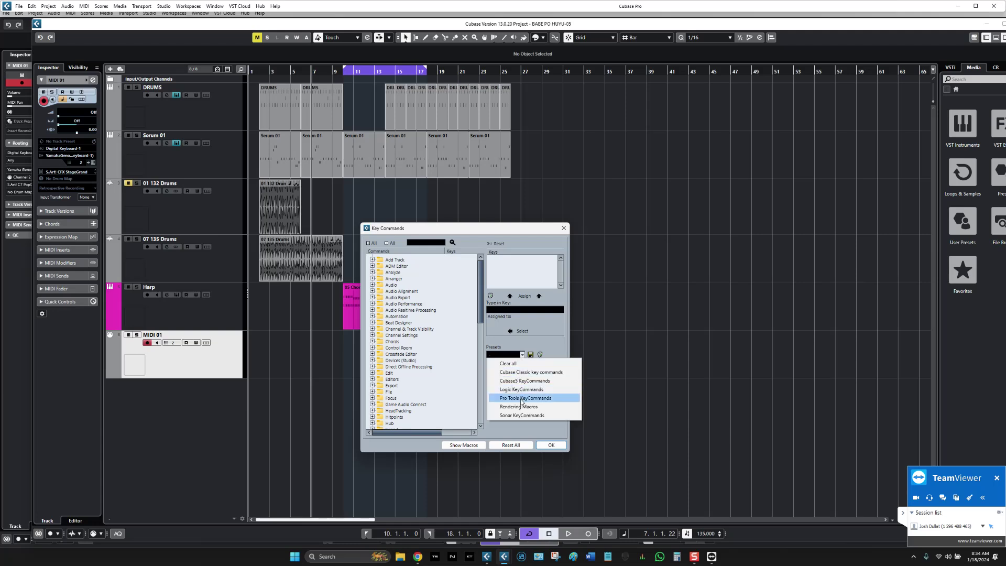
pyautogui.click(520, 398)
pyautogui.click(521, 355)
pyautogui.click(514, 365)
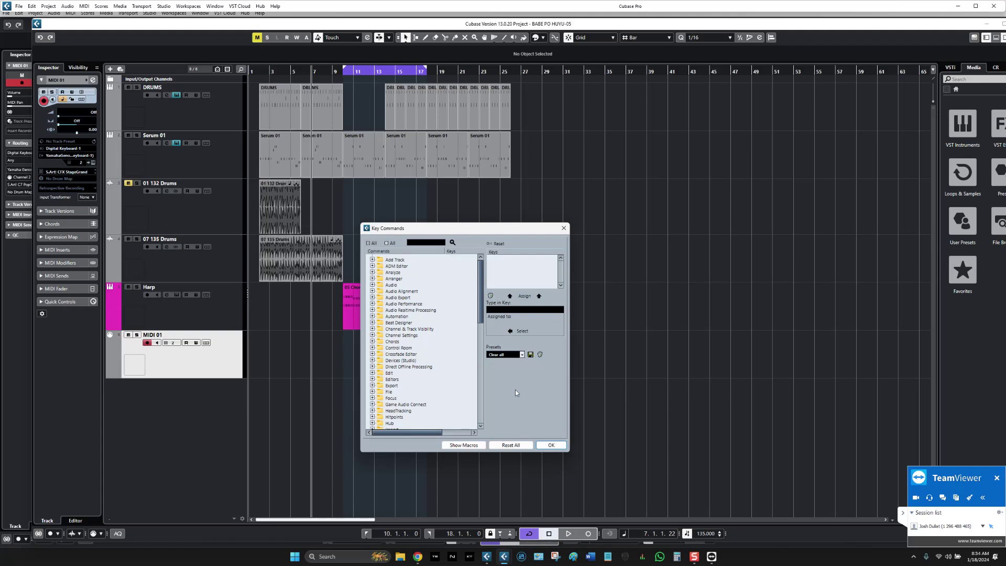
pyautogui.moveTo(483, 228); pyautogui.dragTo(501, 213)
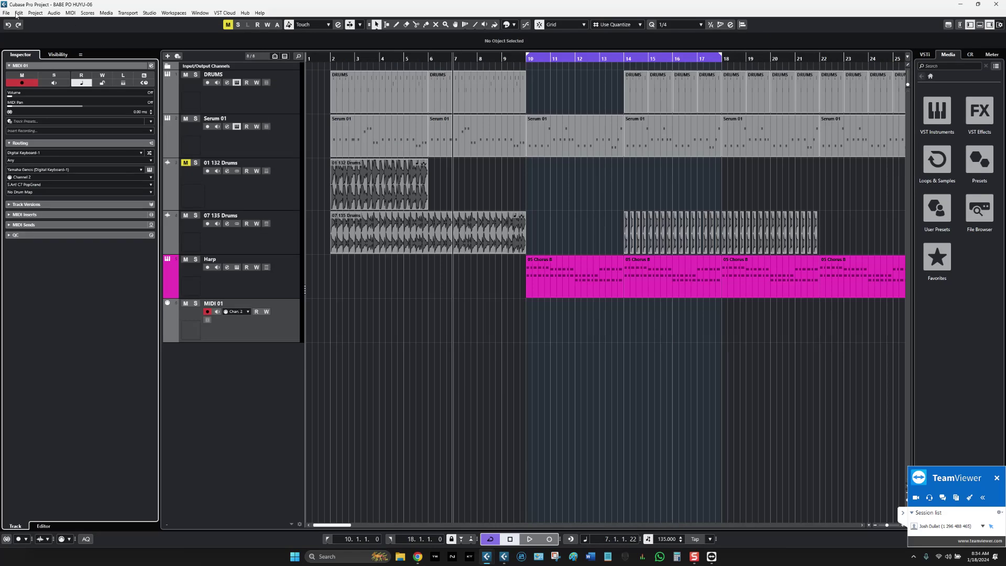
# Step: Open the Key Commands dialog in the BABE PO HUYU-06 project and examine its list of available presets
pyautogui.click(19, 13)
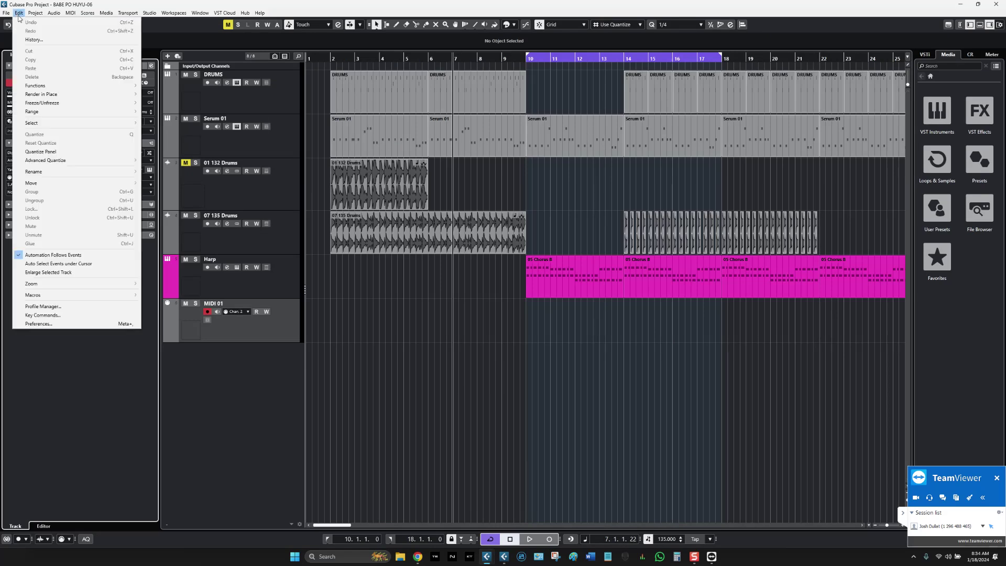
pyautogui.click(43, 315)
pyautogui.moveTo(539, 87); pyautogui.dragTo(444, 98)
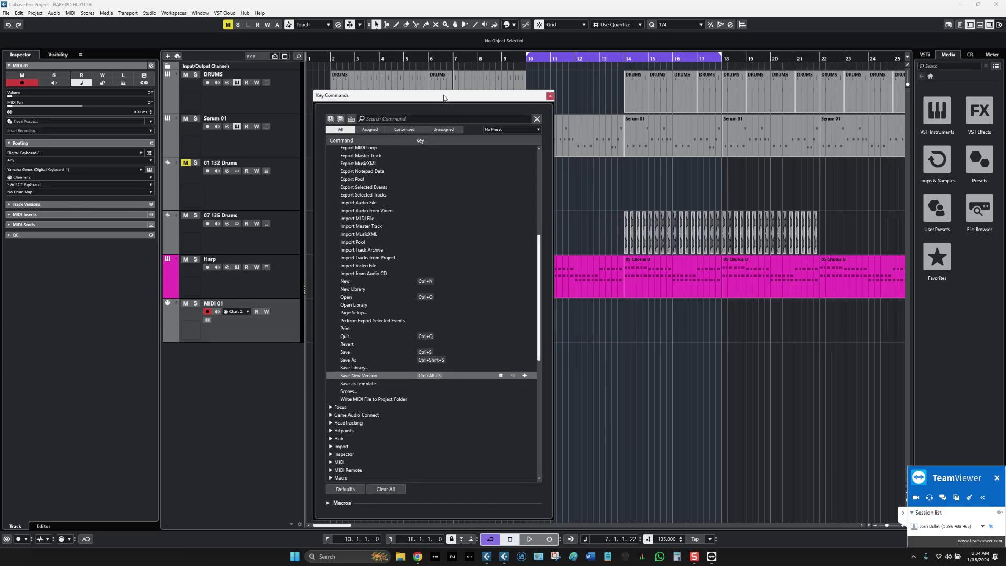
pyautogui.click(524, 129)
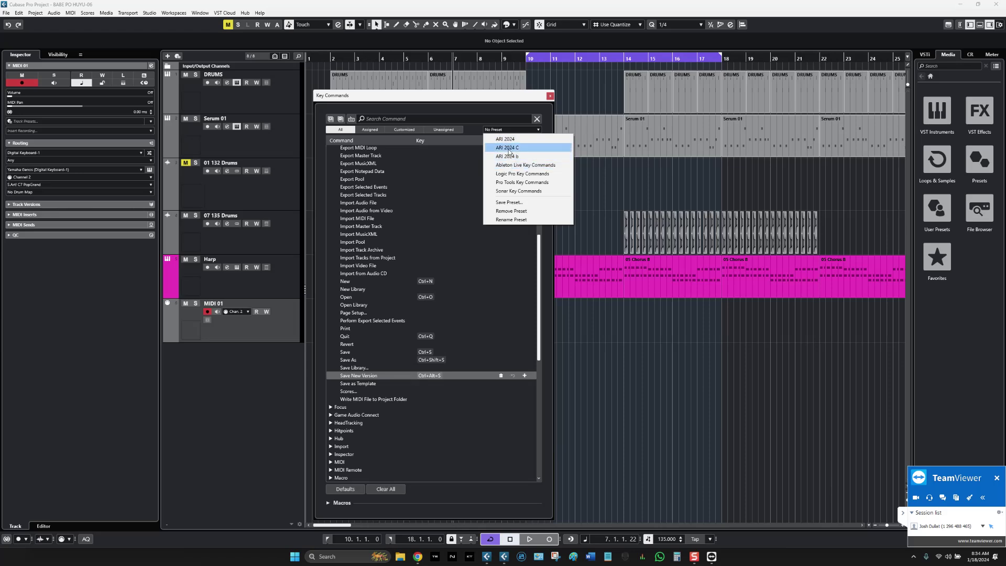
pyautogui.click(198, 388)
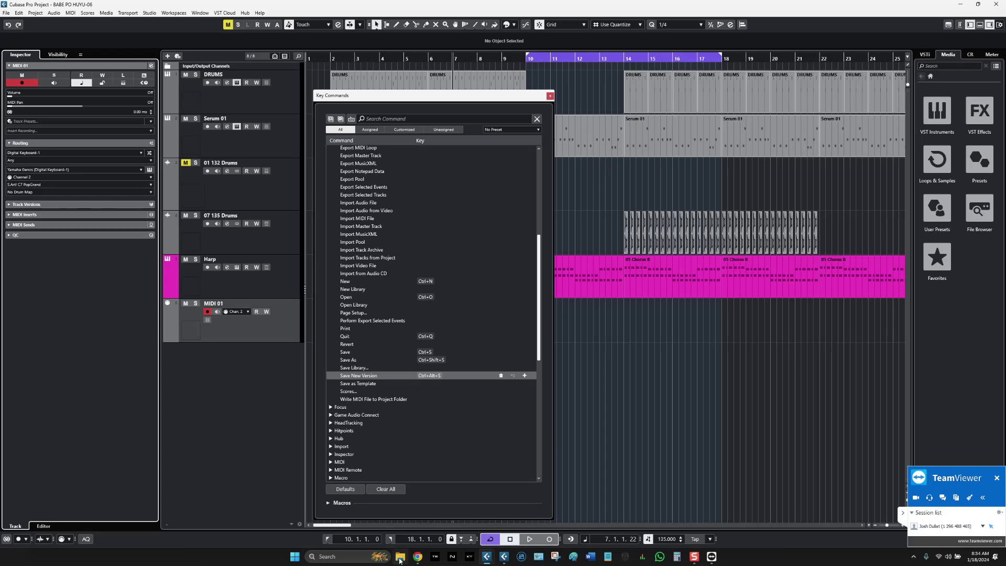
pyautogui.click(537, 131)
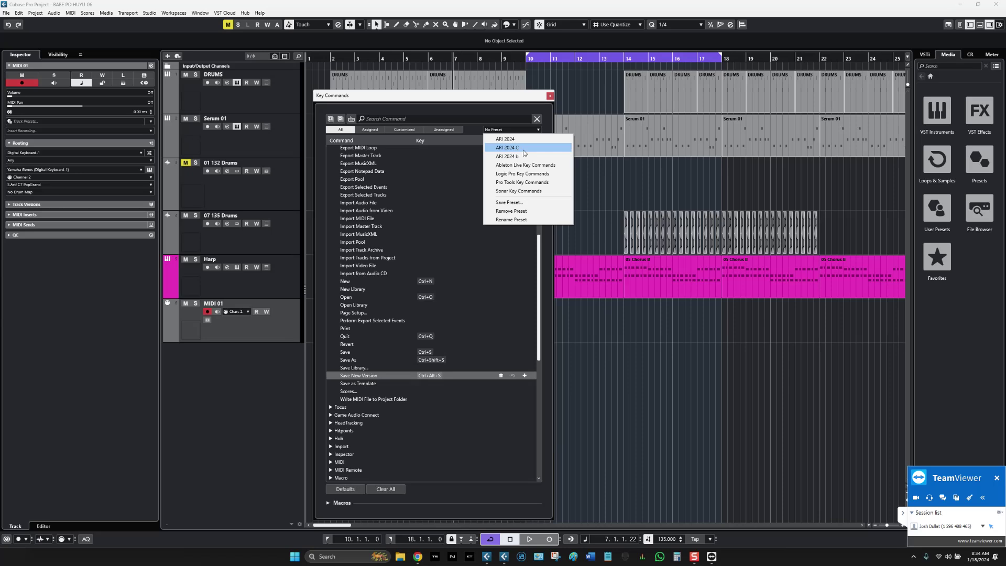
# Step: Search drive C: in File Explorer for the first custom key command preset's name, then return to Cubase and close Key Commands
pyautogui.click(400, 562)
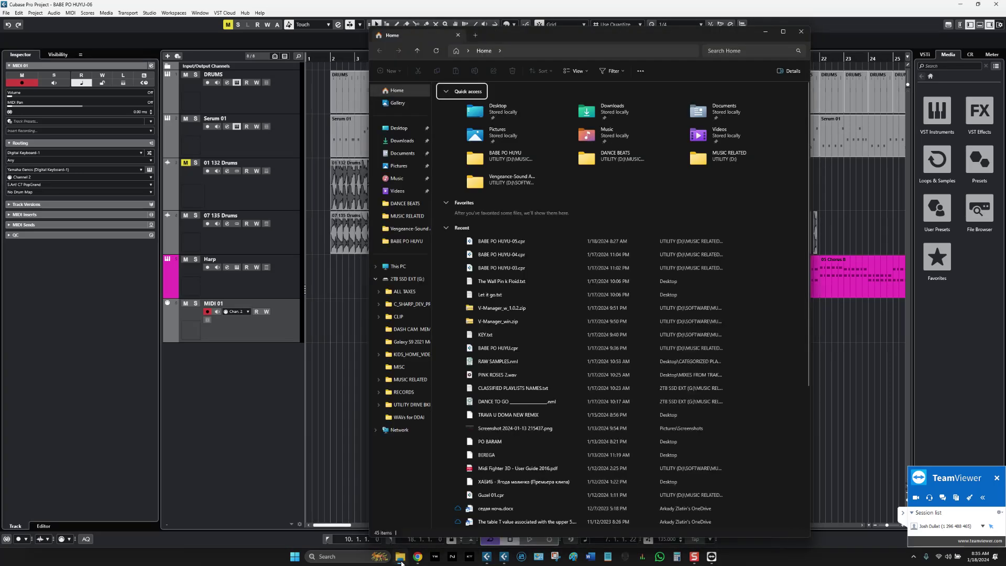
pyautogui.click(398, 266)
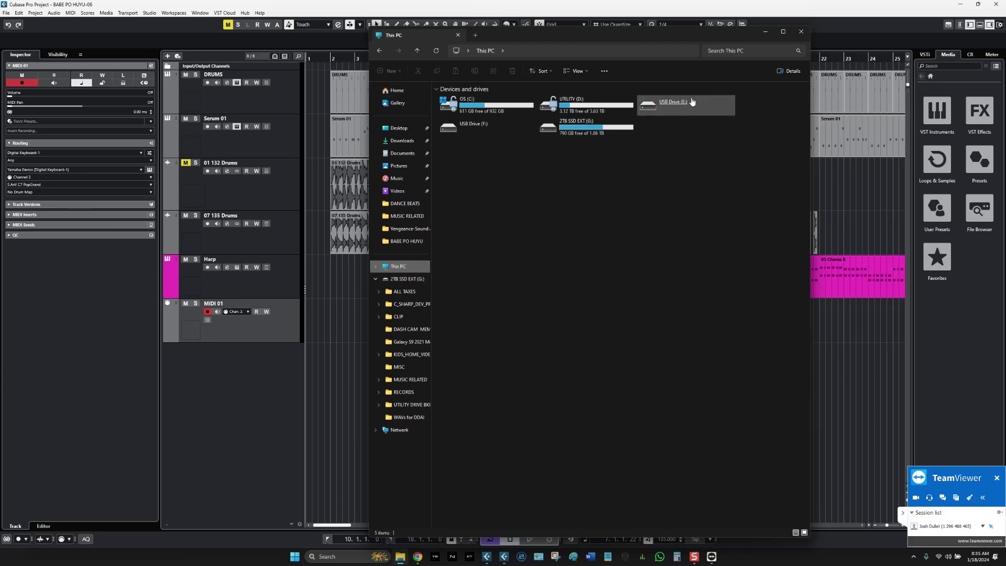
pyautogui.doubleClick(466, 103)
pyautogui.click(728, 48)
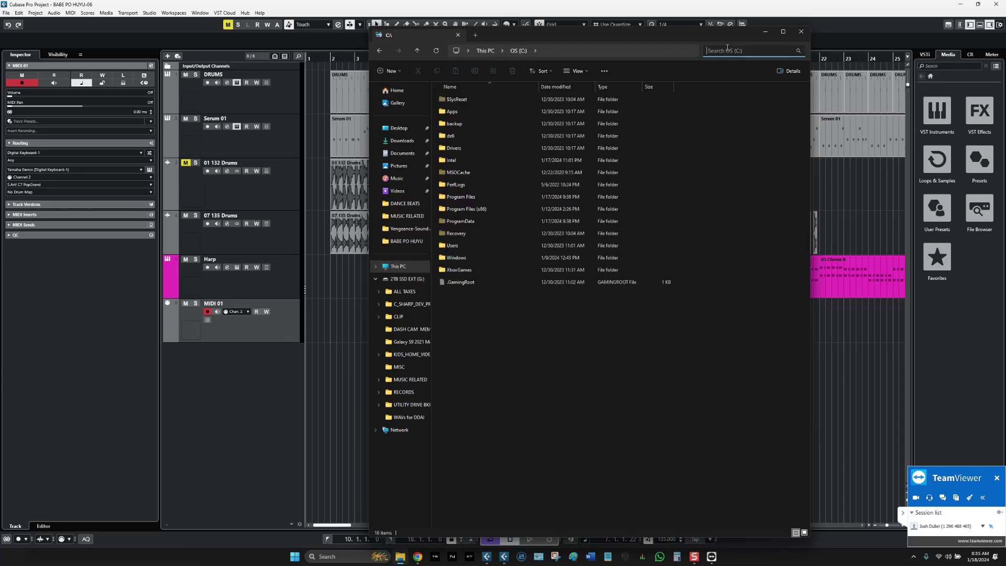
pyautogui.write('ARI 2024')
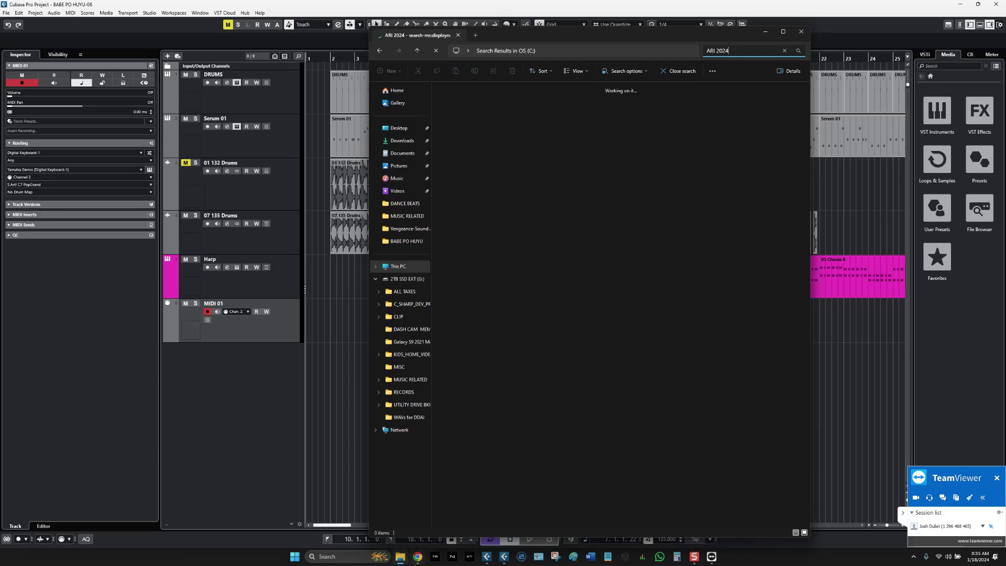
pyautogui.click(401, 558)
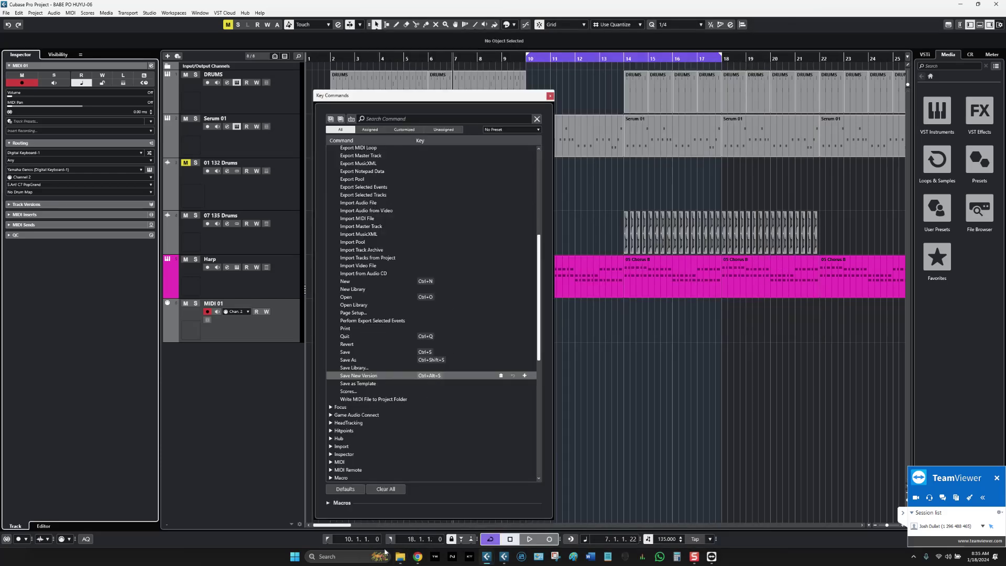
pyautogui.press('Escape')
# Step: Open another File Explorer window and look through the contents of D:\MUSIC RELATED\CUBASE_PROJECTS
pyautogui.rightClick(401, 561)
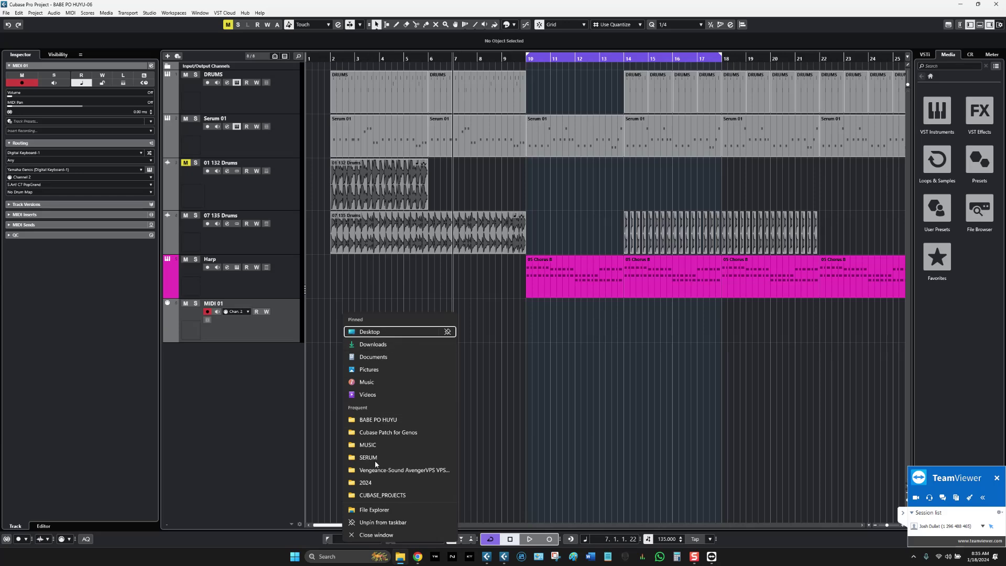
pyautogui.click(383, 510)
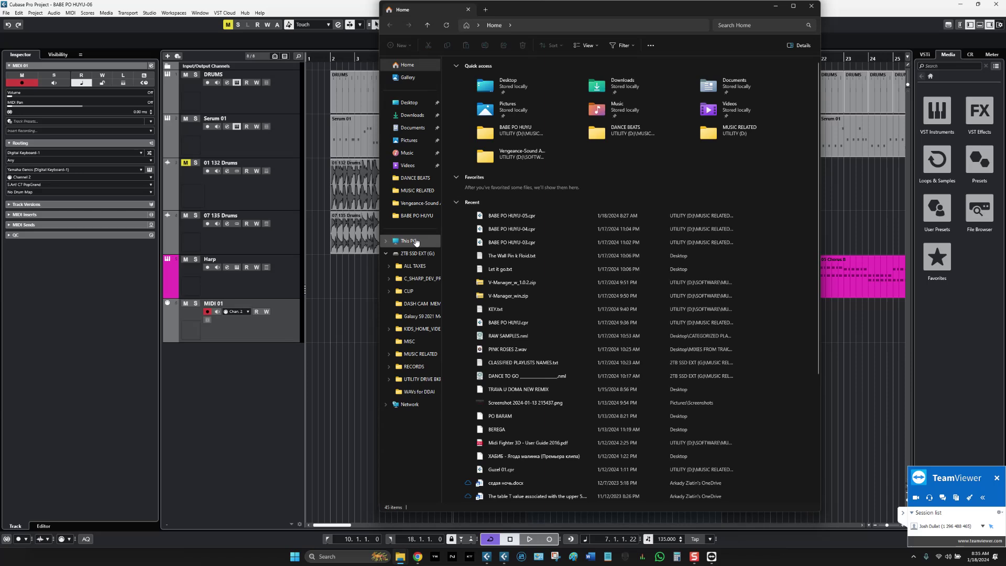
pyautogui.click(414, 240)
pyautogui.doubleClick(581, 85)
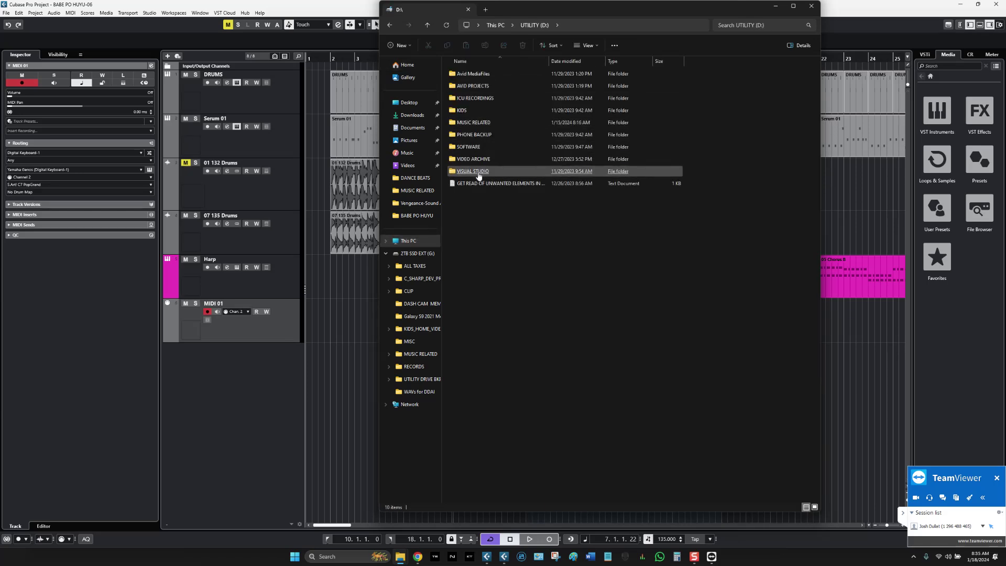
pyautogui.doubleClick(478, 122)
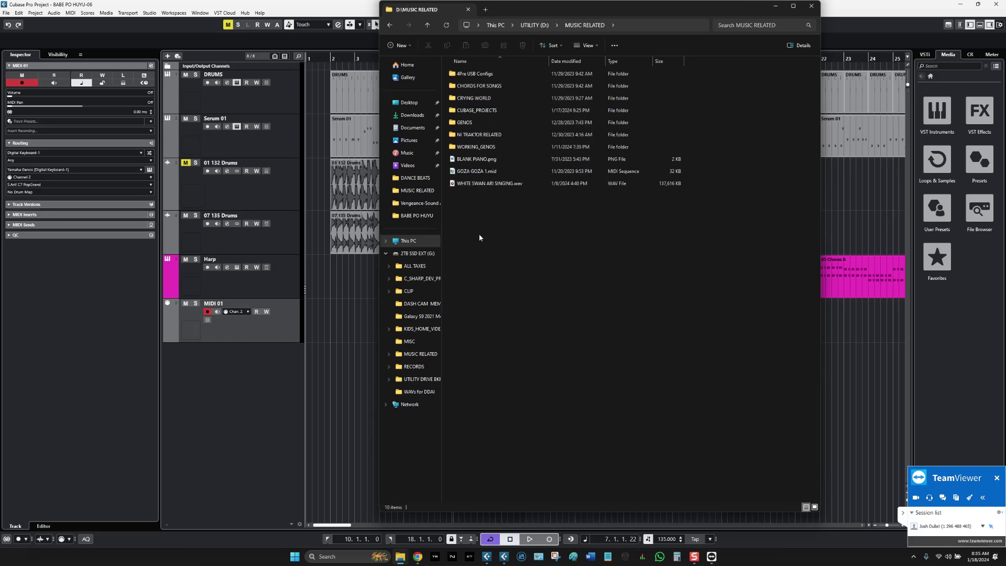
pyautogui.click(483, 114)
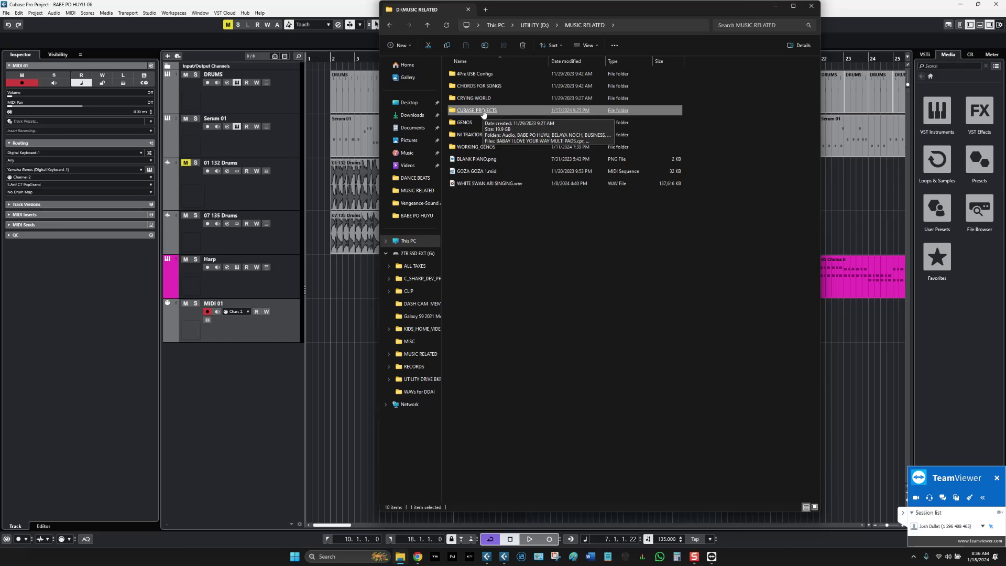
pyautogui.doubleClick(483, 114)
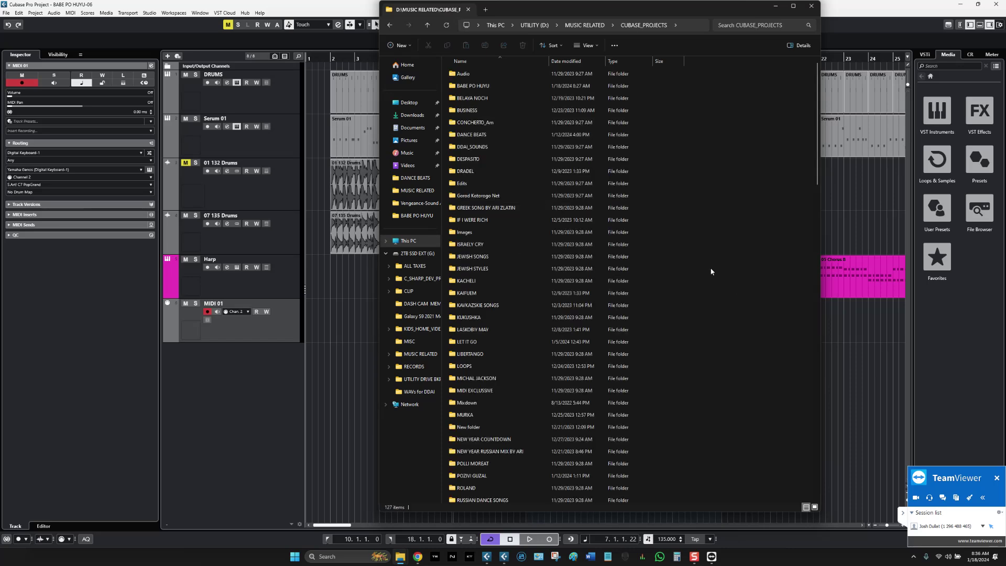
pyautogui.scroll(-20, 724, 367)
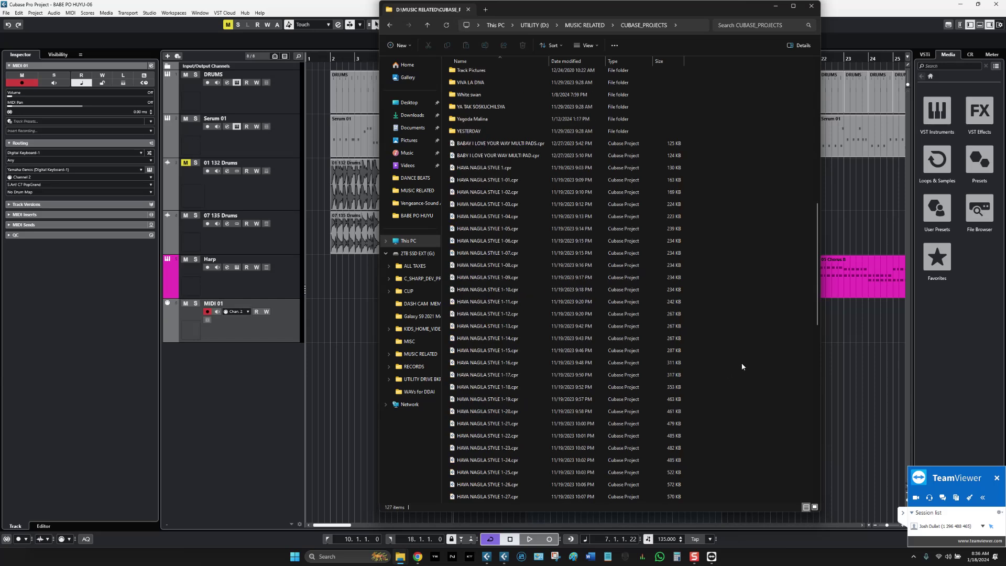
pyautogui.scroll(20, 731, 360)
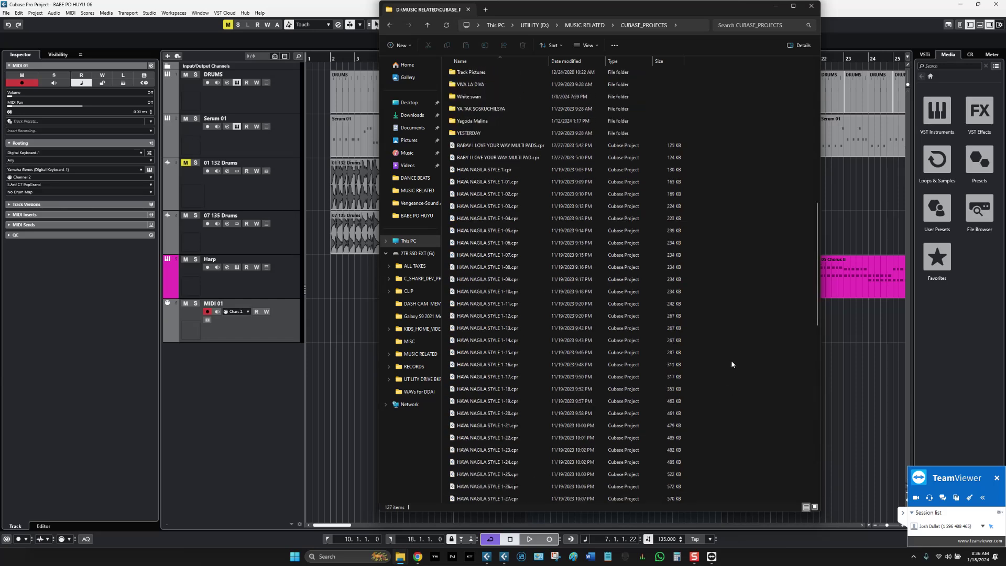
pyautogui.scroll(3, 732, 364)
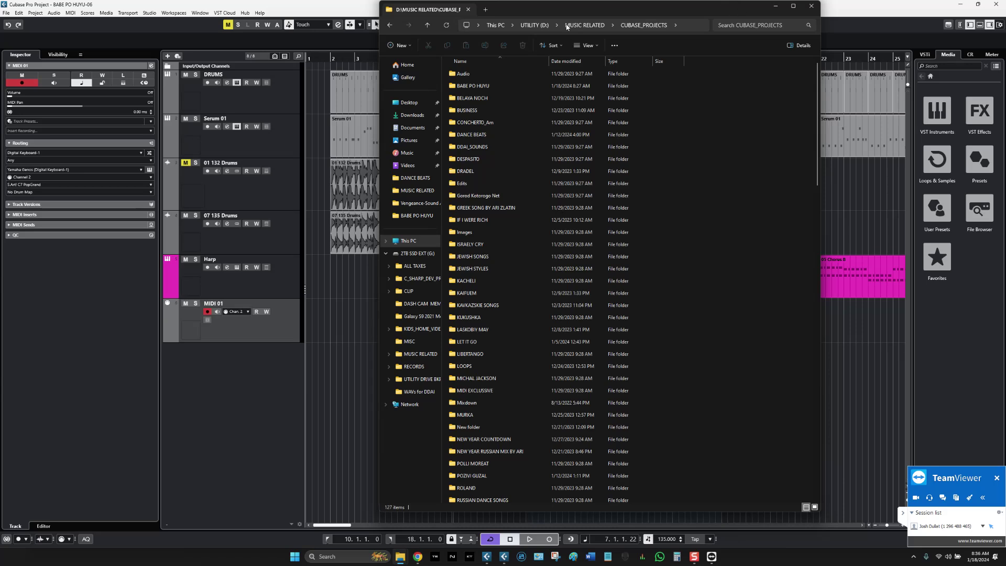
# Step: Search drive C: for the custom key command preset files from 2024
pyautogui.click(408, 241)
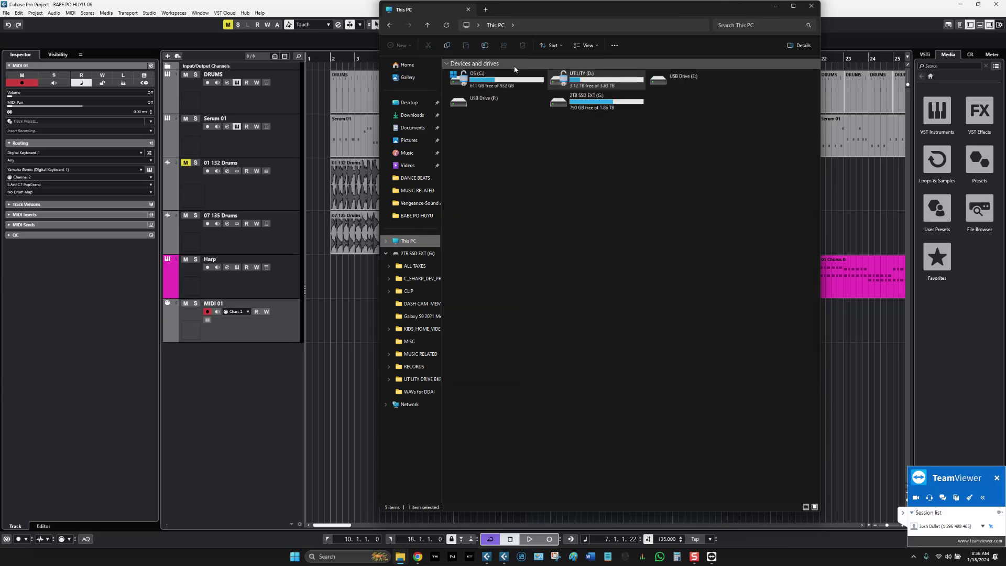
pyautogui.doubleClick(484, 78)
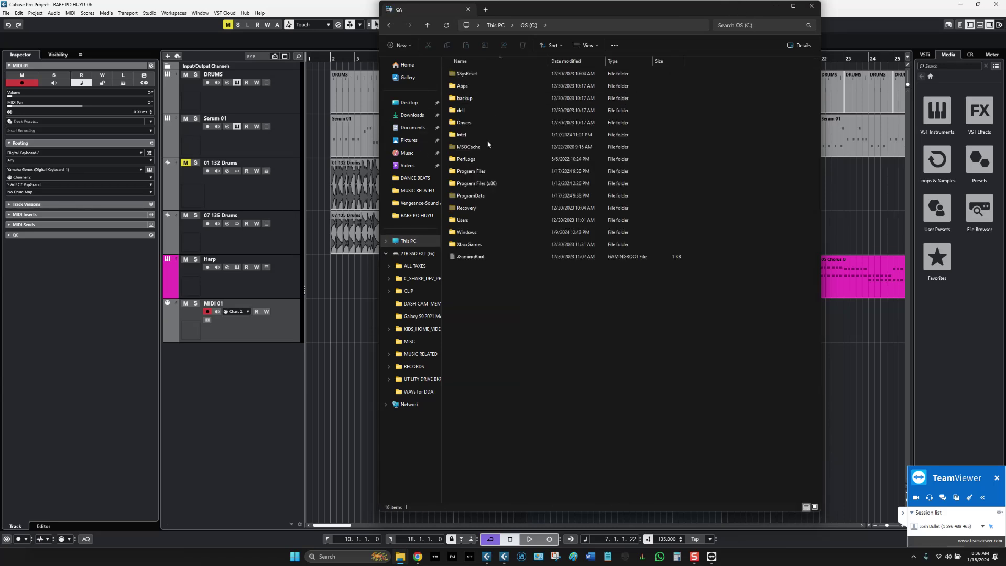
pyautogui.click(747, 25)
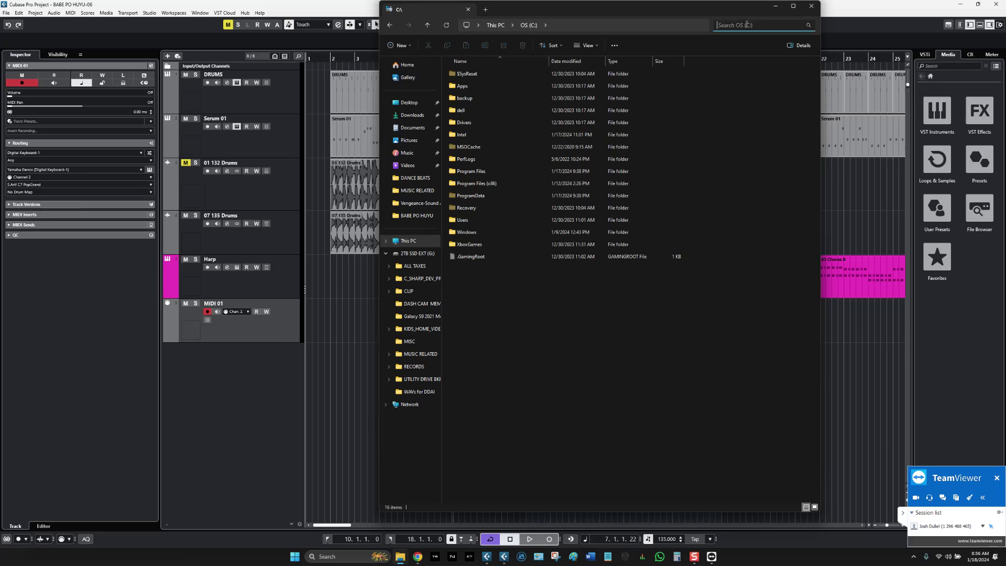
pyautogui.write('ARI 24')
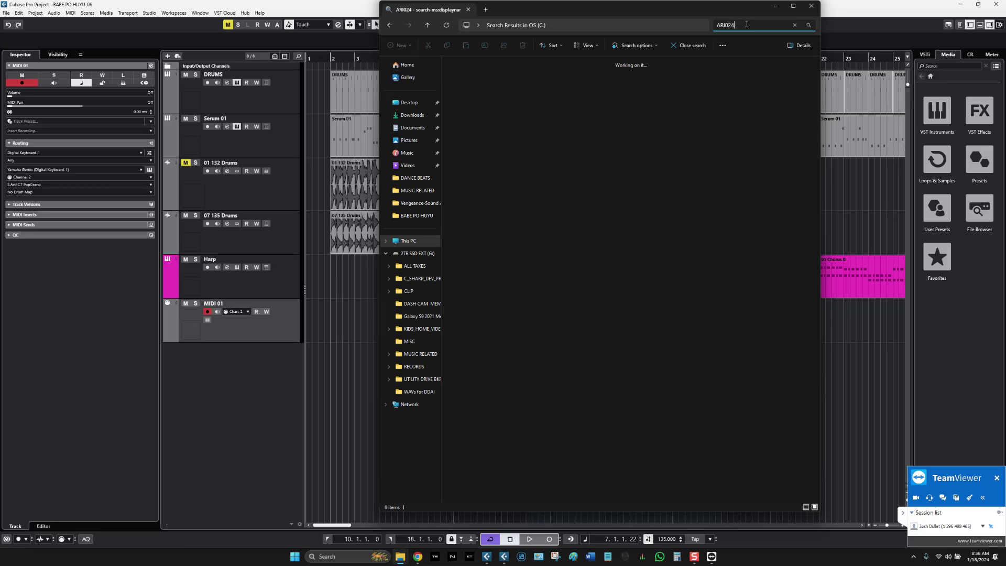
pyautogui.press('BackSpace')
pyautogui.press('BackSpace')
pyautogui.press('BackSpace')
pyautogui.write('2024')
pyautogui.click(629, 11)
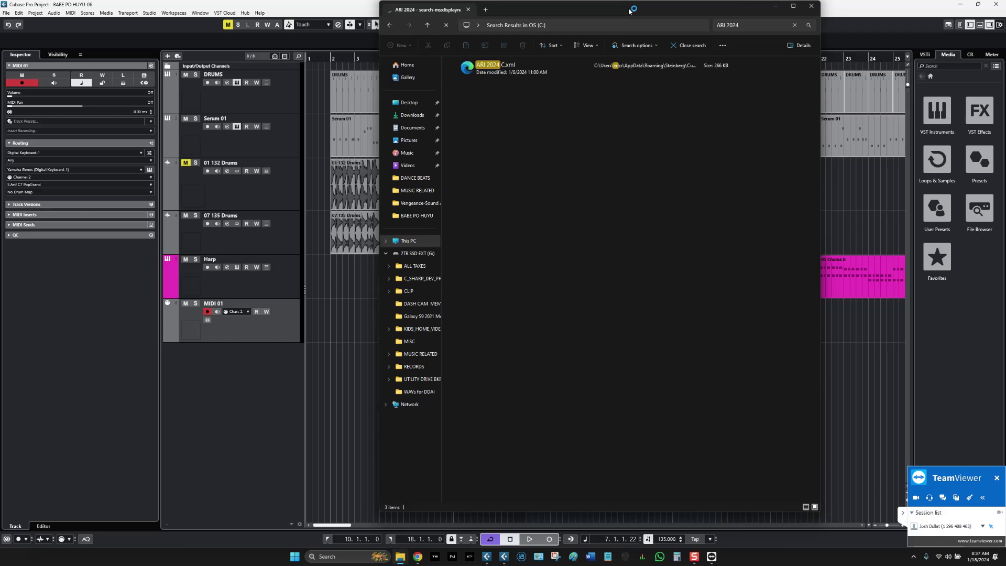
# Step: Open the file location of the custom 2024 key command preset ending in C
pyautogui.click(493, 72)
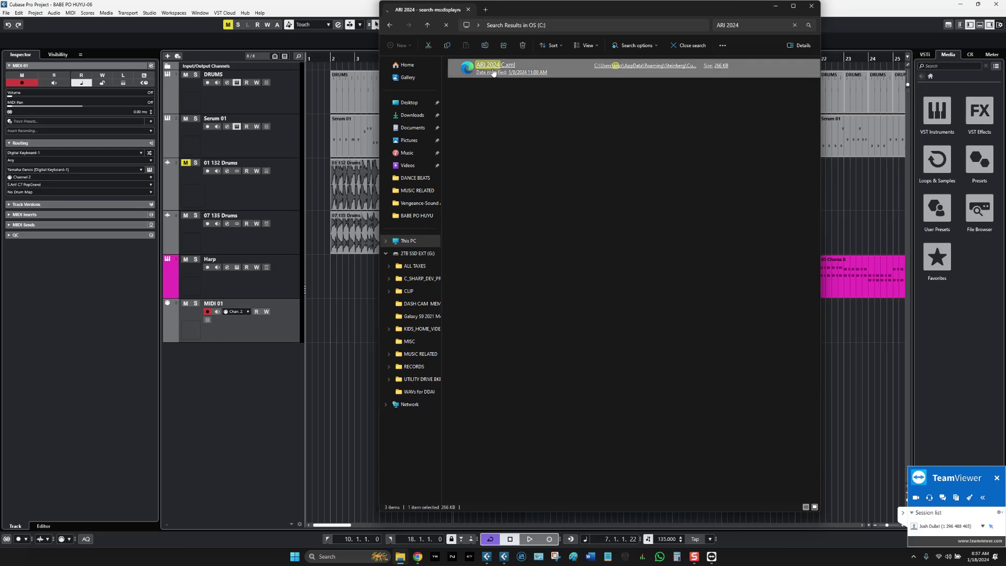
pyautogui.rightClick(493, 72)
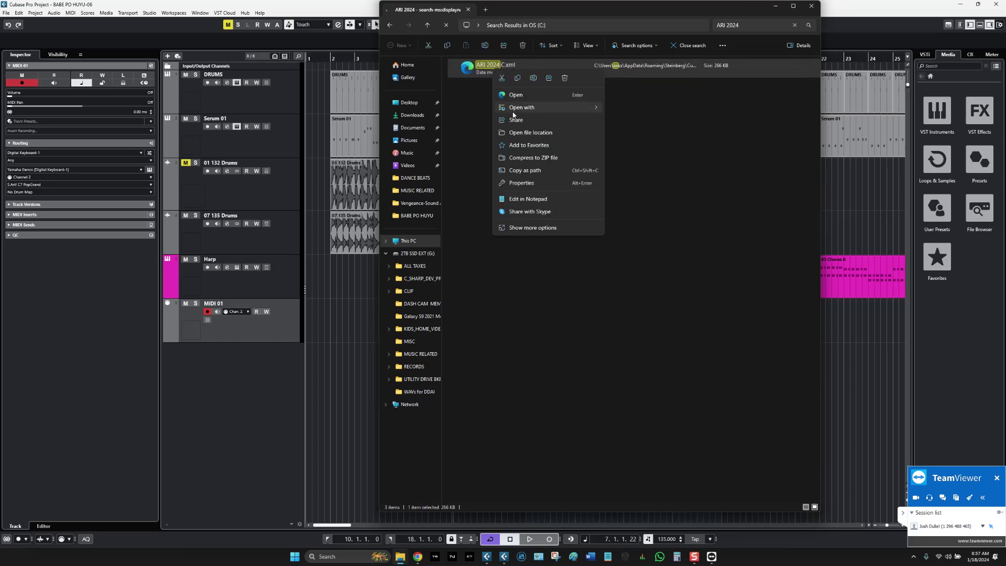
pyautogui.click(523, 133)
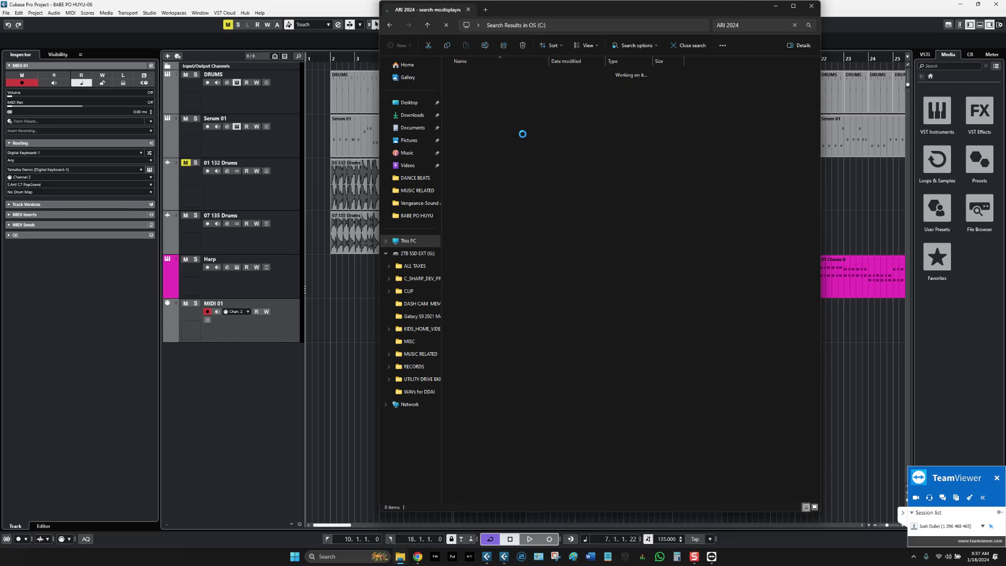
pyautogui.click(561, 223)
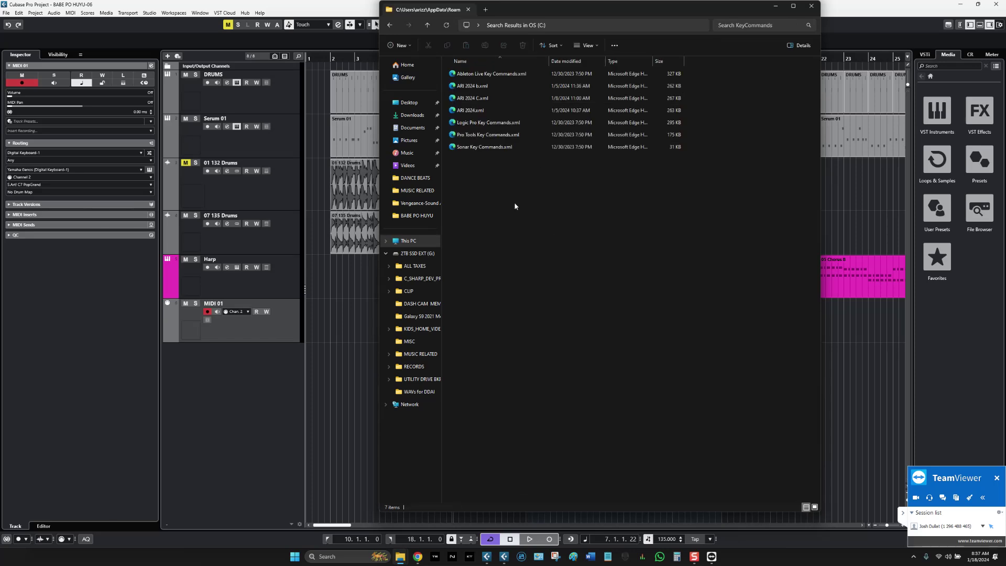
# Step: Copy the path of the Cubase 13_64 KeyCommands folder, paste it into Notepad, and return to File Explorer
pyautogui.click(674, 24)
pyautogui.hotkey('ctrl', 'c')
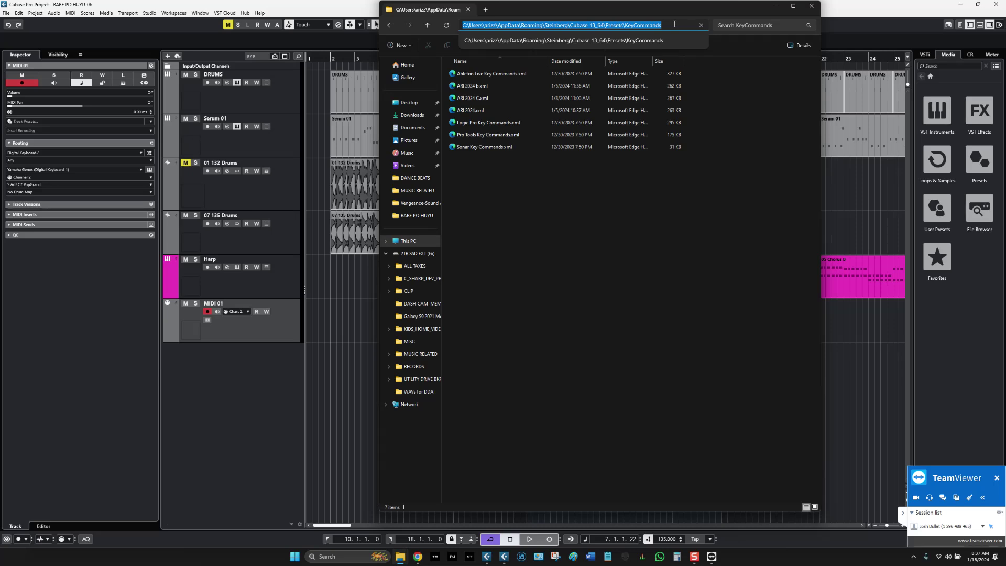
pyautogui.click(534, 236)
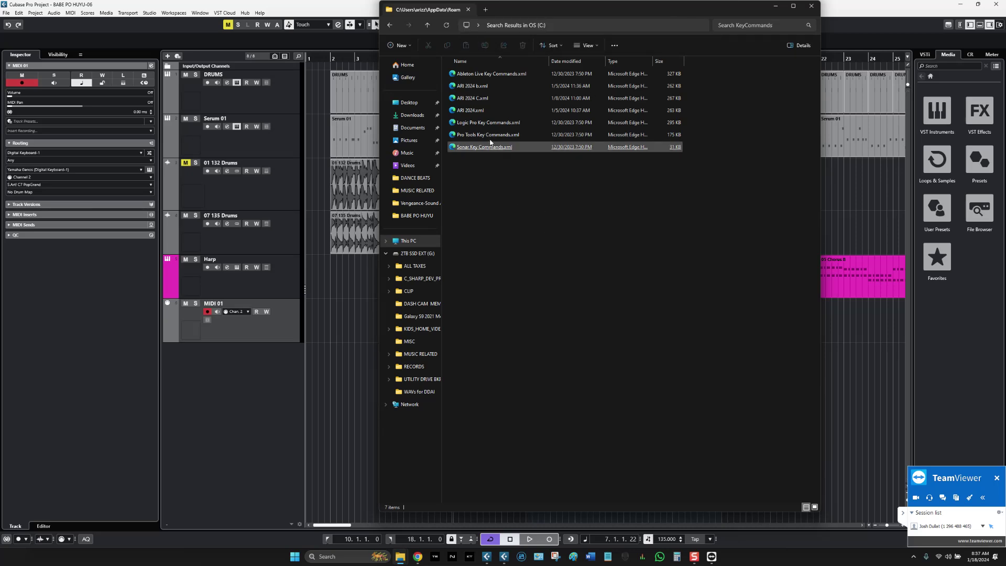
pyautogui.click(474, 99)
pyautogui.doubleClick(475, 101)
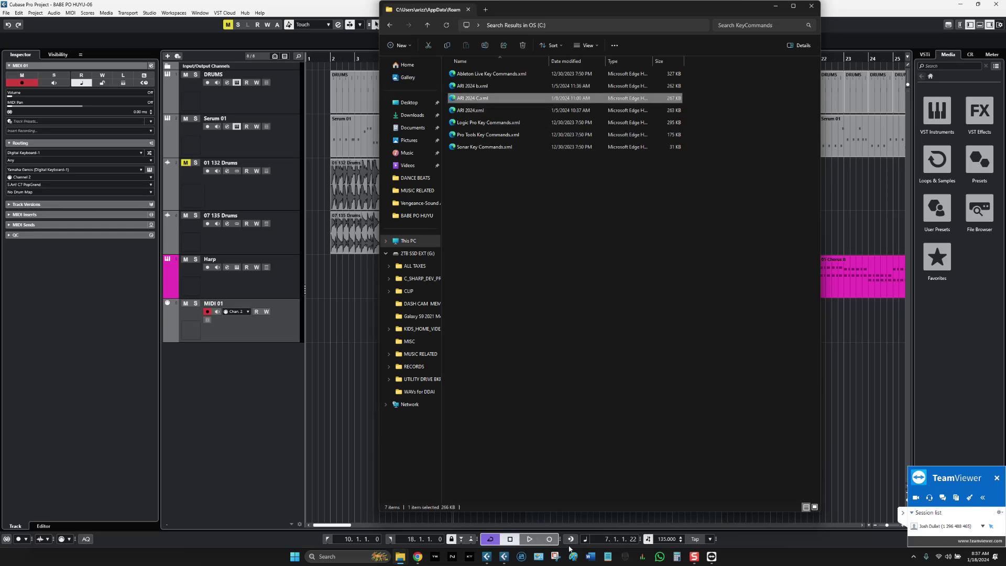
pyautogui.hotkey('ctrl', 'v')
pyautogui.click(526, 7)
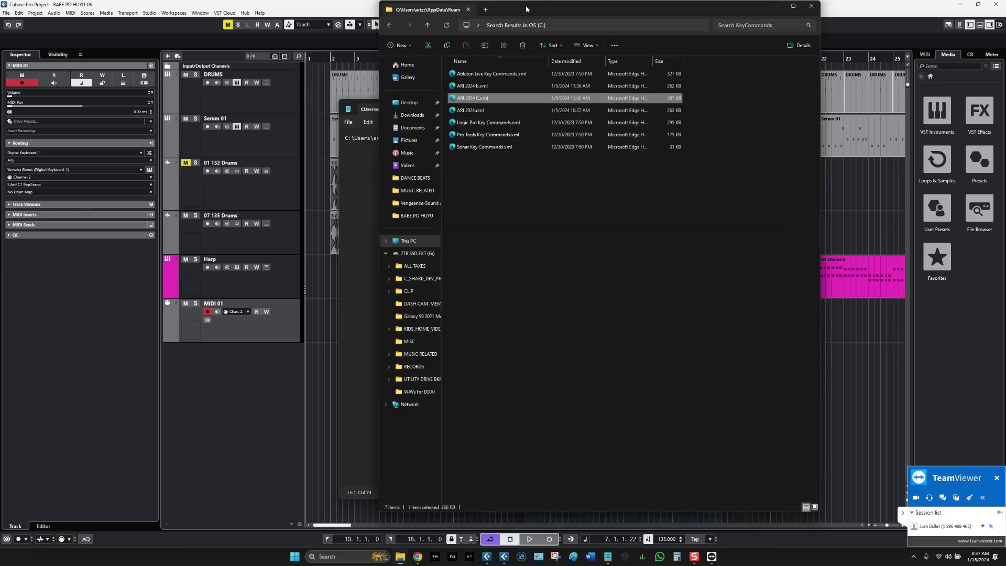
# Step: Copy the custom 2024 preset file ending in C, then switch to the Notepad note holding the folder path
pyautogui.rightClick(475, 98)
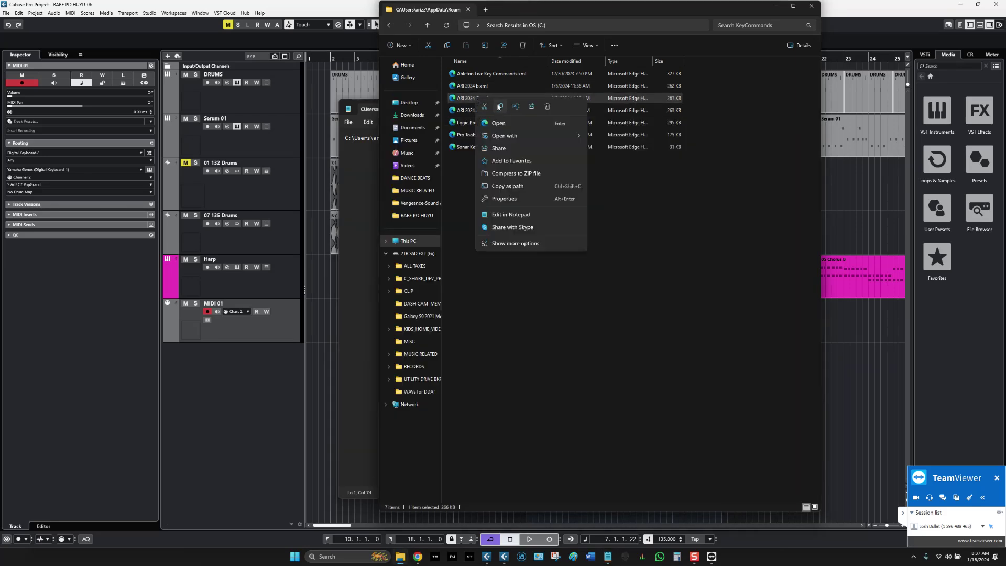
pyautogui.click(500, 107)
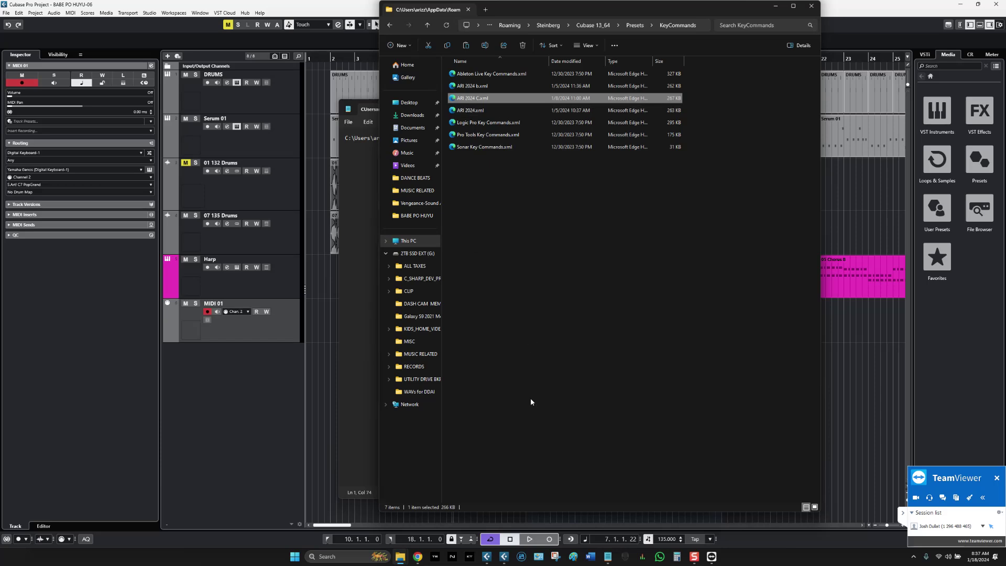
pyautogui.hotkey('alt', 'Tab')
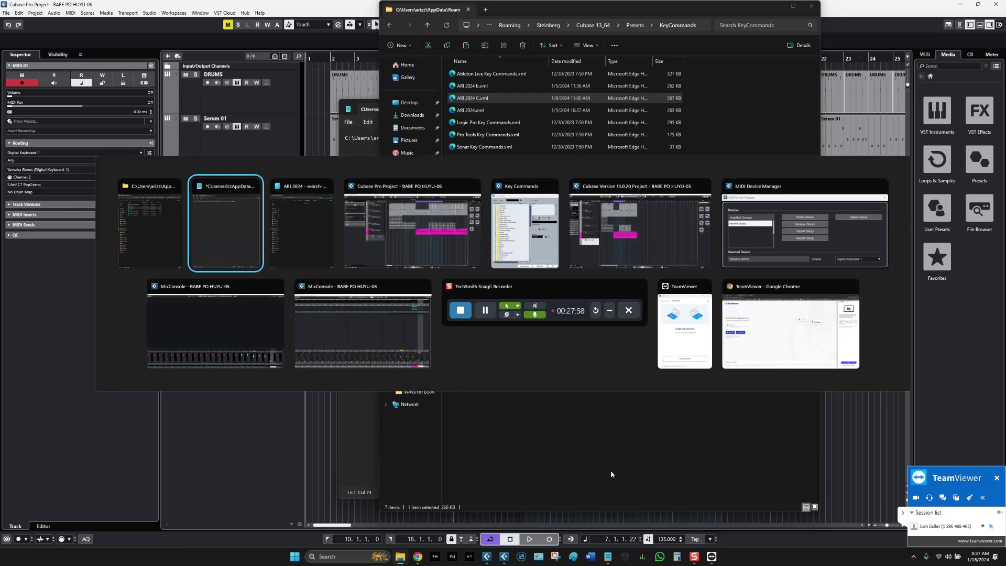
pyautogui.hotkey('alt', 'Tab')
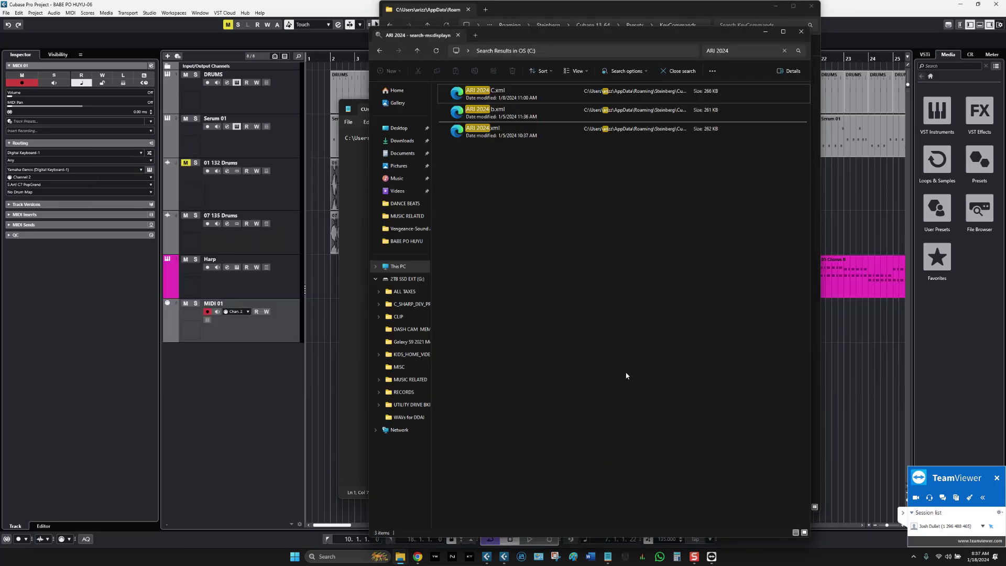
pyautogui.hotkey('alt', 'Tab')
pyautogui.hotkey('alt', 'Tab')
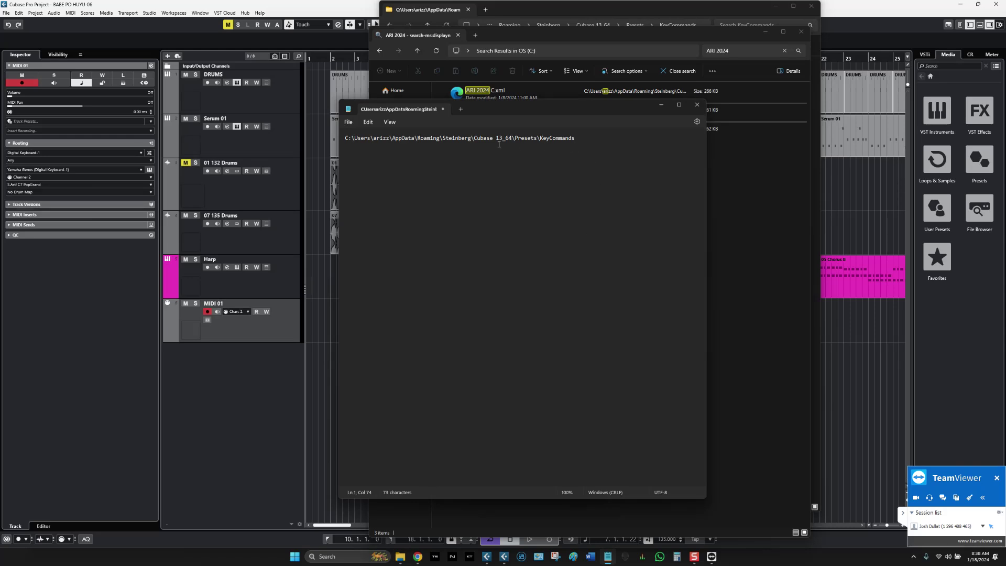
# Step: Open another File Explorer window and place it so the path noted in Notepad stays readable
pyautogui.click(402, 559)
pyautogui.rightClick(402, 558)
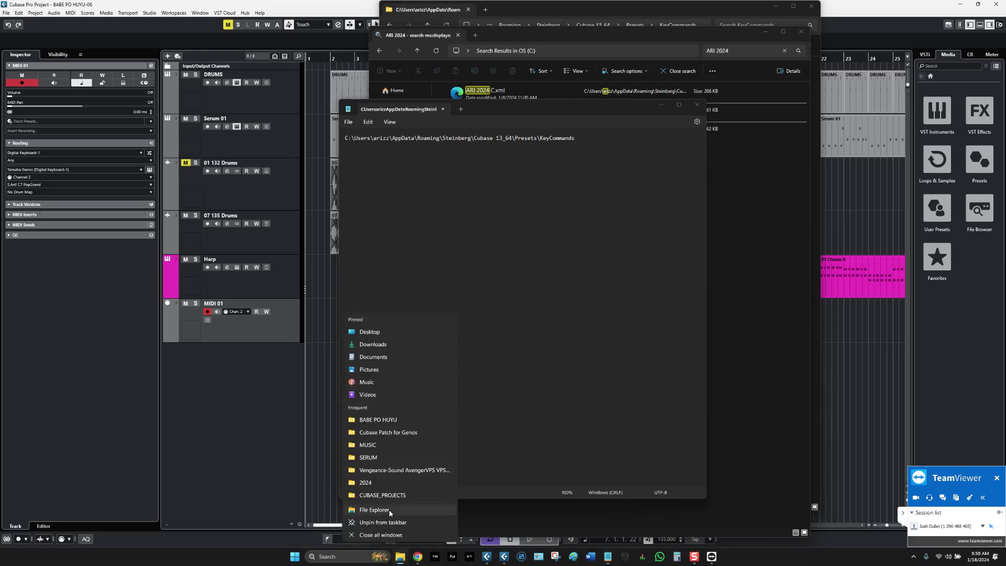
pyautogui.click(388, 509)
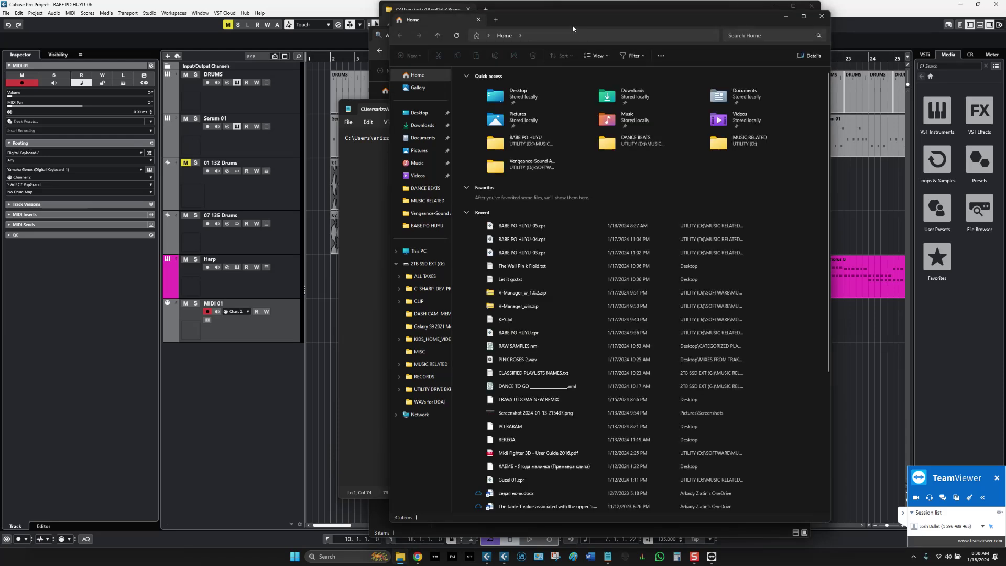
pyautogui.moveTo(723, 25); pyautogui.dragTo(763, 27)
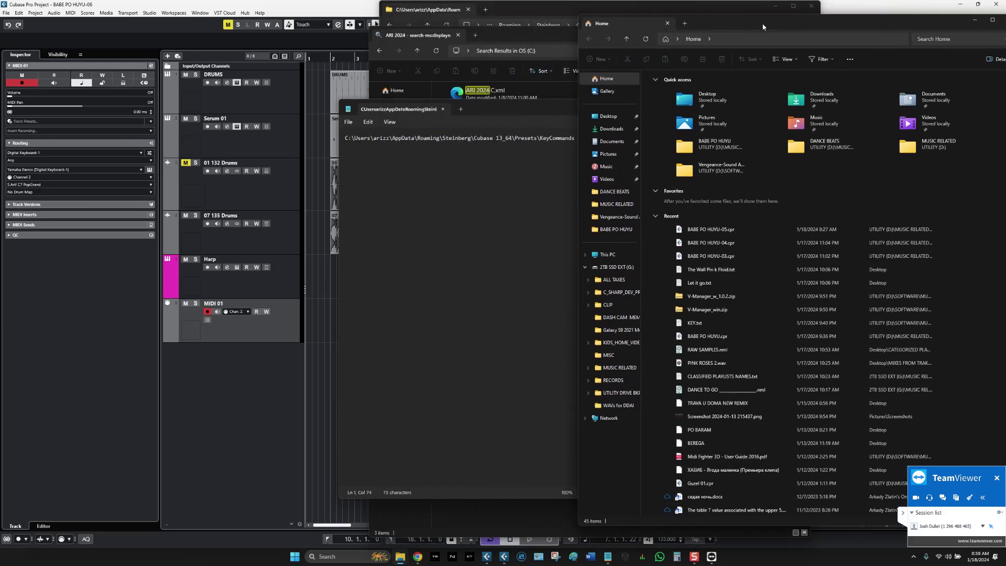
# Step: Go to the user profile's AppData\Roaming folder on drive C: and move the Notepad window aside
pyautogui.click(610, 255)
pyautogui.doubleClick(691, 93)
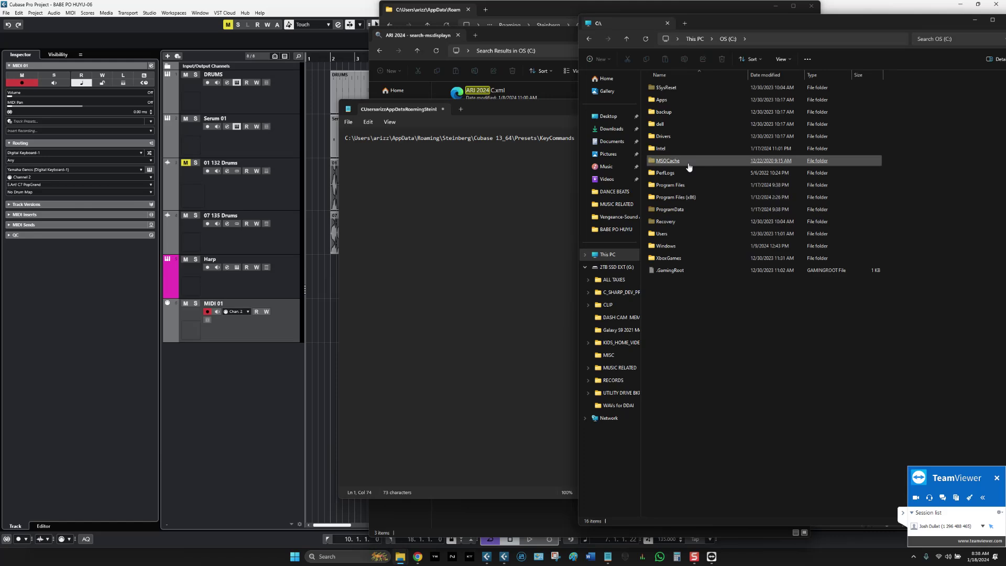
pyautogui.doubleClick(662, 234)
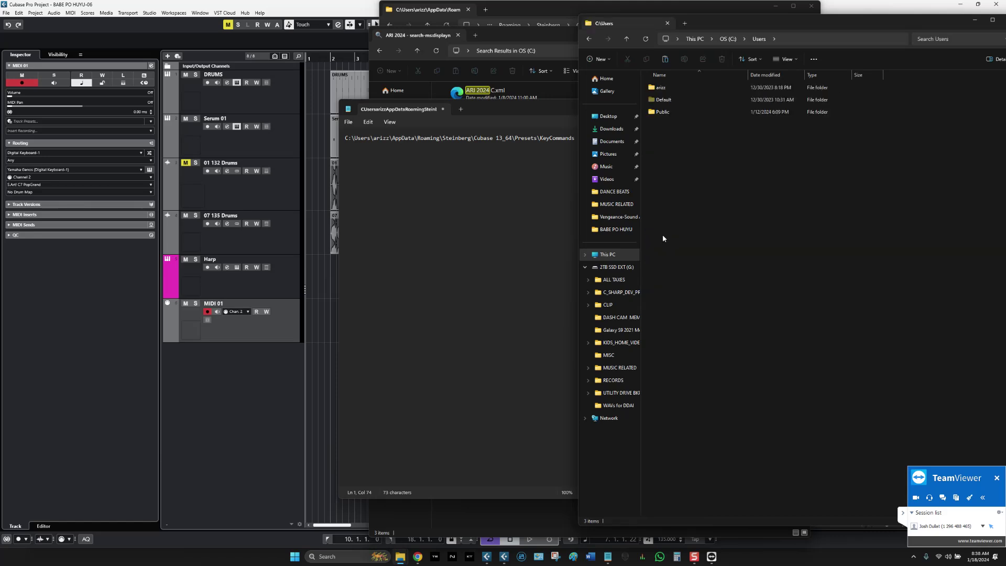
pyautogui.doubleClick(660, 87)
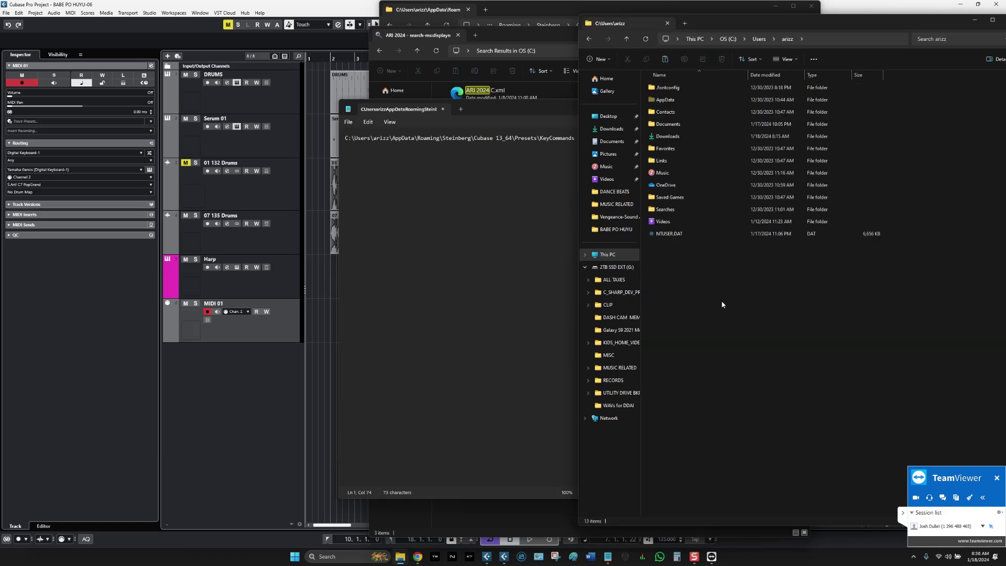
pyautogui.doubleClick(665, 100)
pyautogui.moveTo(515, 111); pyautogui.dragTo(390, 116)
pyautogui.doubleClick(665, 111)
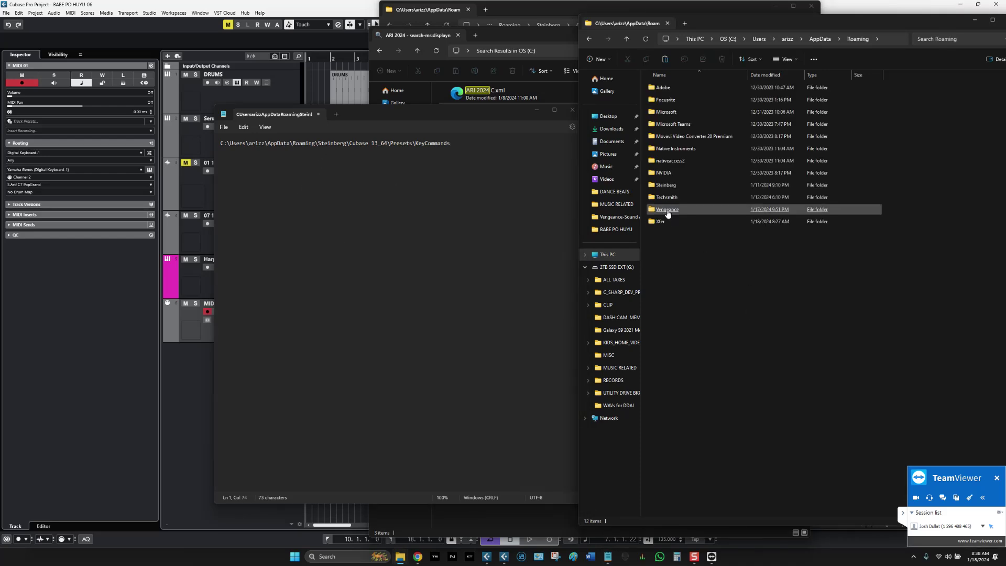
# Step: Open the Steinberg\Cubase 12_64\Presets\KeyCommands folder inside Roaming
pyautogui.doubleClick(665, 185)
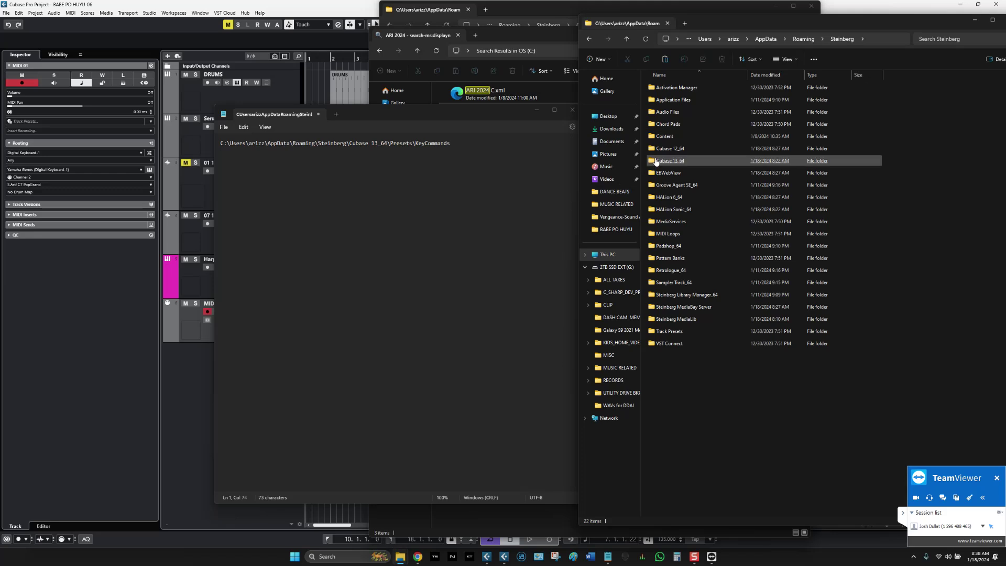
pyautogui.doubleClick(670, 149)
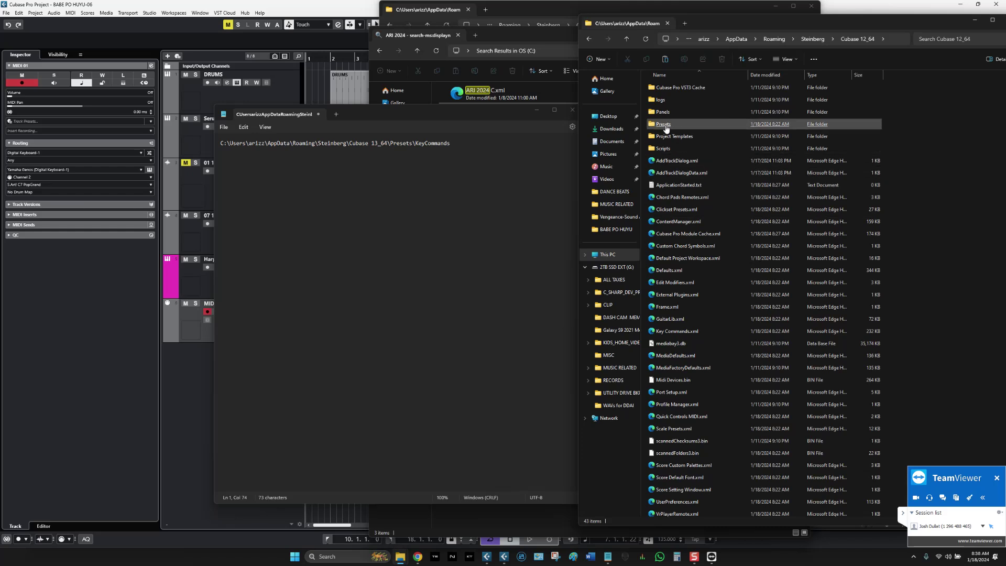
pyautogui.doubleClick(663, 124)
pyautogui.click(428, 321)
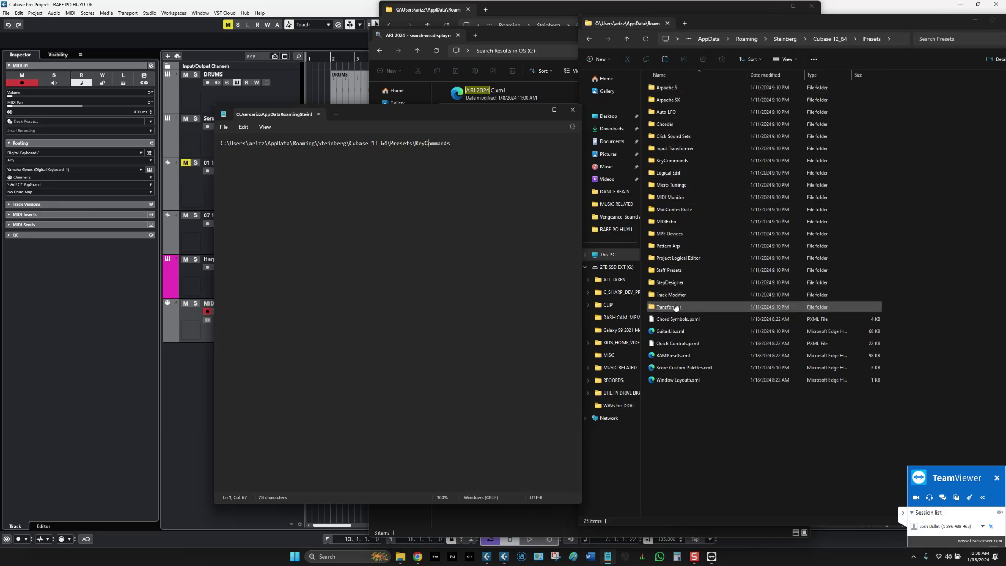
pyautogui.doubleClick(672, 160)
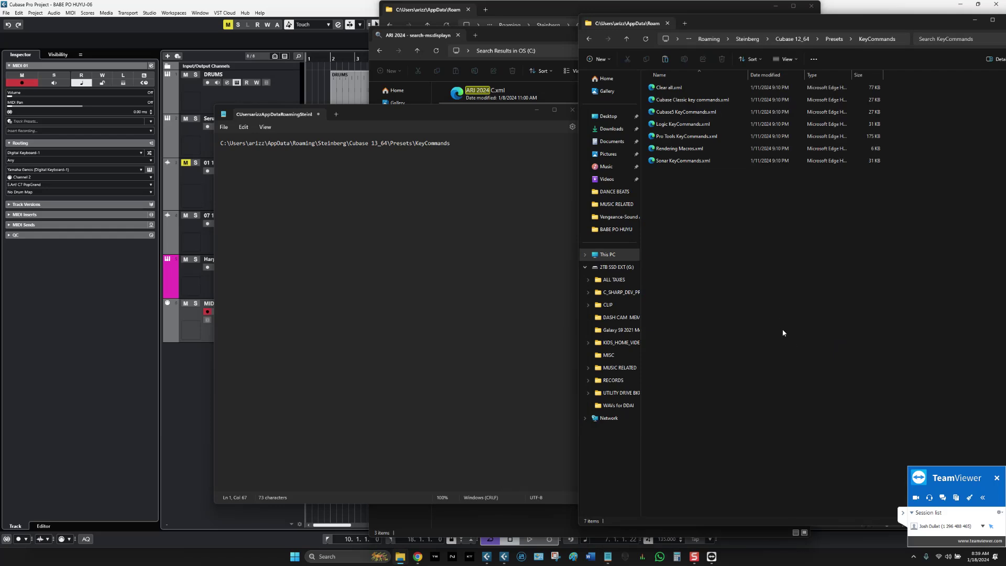
pyautogui.click(488, 97)
pyautogui.rightClick(489, 97)
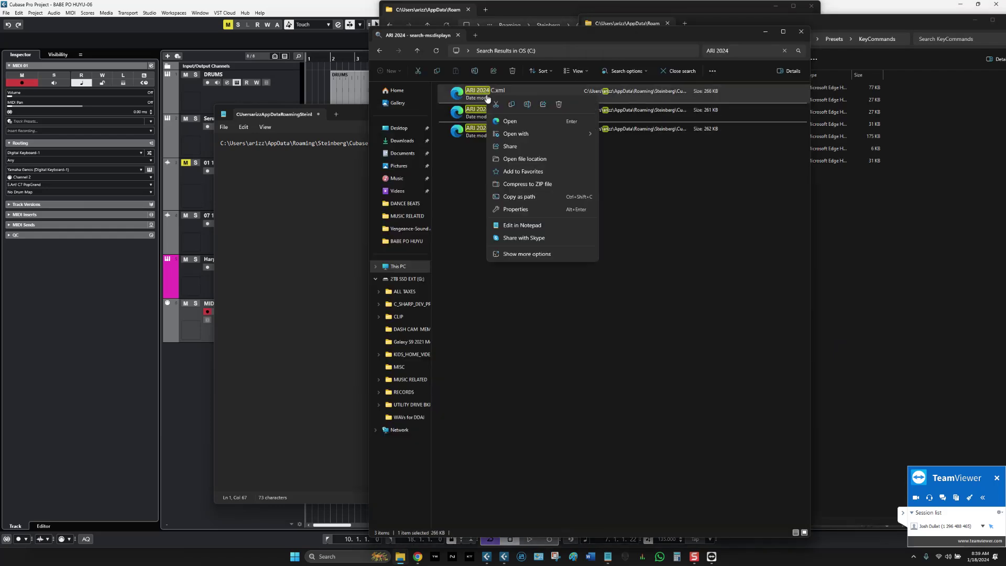
pyautogui.press('Escape')
# Step: Paste the copied custom preset file into the Cubase 12_64 KeyCommands folder
pyautogui.click(859, 217)
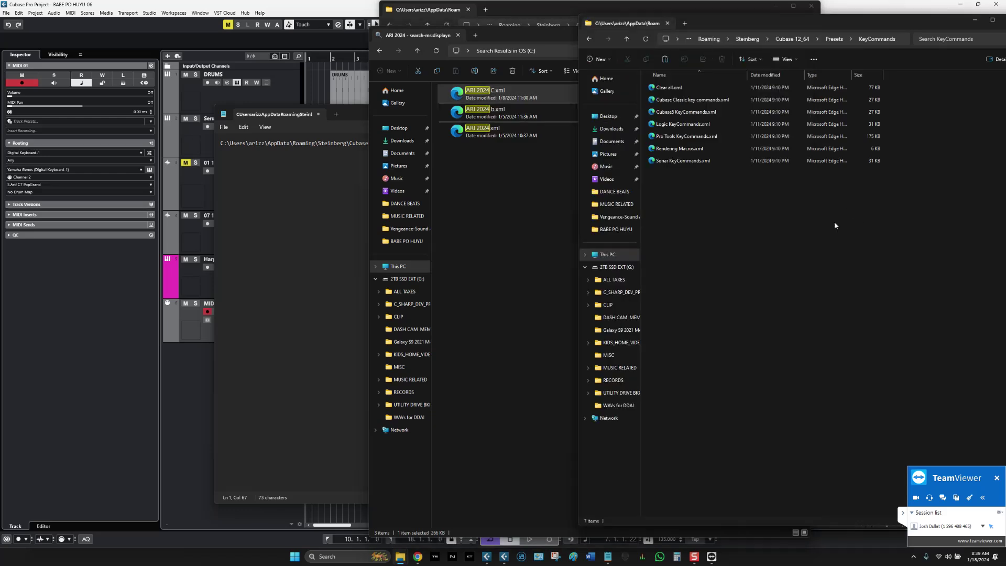
pyautogui.rightClick(756, 221)
pyautogui.click(766, 231)
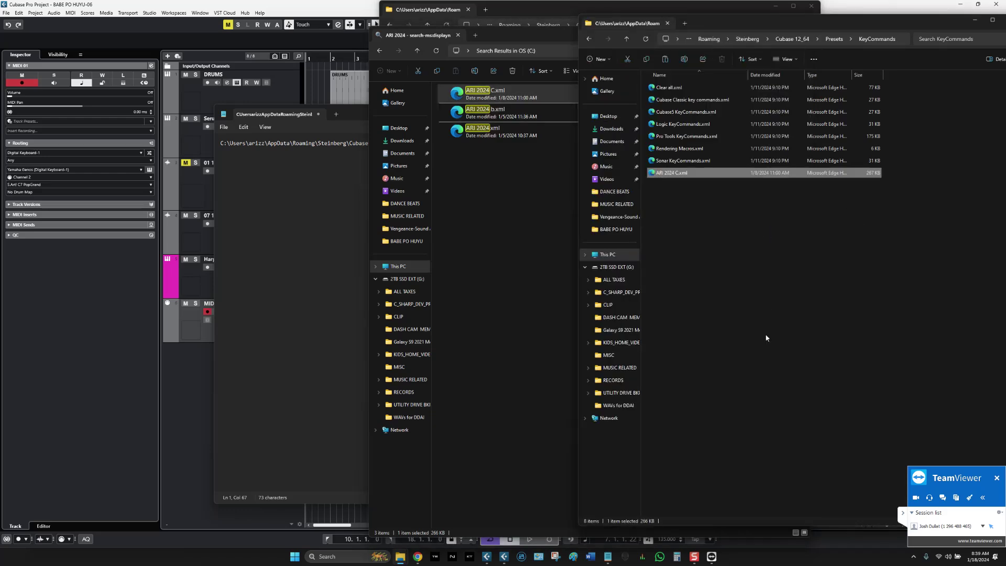
pyautogui.click(758, 321)
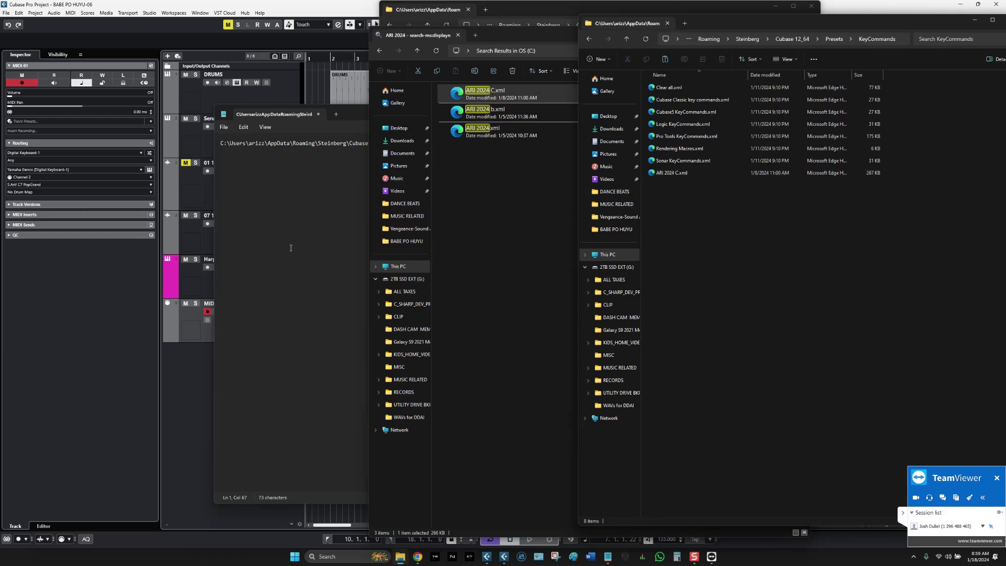
# Step: Return to Cubase and close the Key Commands dialog of the BABE PO HUYU-06 project
pyautogui.click(115, 359)
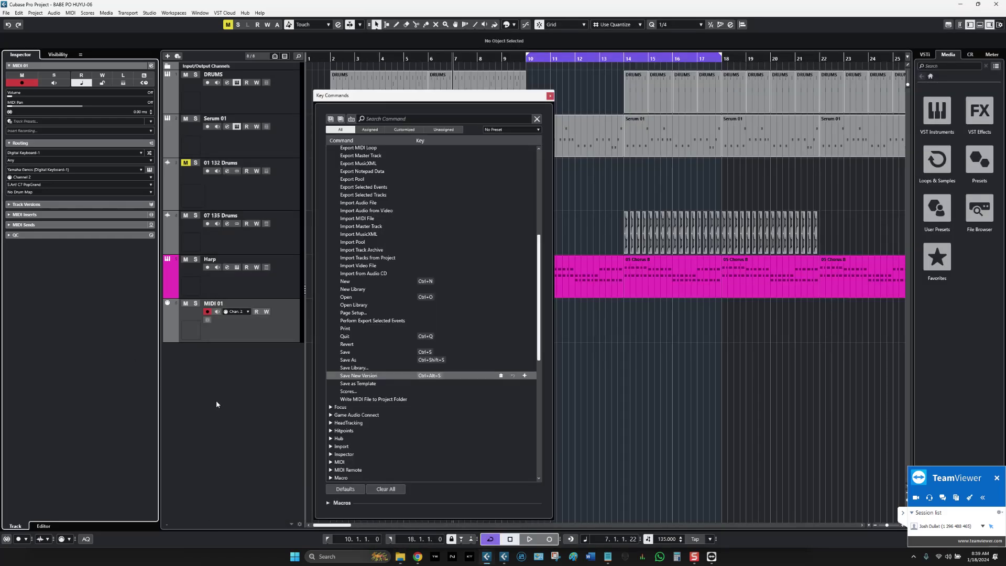
pyautogui.click(549, 96)
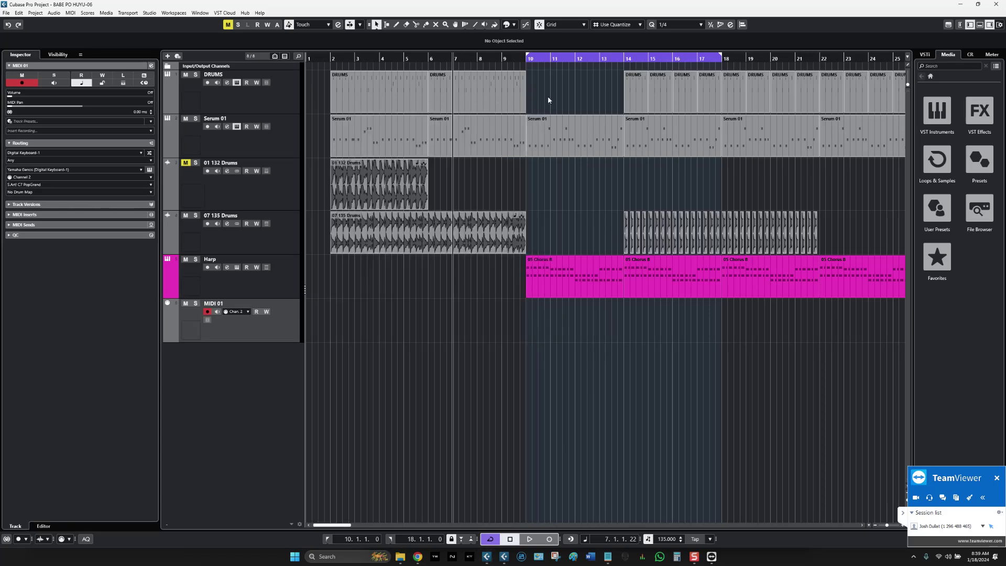
# Step: Switch to the Cubase 12 project and check its key command preset list for the copied custom preset
pyautogui.moveTo(501, 557)
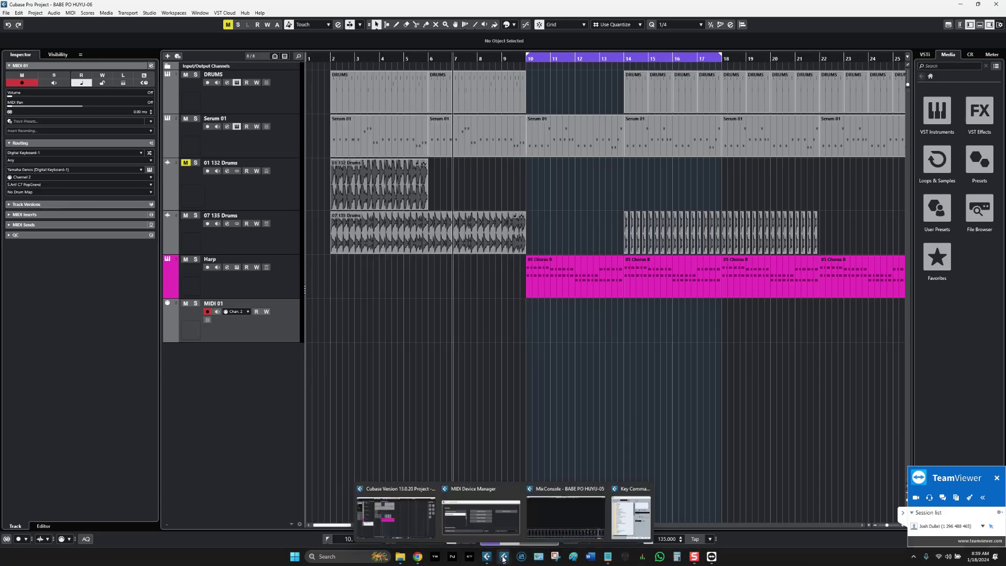
pyautogui.click(490, 533)
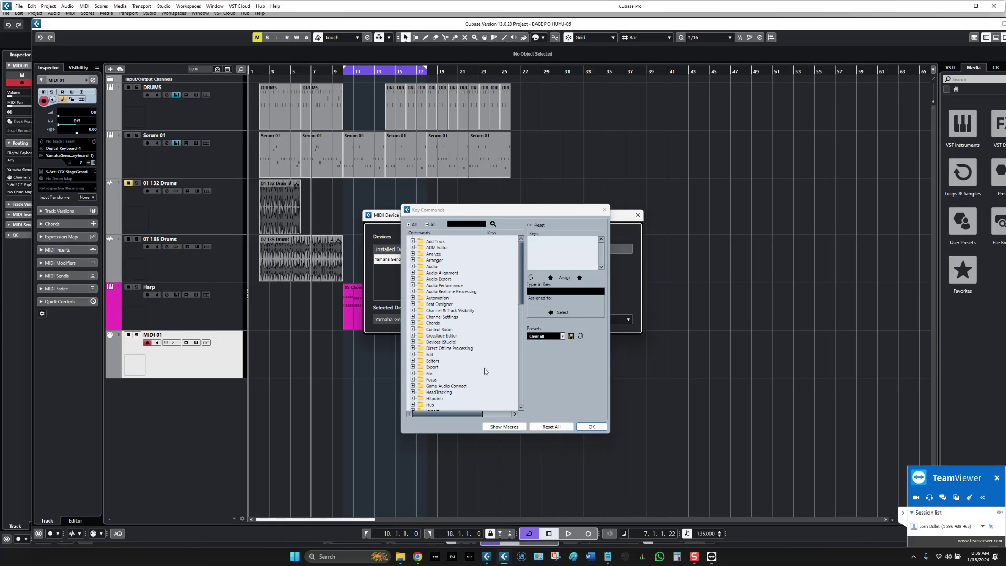
pyautogui.click(548, 212)
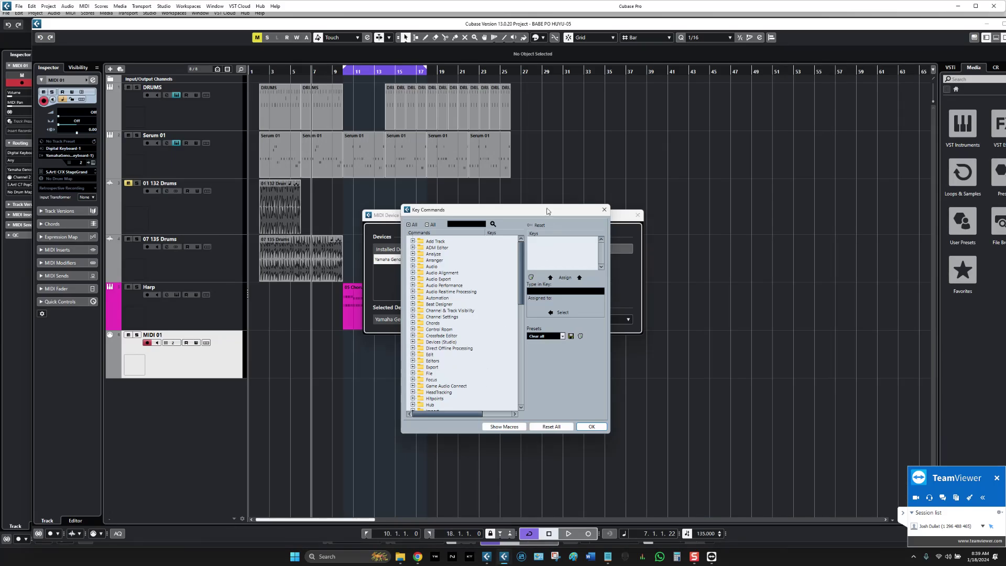
pyautogui.click(563, 336)
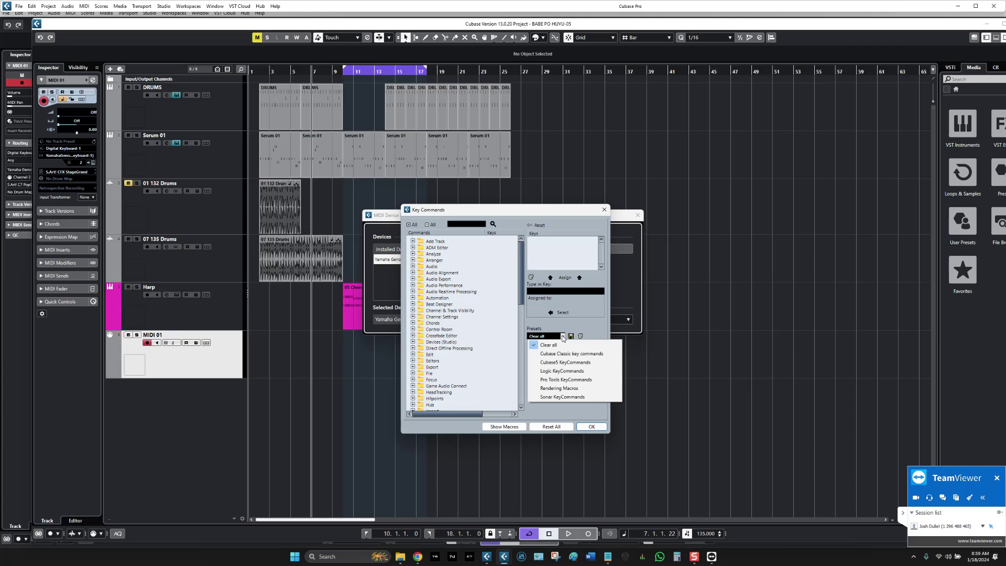
pyautogui.click(578, 212)
# Step: Close the Key Commands and MIDI Device Manager dialogs with both open projects, and quit Cubase 12 and 13
pyautogui.click(604, 209)
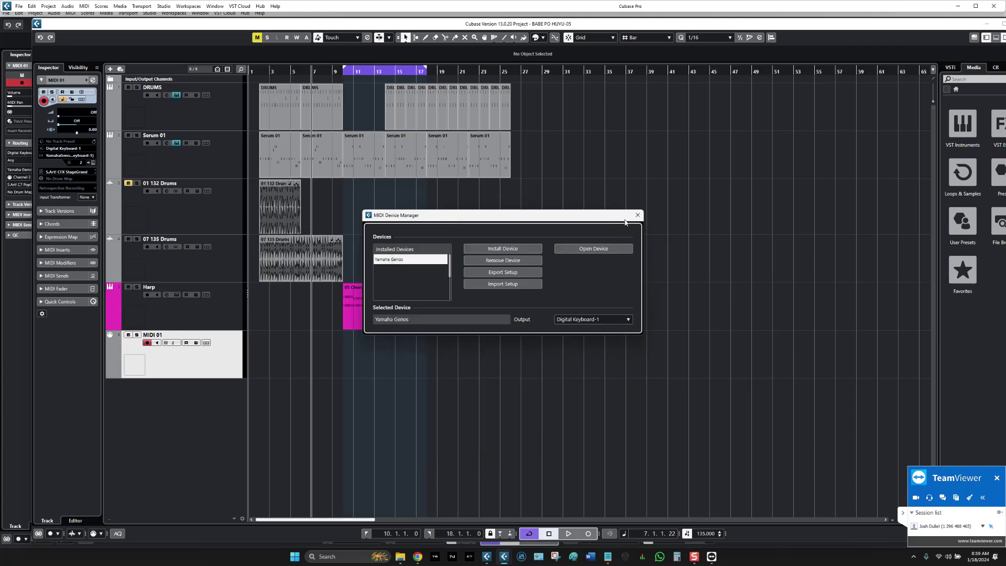
pyautogui.click(636, 215)
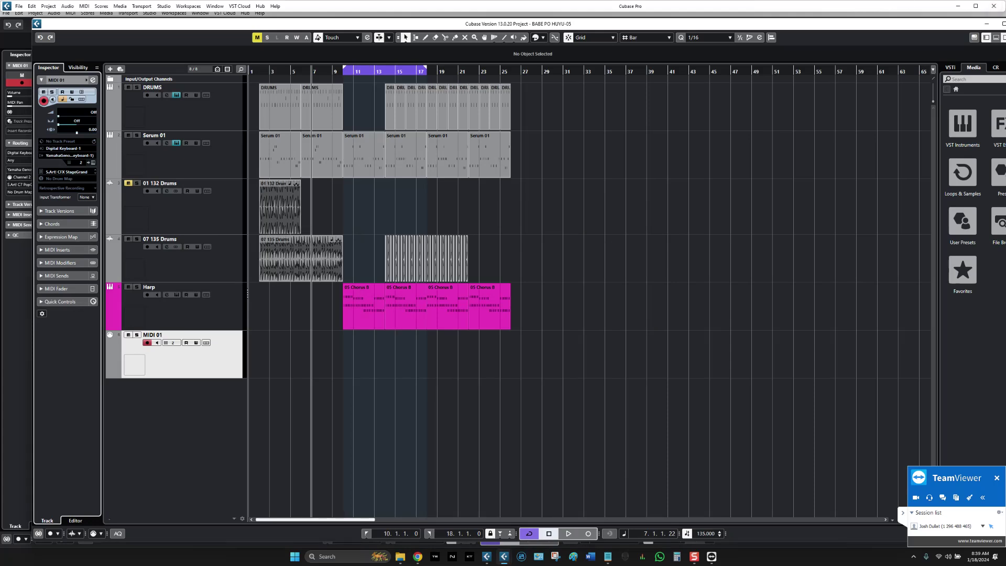
pyautogui.click(986, 24)
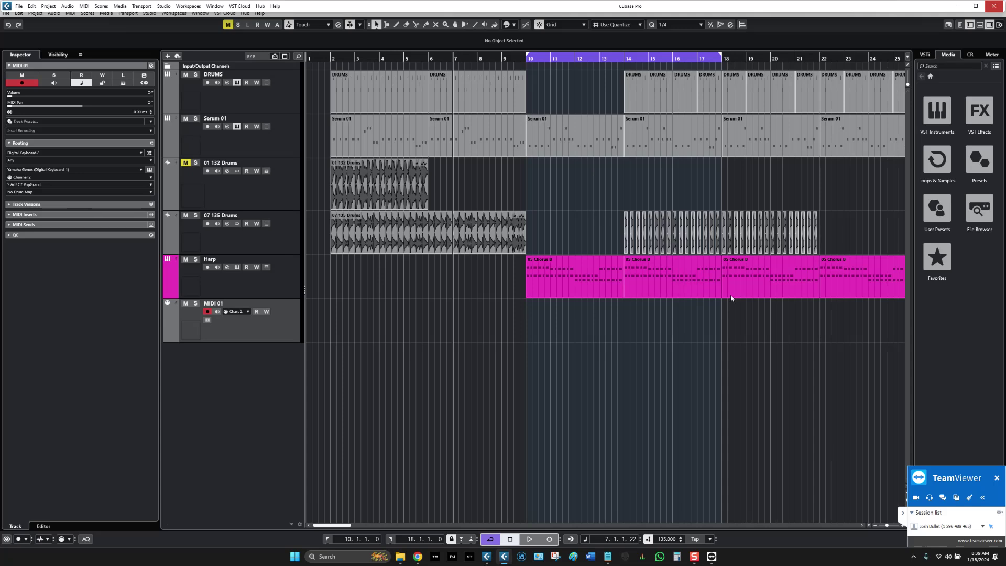
pyautogui.click(993, 6)
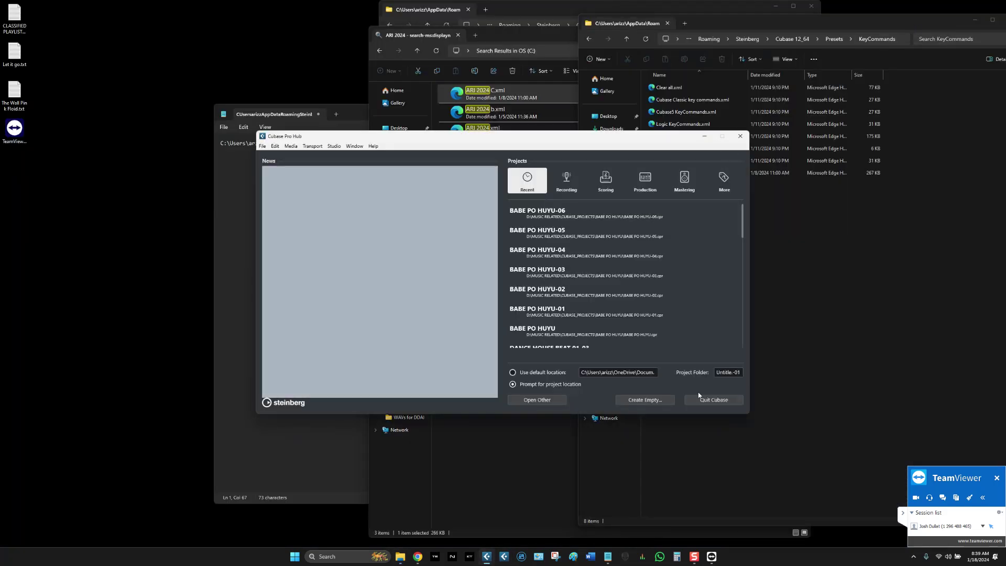
pyautogui.click(706, 401)
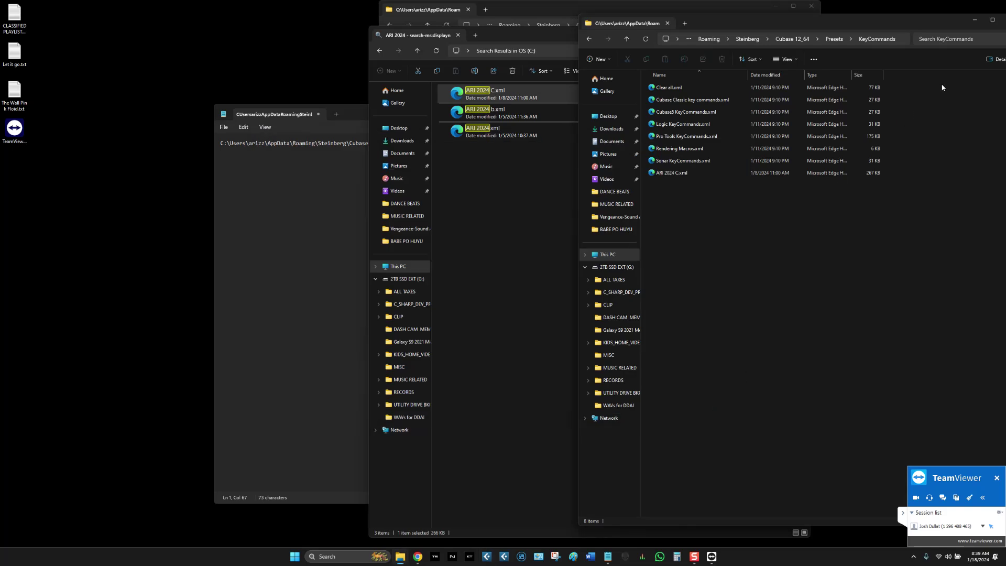
# Step: Close the File Explorer windows and the Notepad window holding the key commands path
pyautogui.click(963, 24)
pyautogui.click(832, 24)
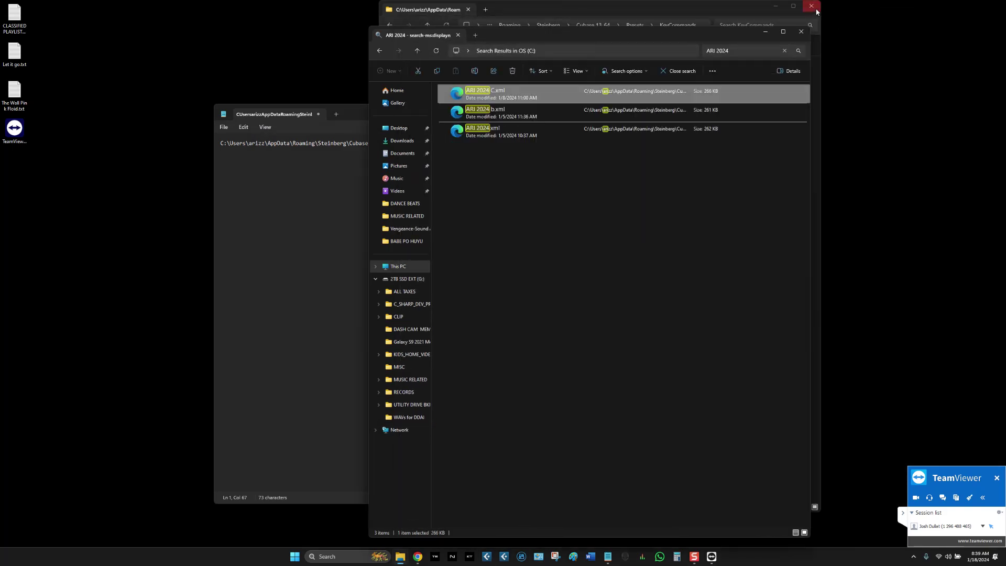
pyautogui.click(801, 31)
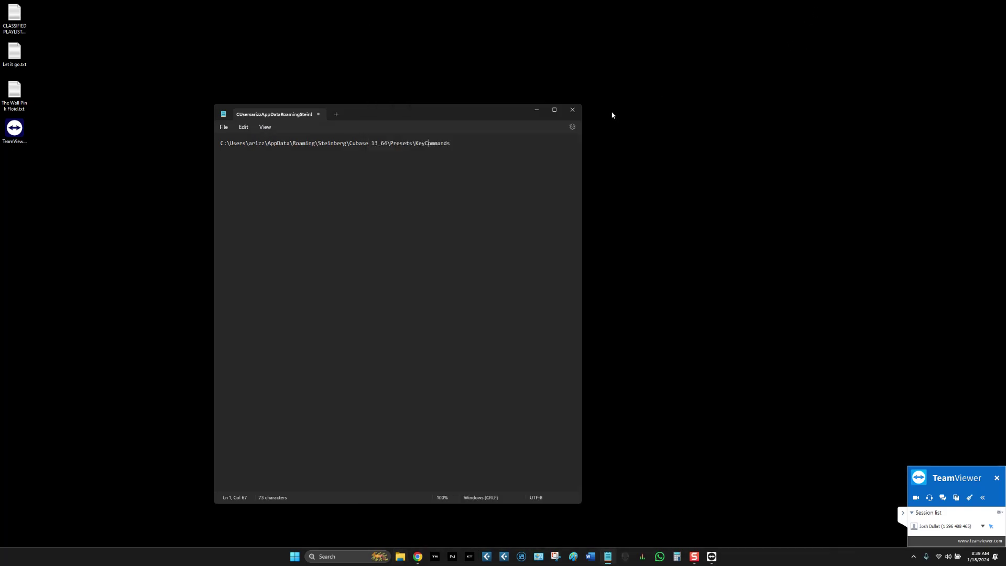
pyautogui.click(572, 111)
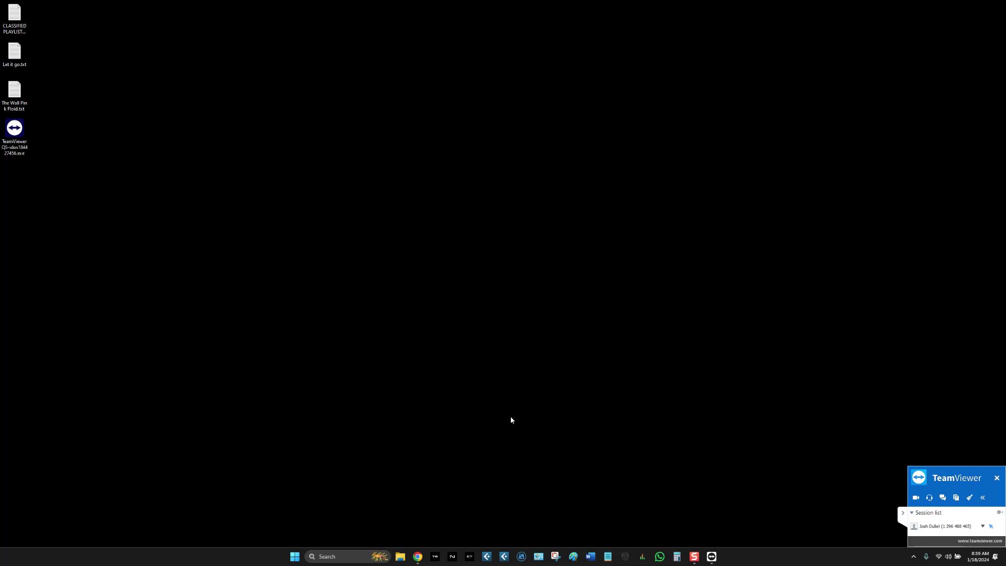
# Step: Relaunch Cubase 12 and open the recent project BABE PO HUYU-05
pyautogui.click(503, 555)
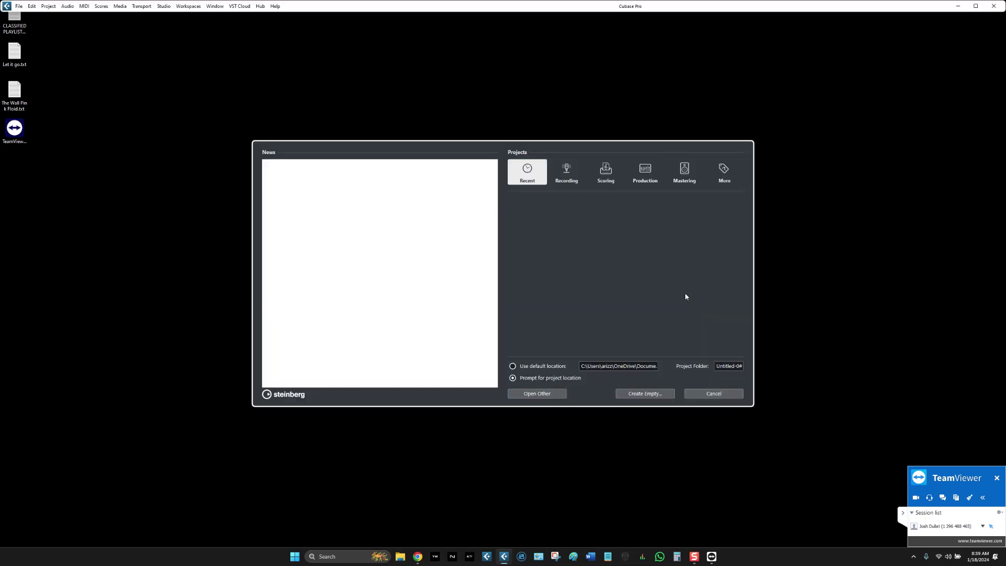
pyautogui.doubleClick(562, 205)
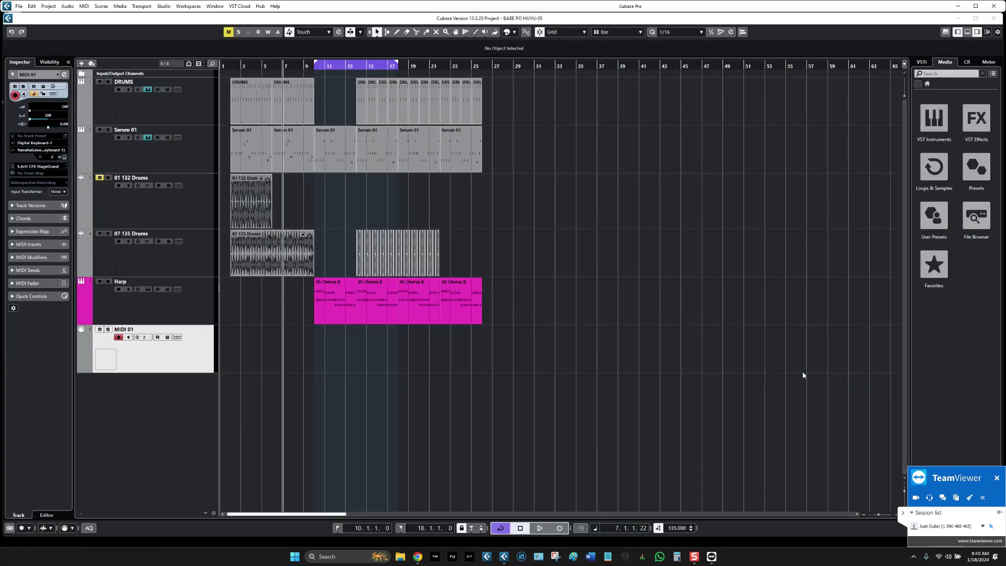
# Step: Load the copied custom preset ending in 2024 C in the Key Commands dialog and confirm it
pyautogui.click(32, 5)
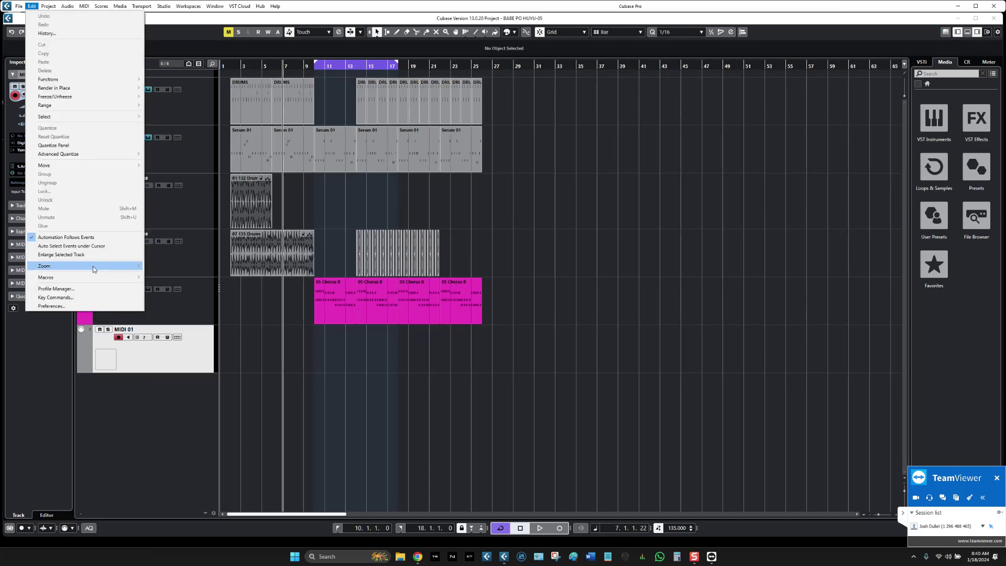
pyautogui.click(73, 297)
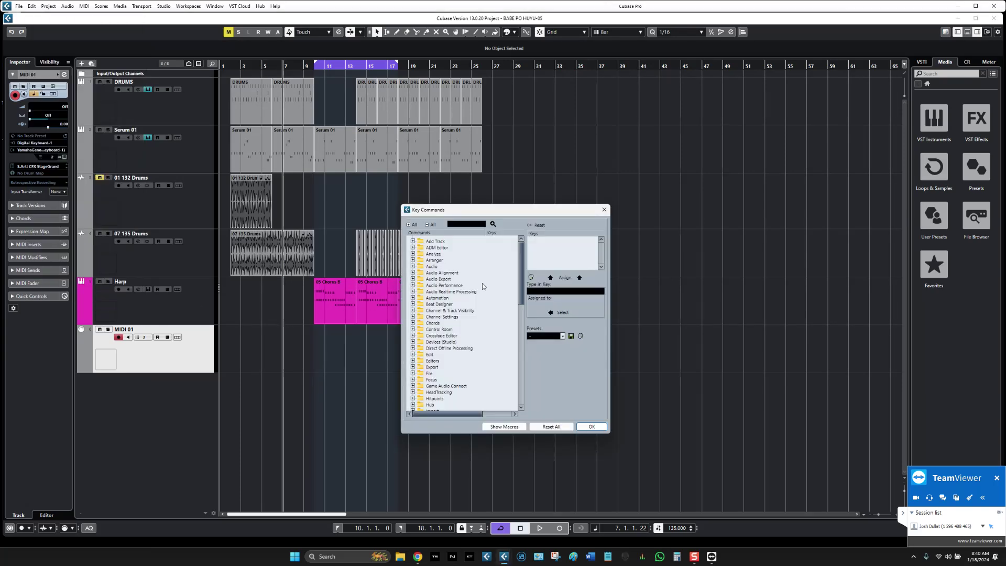
pyautogui.click(563, 337)
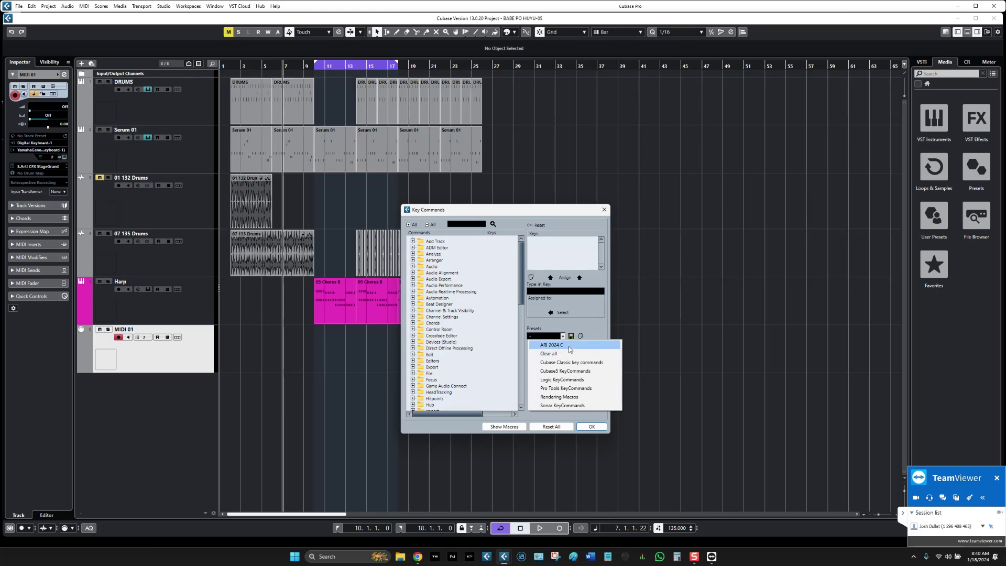
pyautogui.click(565, 347)
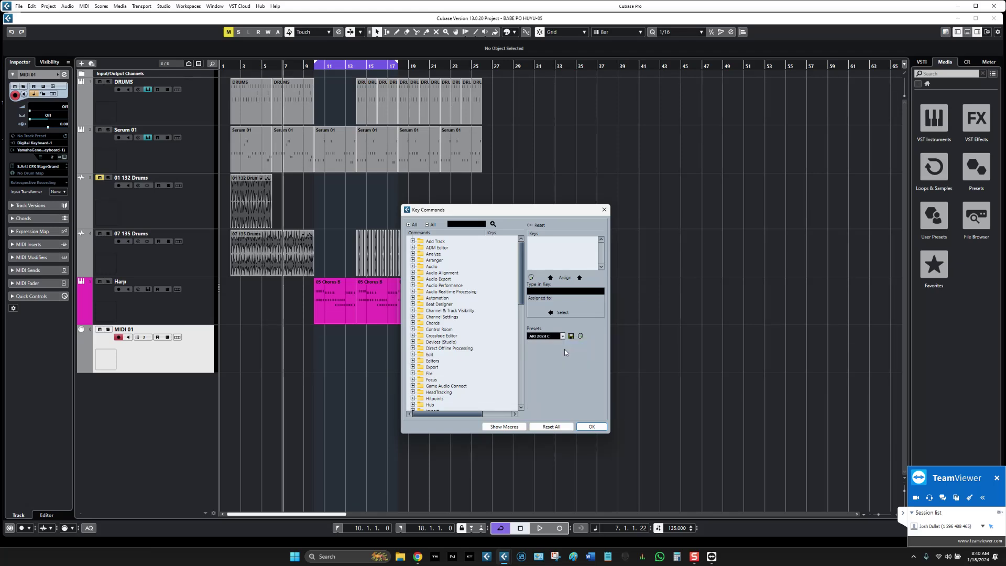
pyautogui.click(591, 428)
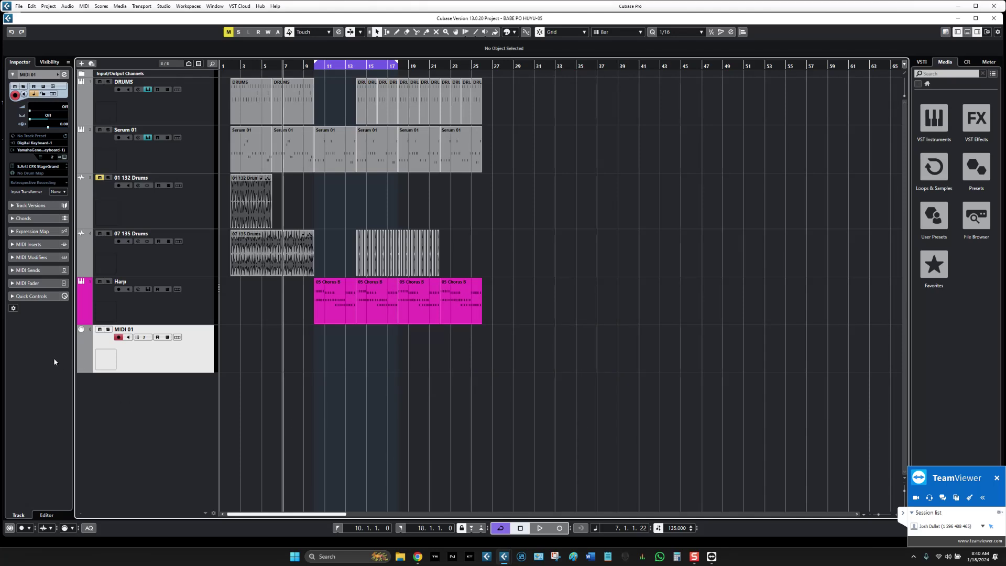
# Step: Step through the Genos Piano programs one by one on the MIDI 01 track, down to S.Art! C7 PadProduction
pyautogui.click(37, 167)
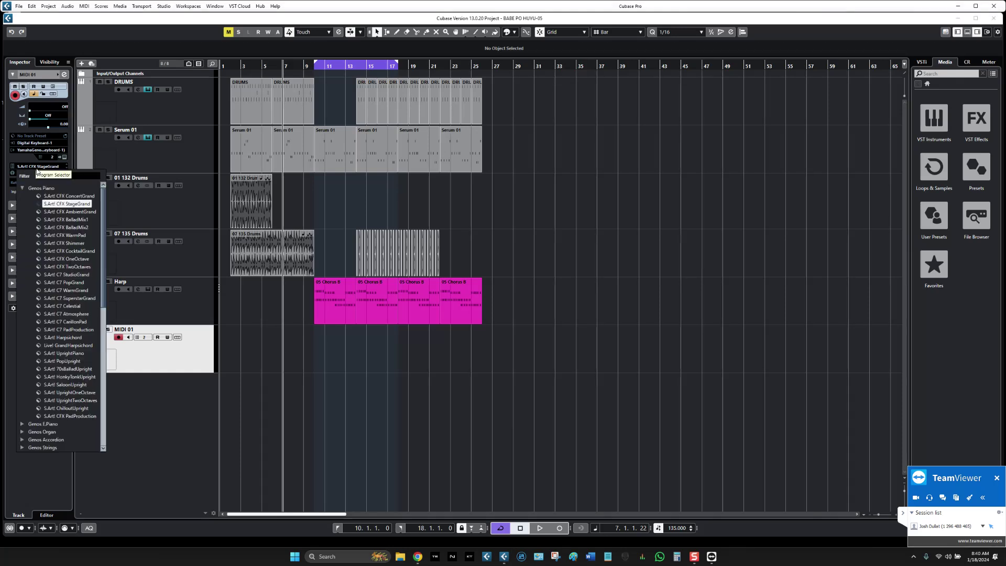
pyautogui.press('Down')
pyautogui.press('Down')
pyautogui.press('Down')
pyautogui.press('Down')
pyautogui.press('Down')
pyautogui.press('Down')
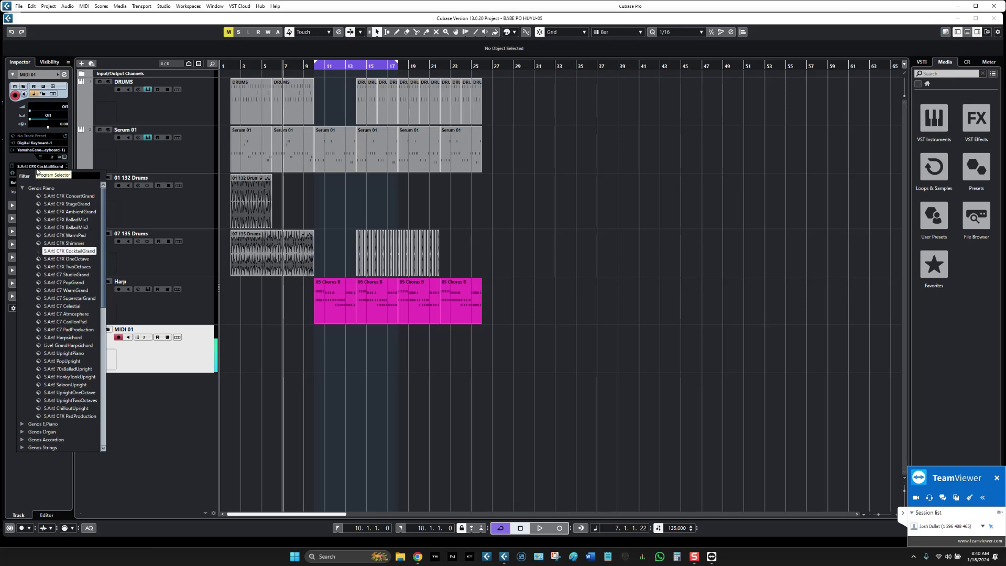
pyautogui.press('Down')
pyautogui.press('Down')
pyautogui.press('Down')
pyautogui.press('Down')
pyautogui.press('Down')
pyautogui.press('Down')
pyautogui.press('Down')
pyautogui.press('Down')
pyautogui.press('Down')
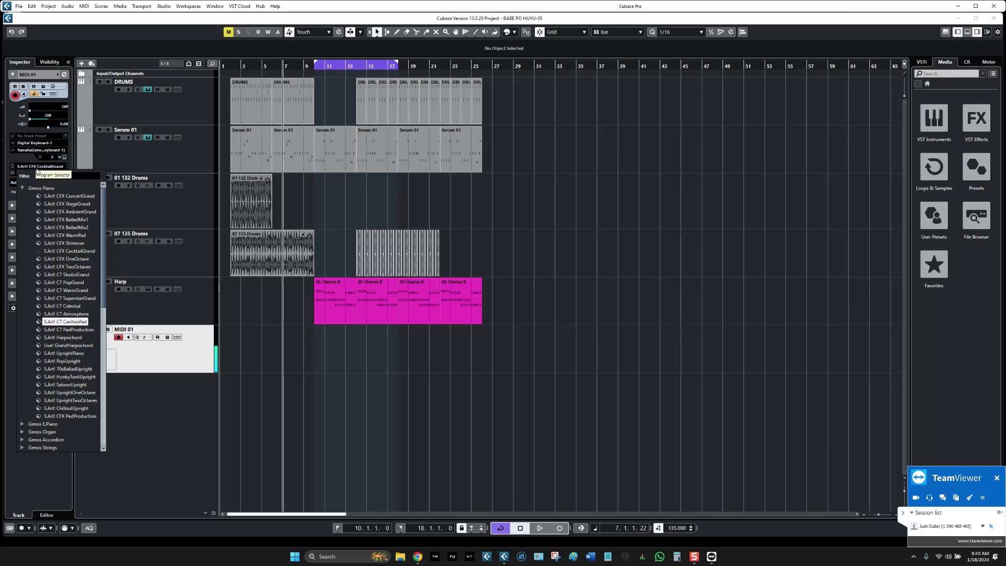
pyautogui.press('Down')
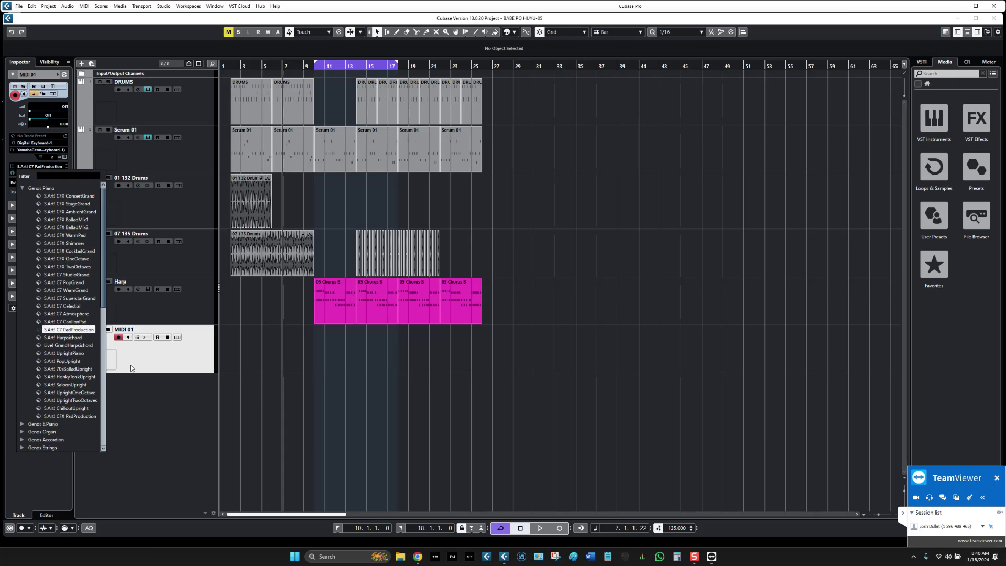
pyautogui.click(153, 415)
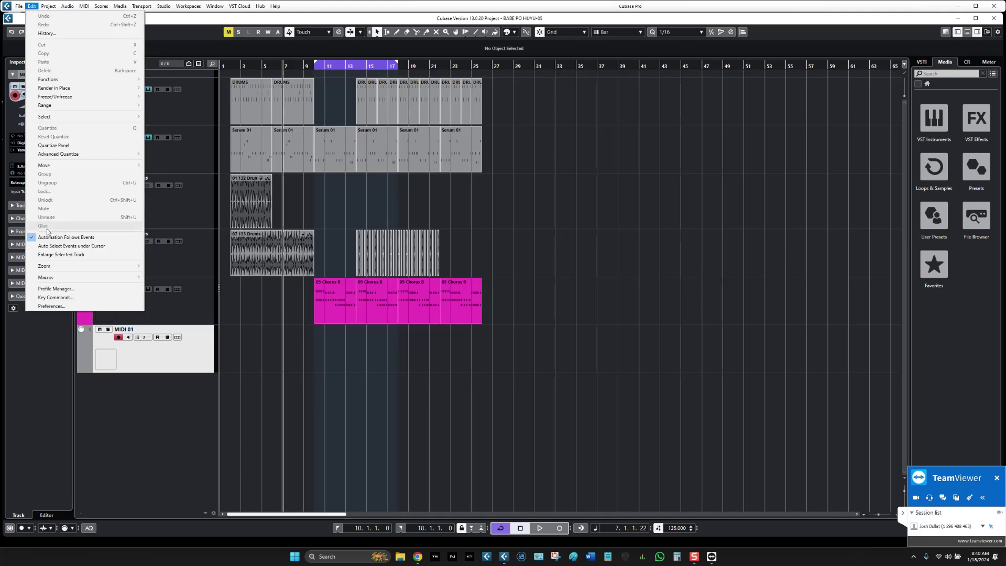
# Step: Reopen the Key Commands dialog and select the custom preset ending in 2024 C again
pyautogui.click(52, 297)
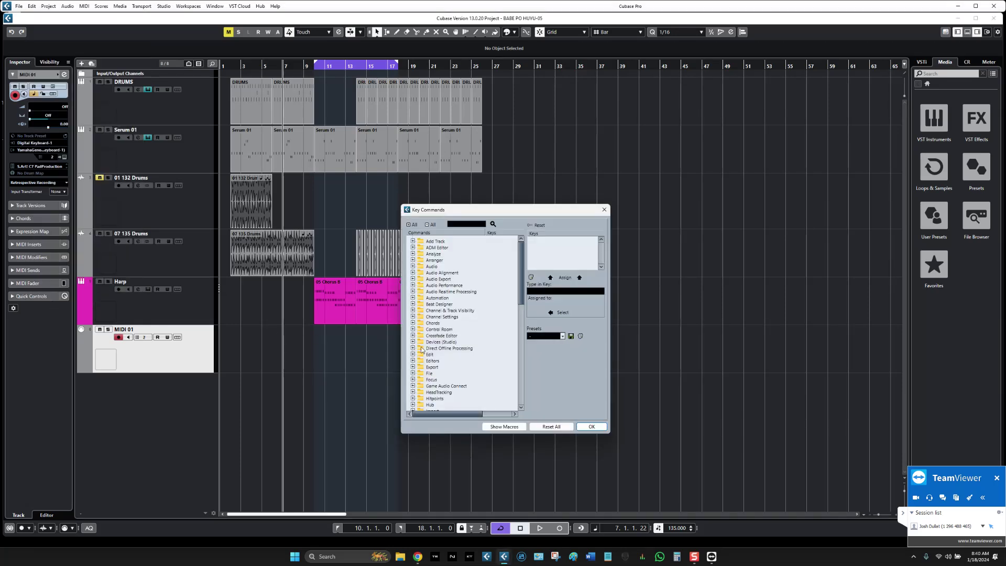
pyautogui.click(562, 336)
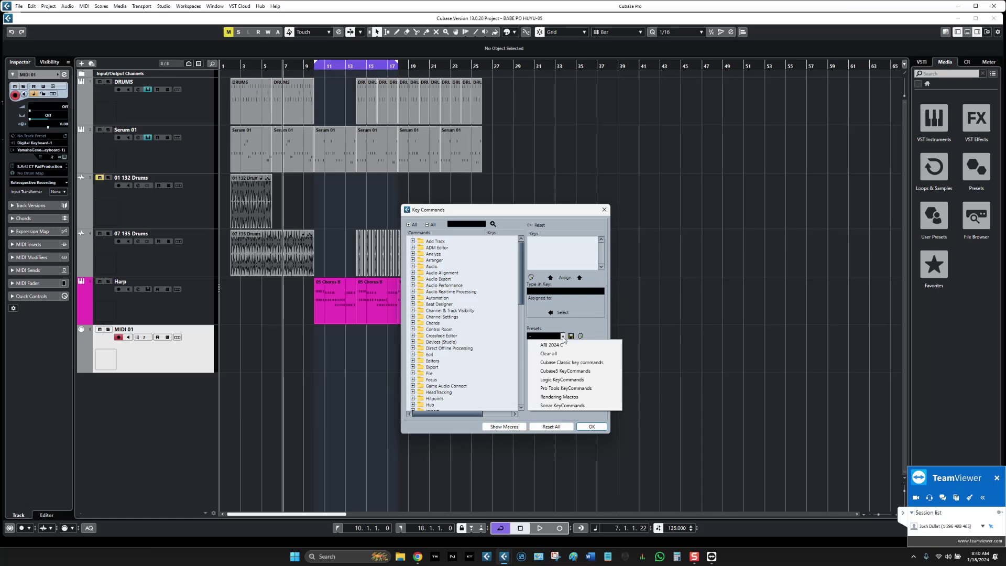
pyautogui.click(566, 210)
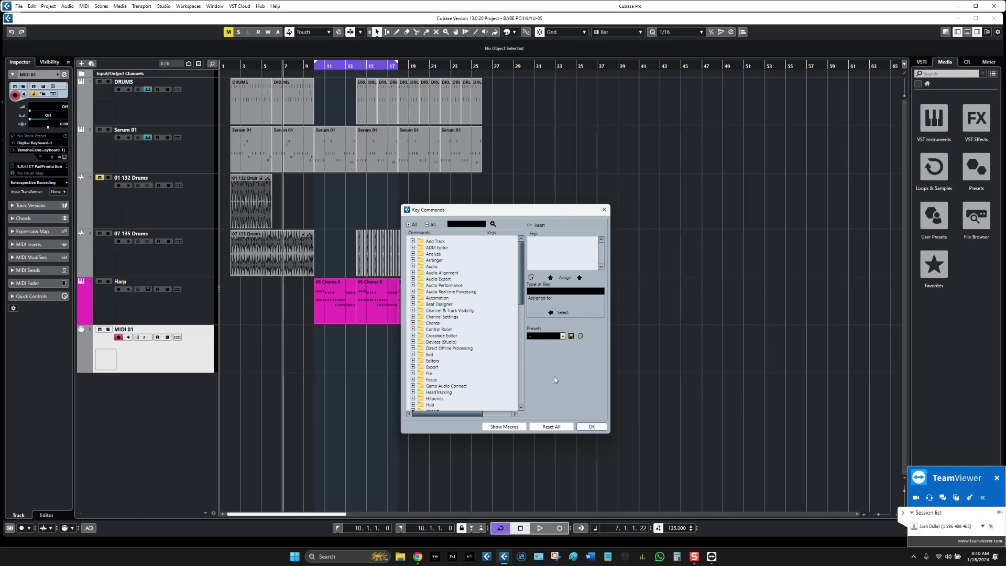
pyautogui.click(562, 336)
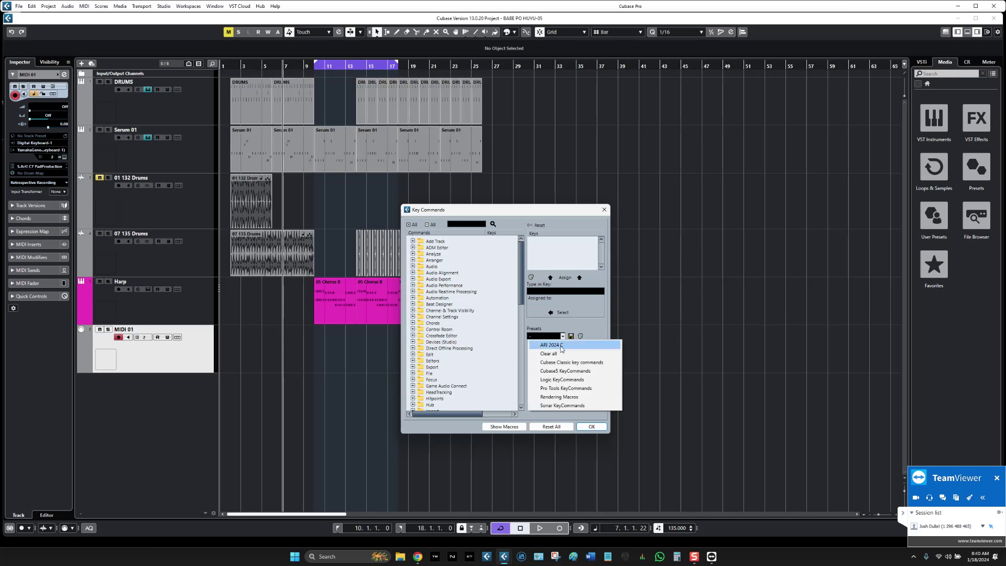
pyautogui.click(559, 345)
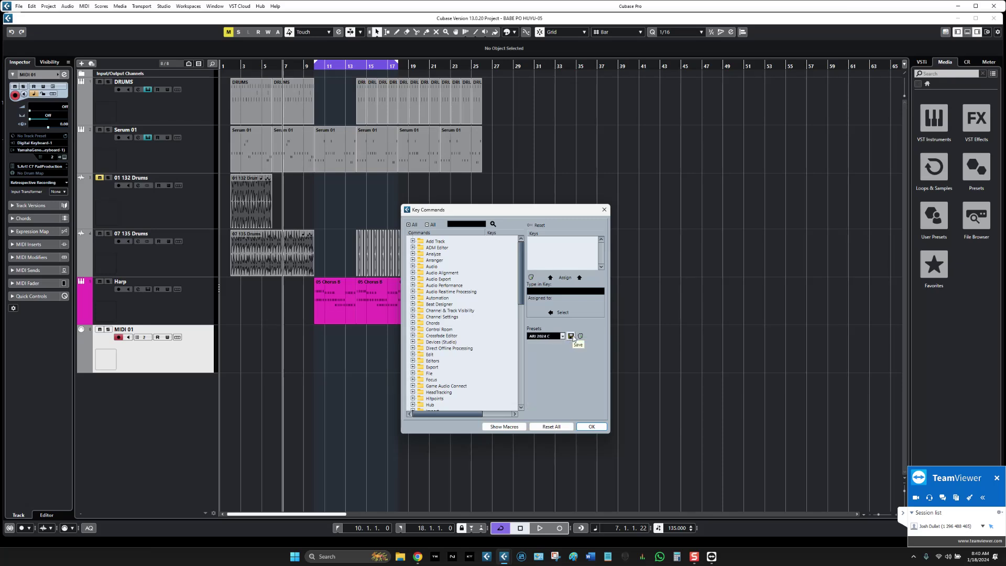
# Step: Save the key commands as a new preset with the custom preset's final letter changed to D, and close the dialog
pyautogui.click(571, 336)
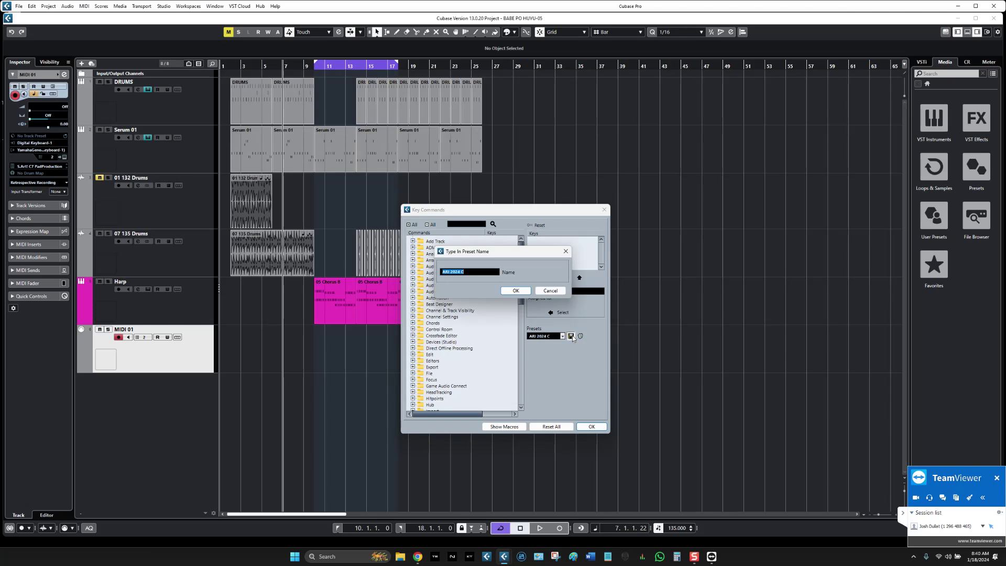
pyautogui.click(549, 290)
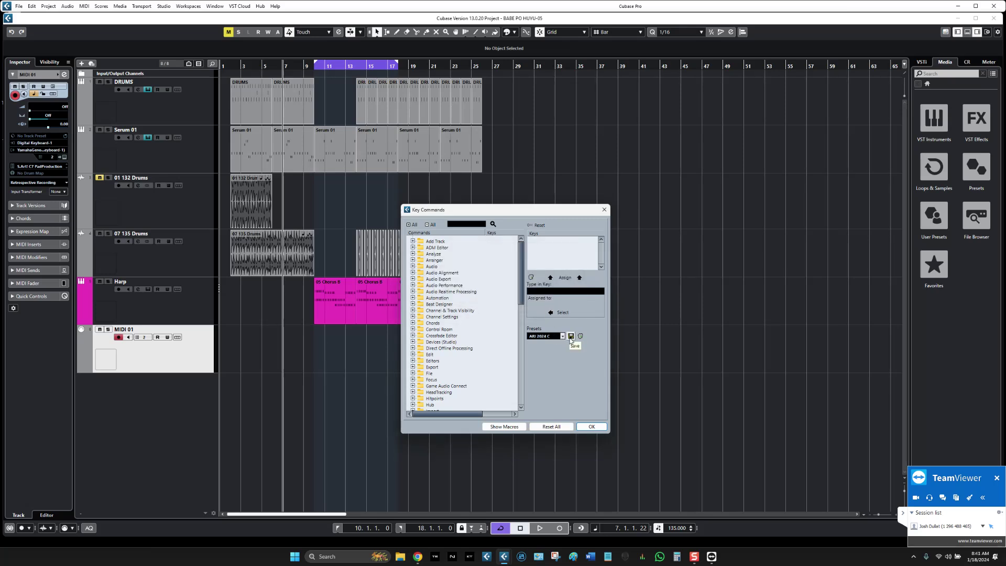
pyautogui.click(571, 335)
pyautogui.click(478, 271)
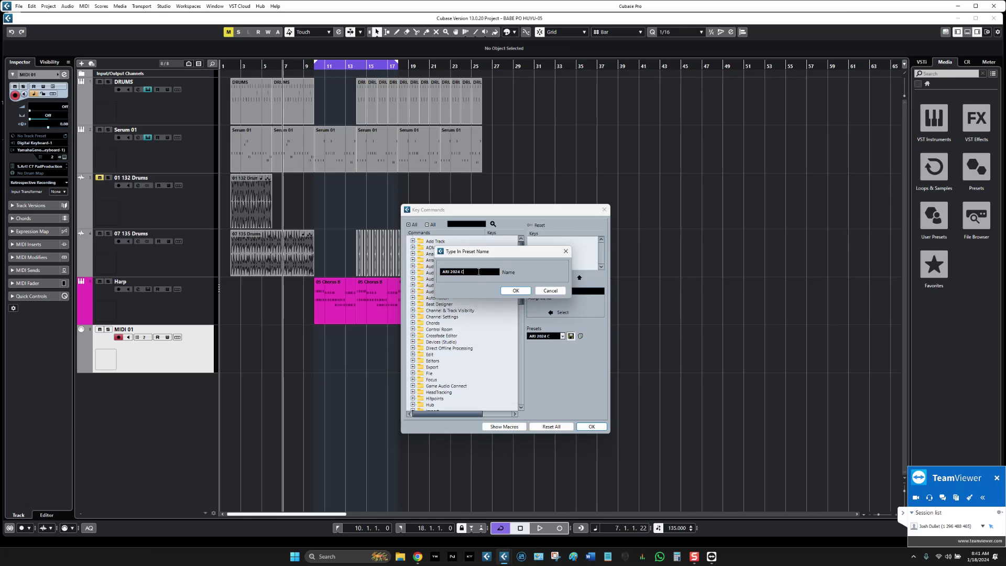
pyautogui.write('D')
pyautogui.click(515, 290)
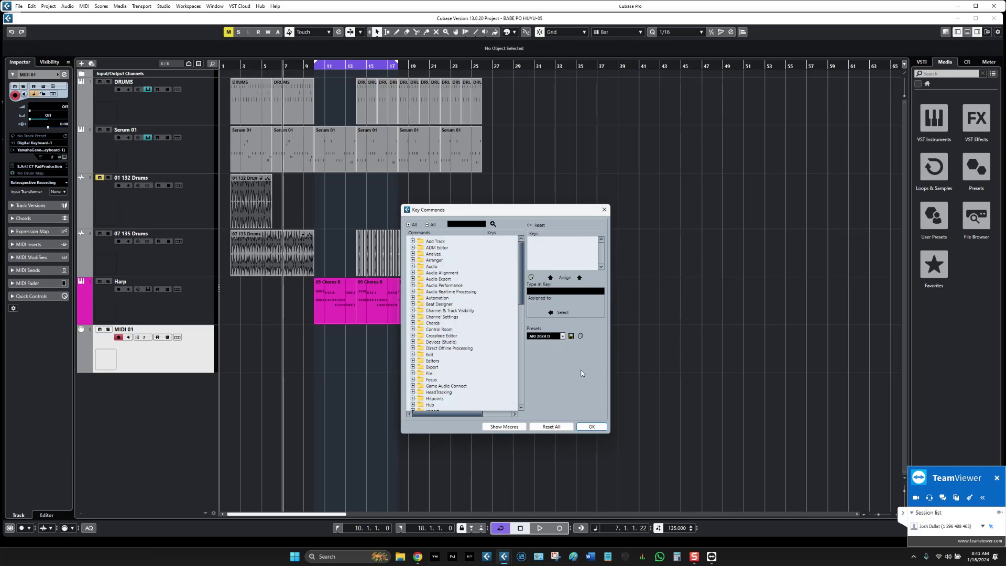
pyautogui.click(590, 427)
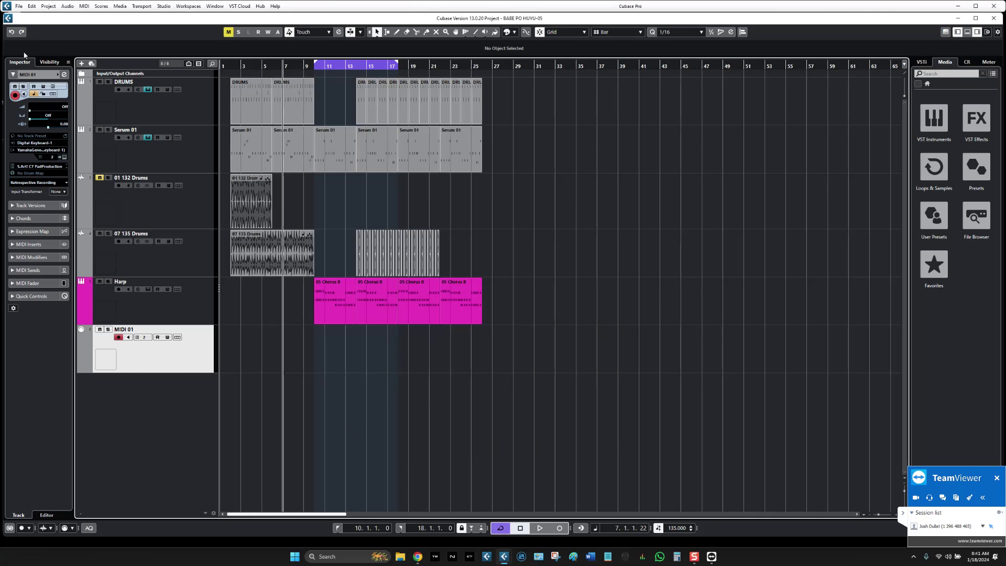
# Step: Reopen the Key Commands dialog in the BABE PO HUYU-05 project and reposition it over the arrangement
pyautogui.click(31, 6)
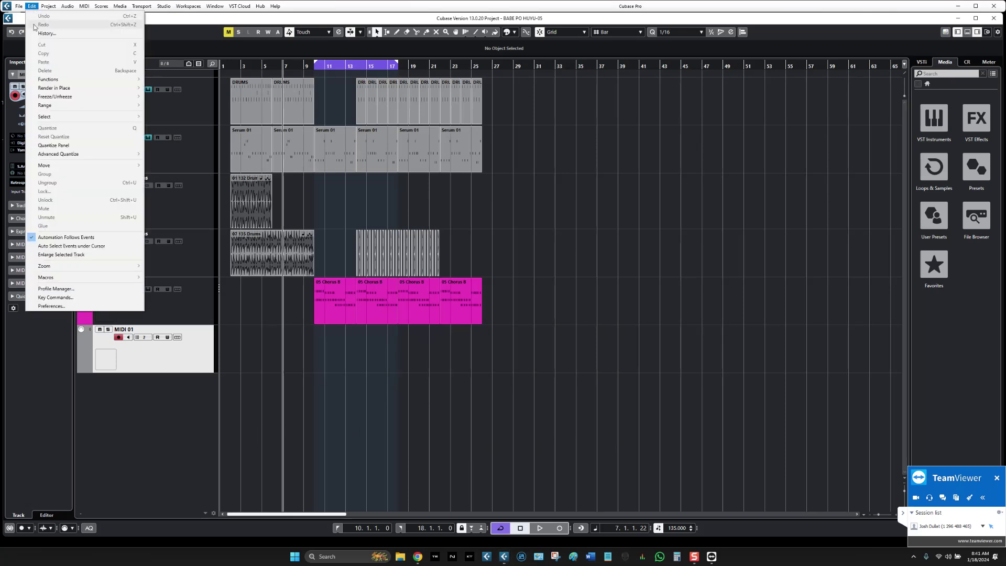
pyautogui.click(56, 297)
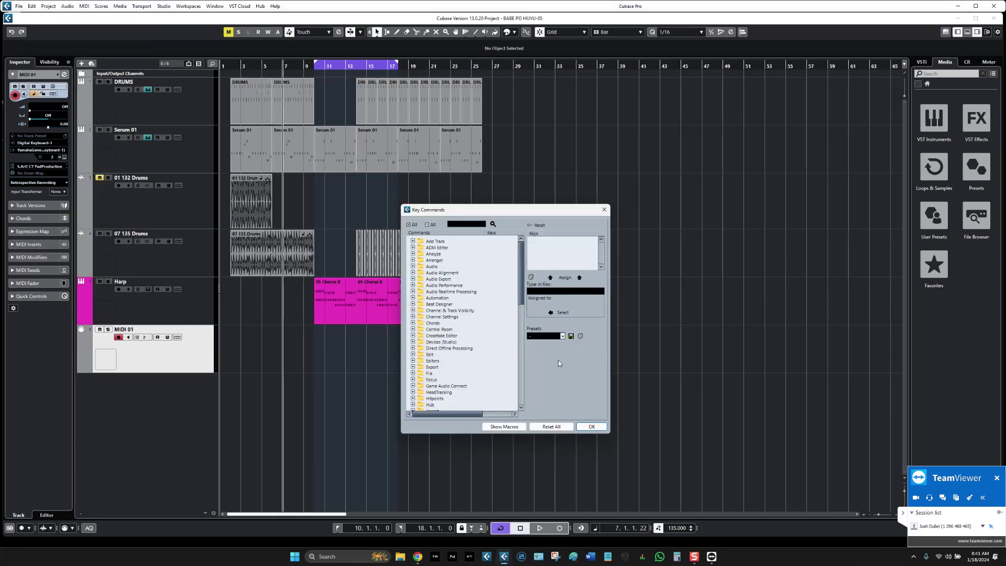
pyautogui.moveTo(509, 211); pyautogui.dragTo(542, 187)
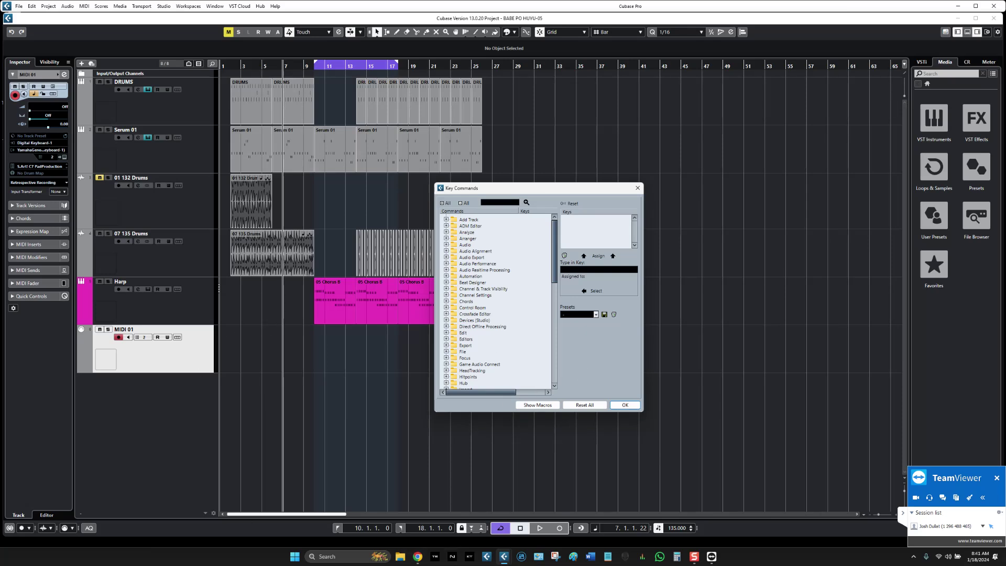
# Step: Switch to Cubase 13 with the BABE PO HUYU-06 project, open its Key Commands dialog and reposition it
pyautogui.click(488, 558)
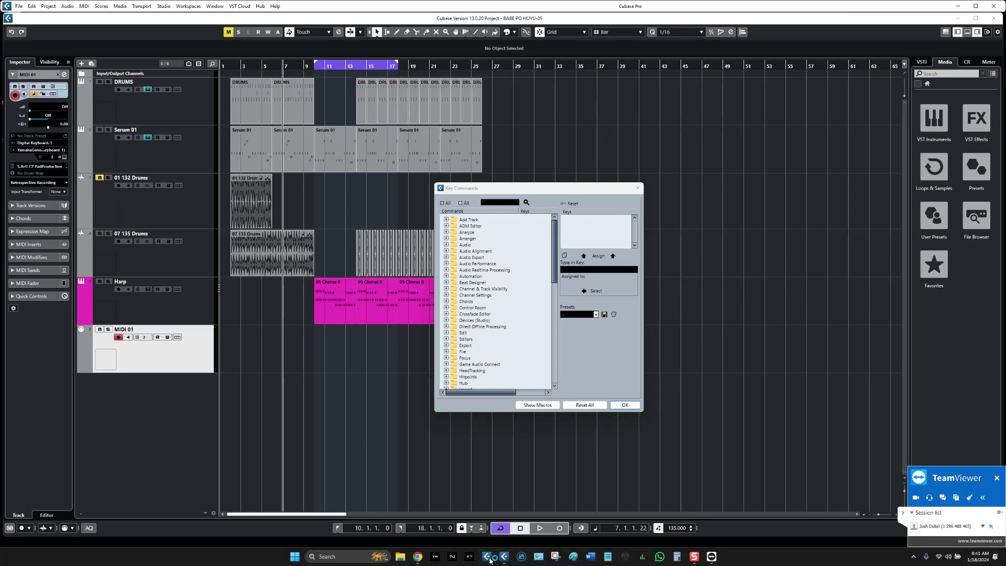
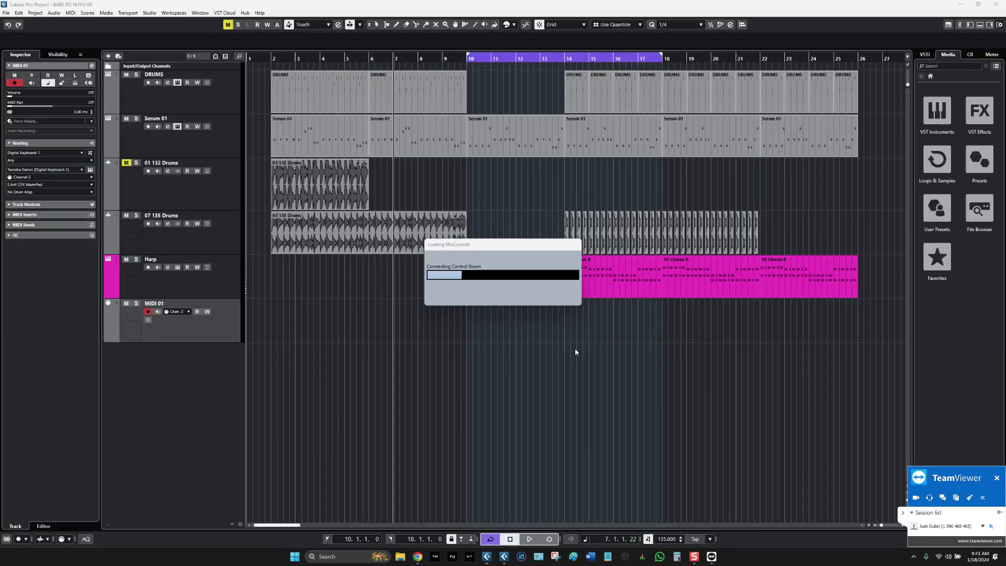
pyautogui.click(6, 12)
pyautogui.moveTo(19, 12)
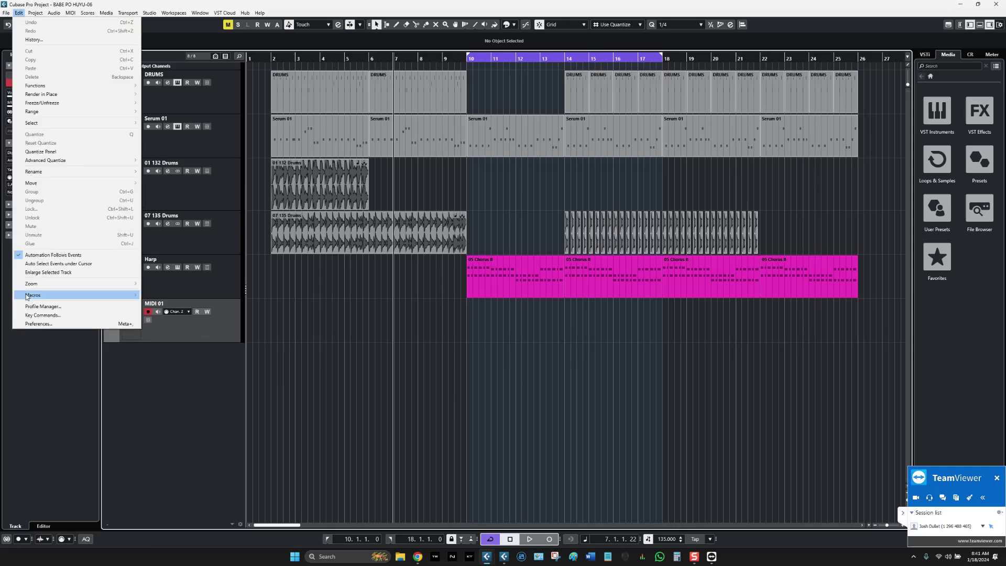
pyautogui.click(42, 315)
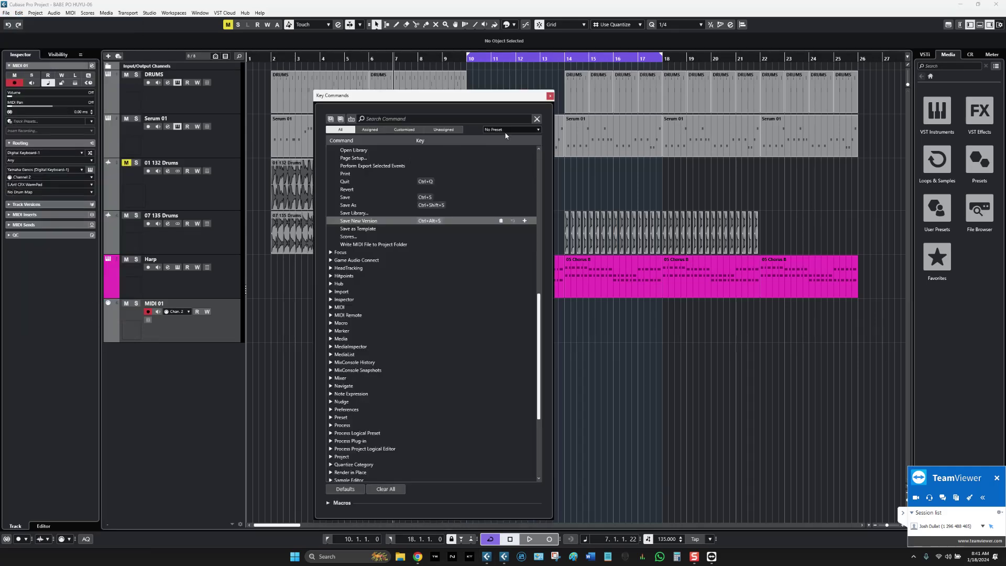
pyautogui.moveTo(445, 95); pyautogui.dragTo(522, 113)
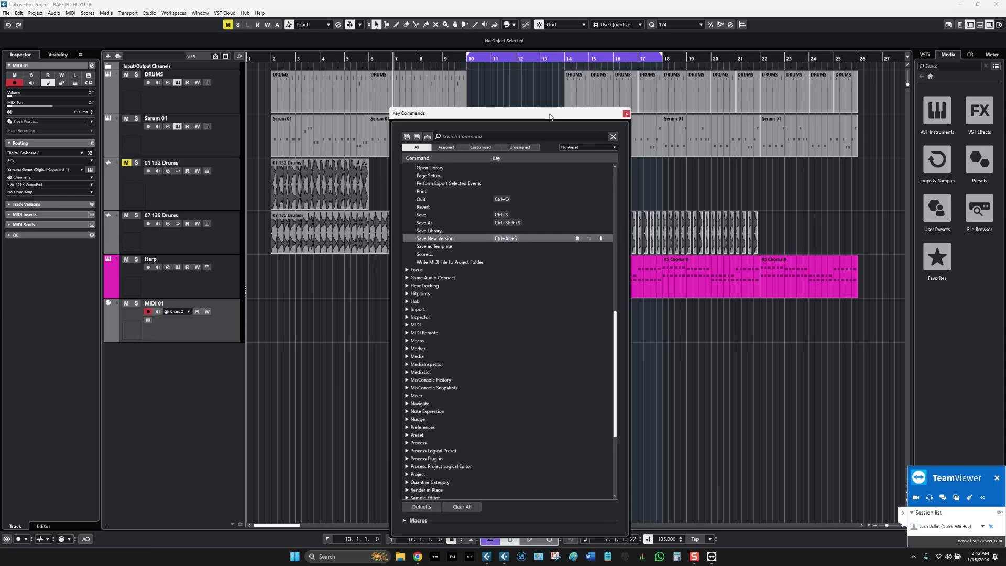
# Step: Examine the assigned, customized and unassigned key commands, return to the full list and collapse all its categories
pyautogui.click(445, 147)
pyautogui.click(480, 147)
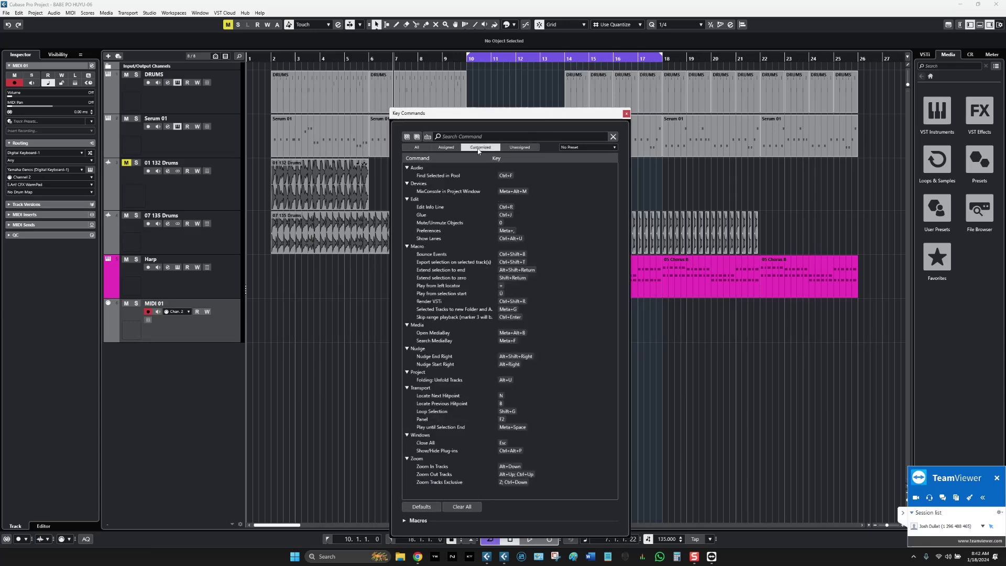
pyautogui.click(519, 147)
pyautogui.click(416, 149)
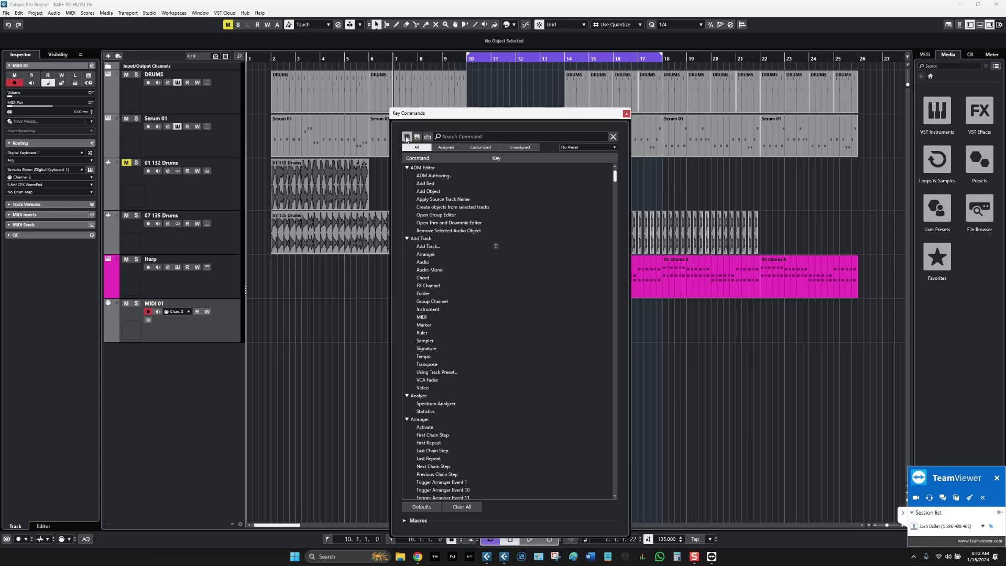
pyautogui.click(416, 136)
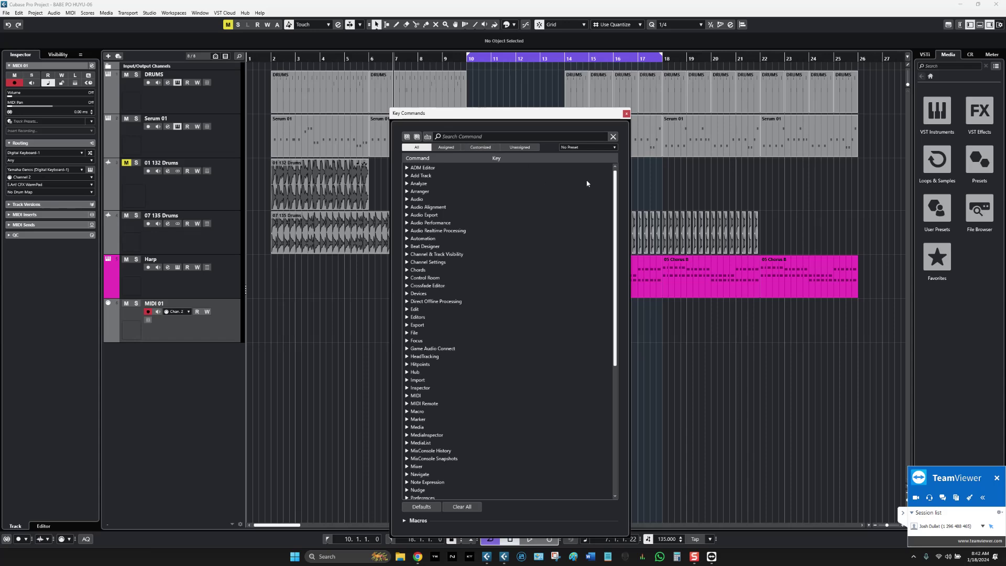
# Step: Load the custom preset ending in 2024 C in Cubase 13's Key Commands dialog and collapse the File category
pyautogui.moveTo(551, 113); pyautogui.dragTo(574, 98)
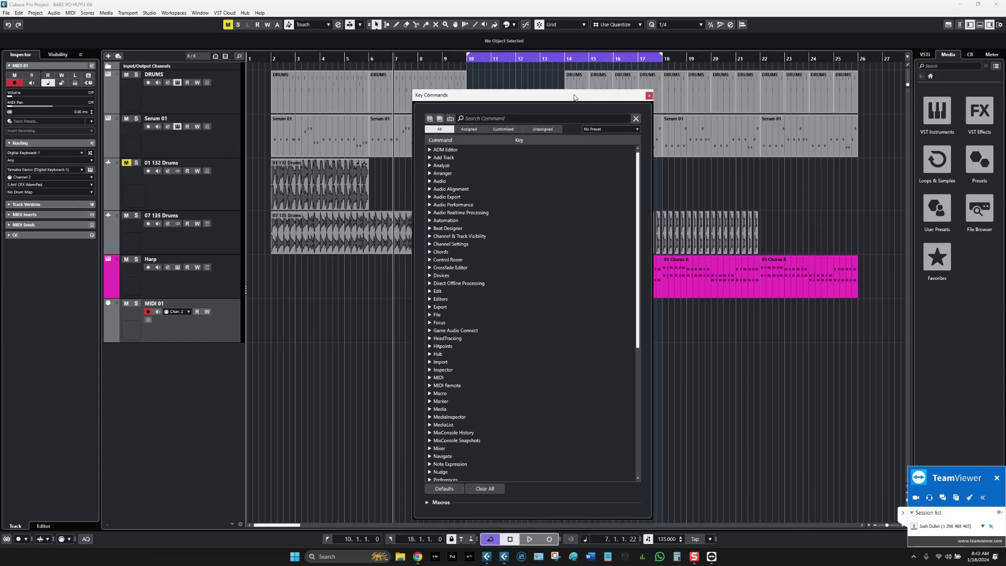
pyautogui.click(637, 130)
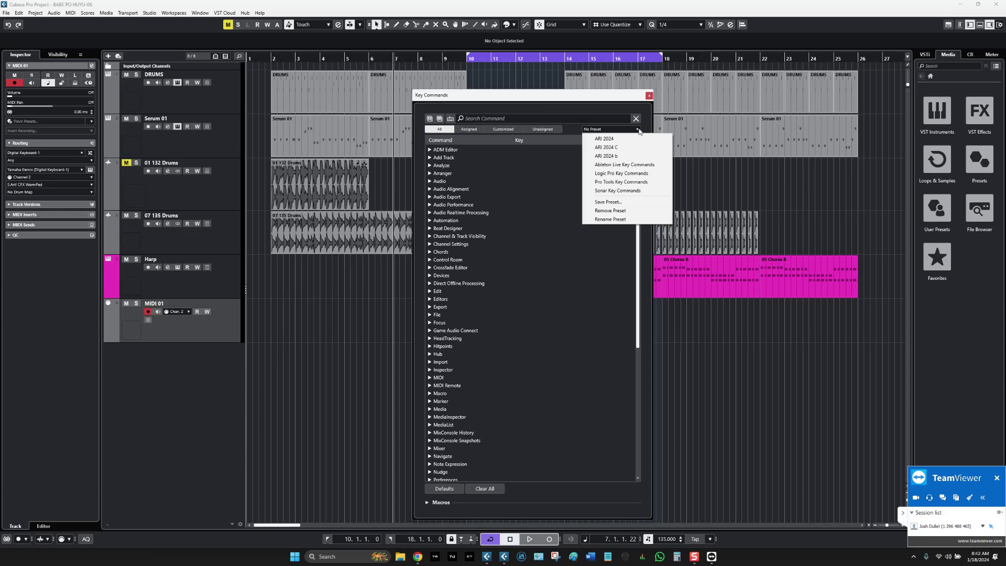
pyautogui.click(620, 151)
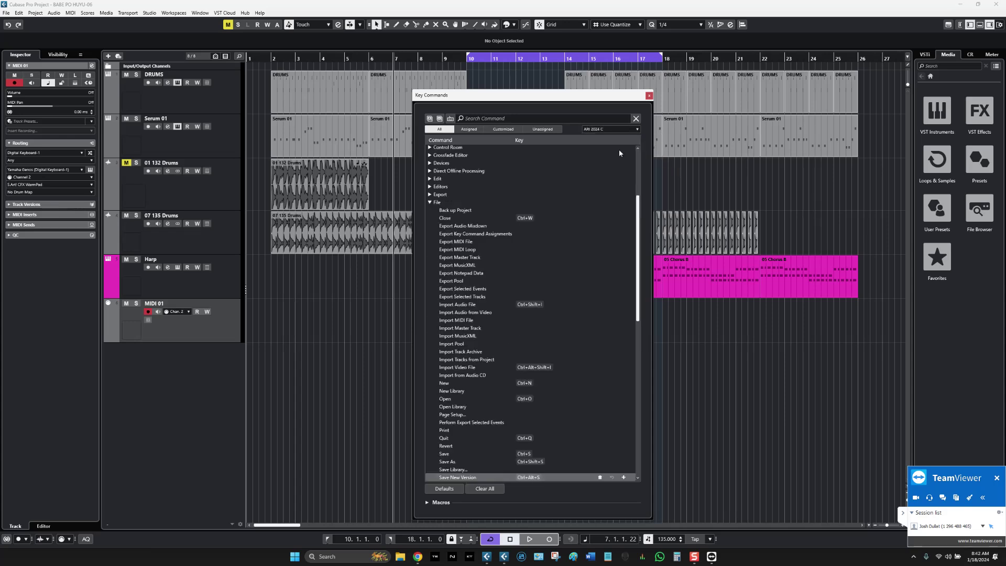
pyautogui.click(430, 202)
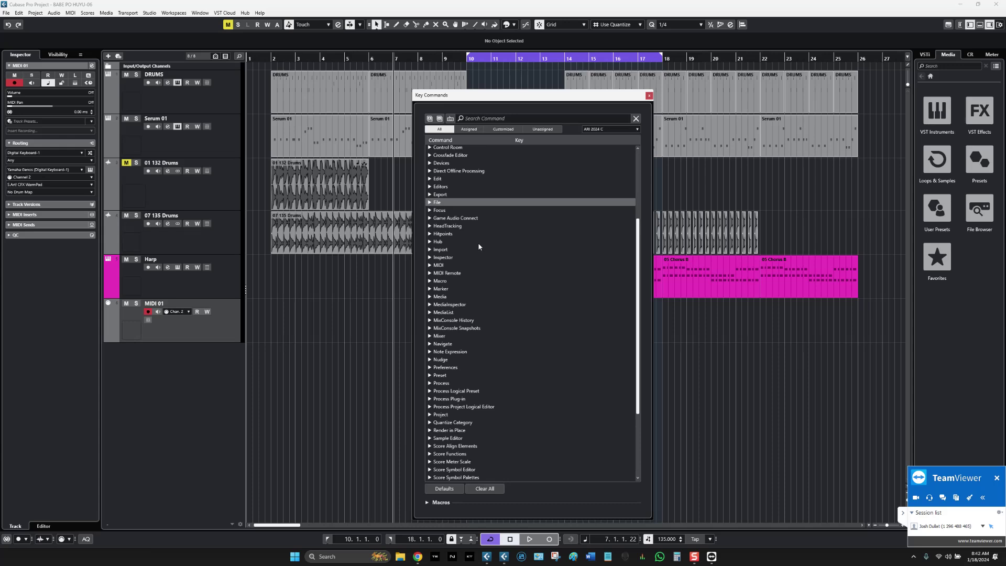
pyautogui.scroll(5, 498, 372)
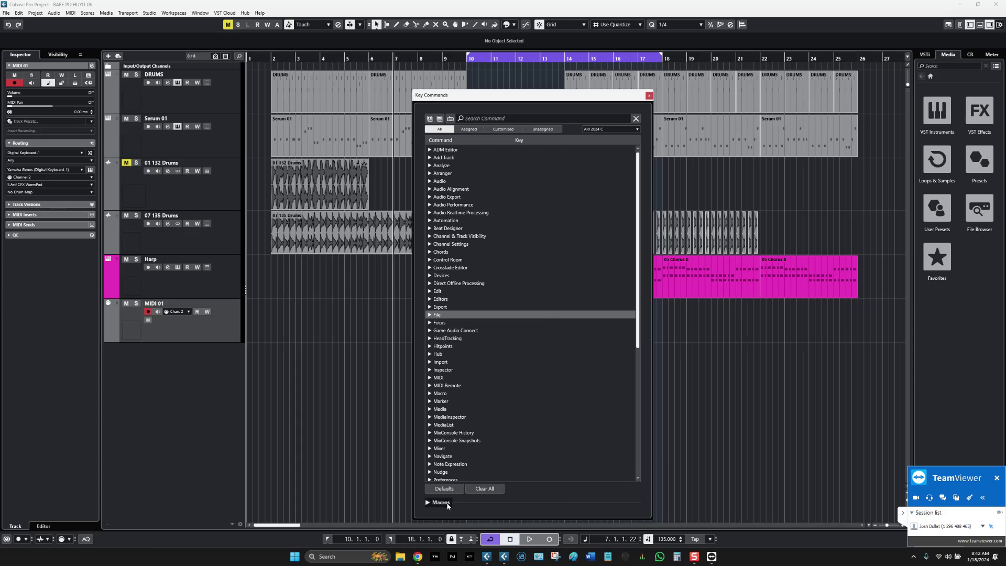
# Step: Expand the Macros section of the Key Commands dialog and load the custom preset ending in 2024 C again
pyautogui.click(426, 502)
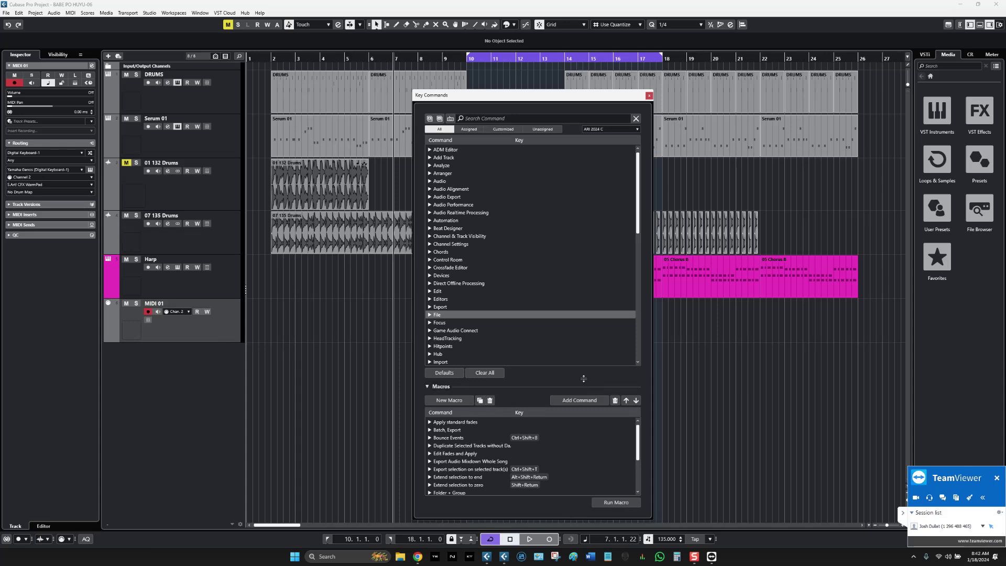
pyautogui.click(637, 130)
pyautogui.click(619, 148)
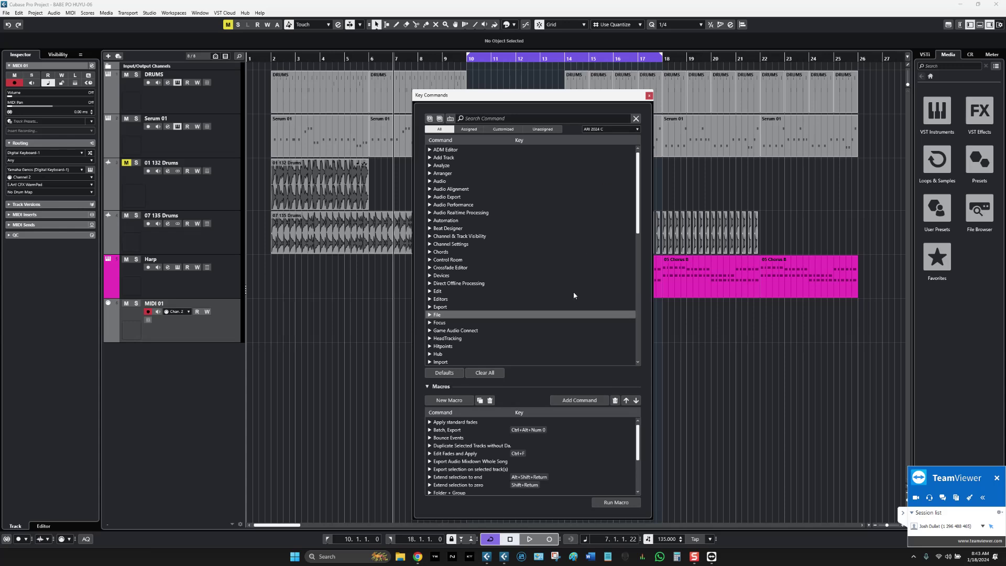
pyautogui.moveTo(577, 97)
pyautogui.mouseDown()
pyautogui.moveTo(583, 67)
pyautogui.moveTo(583, 82)
pyautogui.mouseUp()
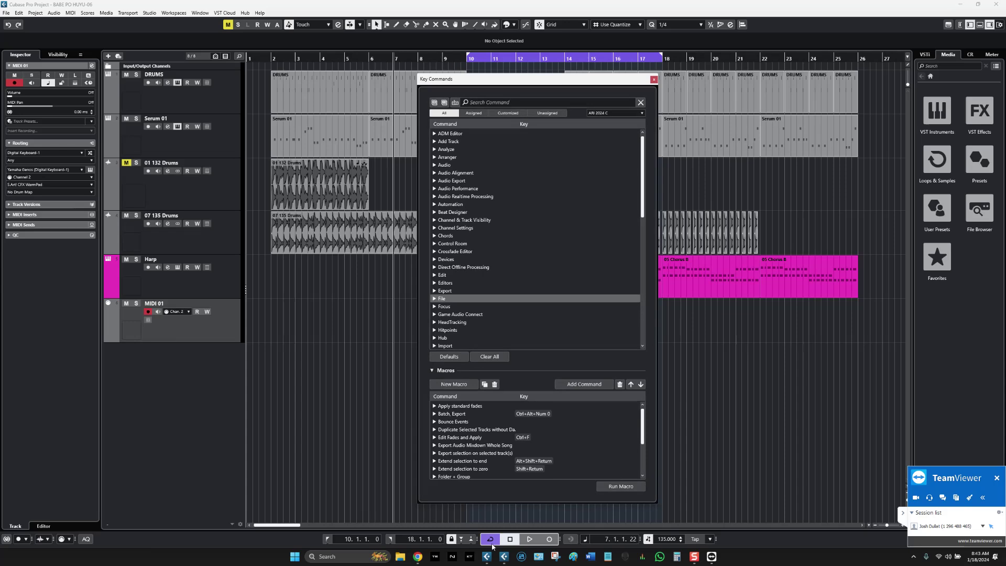
# Step: Switch back to Cubase 12, load the custom preset ending in 2024 D in its Key Commands dialog and confirm it
pyautogui.click(504, 559)
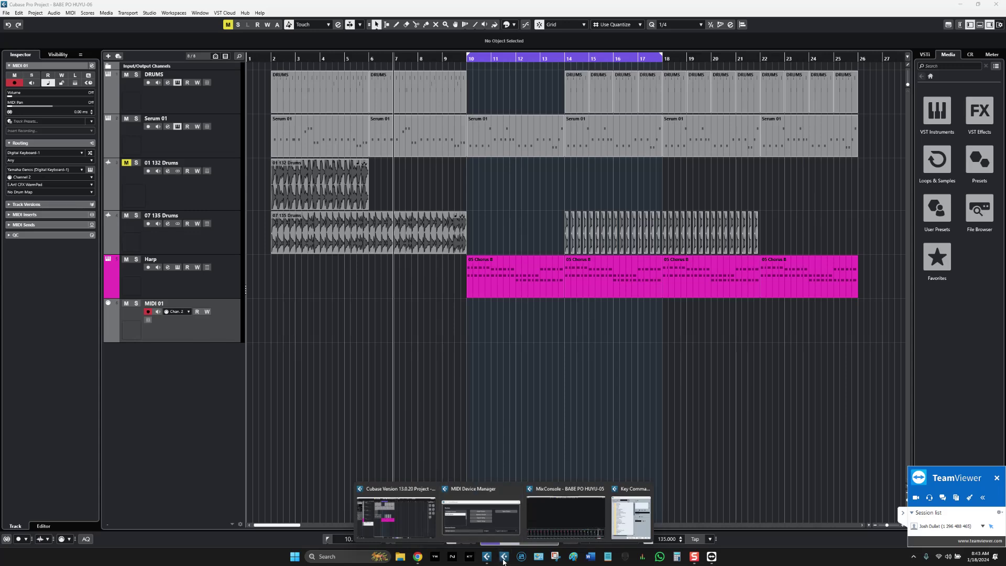
pyautogui.hotkey('alt', 'Tab')
pyautogui.hotkey('alt', 'Tab')
pyautogui.hotkey('alt', 'Tab')
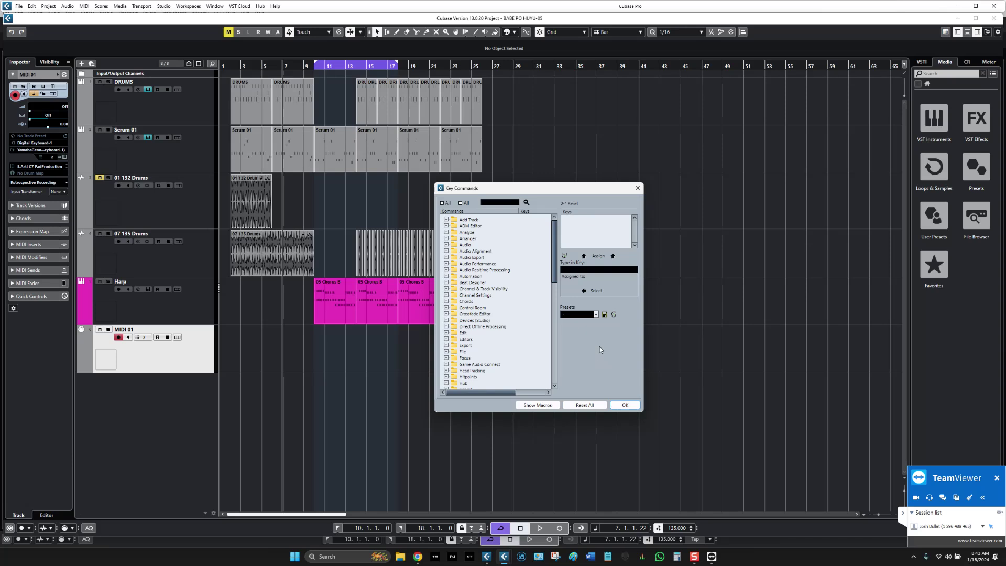
pyautogui.click(595, 315)
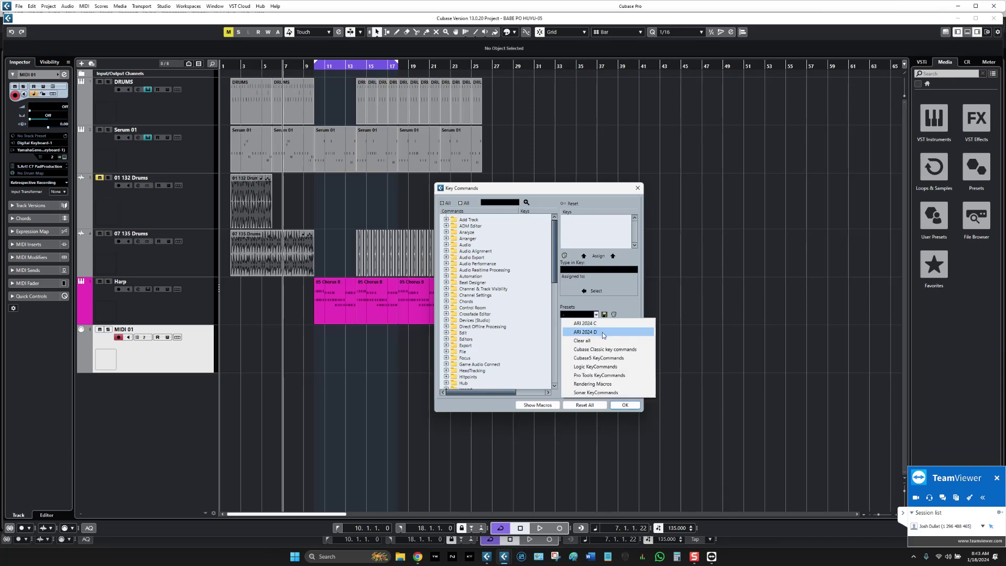
pyautogui.click(602, 332)
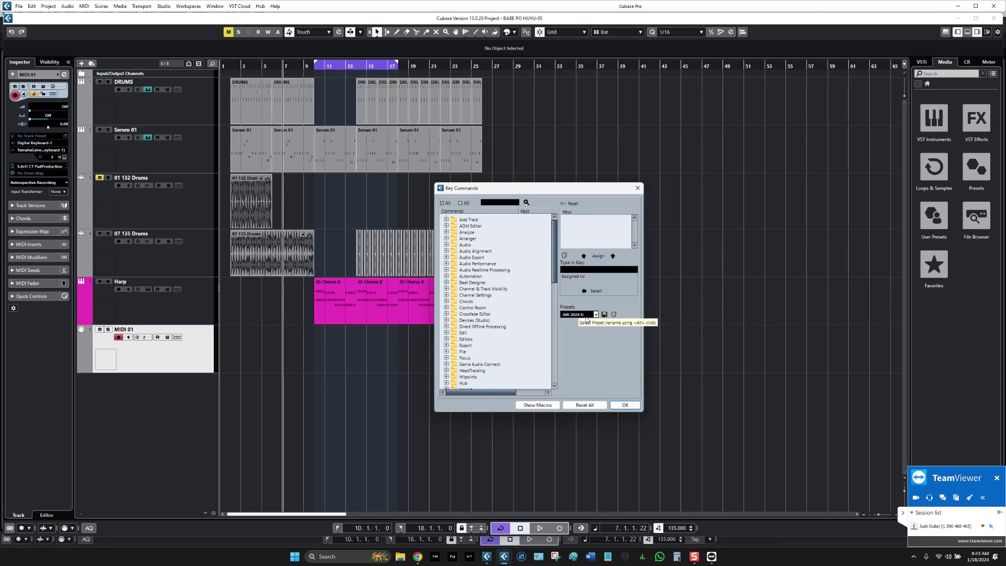
pyautogui.click(625, 405)
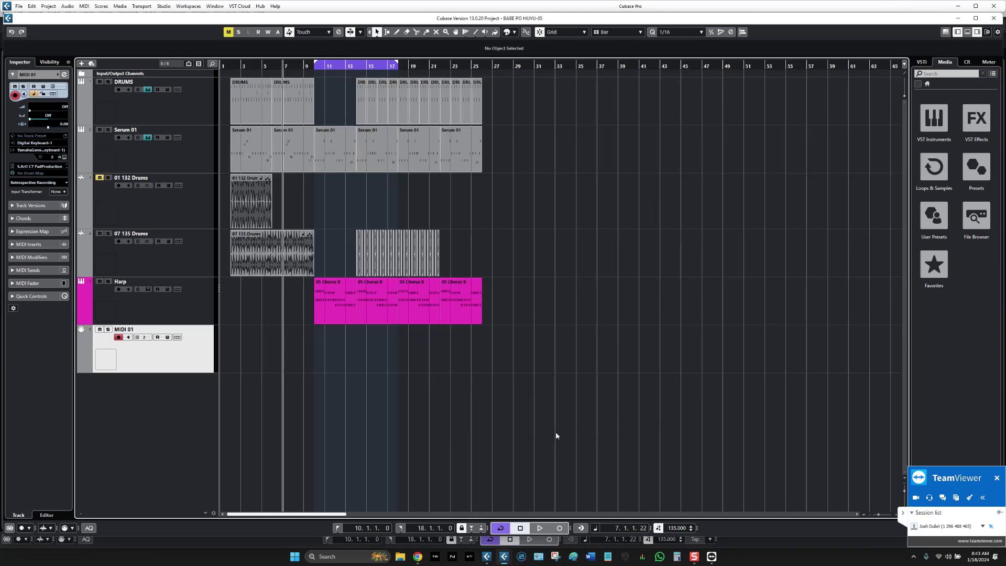
# Step: Bring up the MIDI Device Manager window from among the open windows and close it
pyautogui.hotkey('alt', 'Tab')
pyautogui.hotkey('alt', 'Tab')
pyautogui.hotkey('alt', 'Tab')
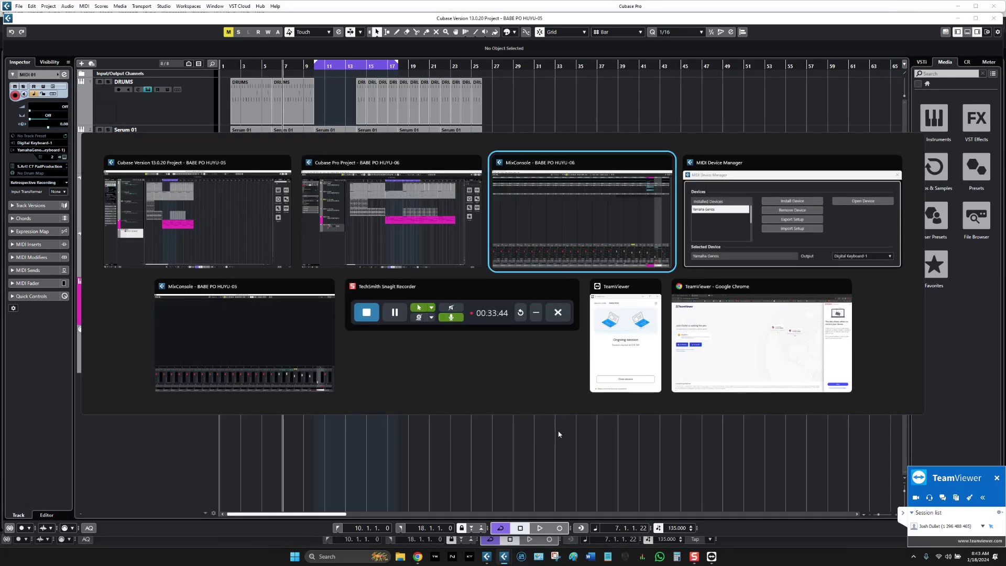
pyautogui.moveTo(483, 218); pyautogui.dragTo(415, 331)
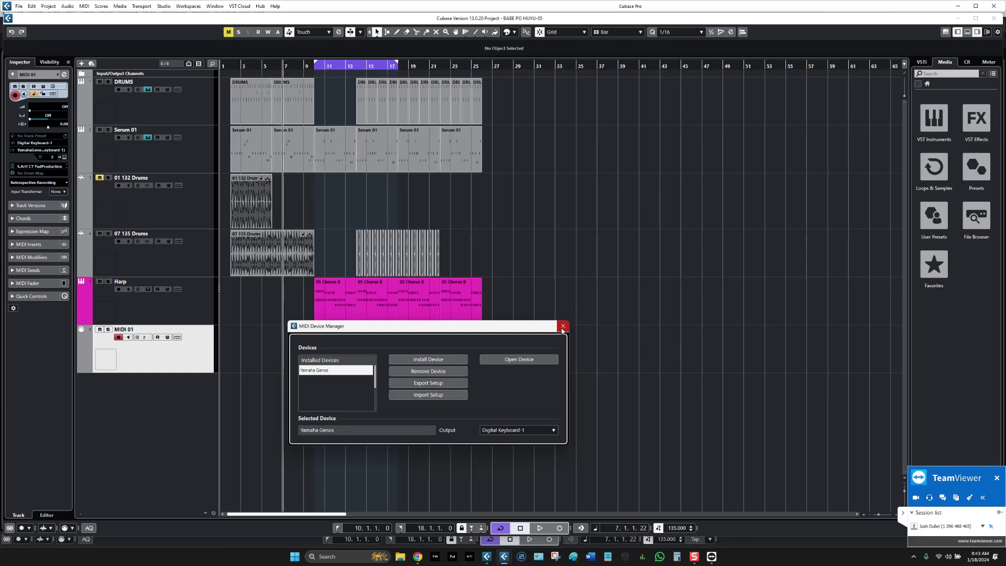
pyautogui.click(563, 326)
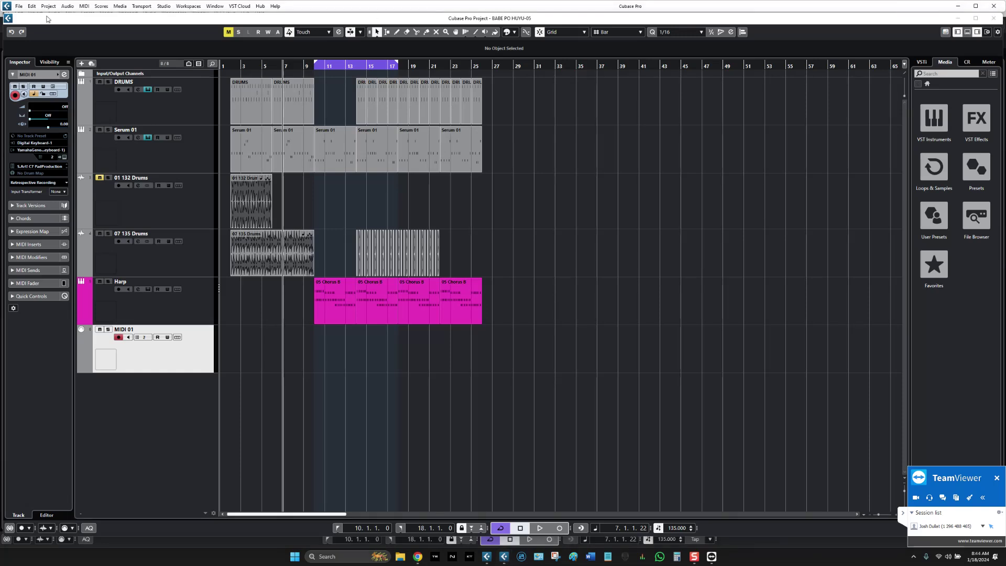
# Step: Reopen Cubase 12's Key Commands dialog, show and hide its macros for comparison, and close the dialog
pyautogui.click(32, 5)
pyautogui.click(61, 297)
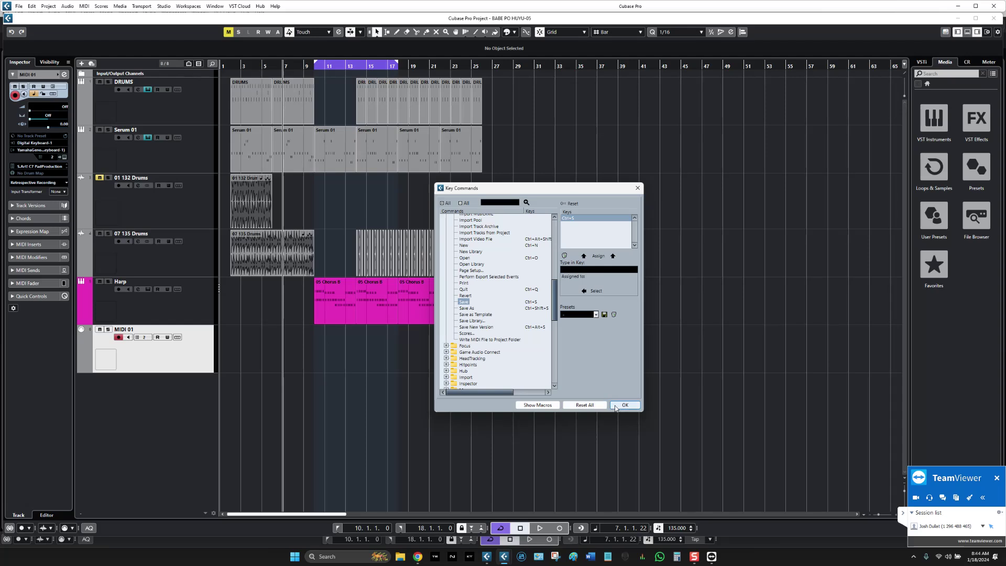
pyautogui.click(544, 408)
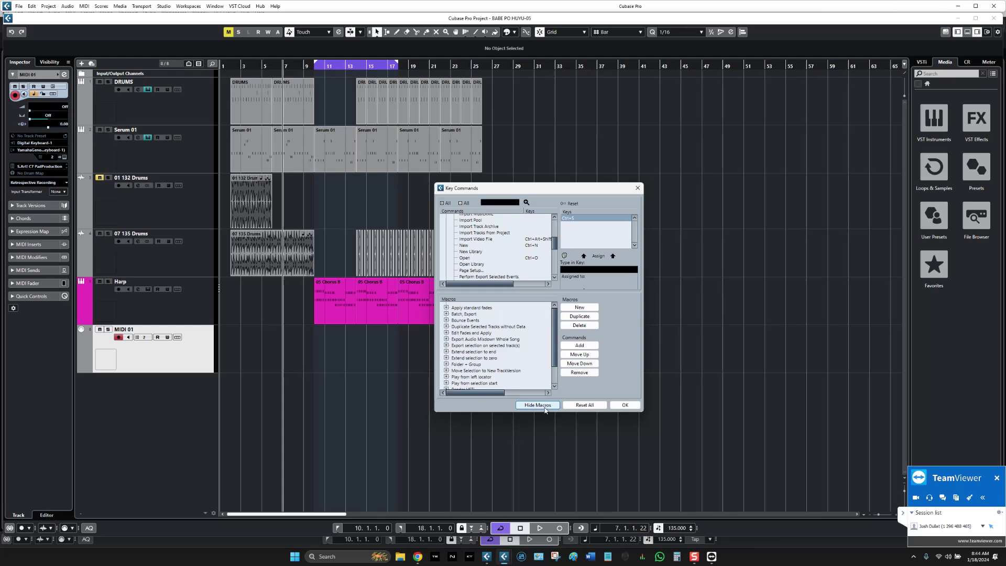
pyautogui.click(544, 408)
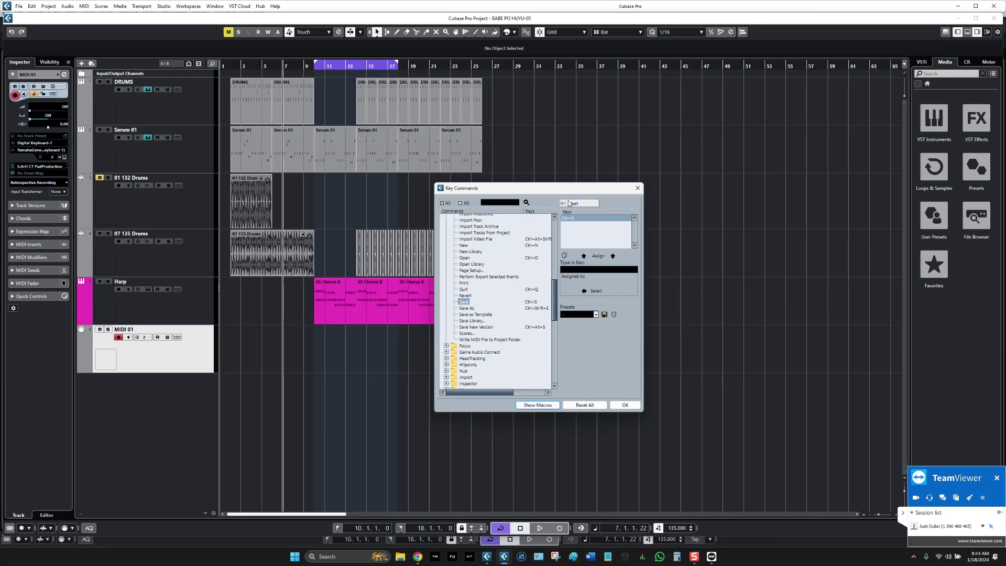
pyautogui.click(637, 187)
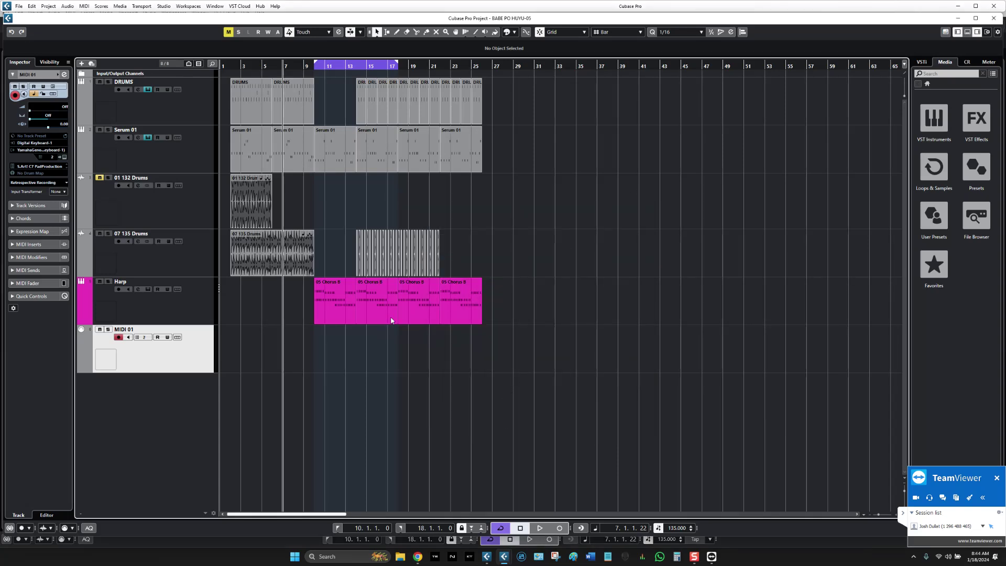
# Step: Switch to the Cubase 13 project, widen its Inspector, and move the Key Commands dialog clear of the track list
pyautogui.moveTo(419, 19)
pyautogui.mouseDown()
pyautogui.moveTo(419, 31)
pyautogui.moveTo(688, 72)
pyautogui.moveTo(589, 73)
pyautogui.moveTo(513, 41)
pyautogui.moveTo(447, 37)
pyautogui.moveTo(401, 19)
pyautogui.mouseUp()
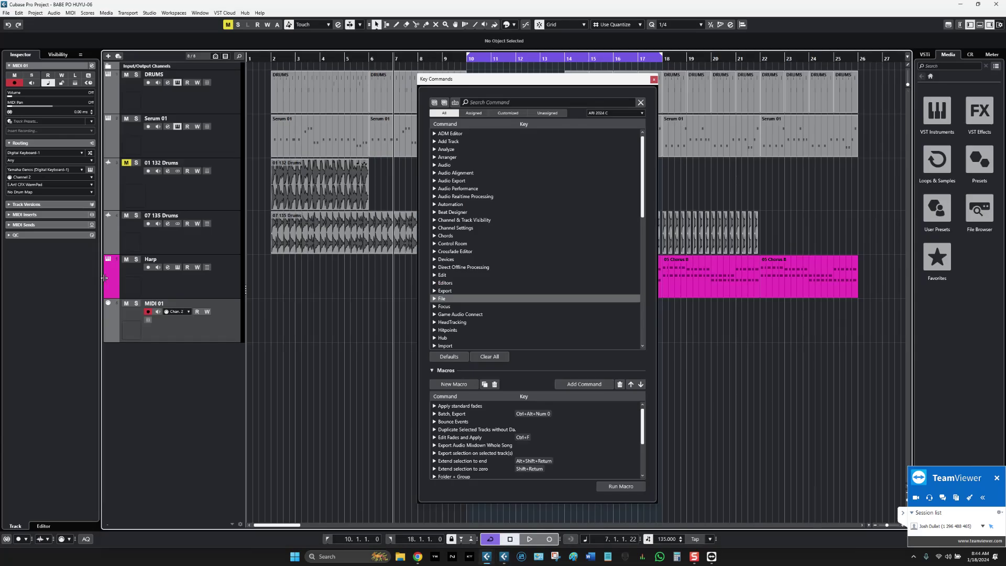
pyautogui.moveTo(104, 278); pyautogui.dragTo(147, 259)
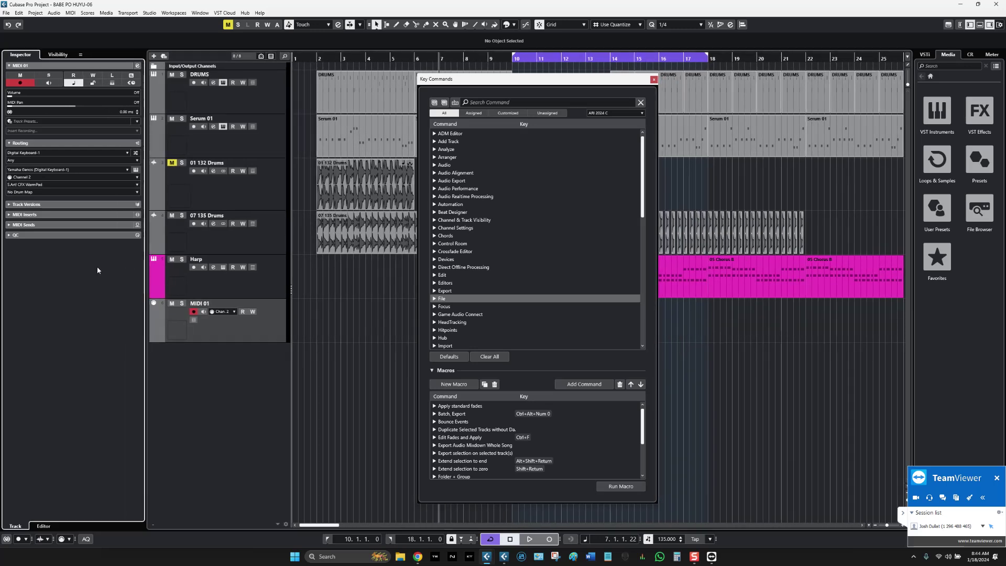
pyautogui.moveTo(145, 261)
pyautogui.mouseDown()
pyautogui.moveTo(120, 259)
pyautogui.moveTo(140, 262)
pyautogui.mouseUp()
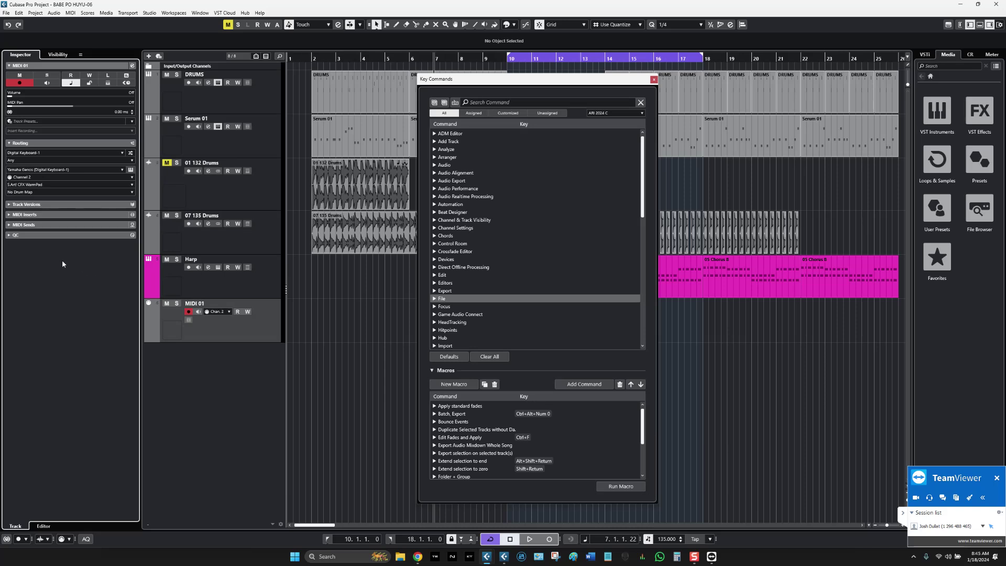
pyautogui.moveTo(549, 83); pyautogui.dragTo(577, 79)
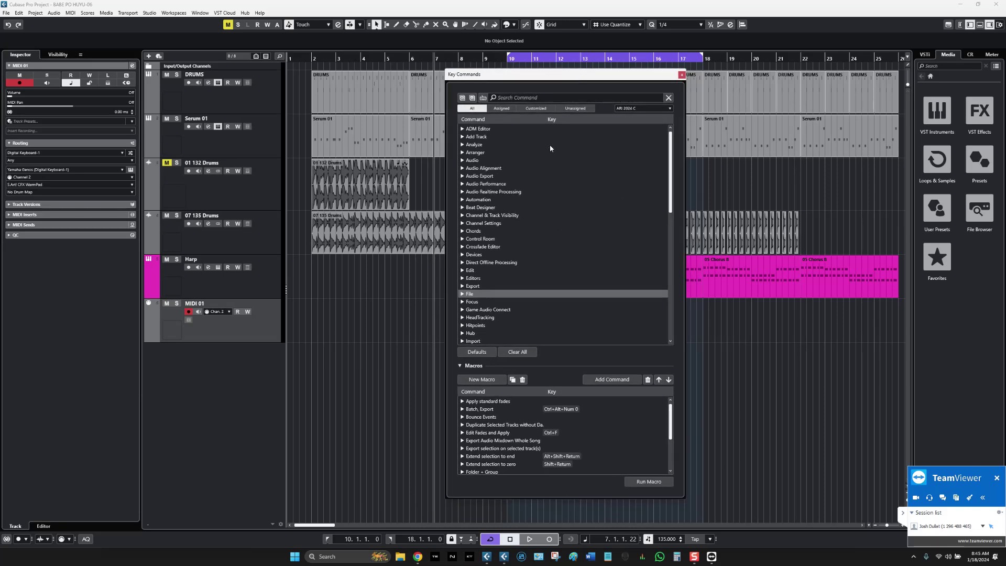
# Step: Reselect the custom key command preset ending in 2024 C, collapse the Macros section and close the Key Commands dialog
pyautogui.click(663, 112)
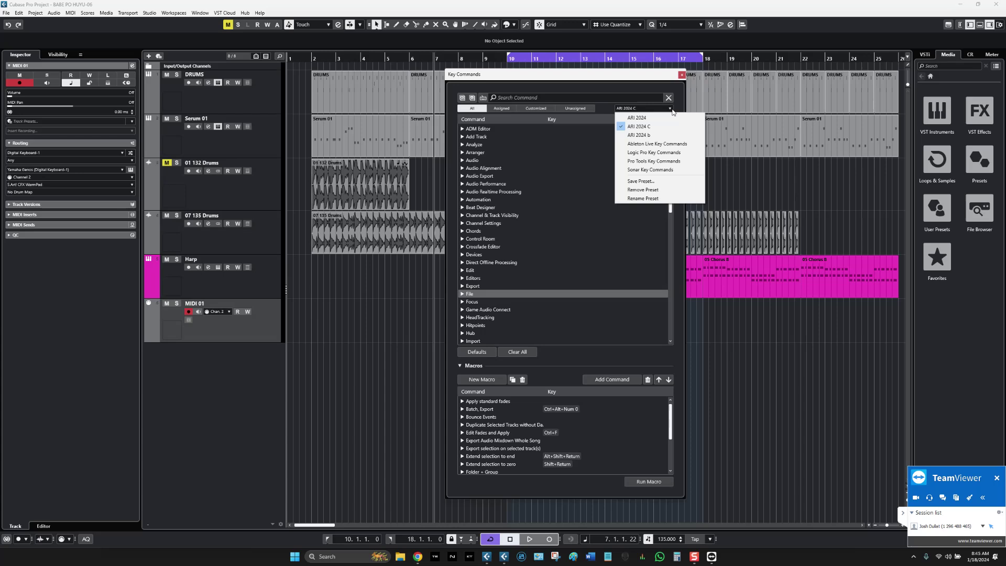
pyautogui.click(646, 129)
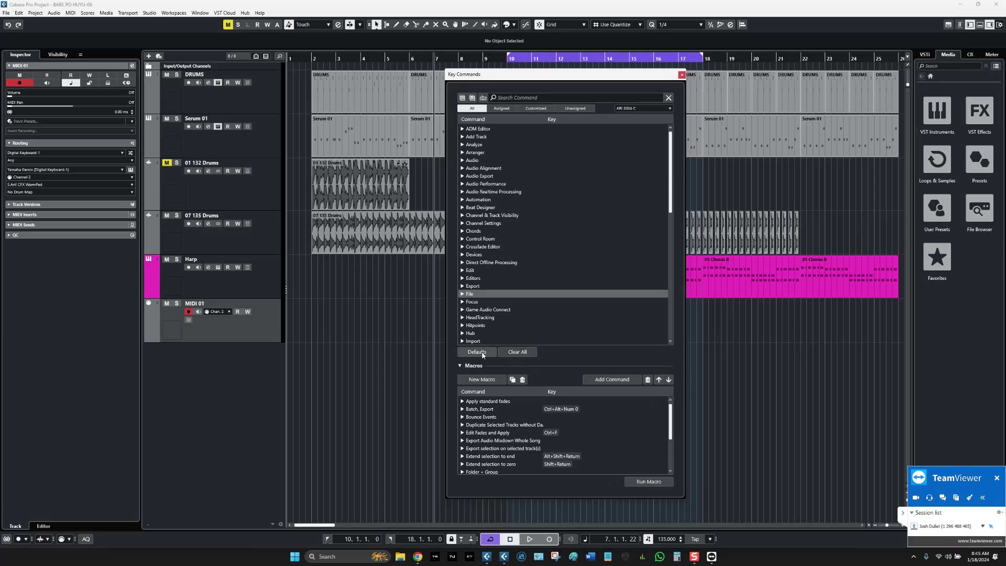
pyautogui.click(459, 366)
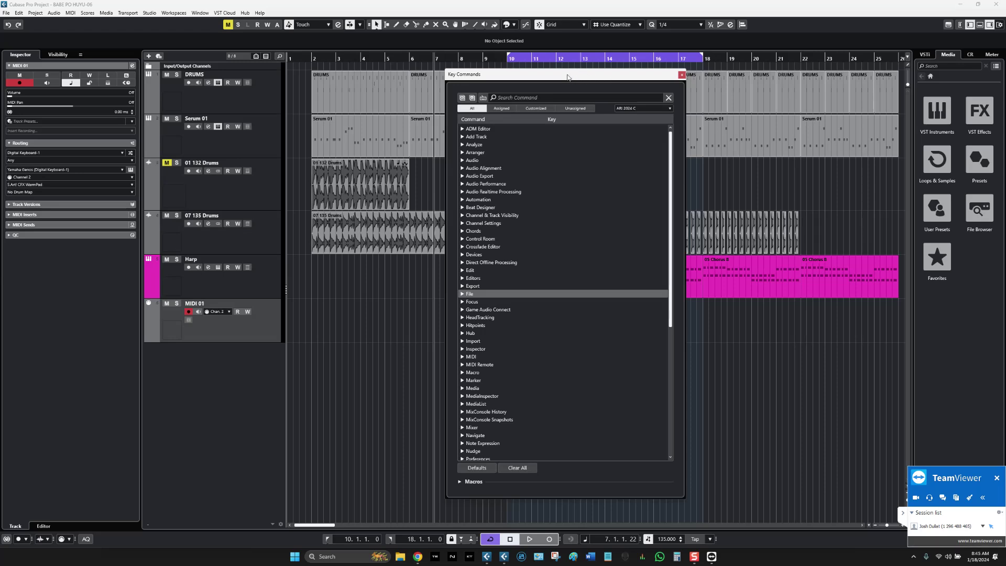
pyautogui.moveTo(577, 77); pyautogui.dragTo(621, 75)
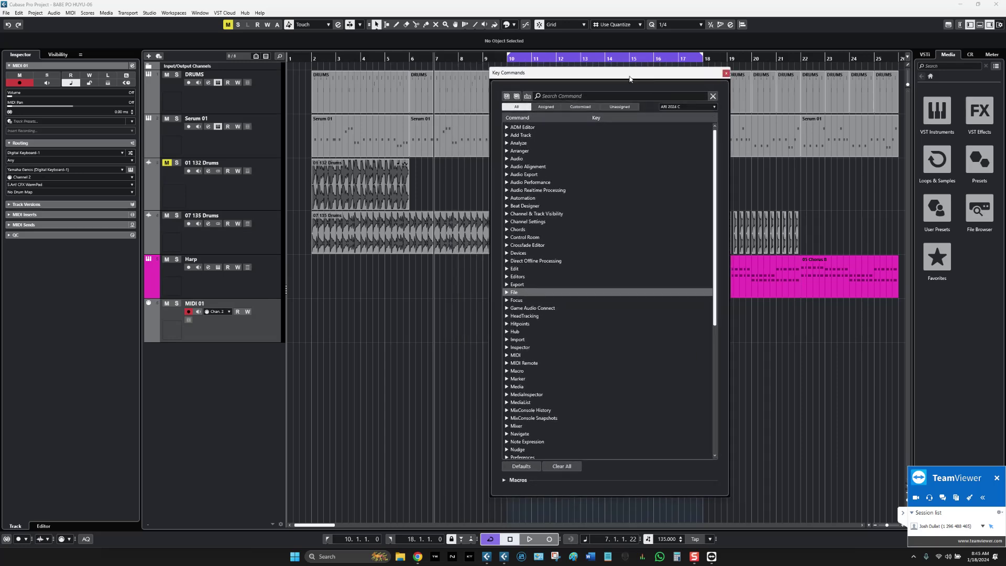
pyautogui.moveTo(616, 77); pyautogui.dragTo(615, 75)
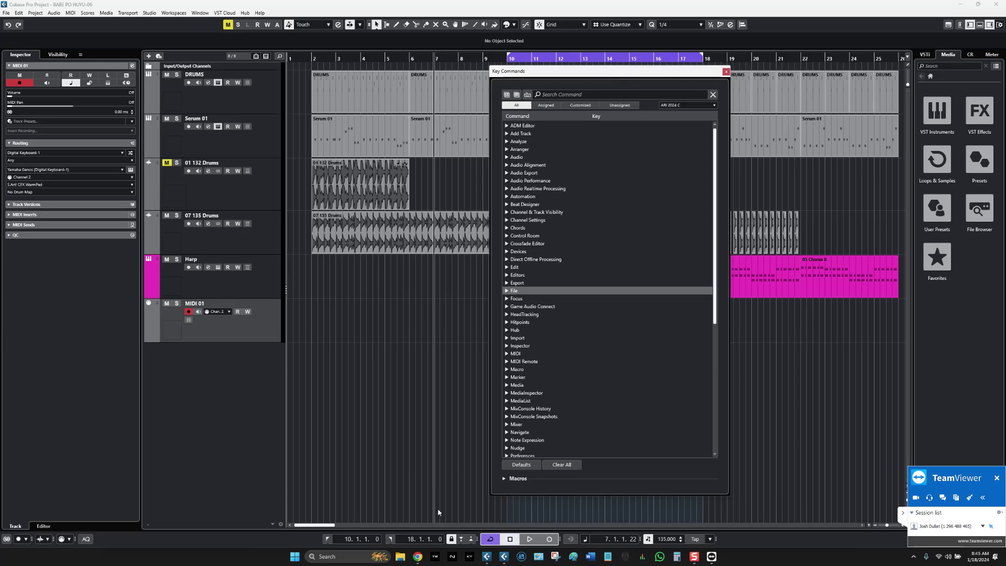
pyautogui.press('Escape')
# Step: Switch to File Explorer and look inside the Steinberg folder under Program Files (x86) on drive C, including Download Assistant
pyautogui.click(405, 558)
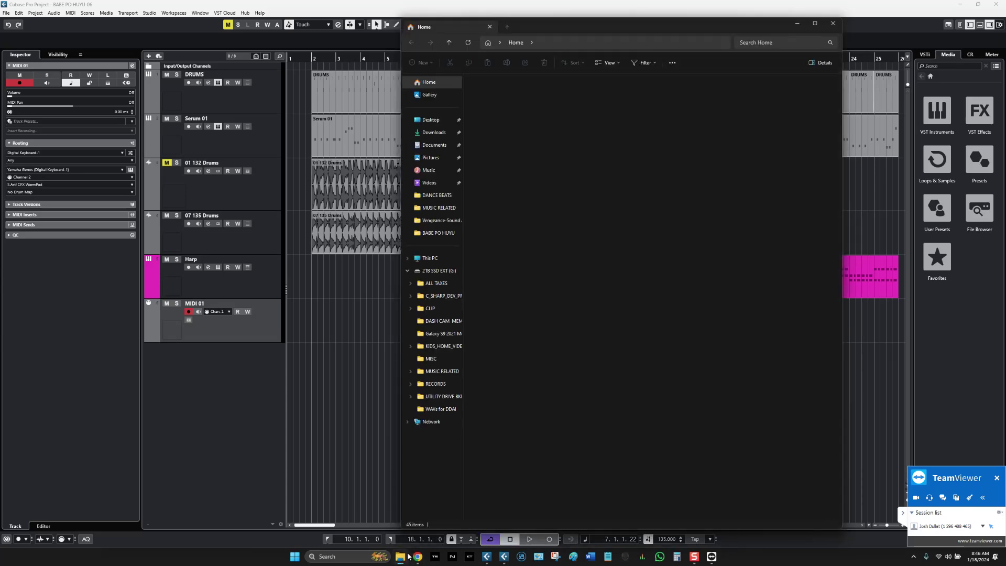
pyautogui.click(439, 260)
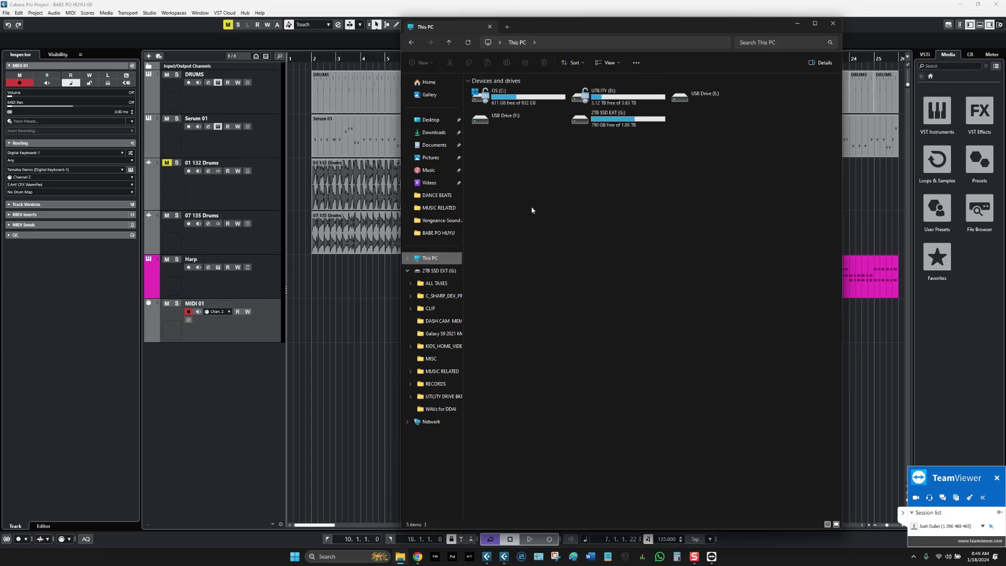
pyautogui.doubleClick(518, 119)
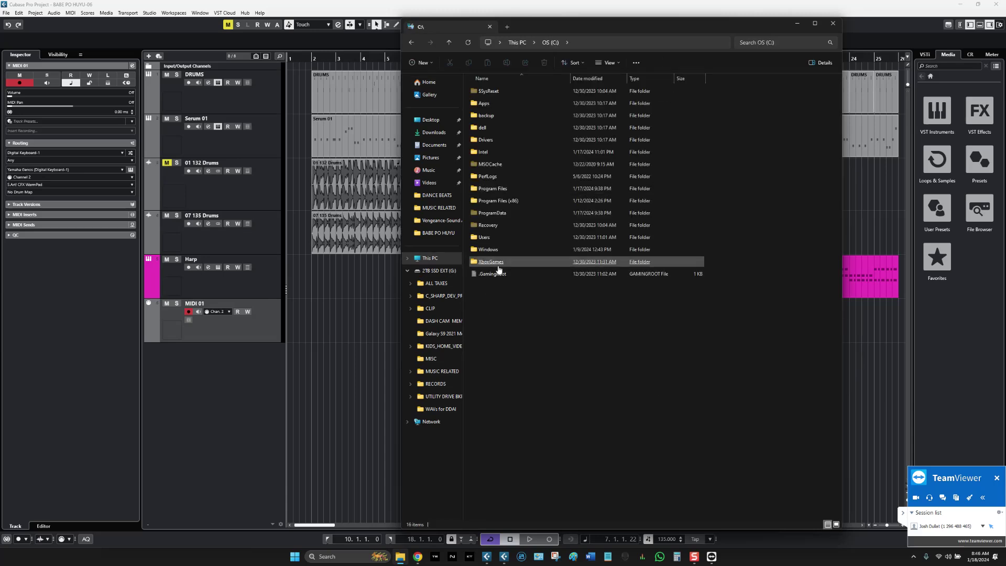
pyautogui.doubleClick(501, 202)
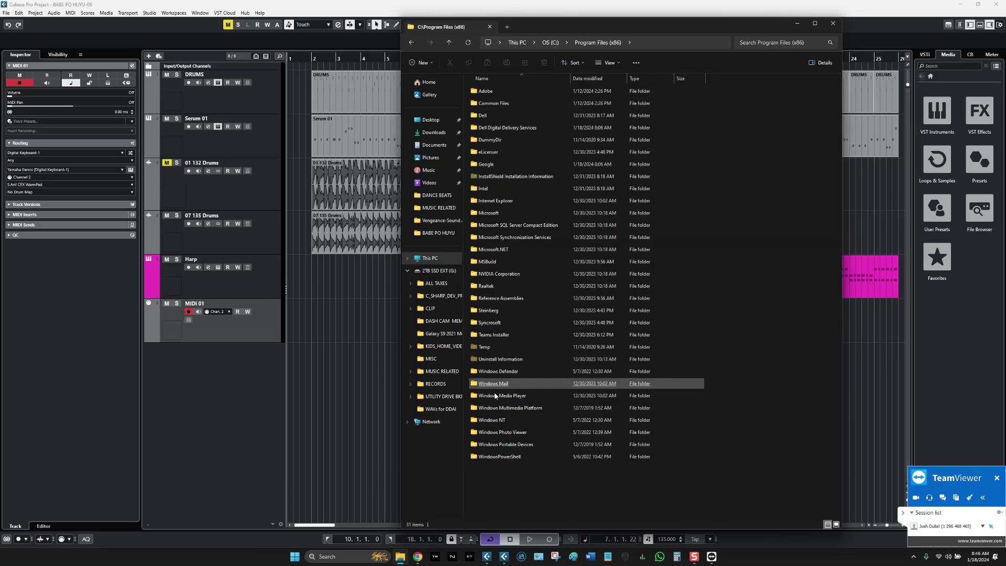
pyautogui.doubleClick(475, 310)
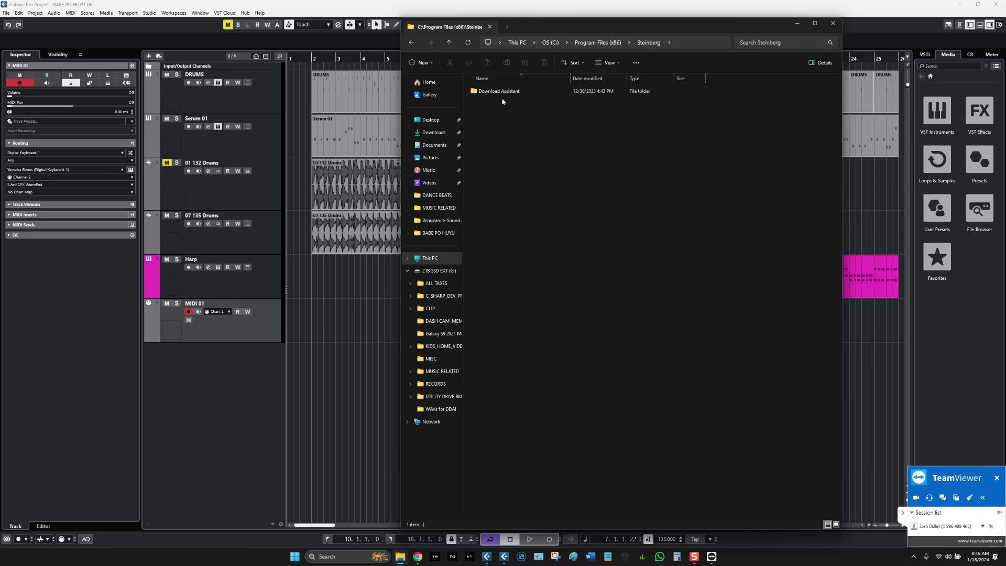
pyautogui.doubleClick(497, 91)
# Step: Return to the root of drive C and open the Steinberg folder inside Program Files
pyautogui.click(449, 43)
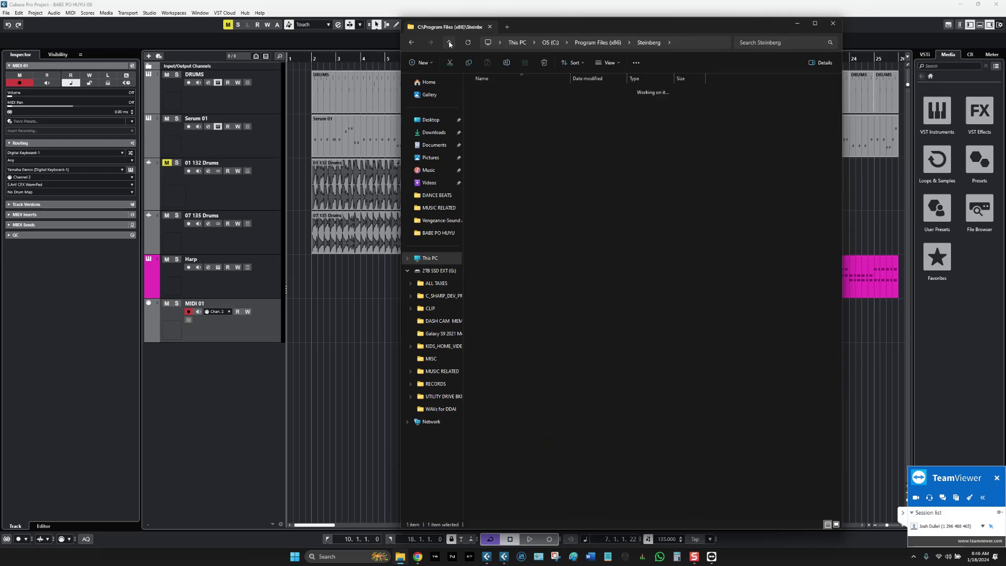
pyautogui.click(449, 43)
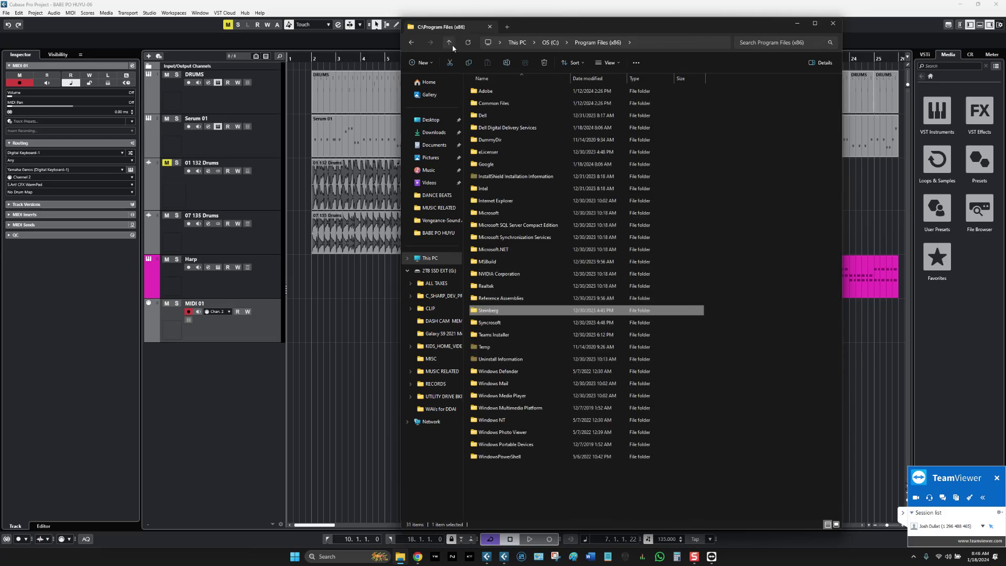
pyautogui.click(449, 42)
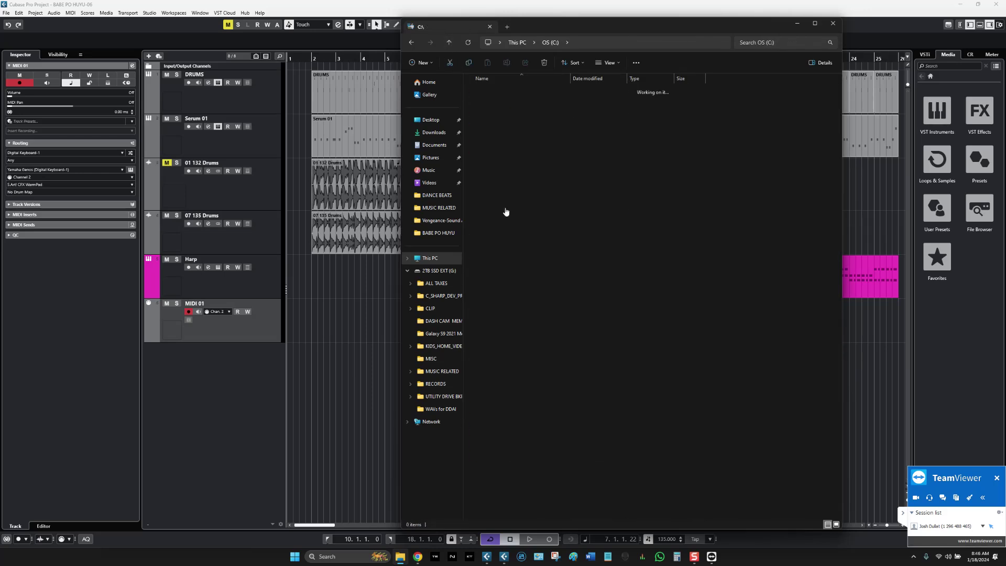
pyautogui.doubleClick(493, 273)
pyautogui.click(496, 336)
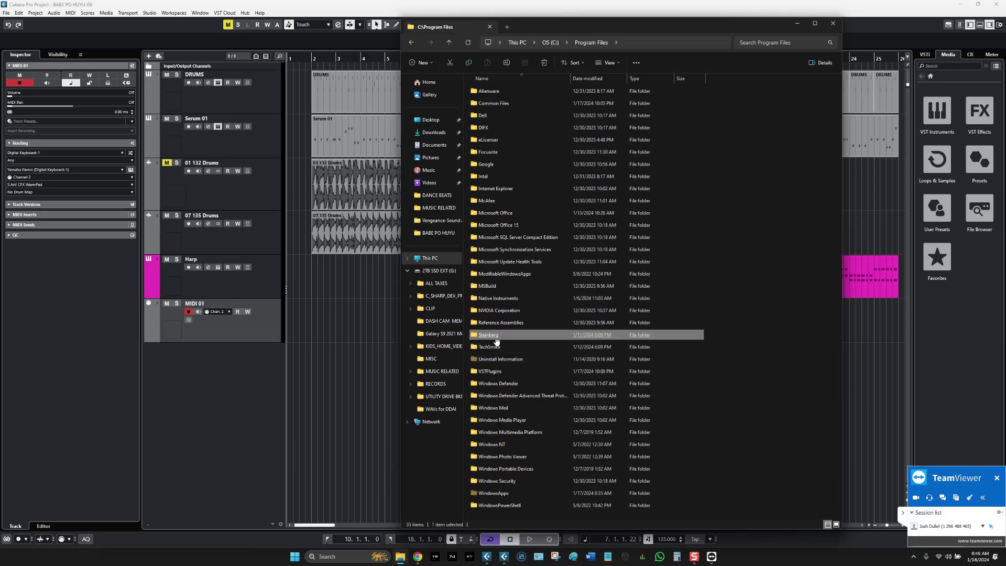
pyautogui.doubleClick(496, 336)
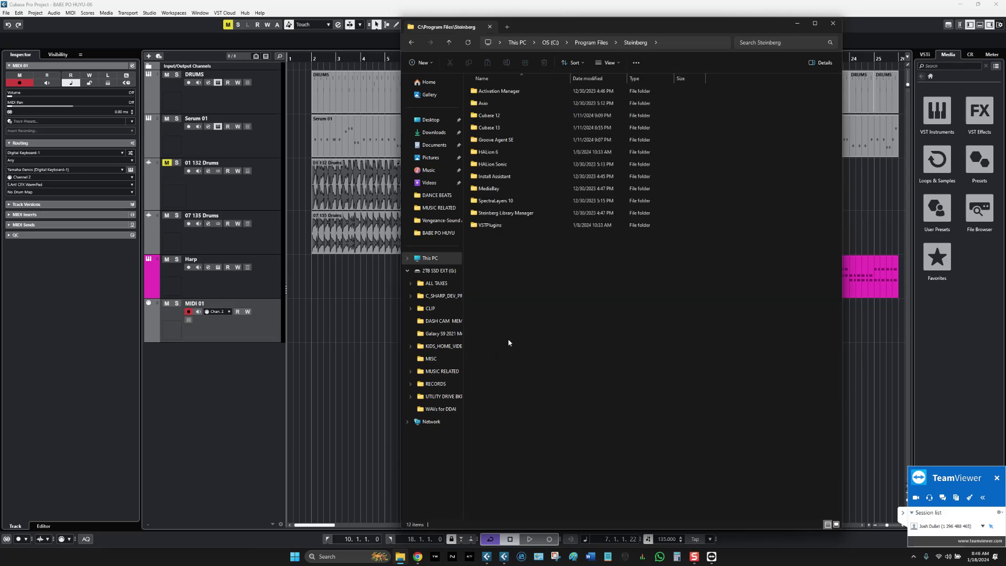
# Step: View the contents of the Cubase 13 program folder, and open the neighbouring Cubase 12 folder for comparison
pyautogui.doubleClick(489, 128)
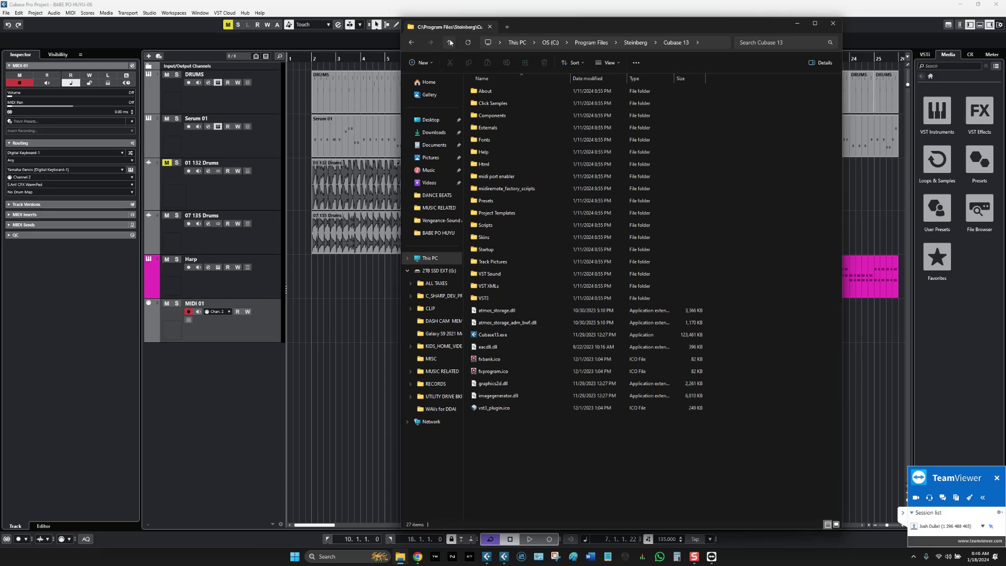
pyautogui.click(449, 43)
pyautogui.doubleClick(489, 115)
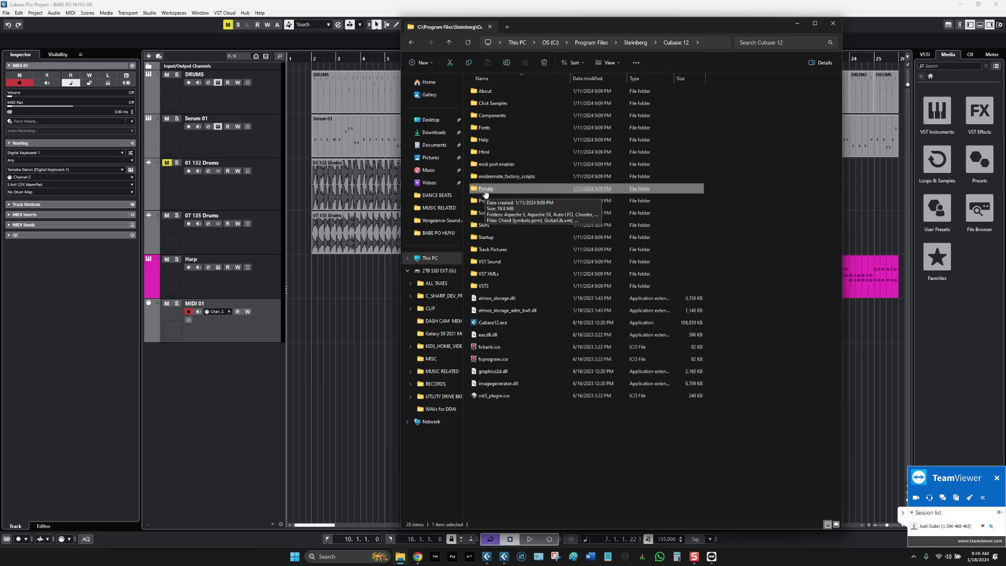
# Step: Inspect the files in Cubase 12's midi port enabler folder and return to the Cubase 12 folder
pyautogui.click(494, 161)
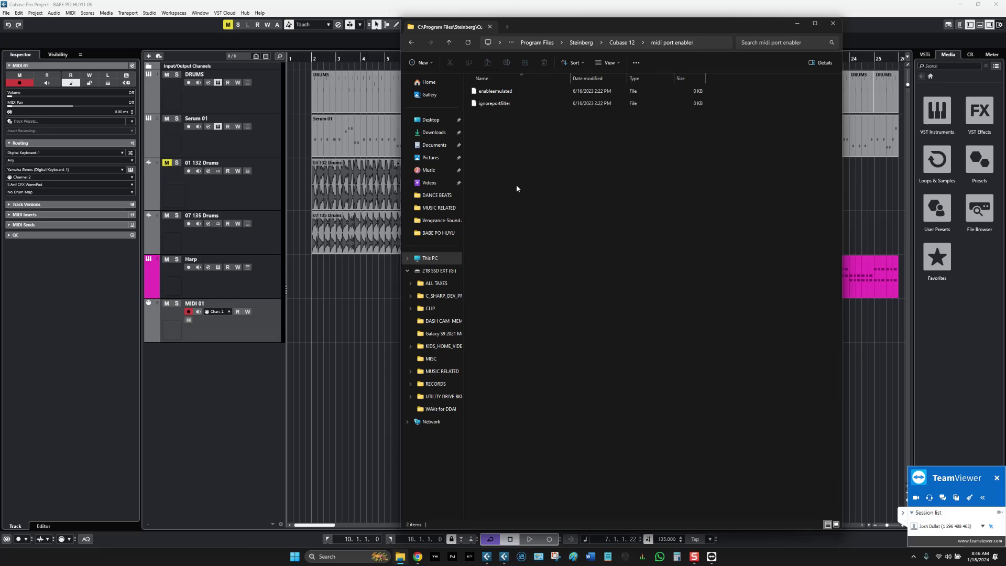
pyautogui.click(449, 43)
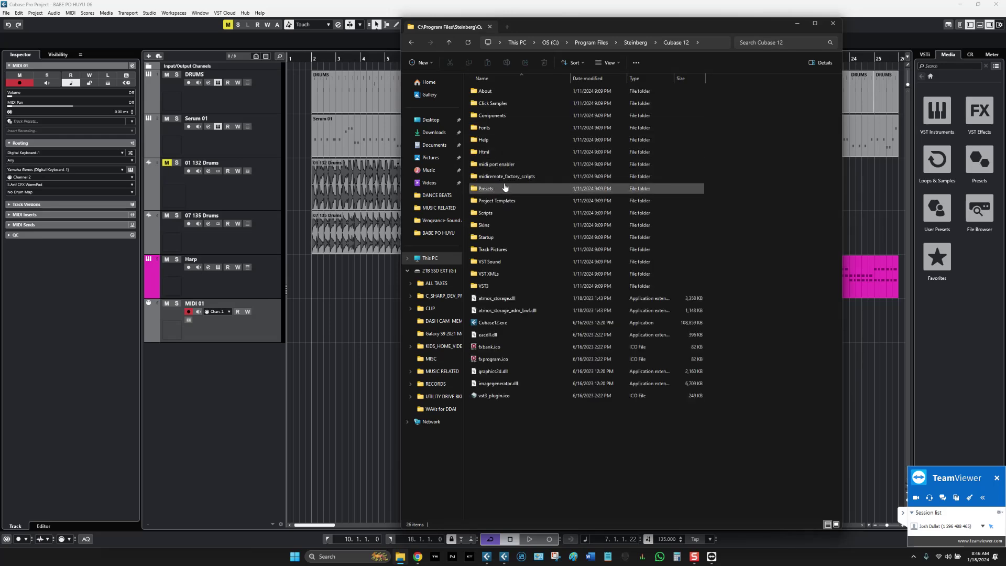
pyautogui.doubleClick(502, 166)
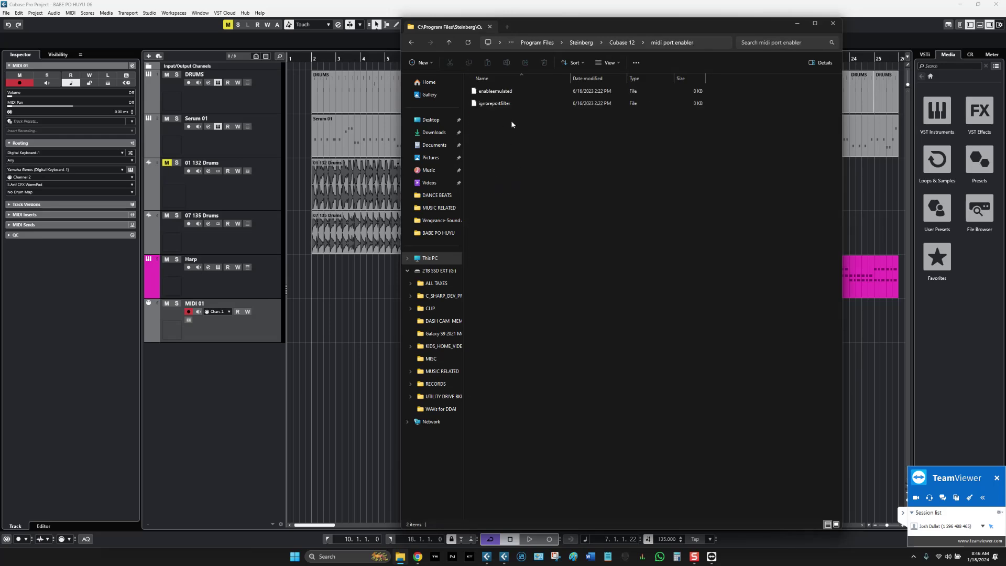
pyautogui.click(449, 44)
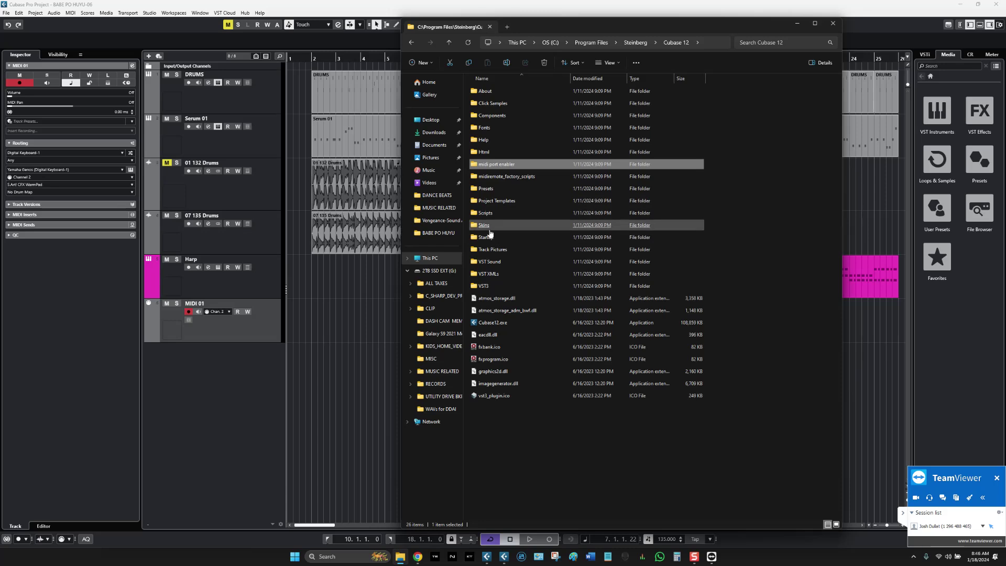
# Step: Open Cubase 12's Skins folder, try to open skin.srf, and go back up one level
pyautogui.click(503, 229)
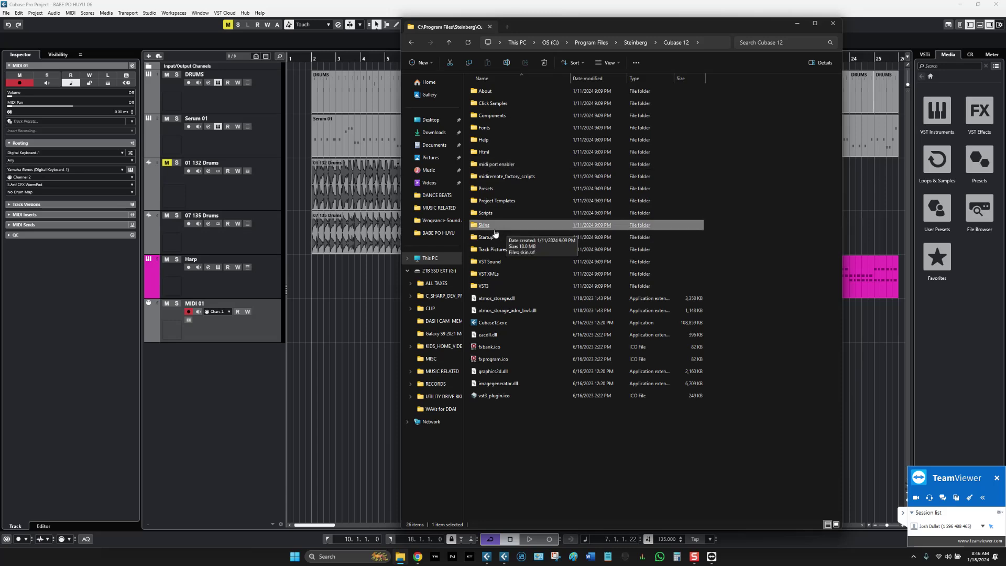
pyautogui.press('Return')
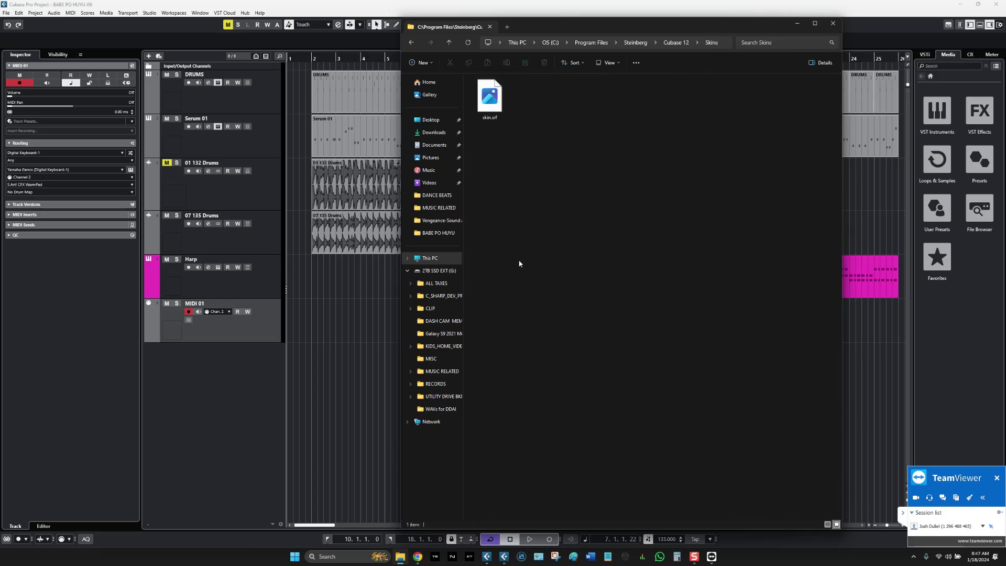
pyautogui.doubleClick(498, 120)
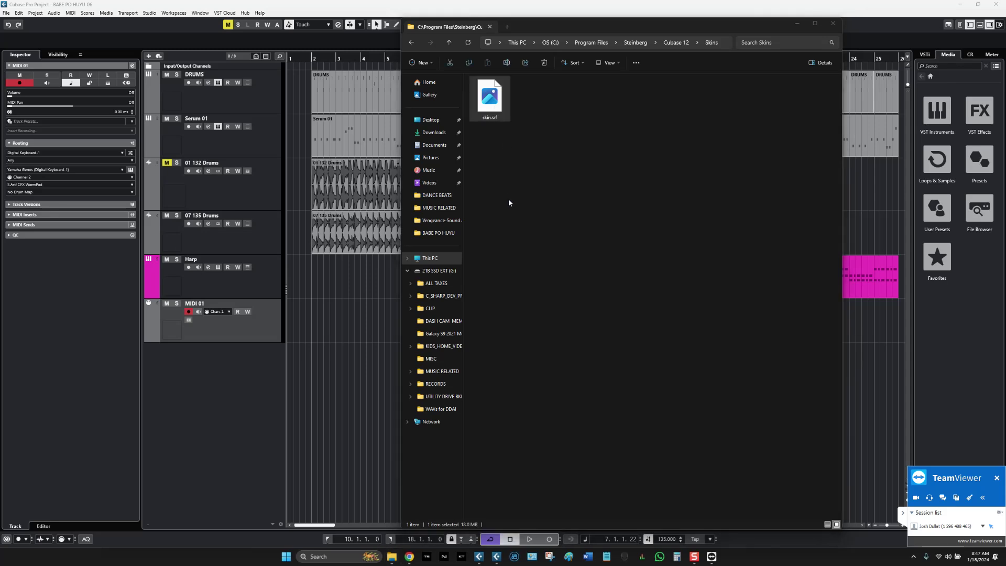
pyautogui.click(451, 43)
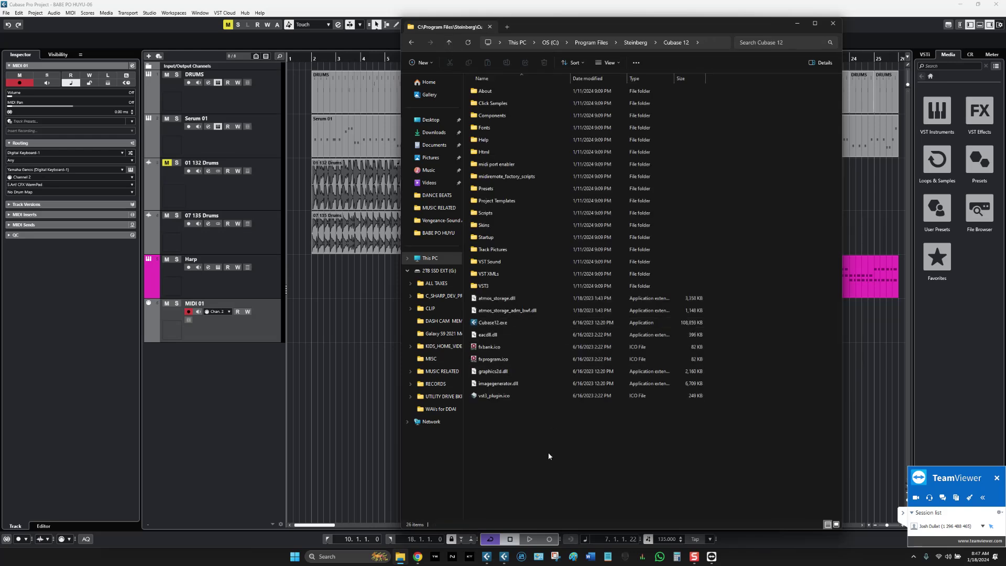
# Step: Check which plug-ins are in Cubase 12's VST3 folder, return to the parent folder and clear the selection
pyautogui.doubleClick(480, 285)
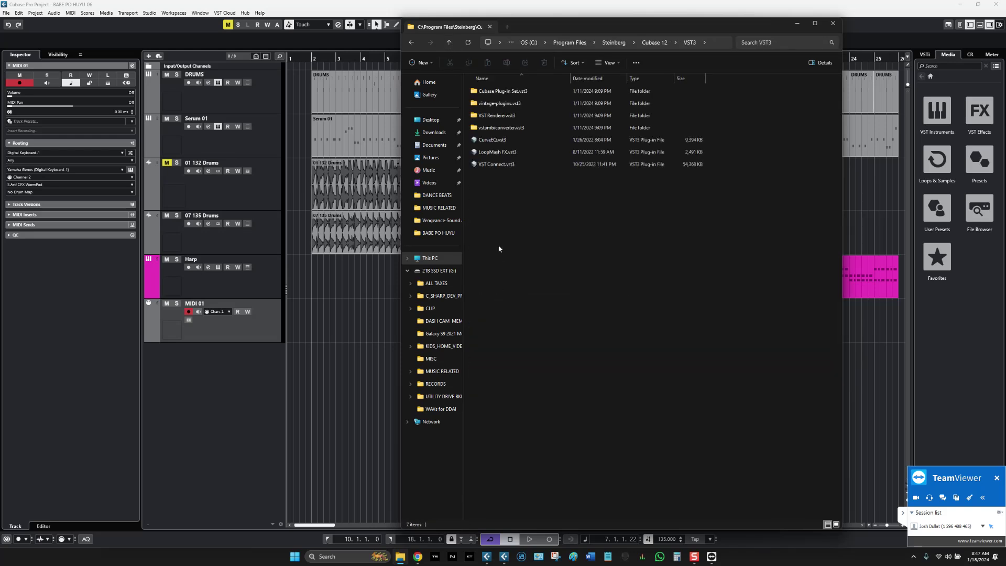
pyautogui.click(450, 42)
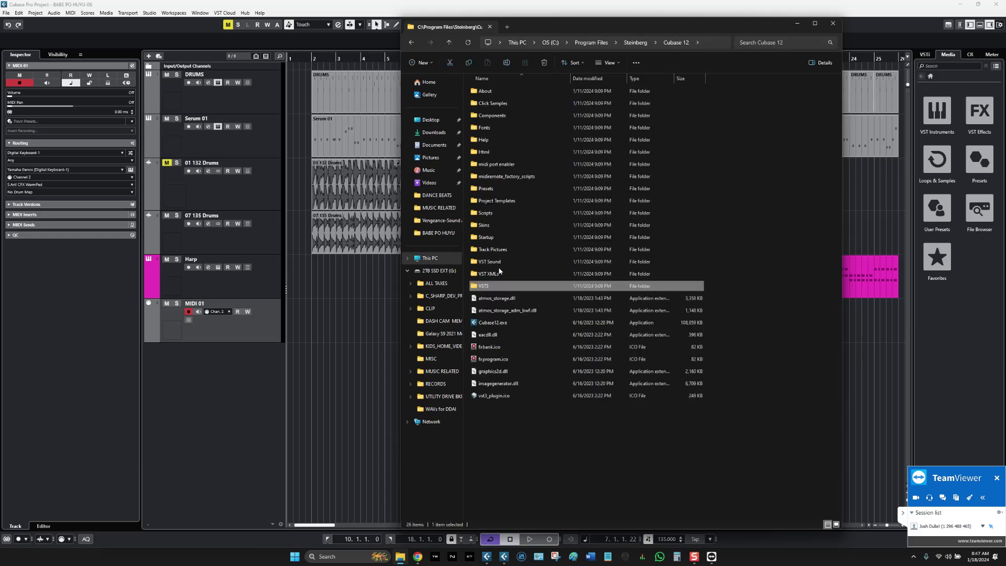
pyautogui.click(506, 448)
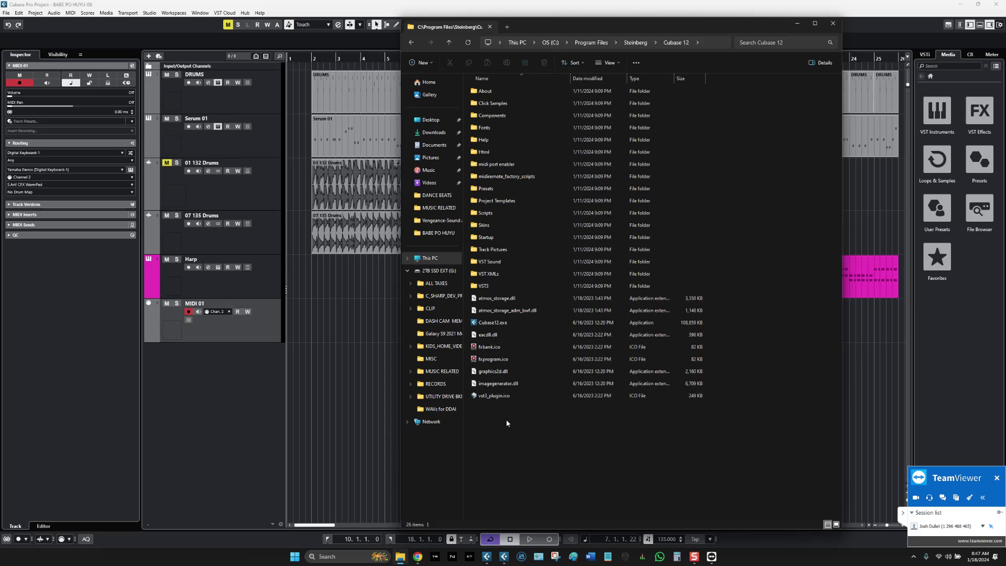
# Step: Examine the loose files in the Cubase 12 folder, including the atmos_storage and eacdll DLLs and the ICO files, and their modified dates
pyautogui.click(489, 363)
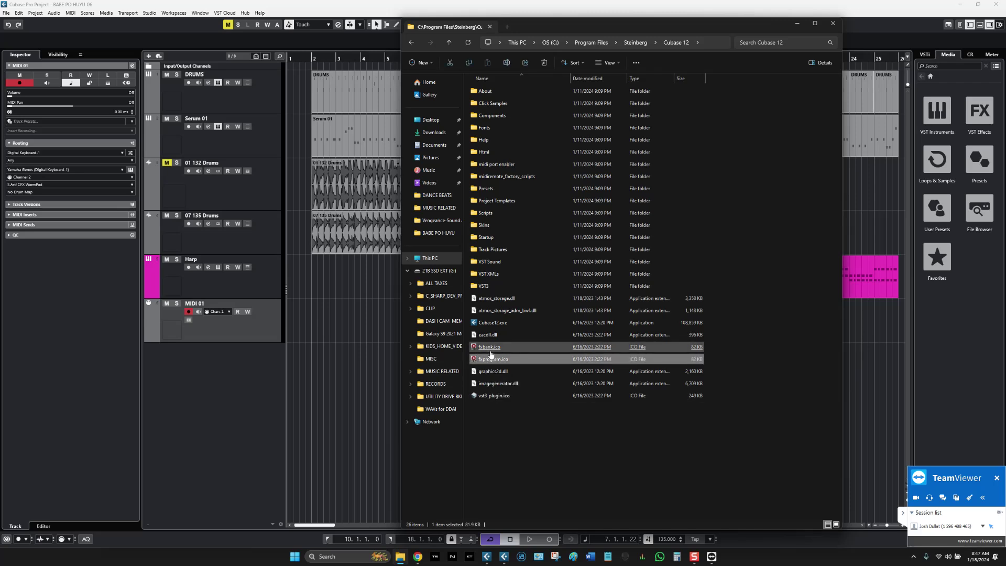
pyautogui.click(491, 355)
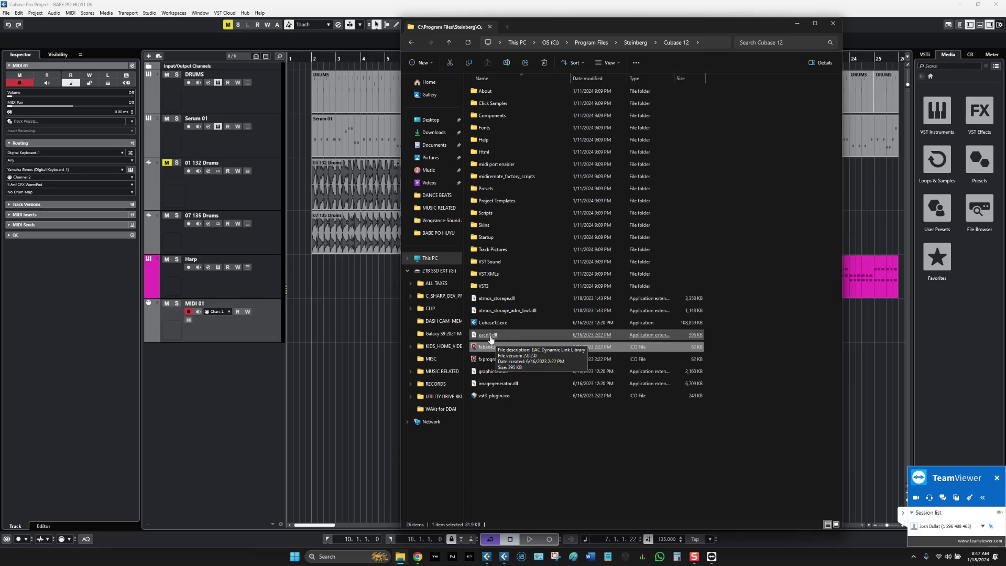
pyautogui.click(491, 339)
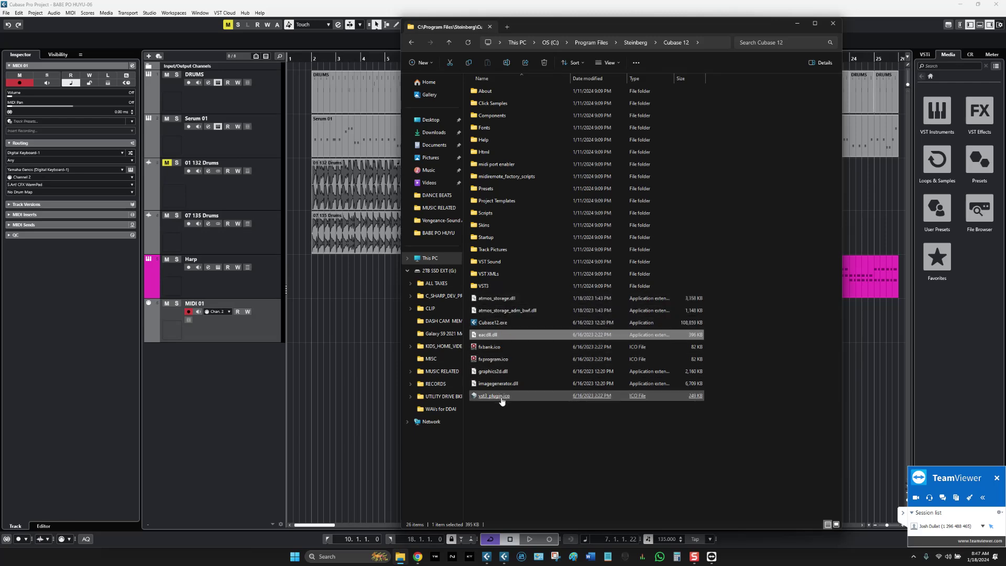
pyautogui.click(502, 299)
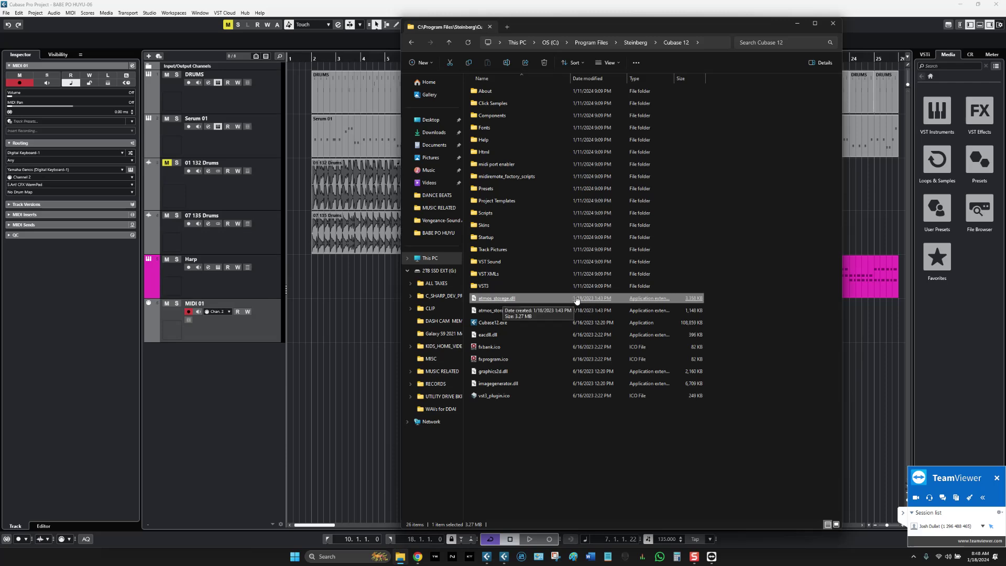
pyautogui.click(595, 337)
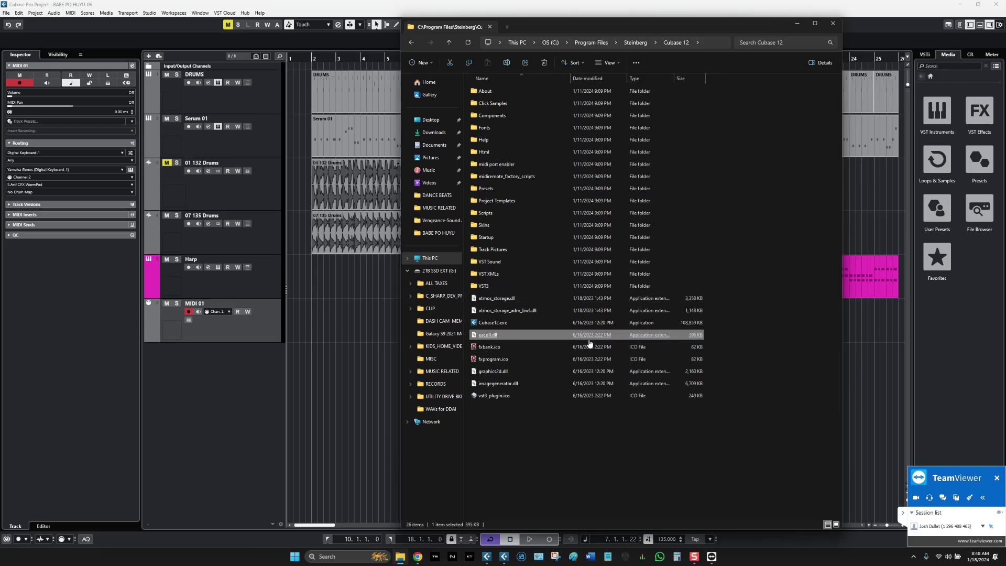
pyautogui.click(598, 397)
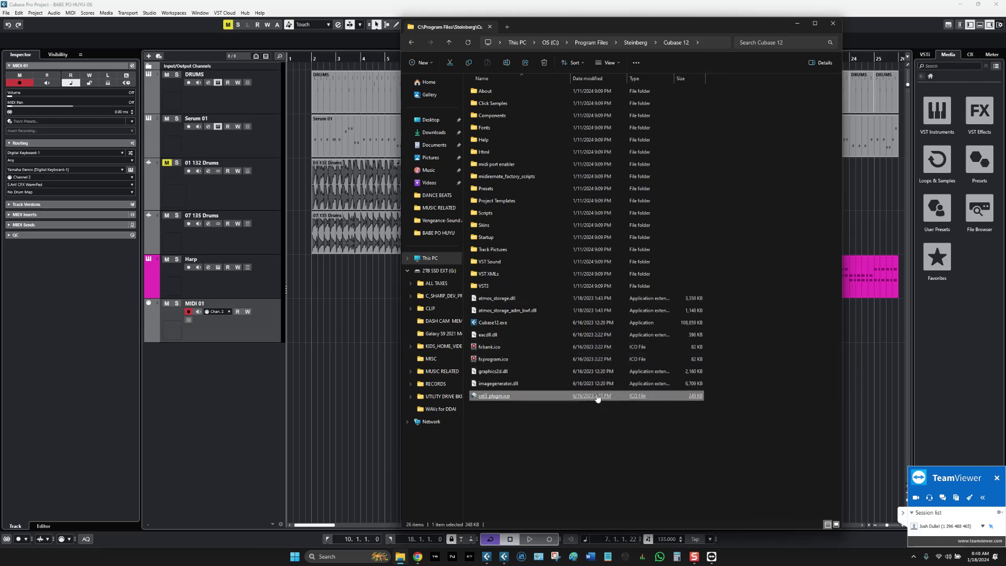
pyautogui.click(529, 312)
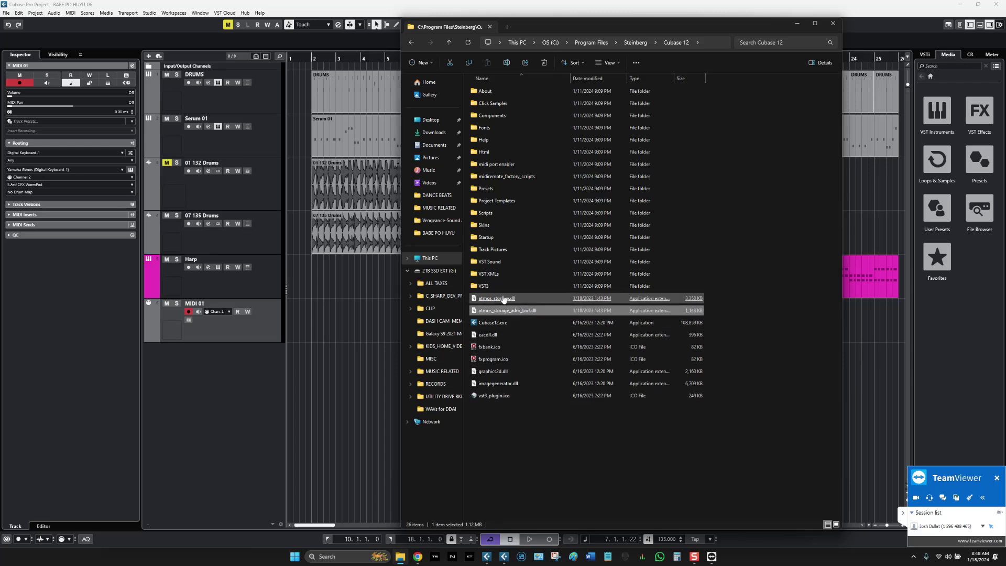
# Step: Check atmos_storage.dll and imagegenerator.dll individually in the Cubase 12 folder, clearing the selection after each
pyautogui.click(507, 301)
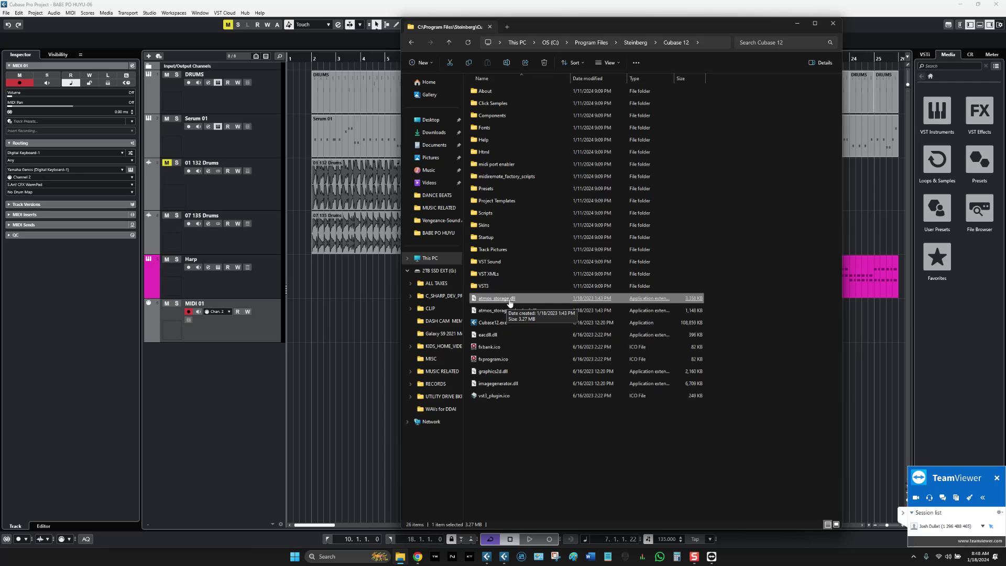
pyautogui.click(524, 457)
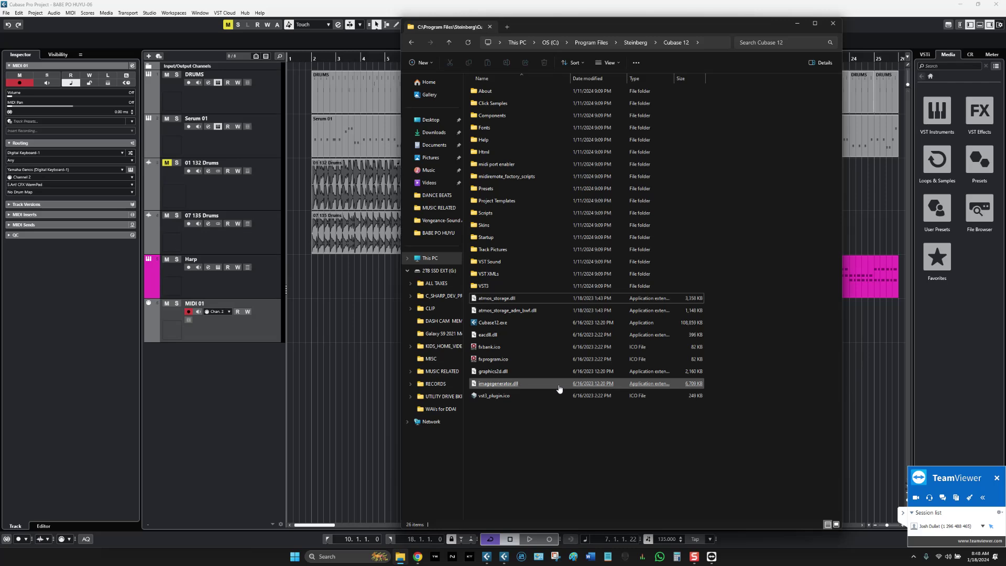
pyautogui.click(535, 385)
pyautogui.click(540, 457)
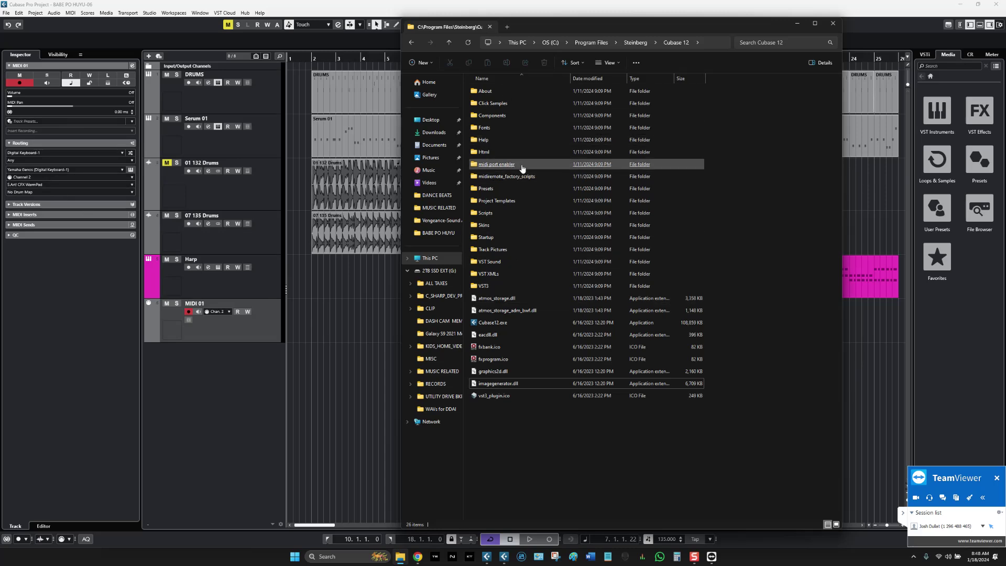
# Step: Look inside the Hub subfolder of Cubase 12's Html folder and return to the Cubase 12 folder
pyautogui.click(510, 180)
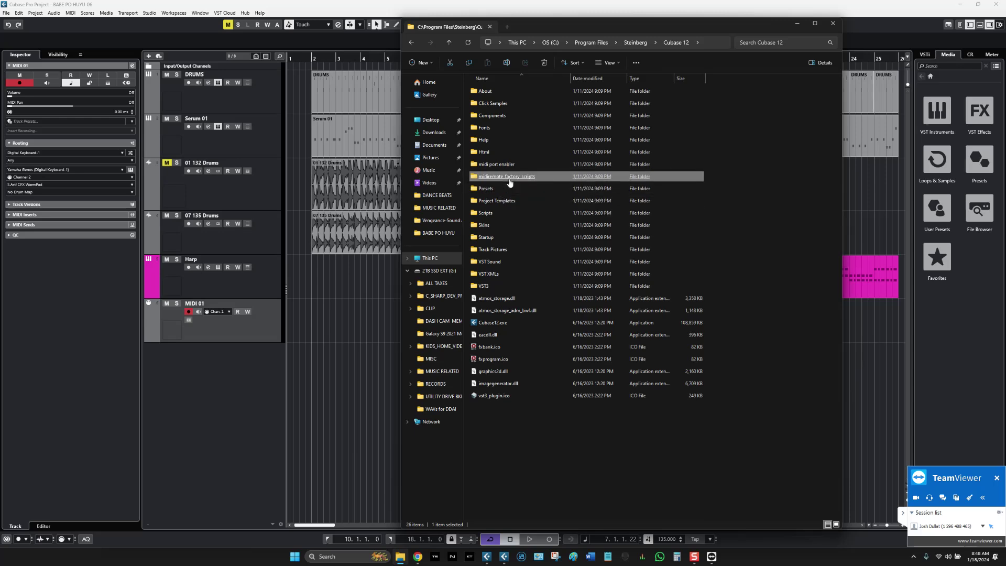
pyautogui.doubleClick(485, 152)
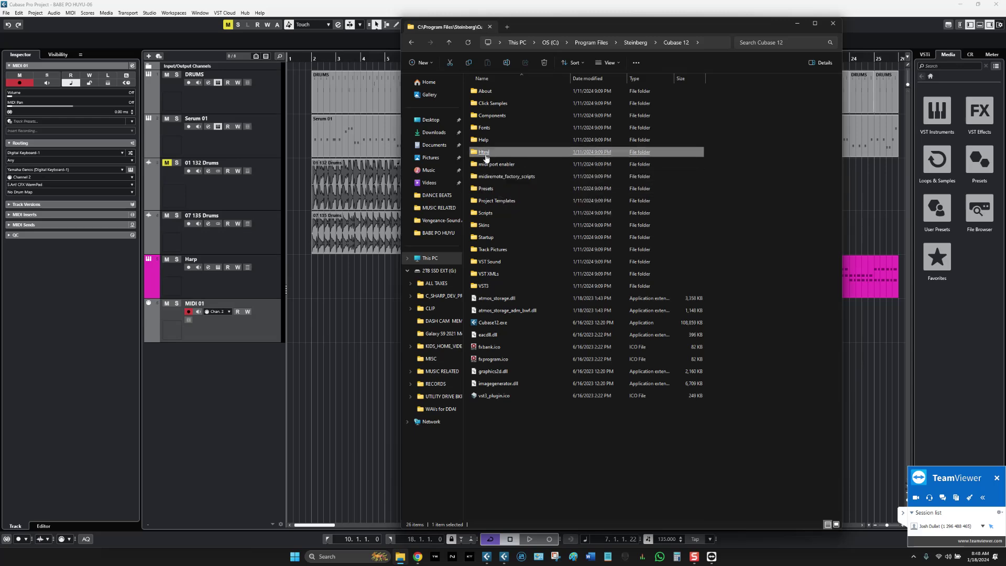
pyautogui.doubleClick(481, 91)
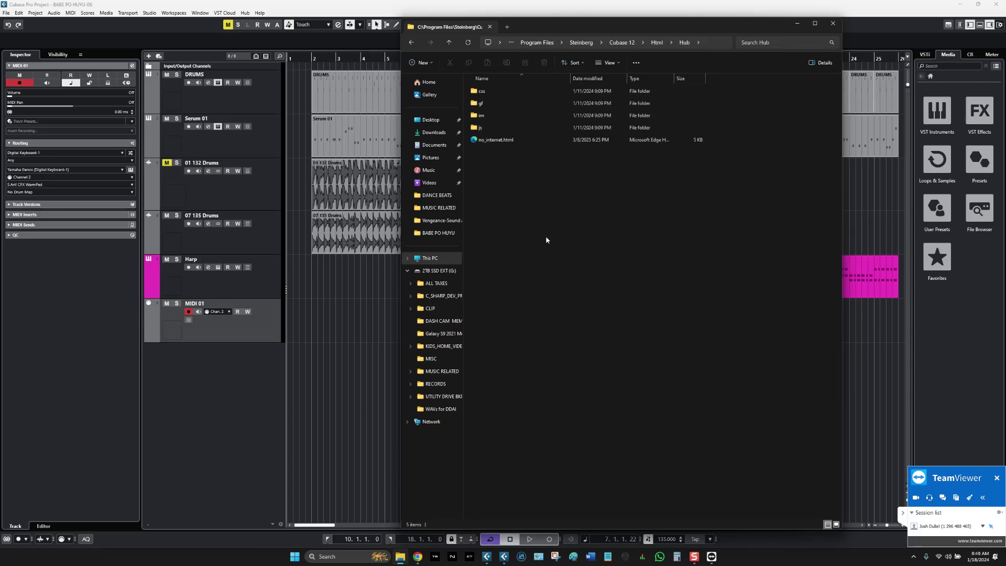
pyautogui.click(449, 43)
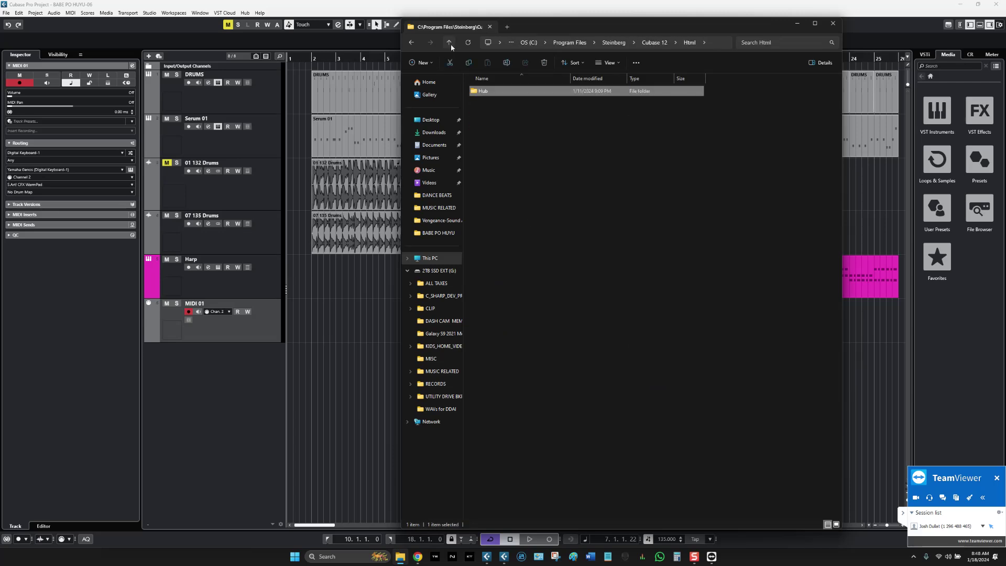
pyautogui.click(449, 43)
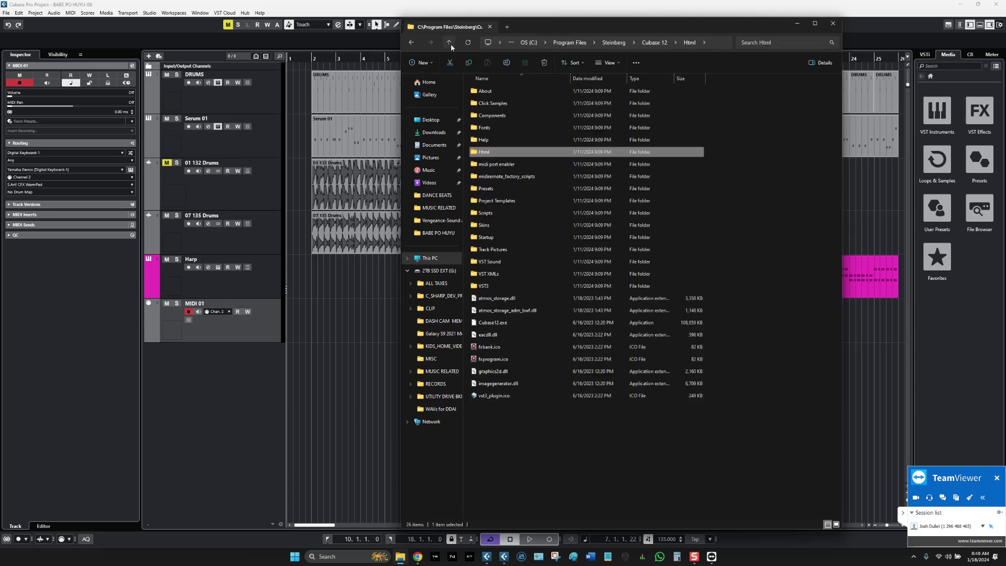
# Step: Examine the files in Cubase 12's Components folder, including headtracking.dll, and go back up one level
pyautogui.click(485, 131)
pyautogui.doubleClick(487, 115)
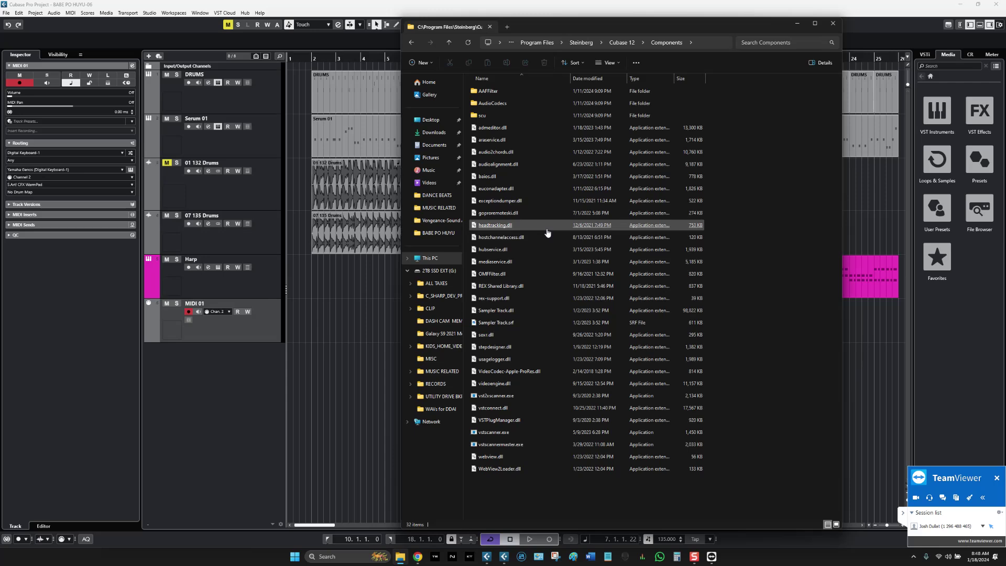
pyautogui.click(547, 232)
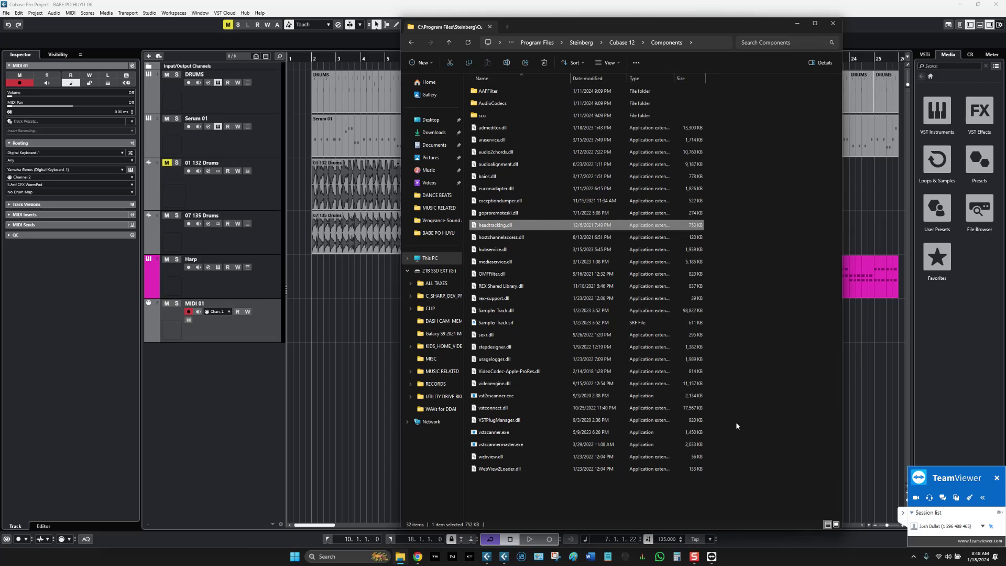
pyautogui.click(558, 503)
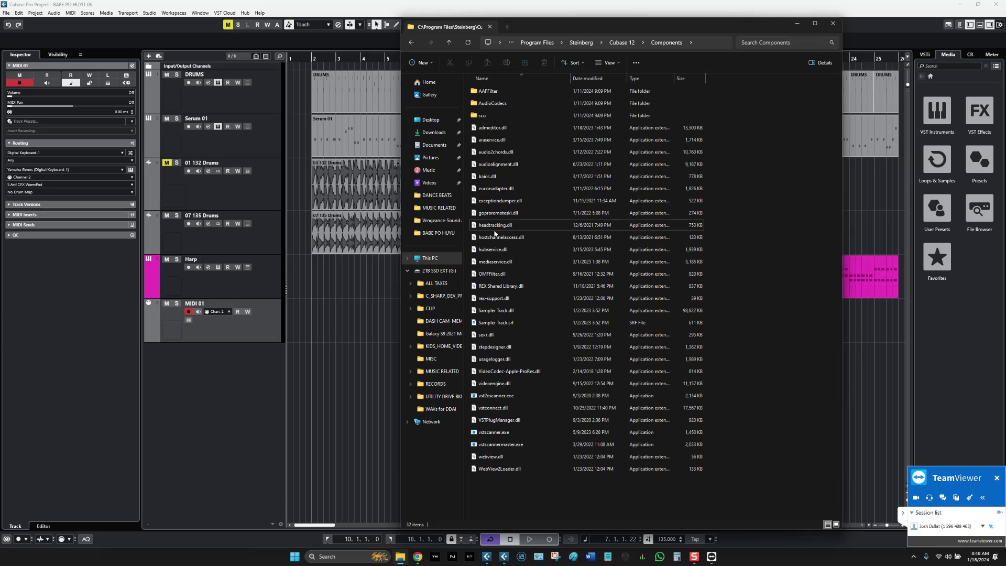
pyautogui.click(594, 229)
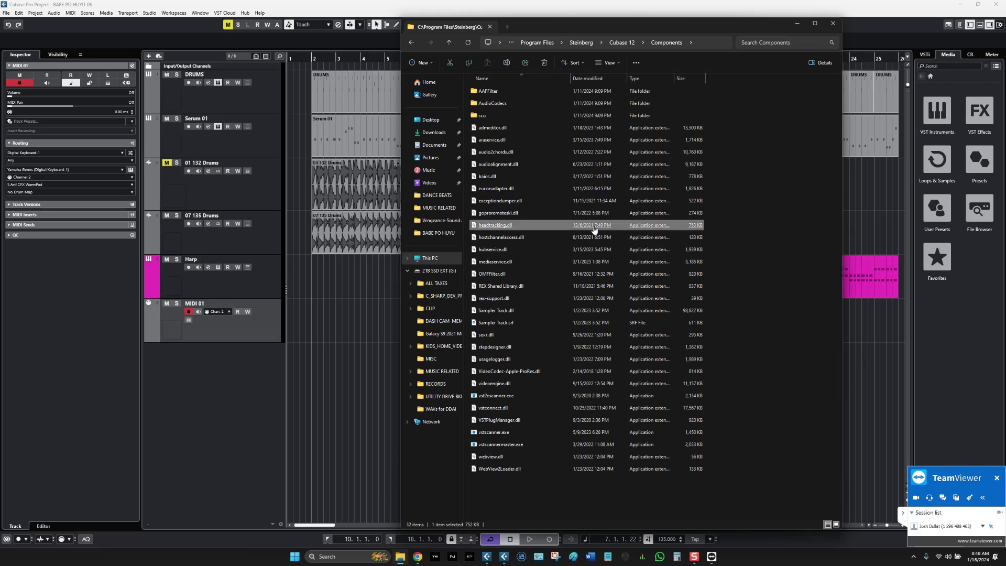
pyautogui.click(489, 118)
pyautogui.click(448, 43)
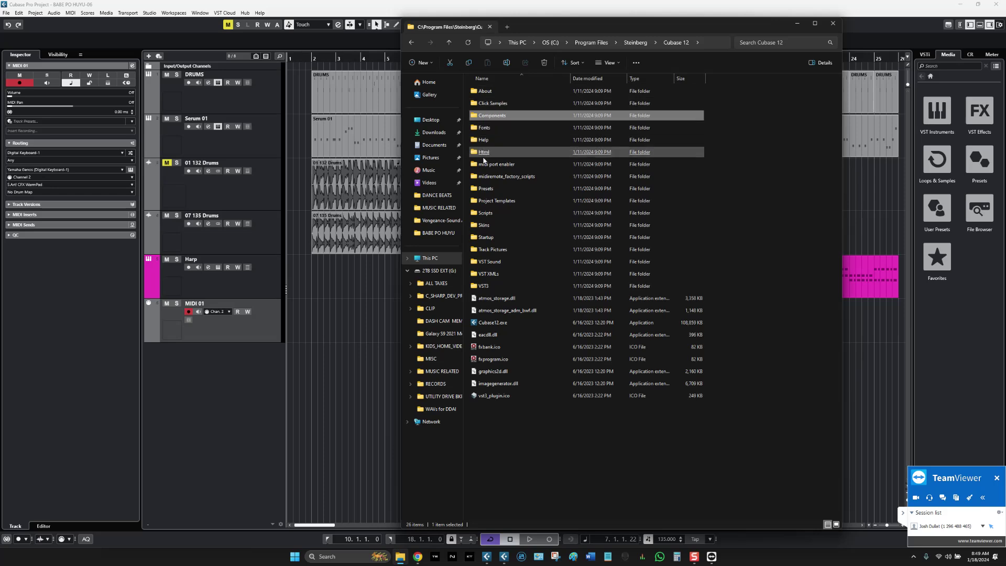
# Step: Move the folder window aside, check the images in Cubase 12's About folder and return to the parent folder
pyautogui.moveTo(530, 27); pyautogui.dragTo(584, 34)
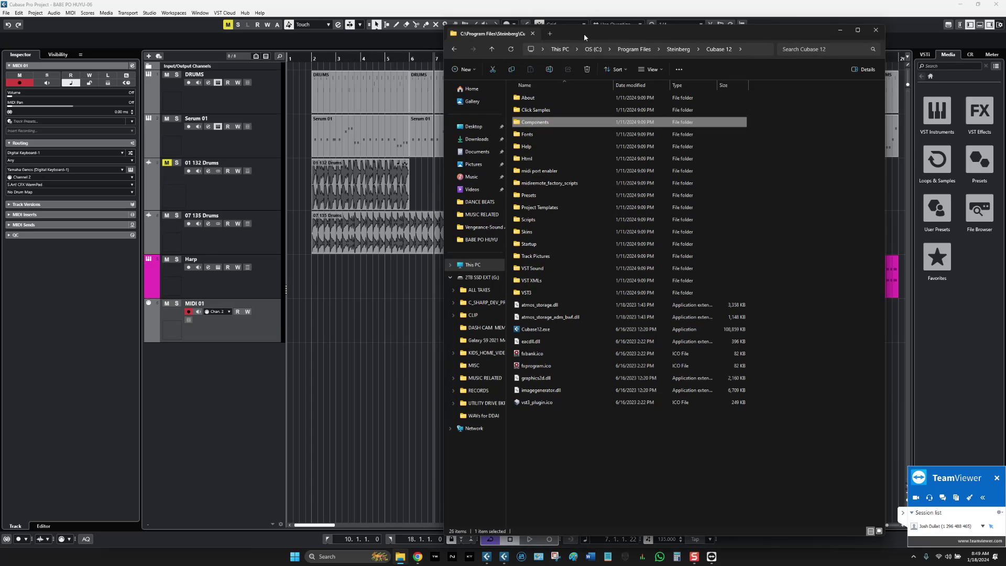
pyautogui.doubleClick(528, 101)
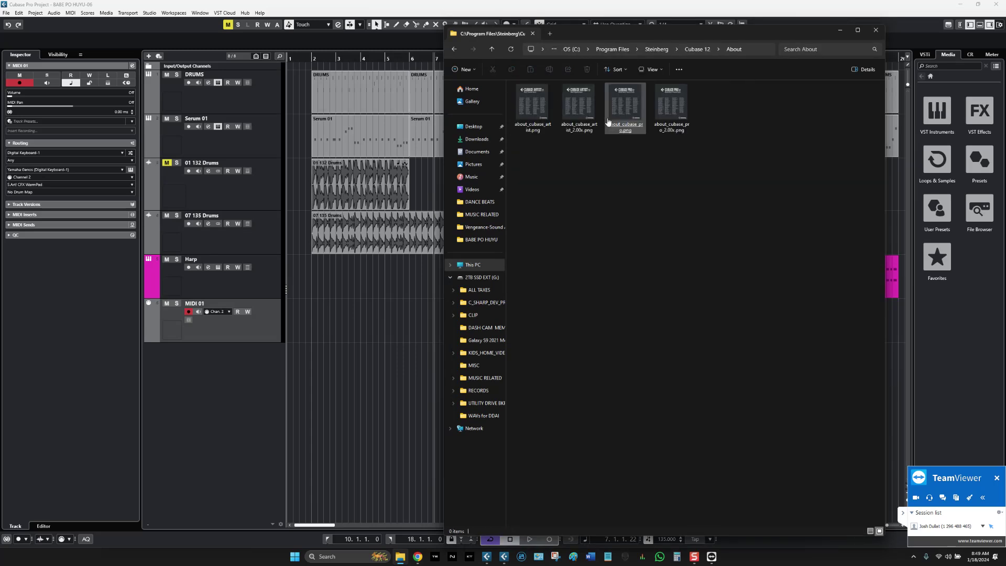
pyautogui.click(491, 49)
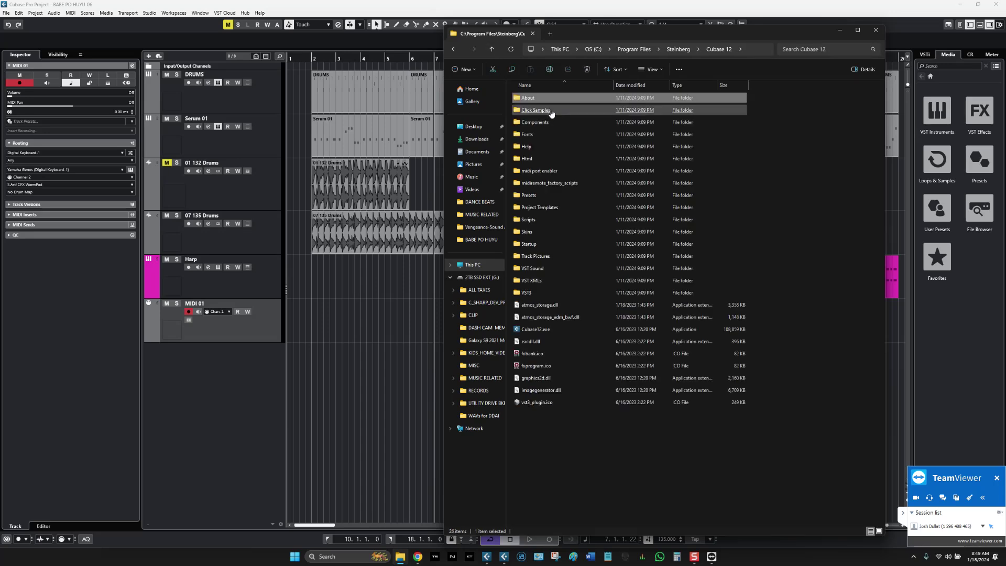
# Step: Close Cubase's Key Commands window, switch back to File Explorer and move the Cubase 12 folder window aside
pyautogui.click(55, 300)
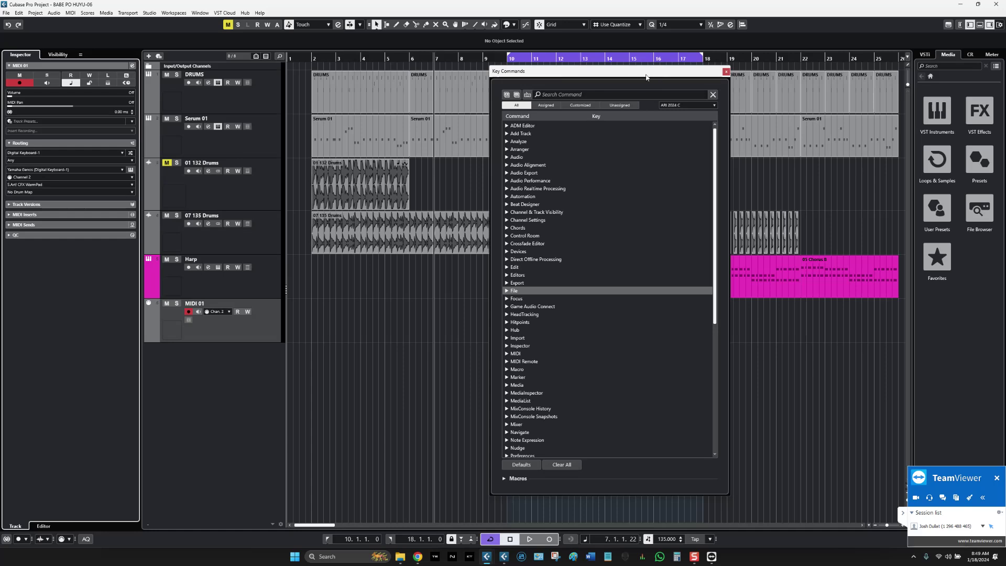
pyautogui.click(726, 72)
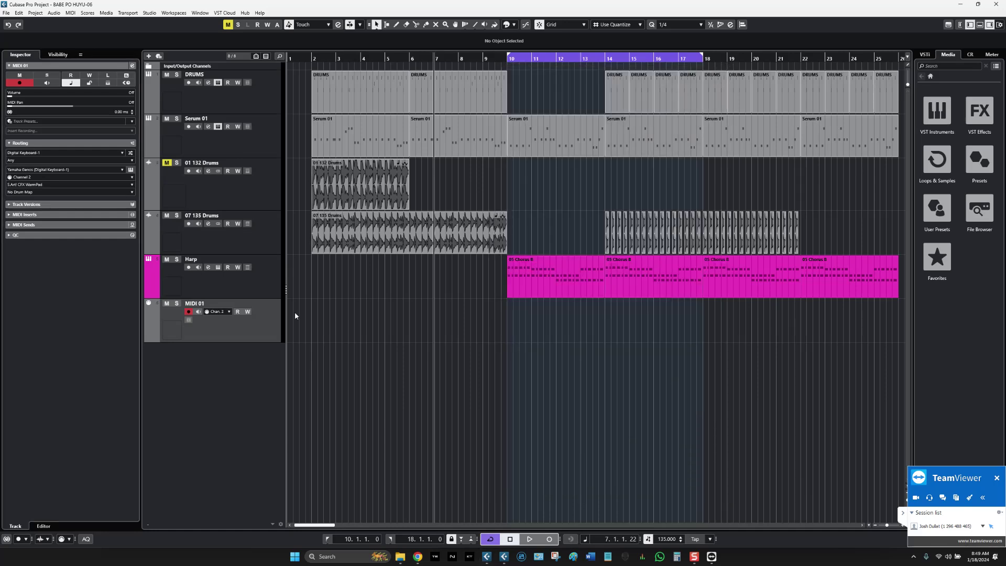
pyautogui.click(399, 556)
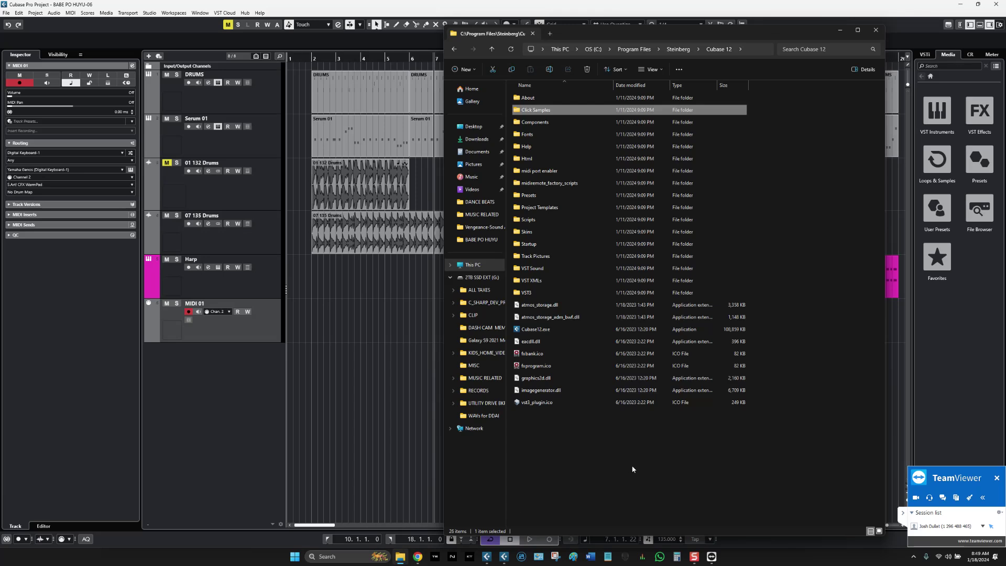
pyautogui.moveTo(660, 30); pyautogui.dragTo(729, 35)
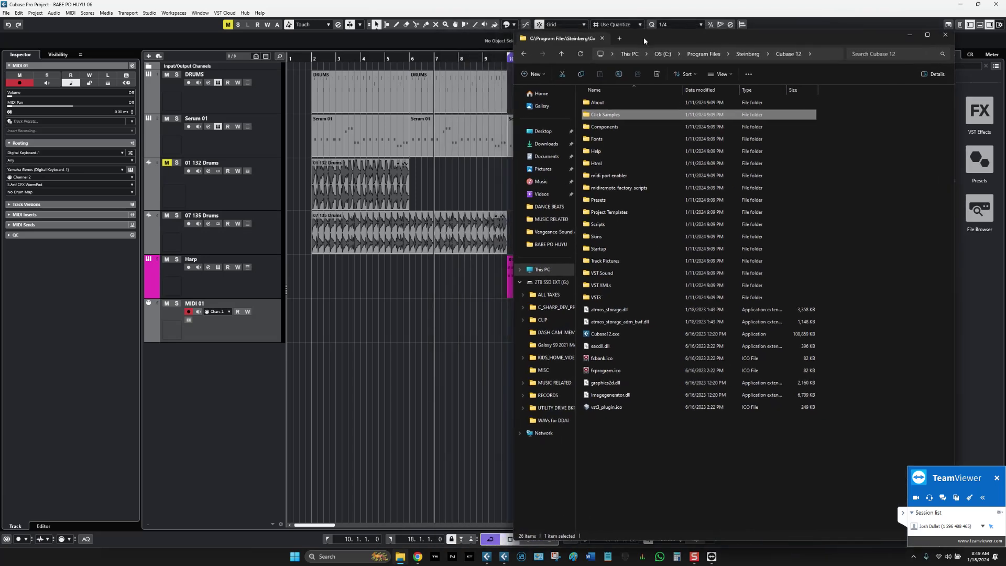
# Step: Open a second File Explorer tab and copy the path of the Cubase 12 folder from the first one
pyautogui.click(620, 35)
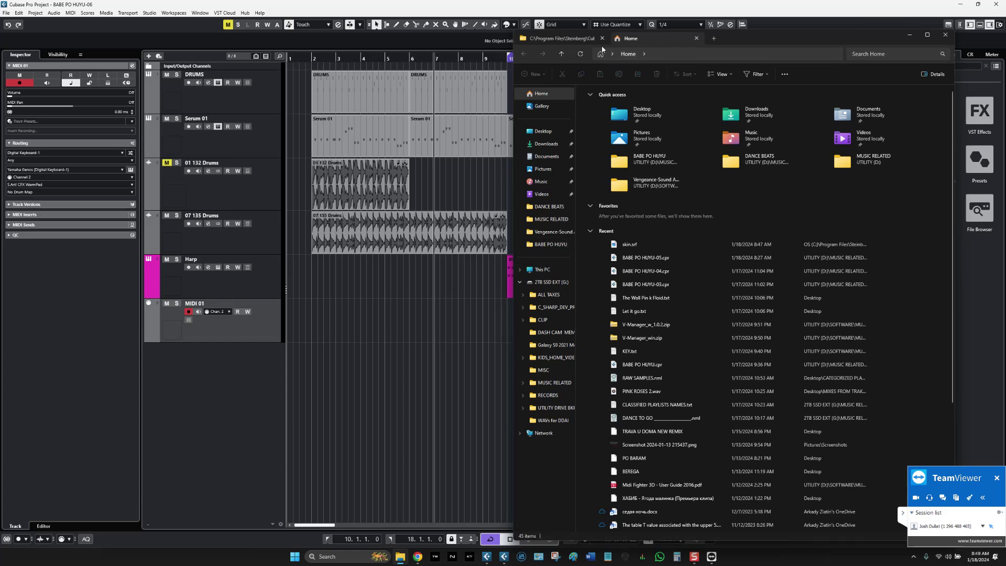
pyautogui.click(560, 38)
pyautogui.click(821, 53)
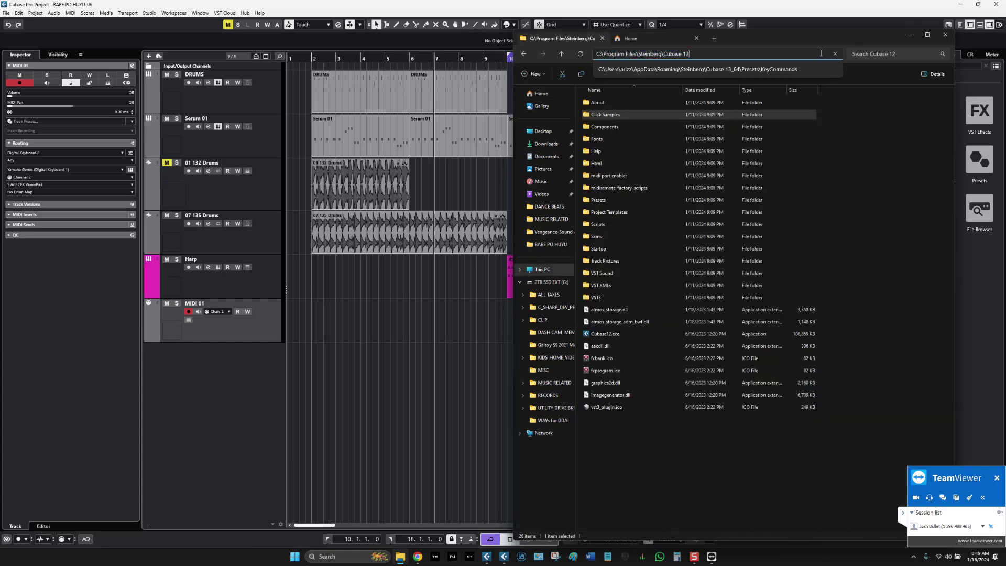
pyautogui.moveTo(689, 54); pyautogui.dragTo(586, 54)
pyautogui.hotkey('ctrl', 'c')
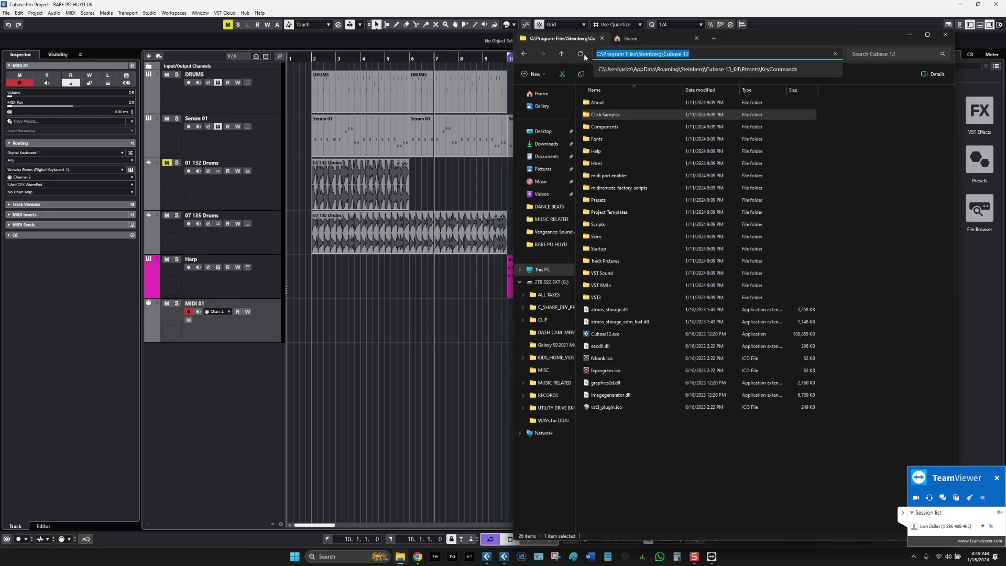
# Step: In the new tab, paste the path, shorten it to C:\Program Files\Steinberg, and open the Cubase 13 folder from there
pyautogui.click(669, 39)
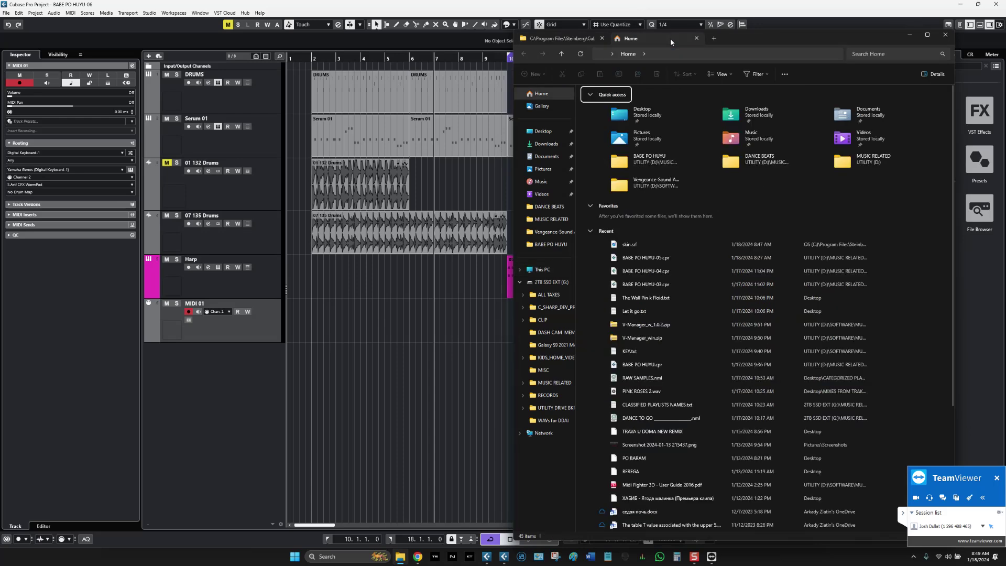
pyautogui.click(675, 56)
pyautogui.hotkey('ctrl', 'v')
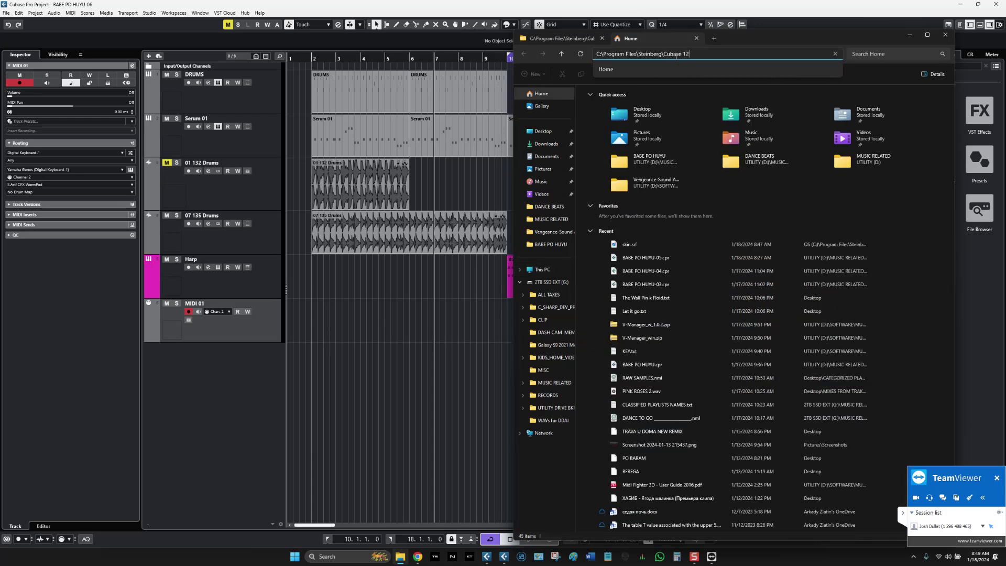
pyautogui.press('BackSpace')
pyautogui.press('BackSpace')
pyautogui.press('BackSpace')
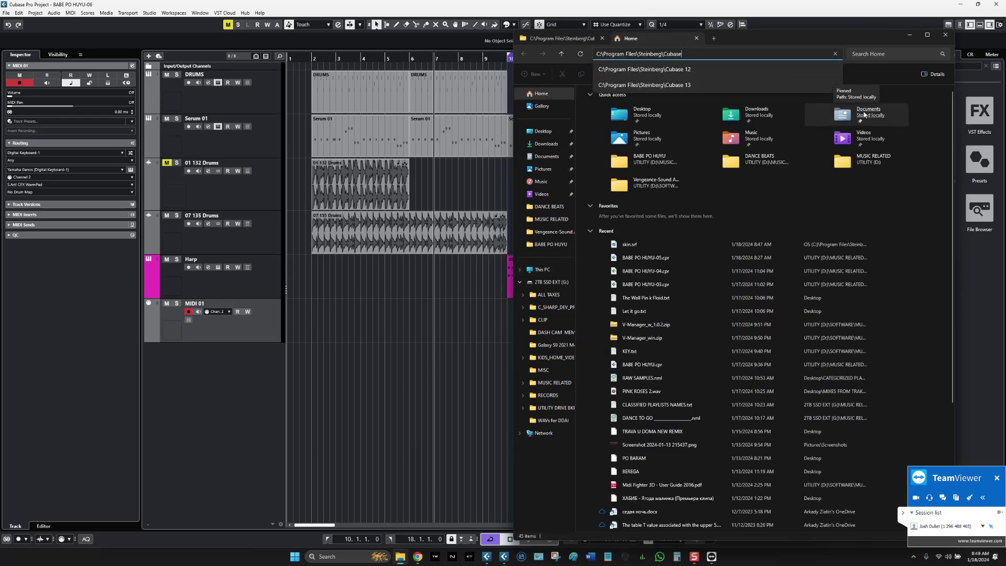
pyautogui.press('BackSpace')
pyautogui.press('BackSpace')
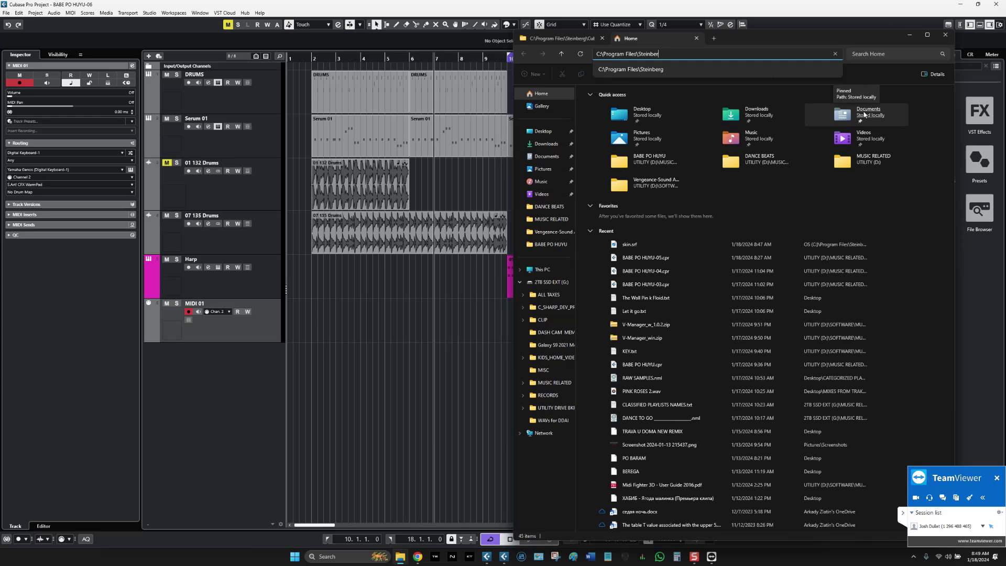
pyautogui.write('g')
pyautogui.press('Return')
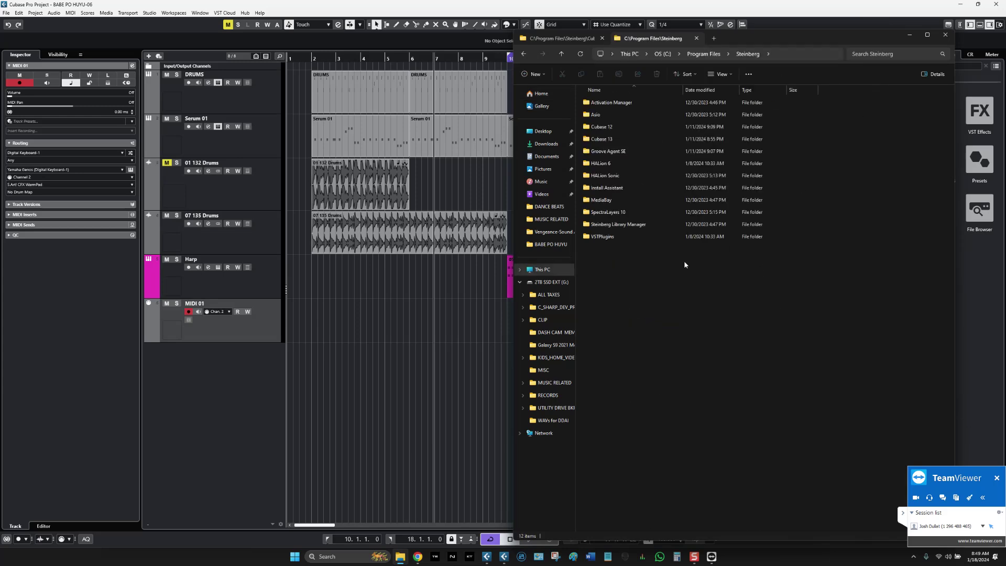
pyautogui.click(608, 141)
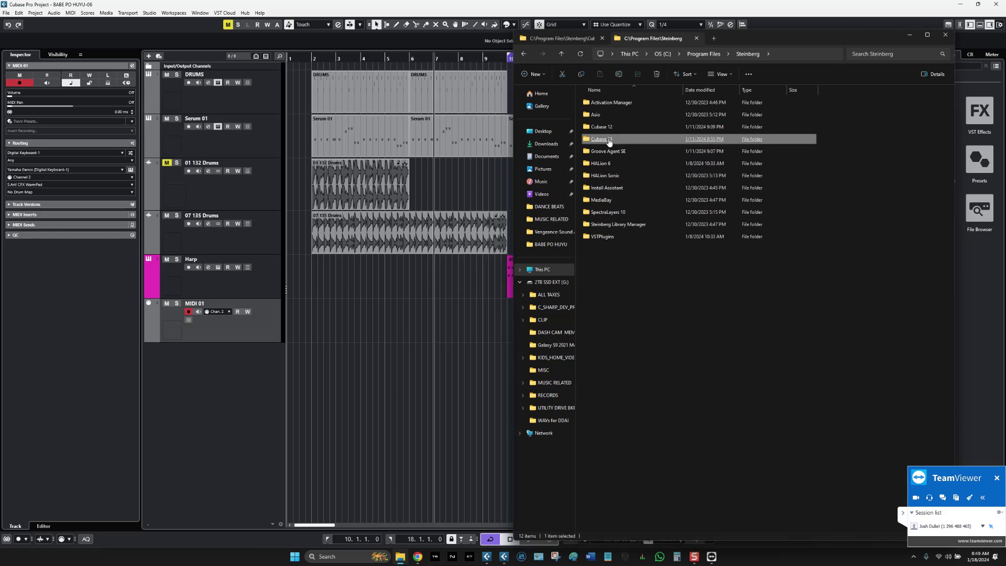
pyautogui.doubleClick(608, 140)
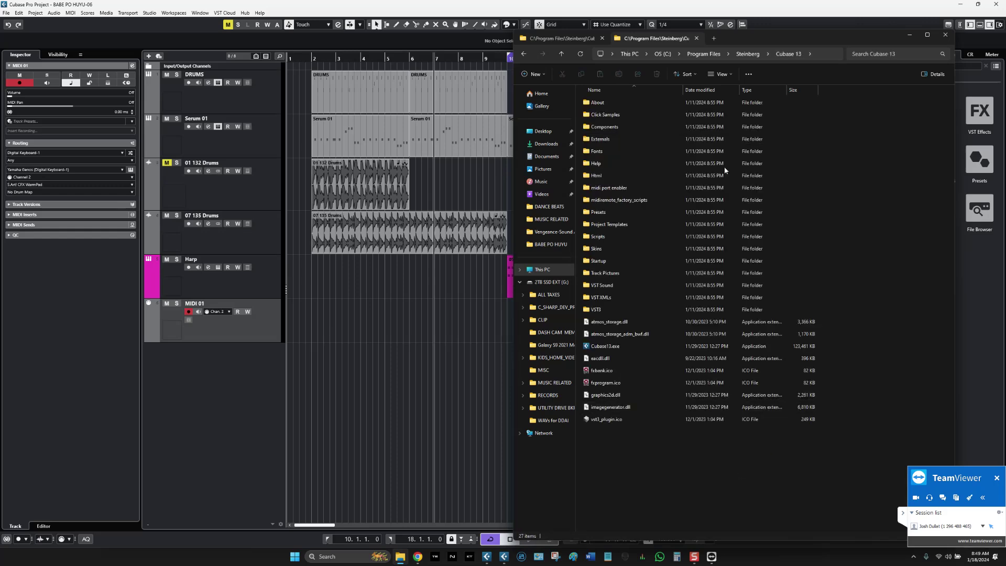
# Step: Compare the Cubase 12 and Cubase 13 folder listings by alternating between their two tabs
pyautogui.click(543, 38)
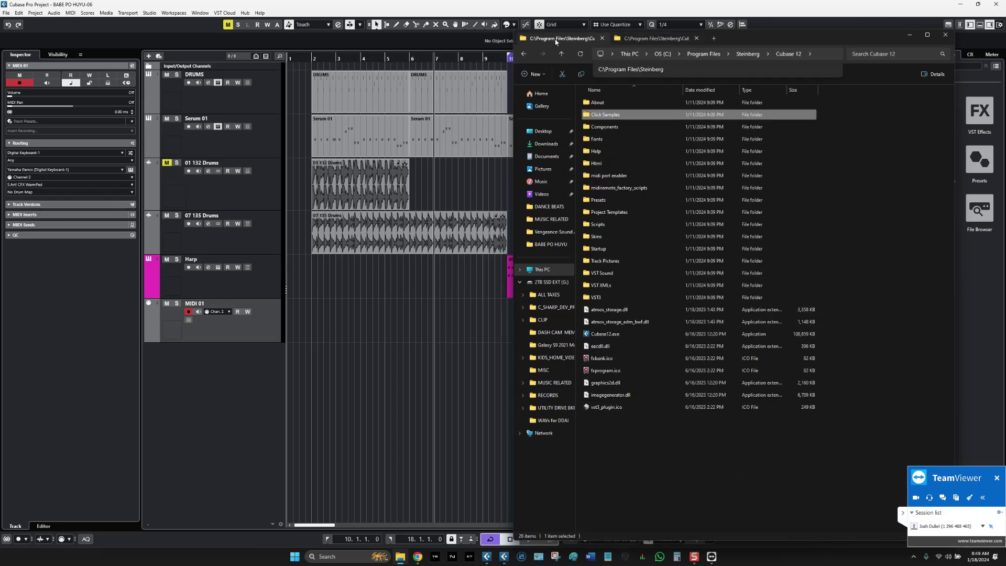
pyautogui.click(643, 38)
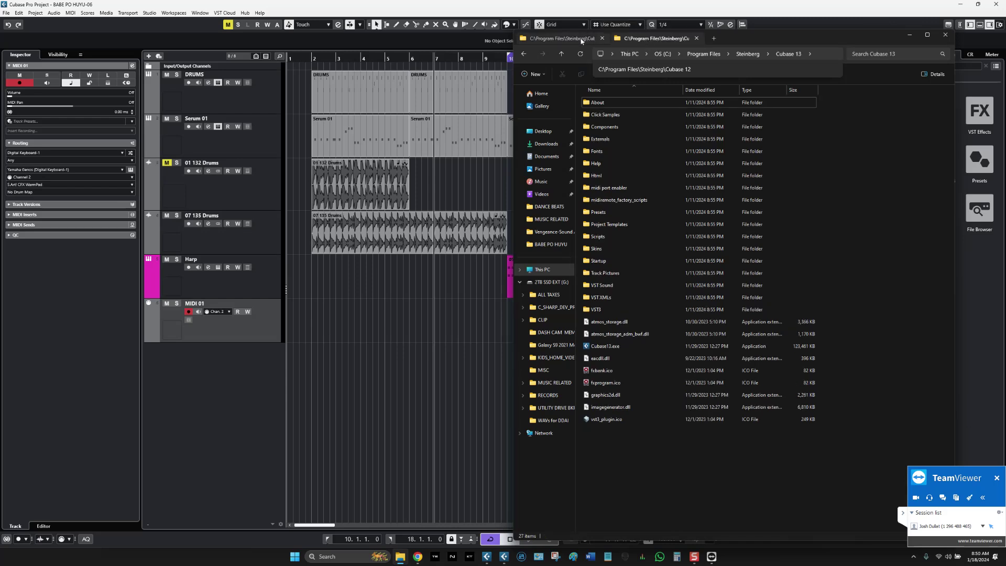
pyautogui.click(571, 39)
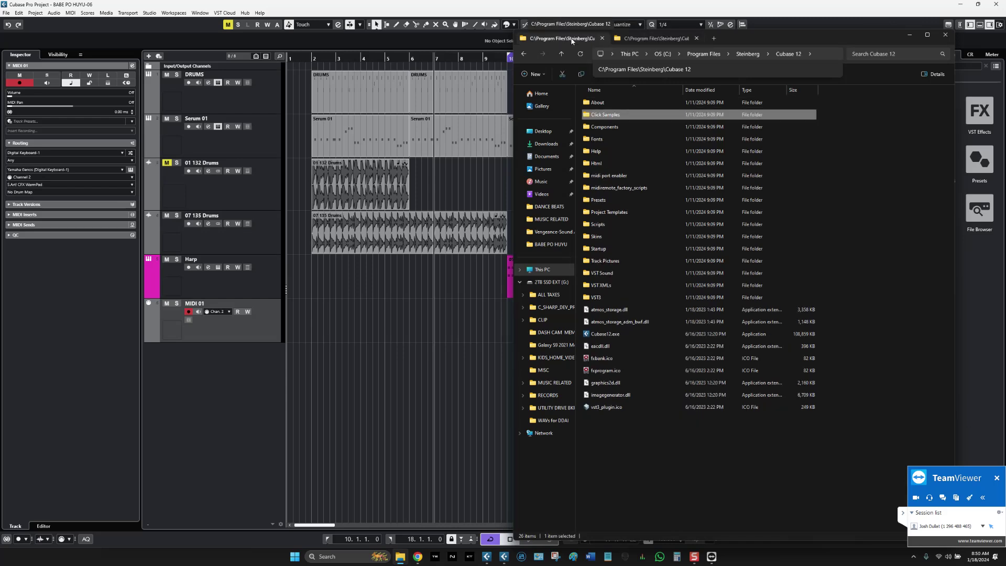
# Step: Split the Cubase 12 and Cubase 13 tabs into separate windows arranged side by side across the screen
pyautogui.click(601, 38)
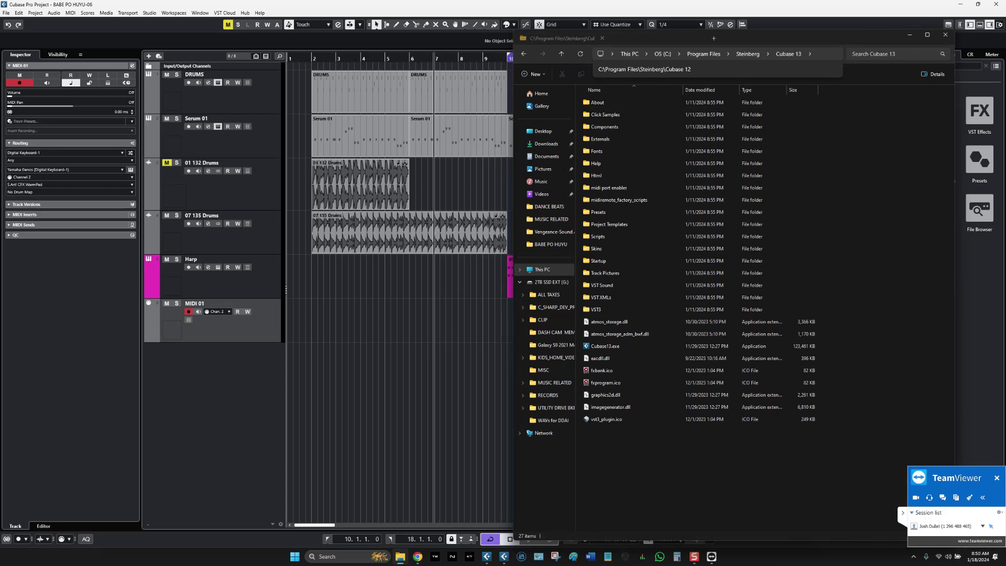
pyautogui.hotkey('alt', 'Left')
pyautogui.moveTo(746, 36); pyautogui.dragTo(407, 30)
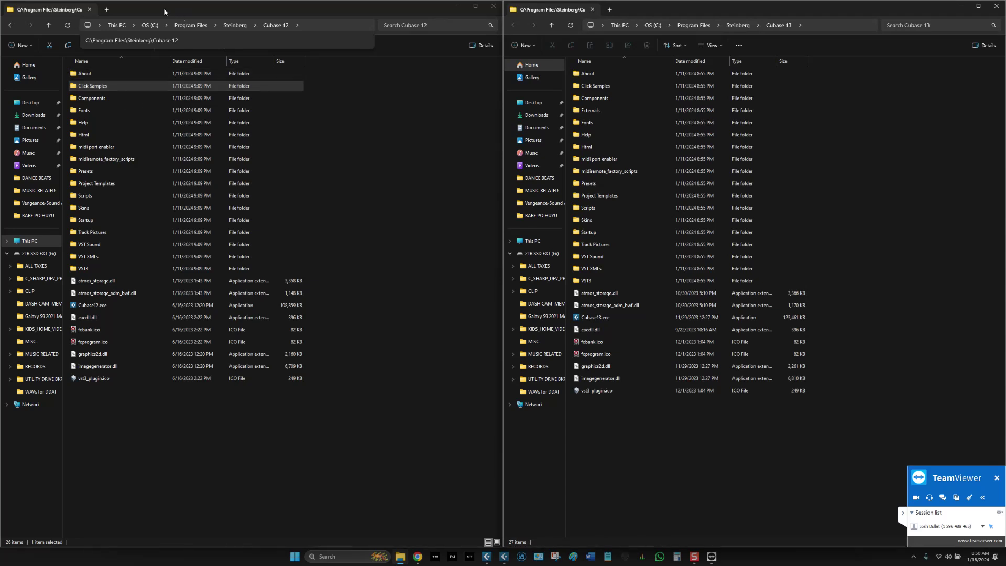
# Step: Compare the About subfolders of Cubase 12 and Cubase 13, and return both windows to their parent folders
pyautogui.click(352, 10)
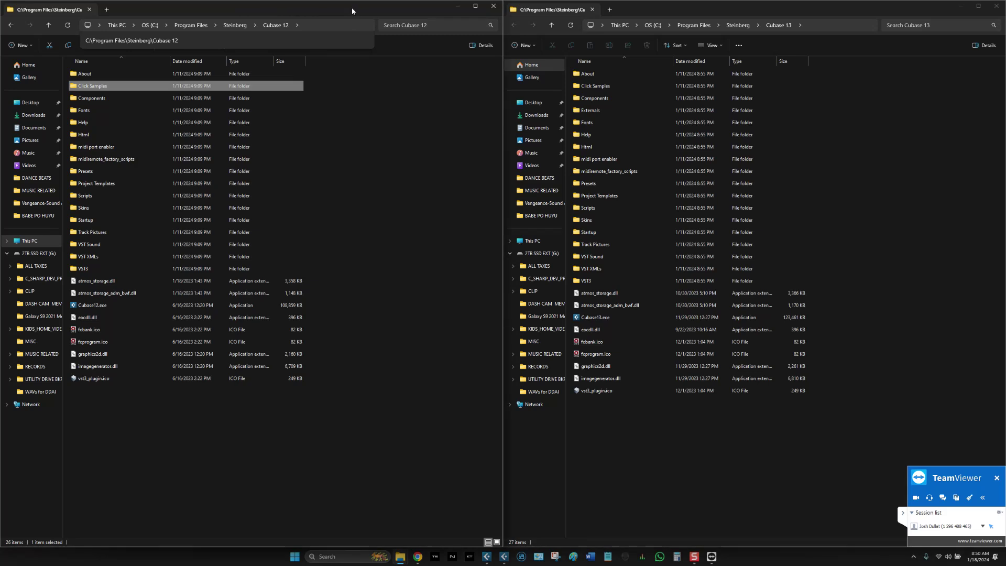
pyautogui.click(812, 11)
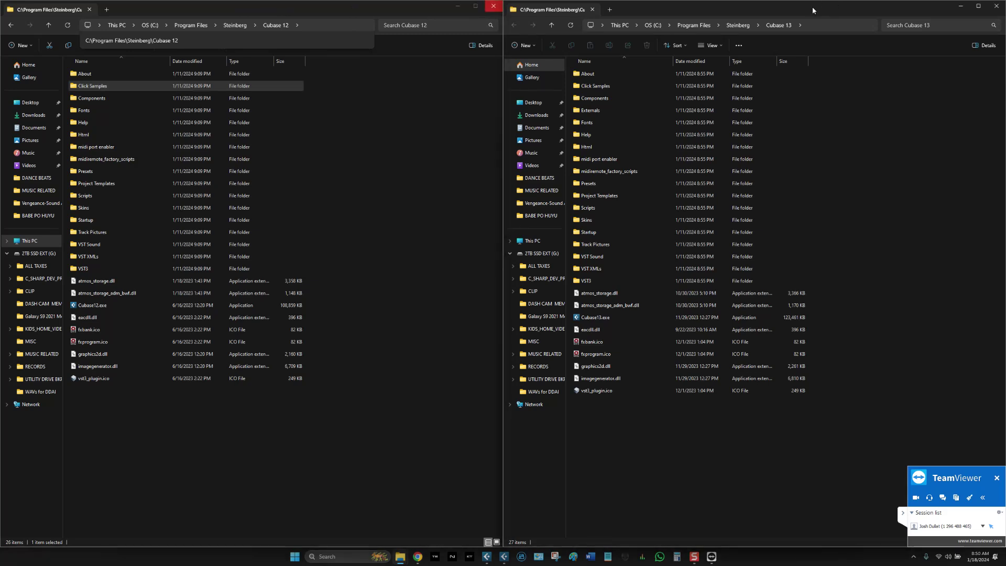
pyautogui.doubleClick(84, 74)
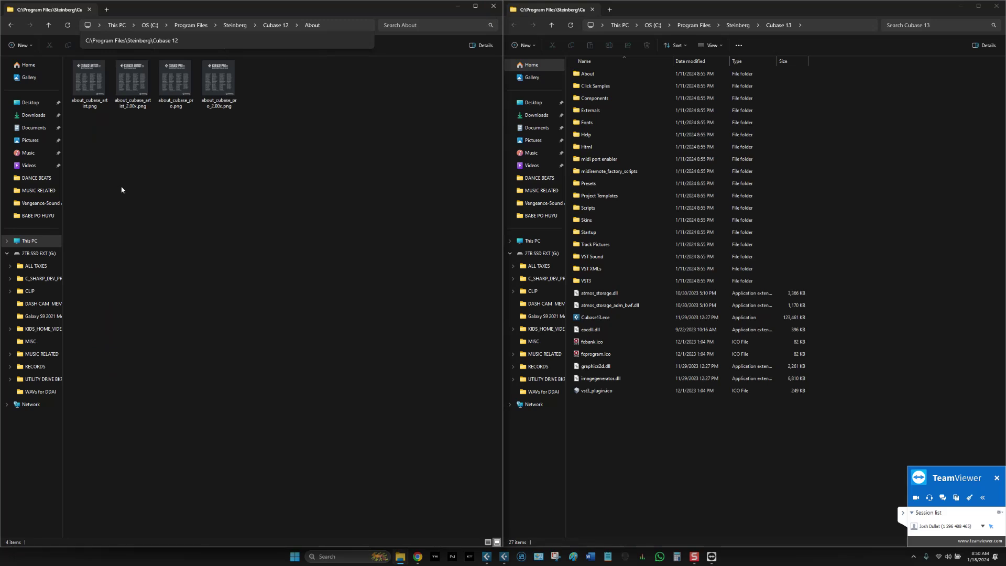
pyautogui.doubleClick(579, 74)
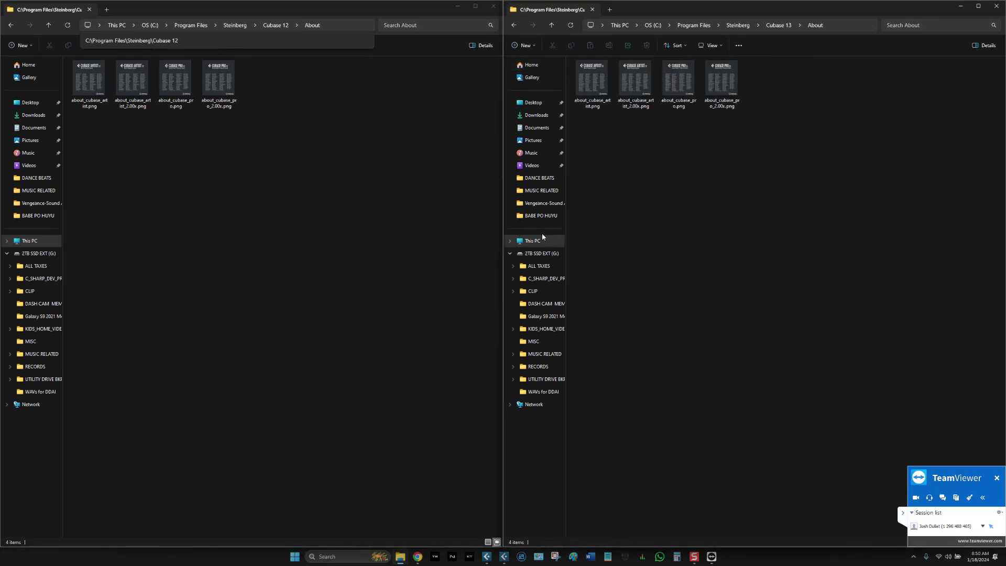
pyautogui.click(48, 25)
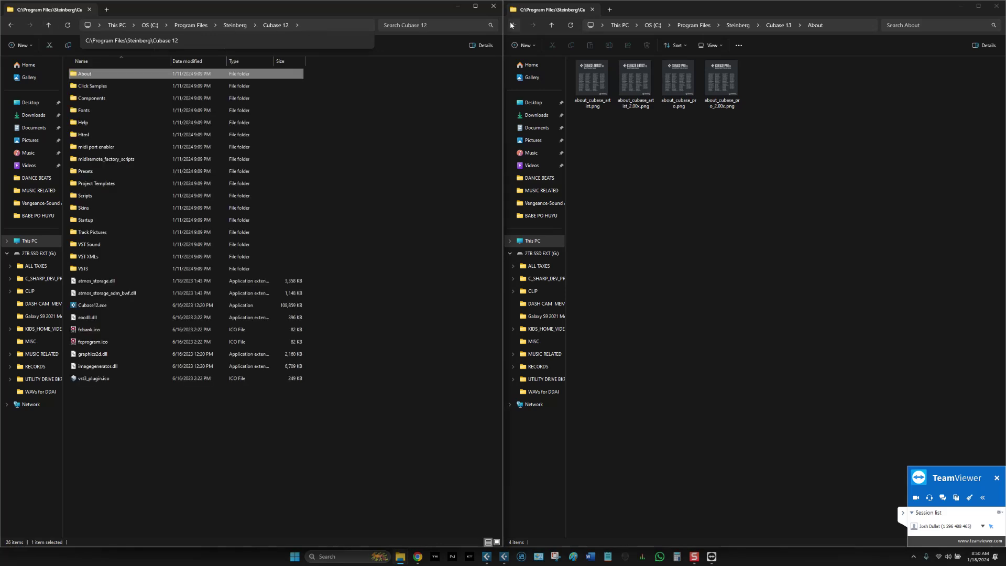
pyautogui.click(551, 25)
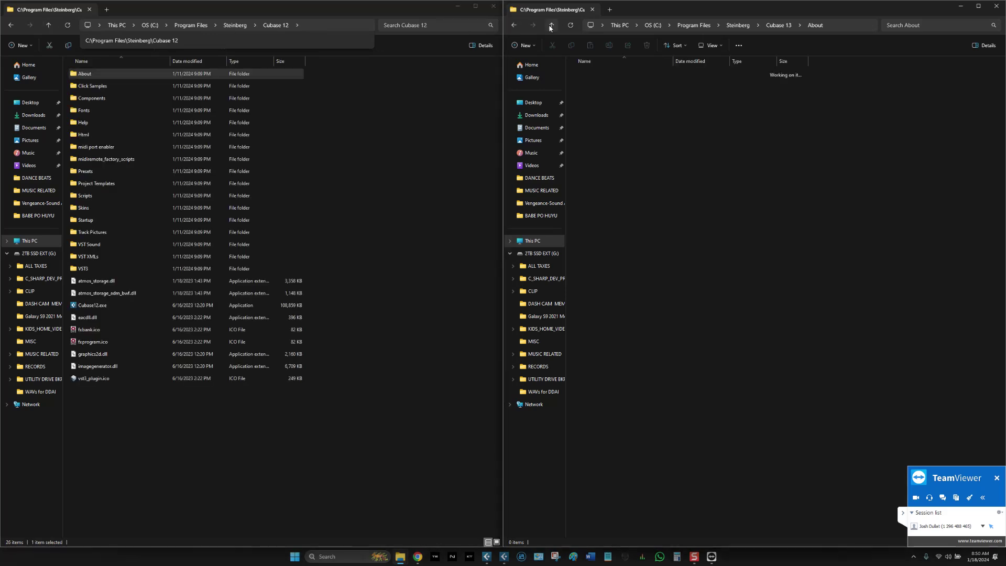
# Step: Check Cubase 12's Click Samples folder, and open the Components folders of both Cubase 12 and Cubase 13
pyautogui.doubleClick(98, 90)
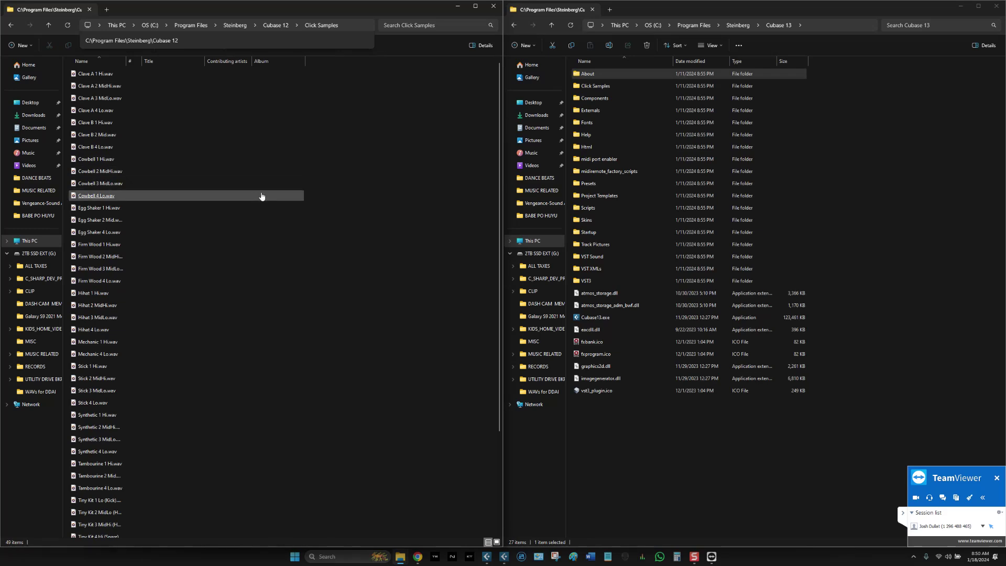
pyautogui.click(49, 26)
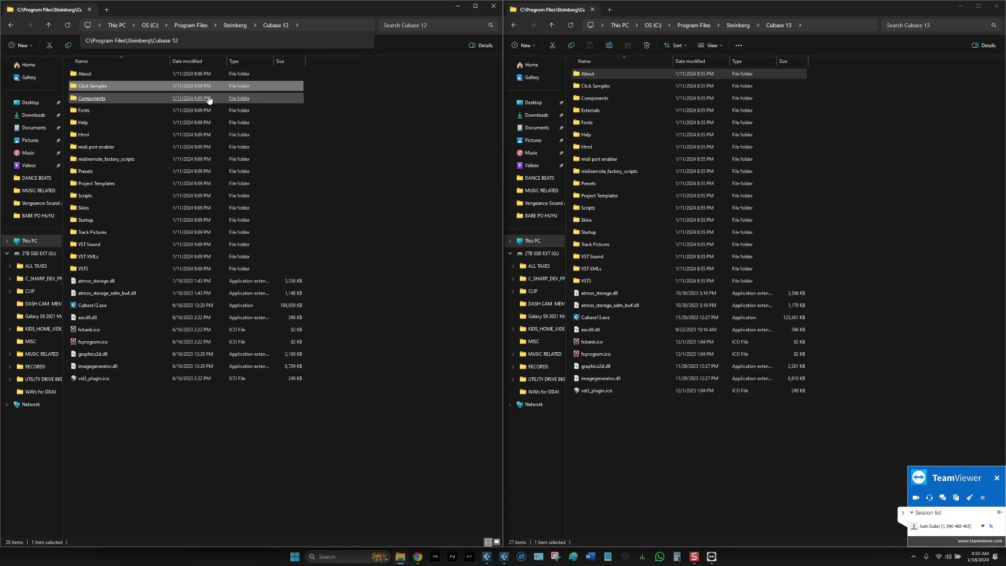
pyautogui.doubleClick(99, 99)
pyautogui.click(99, 100)
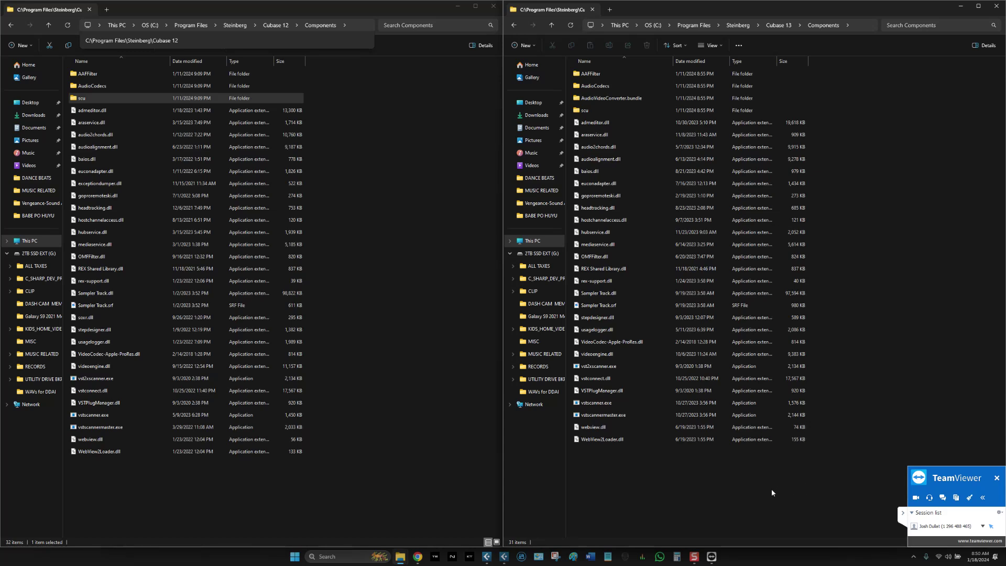
# Step: Switch to Cubase, close the BABE PO HUYU-06 and BABE PO HUYU-05 projects, and exit the program
pyautogui.hotkey('alt', 'Tab')
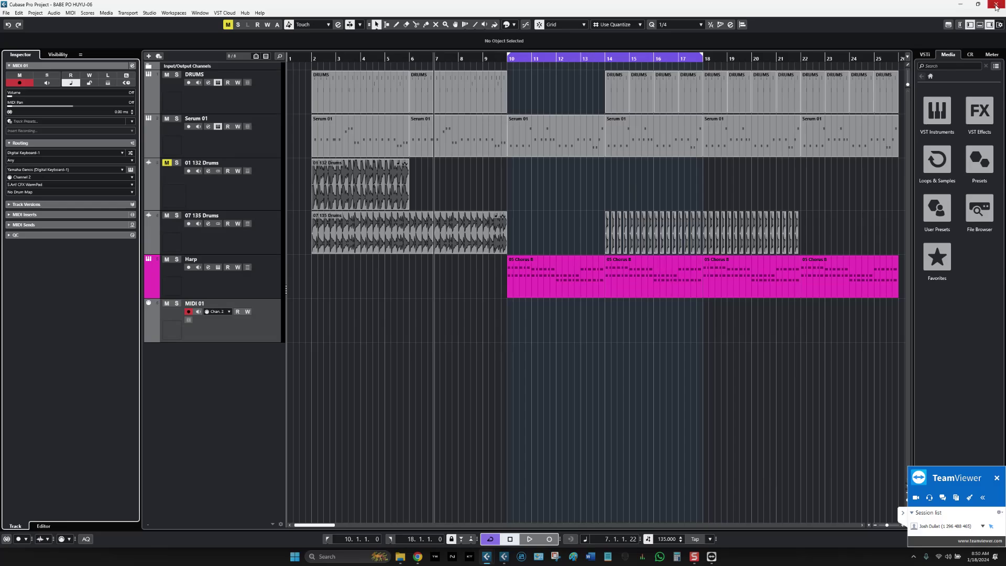
pyautogui.click(996, 7)
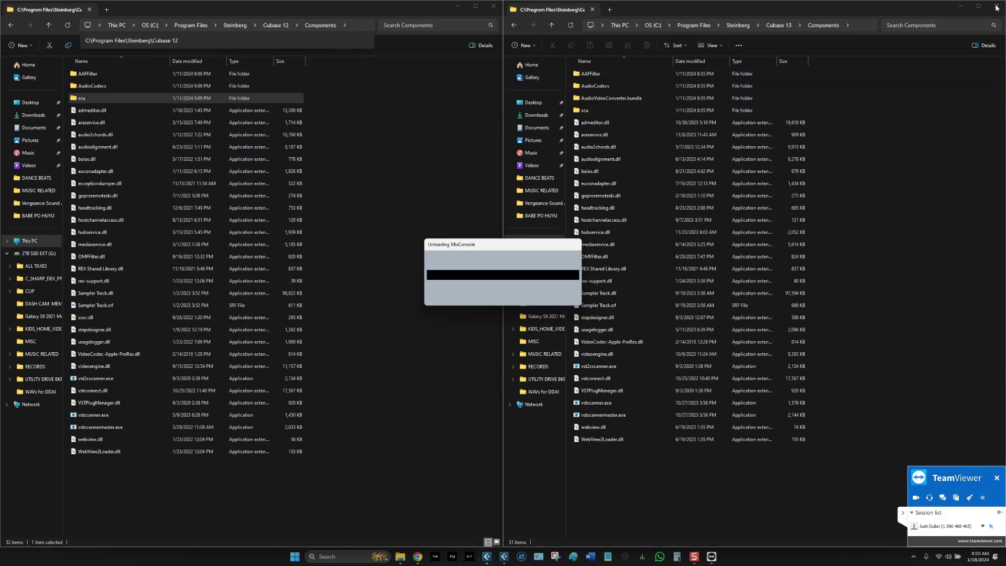
pyautogui.click(705, 404)
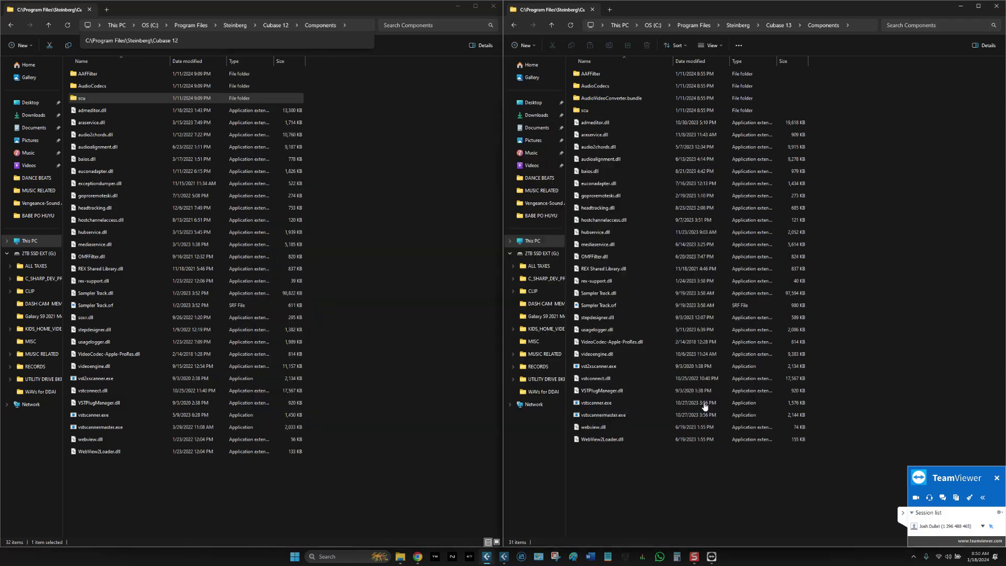
pyautogui.hotkey('alt', 'Tab')
pyautogui.hotkey('alt', 'Tab')
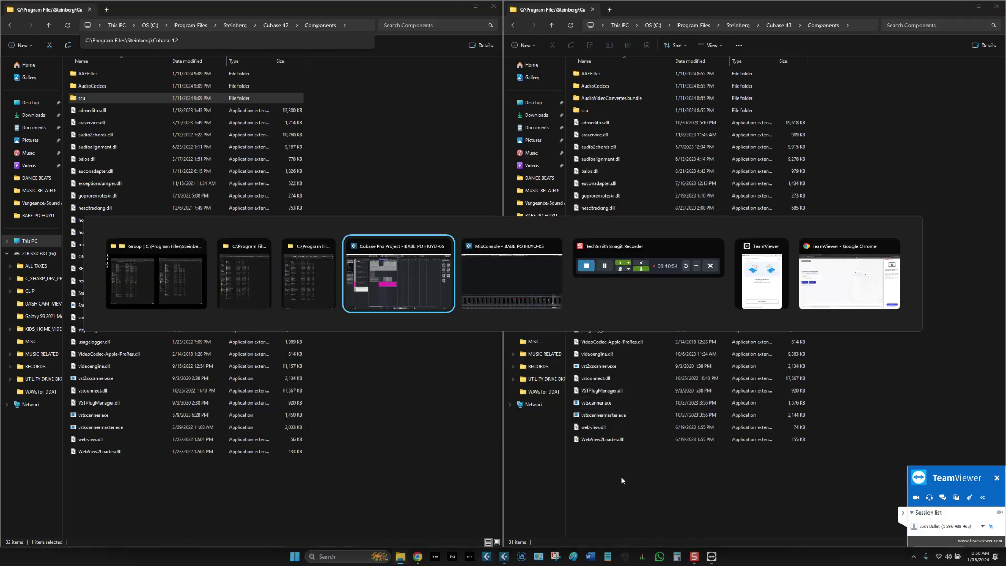
pyautogui.click(993, 5)
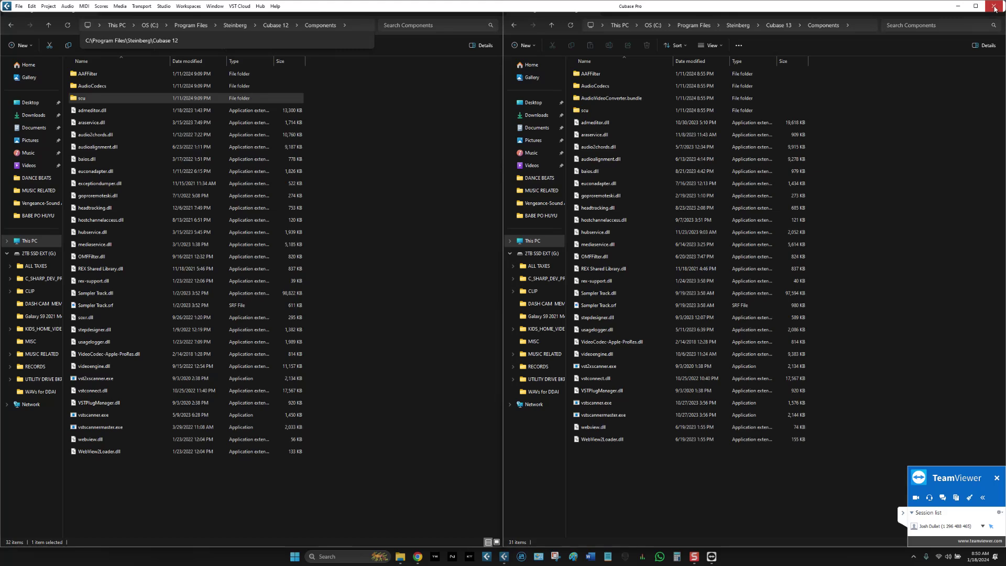
pyautogui.click(979, 8)
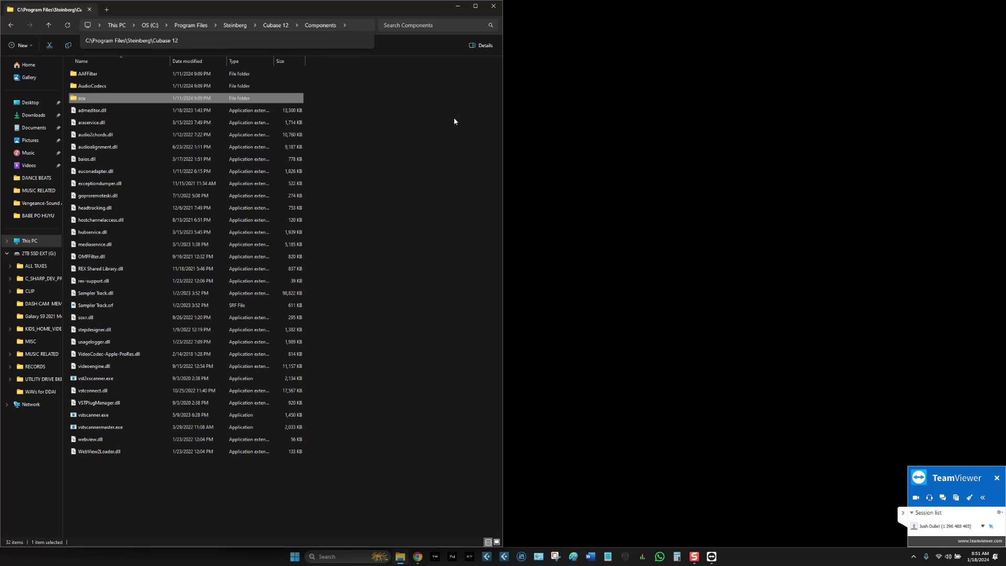
# Step: Open C:\Program Files\Steinberg\Cubase 13 in a new File Explorer tab and move it into its own window beside the Cubase 12 one
pyautogui.click(107, 10)
pyautogui.click(156, 27)
pyautogui.press('End')
pyautogui.click(29, 240)
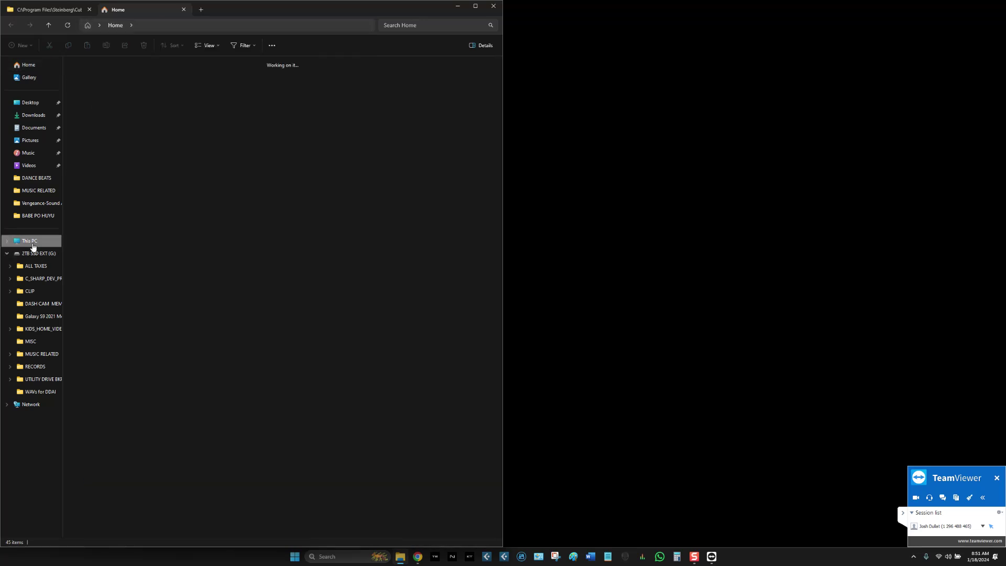
pyautogui.doubleClick(120, 82)
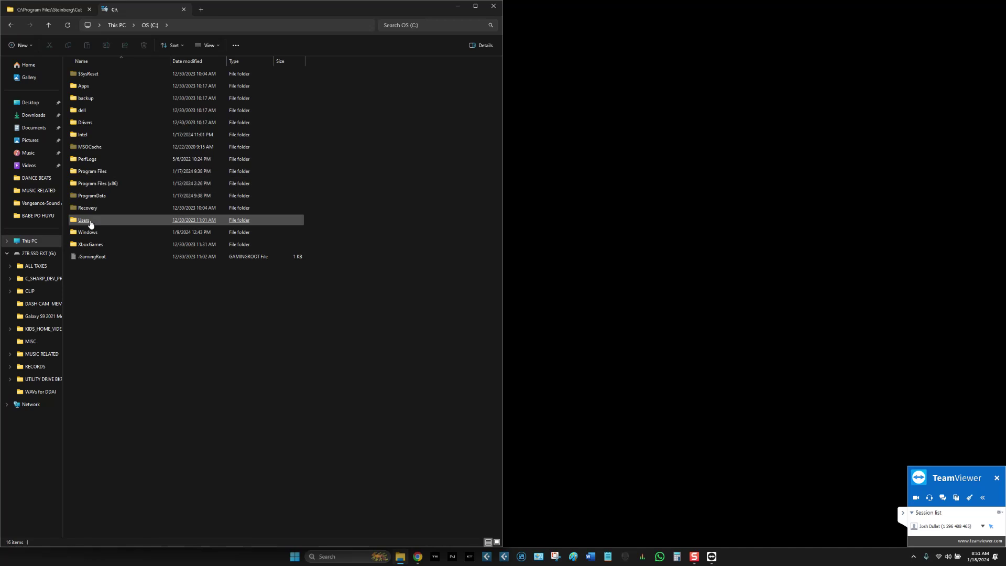
pyautogui.doubleClick(96, 174)
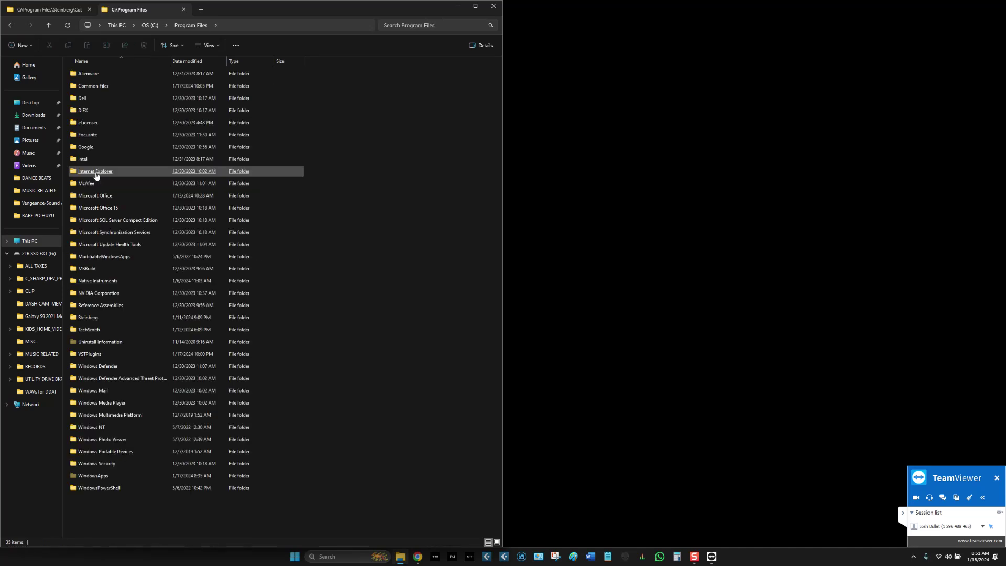
pyautogui.doubleClick(90, 326)
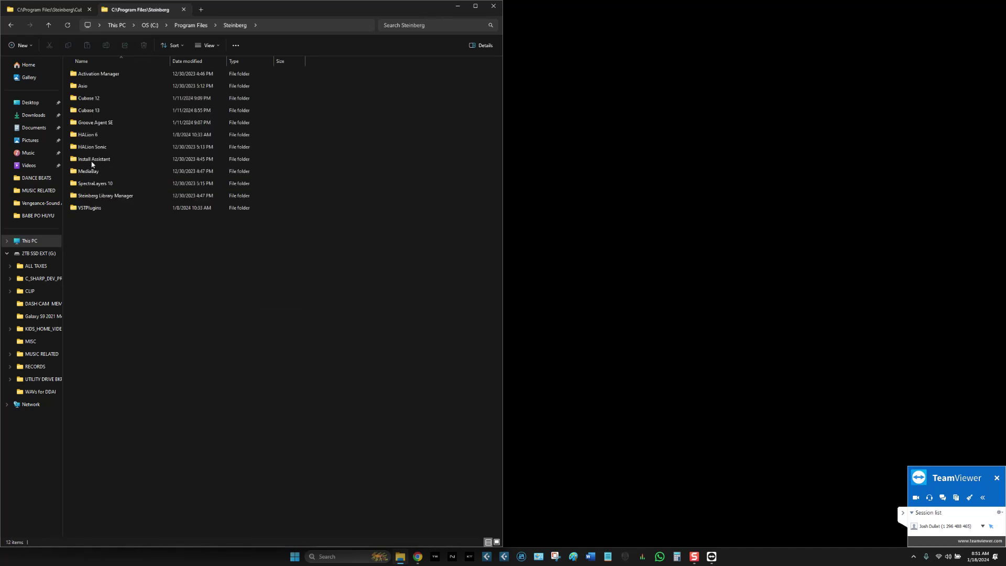
pyautogui.doubleClick(93, 113)
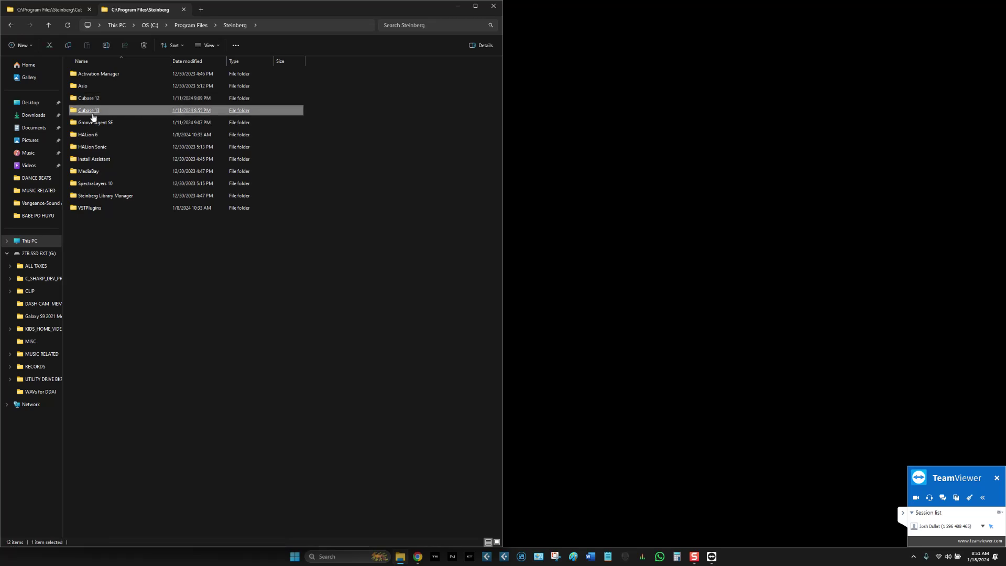
pyautogui.moveTo(139, 12); pyautogui.dragTo(691, 173)
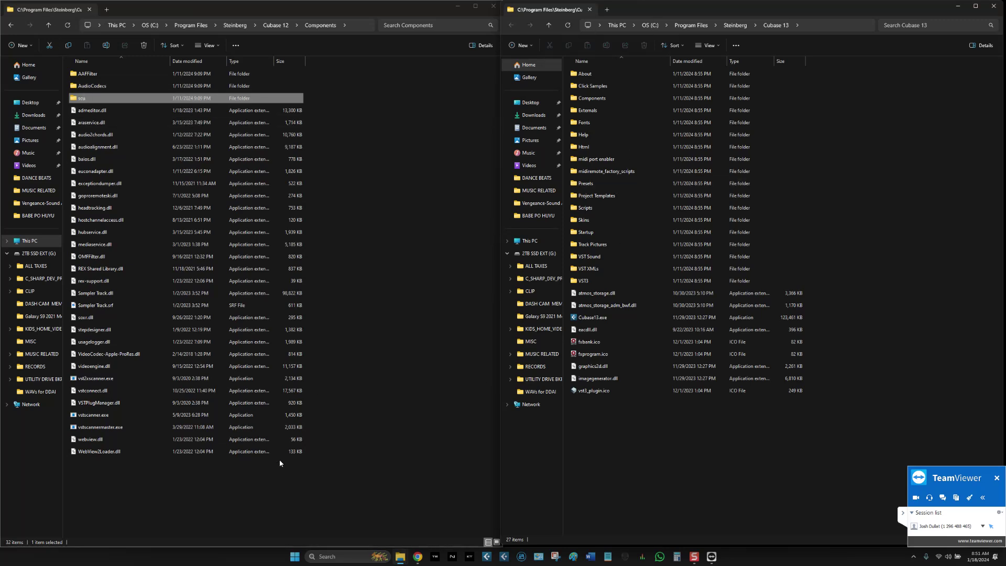
# Step: Copy all files and folders from the Cubase 12 Components folder
pyautogui.click(269, 492)
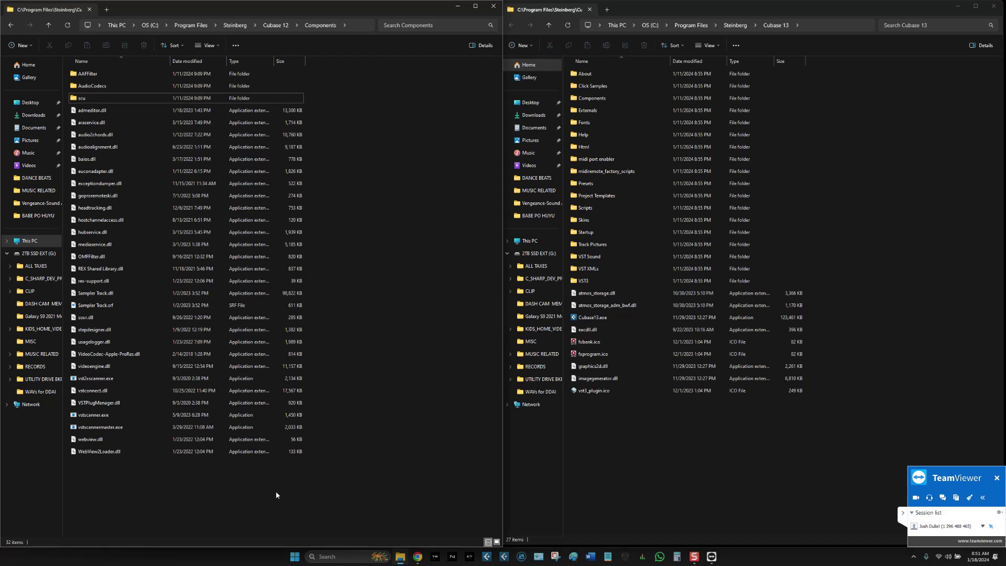
pyautogui.hotkey('ctrl', 'a')
pyautogui.hotkey('ctrl', 'c')
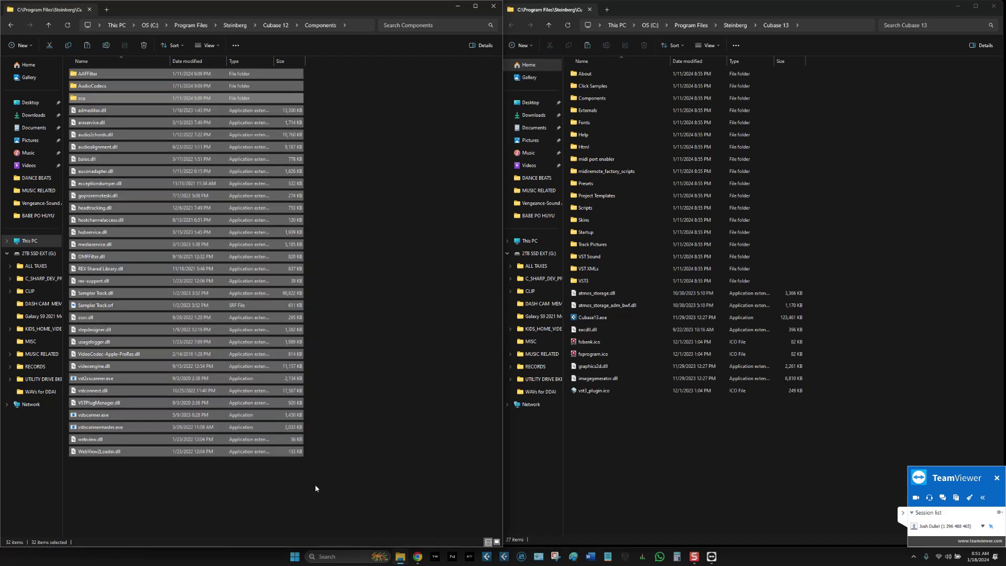
# Step: Delete everything in the Cubase 13 Components folder, granting administrator permission for all current items
pyautogui.doubleClick(592, 98)
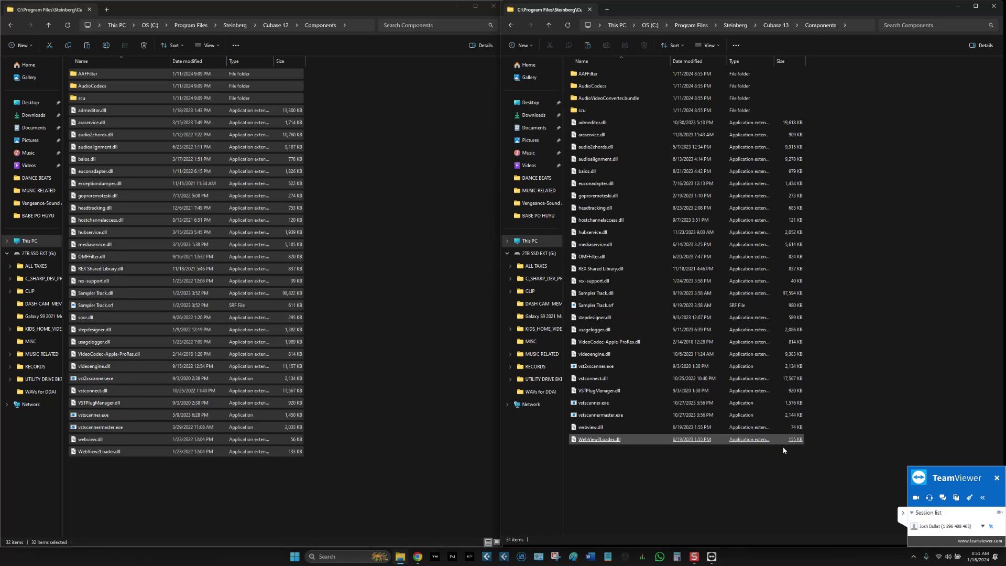
pyautogui.hotkey('ctrl', 'a')
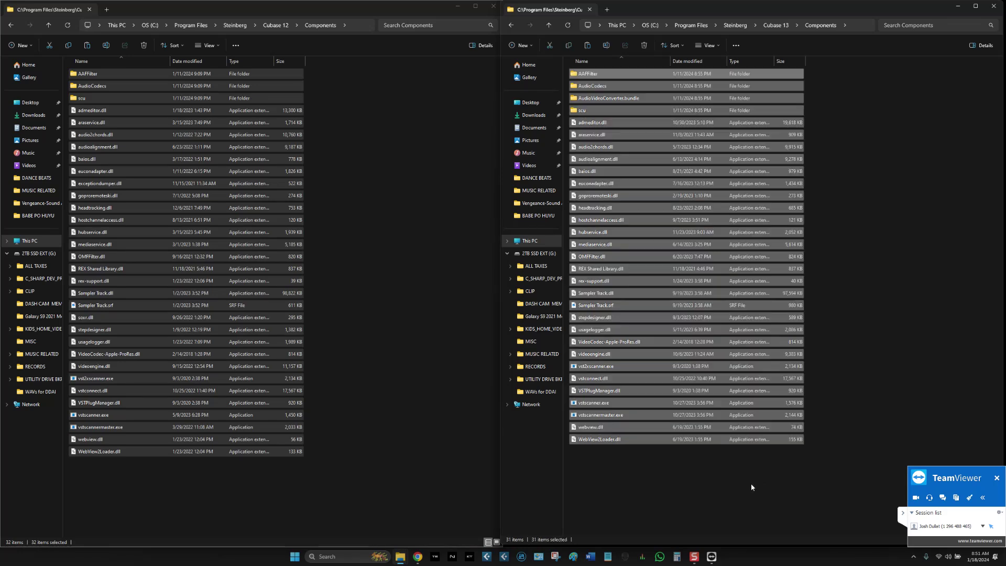
pyautogui.press('Delete')
pyautogui.click(198, 239)
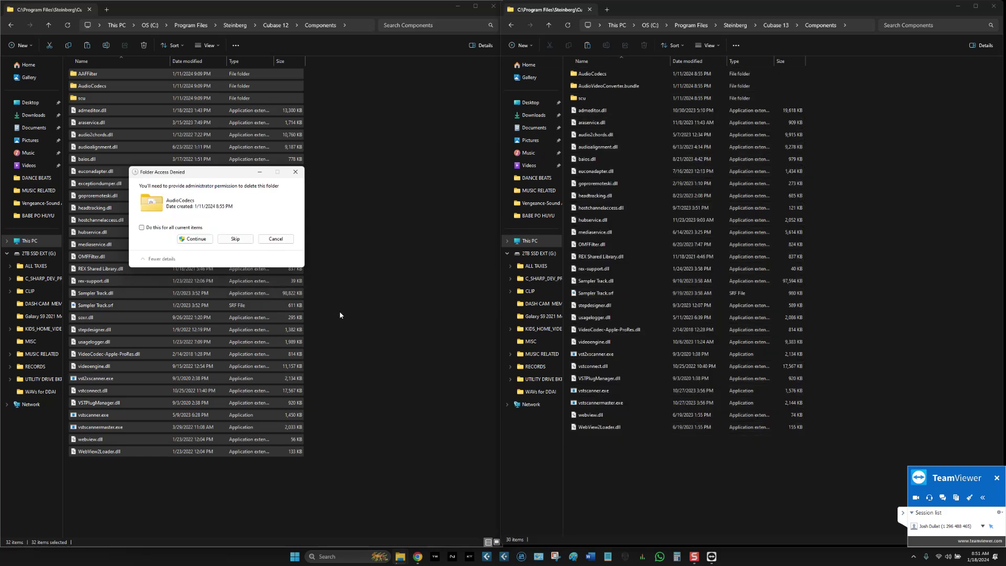
pyautogui.click(198, 240)
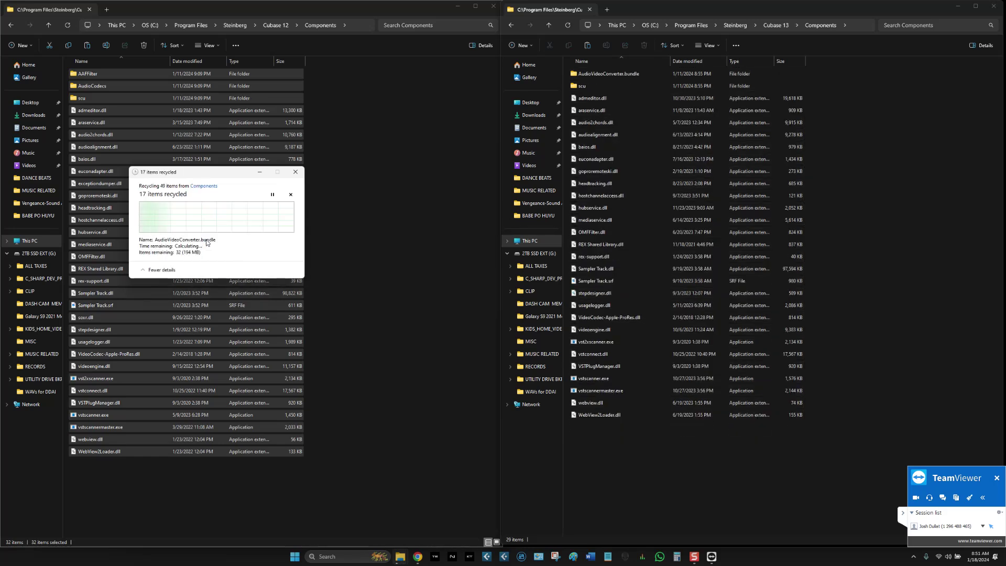
pyautogui.click(142, 227)
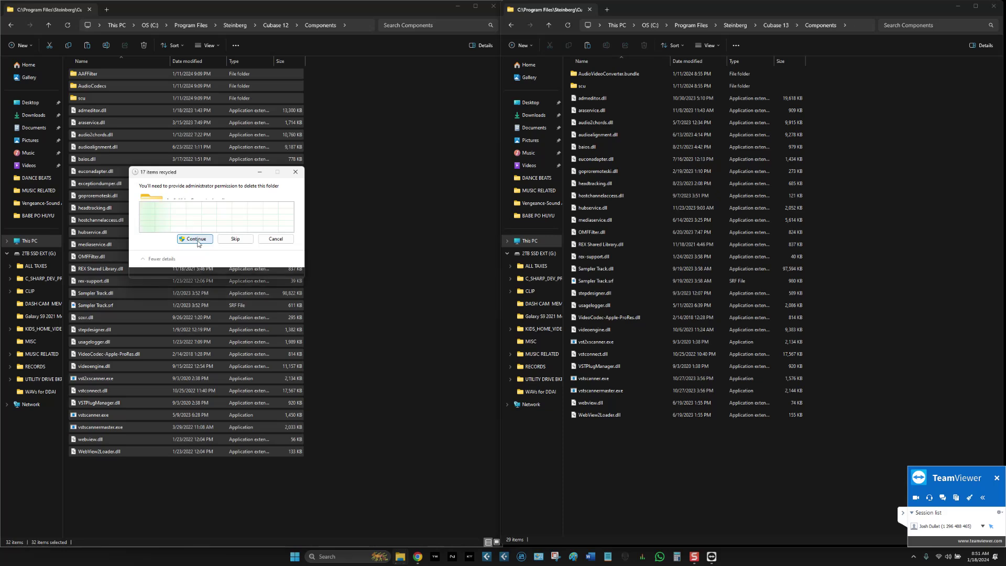
pyautogui.click(195, 239)
# Step: Paste the copied Cubase 12 components into the Cubase 13 Components folder with administrator permission
pyautogui.rightClick(670, 165)
pyautogui.click(683, 173)
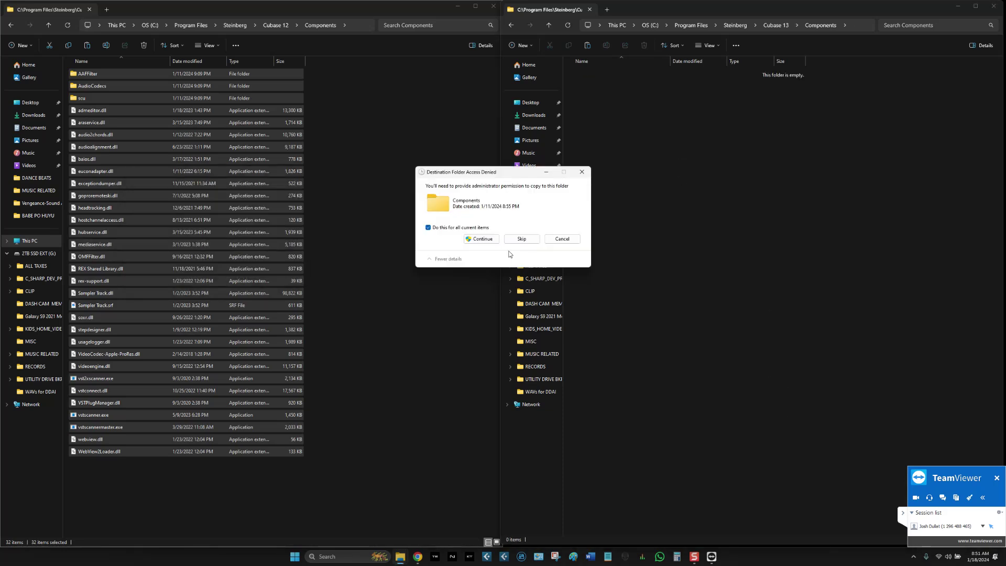
pyautogui.click(489, 239)
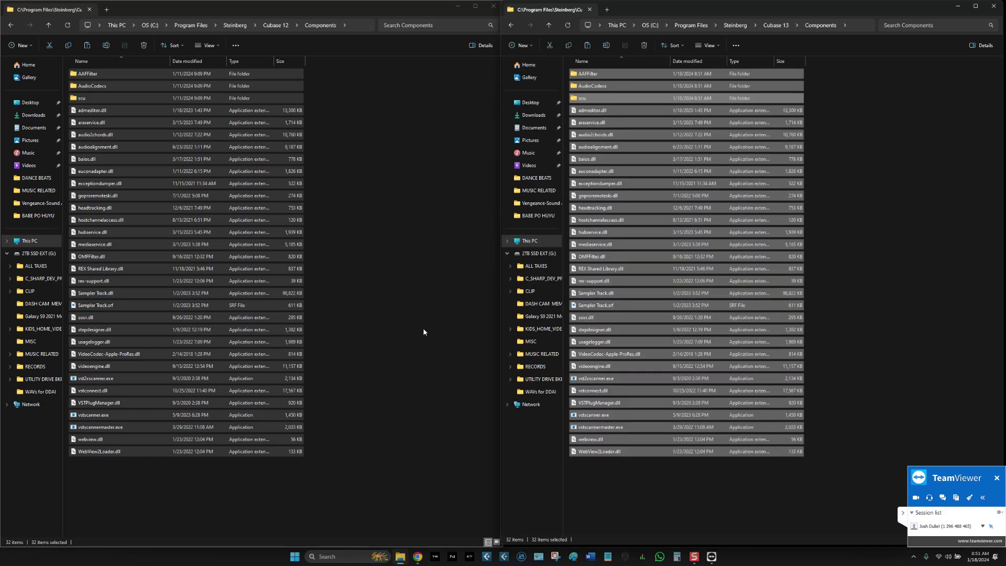
pyautogui.click(782, 505)
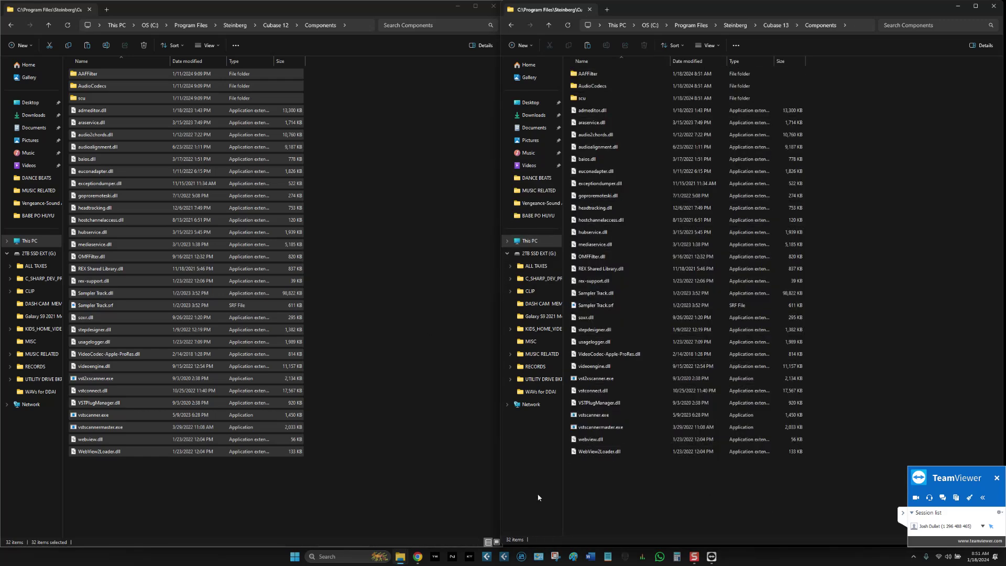
# Step: Try twice to start Cubase 13 with the replaced Components files
pyautogui.click(486, 556)
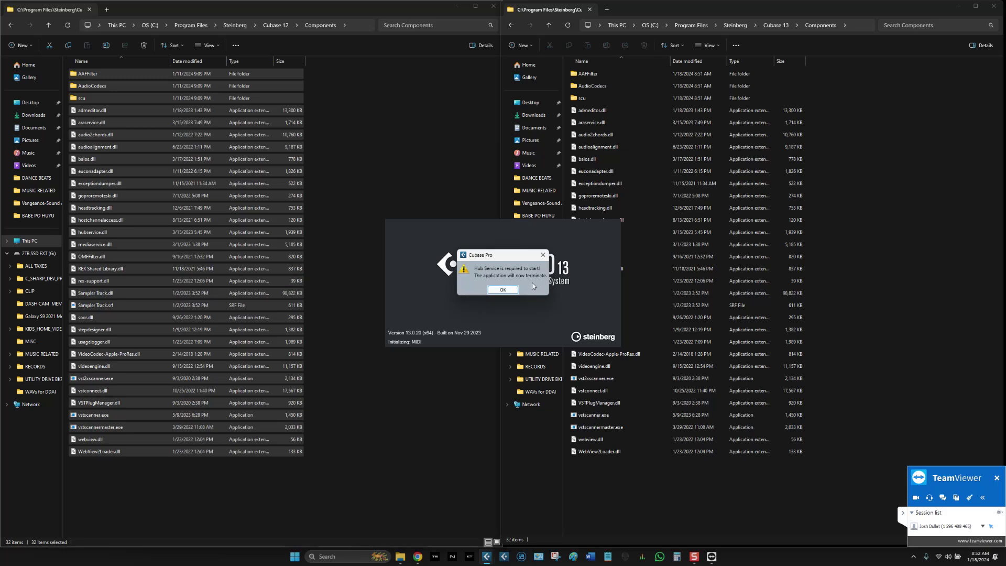
pyautogui.click(503, 290)
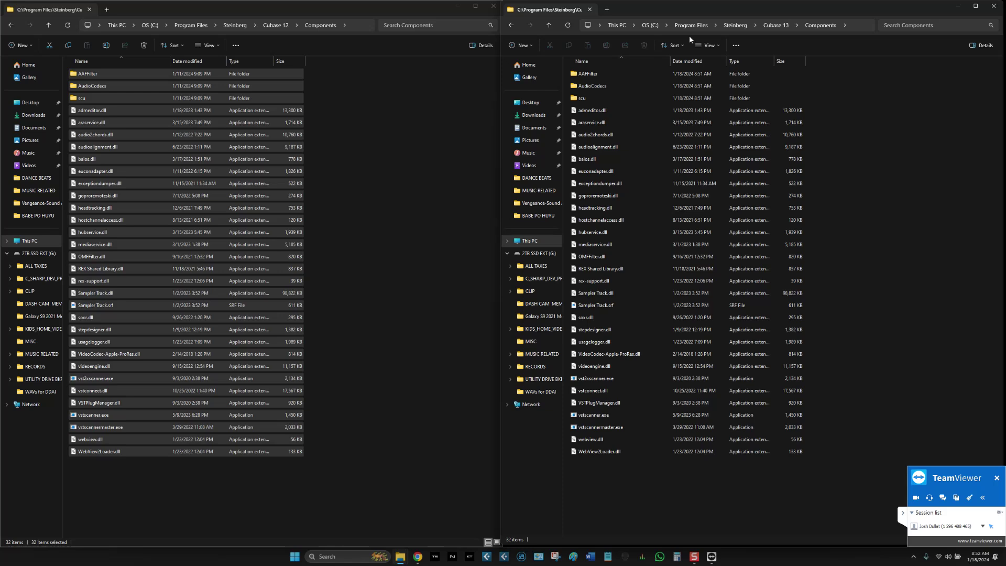
pyautogui.moveTo(707, 9)
pyautogui.mouseDown()
pyautogui.moveTo(726, 8)
pyautogui.moveTo(714, 10)
pyautogui.mouseUp()
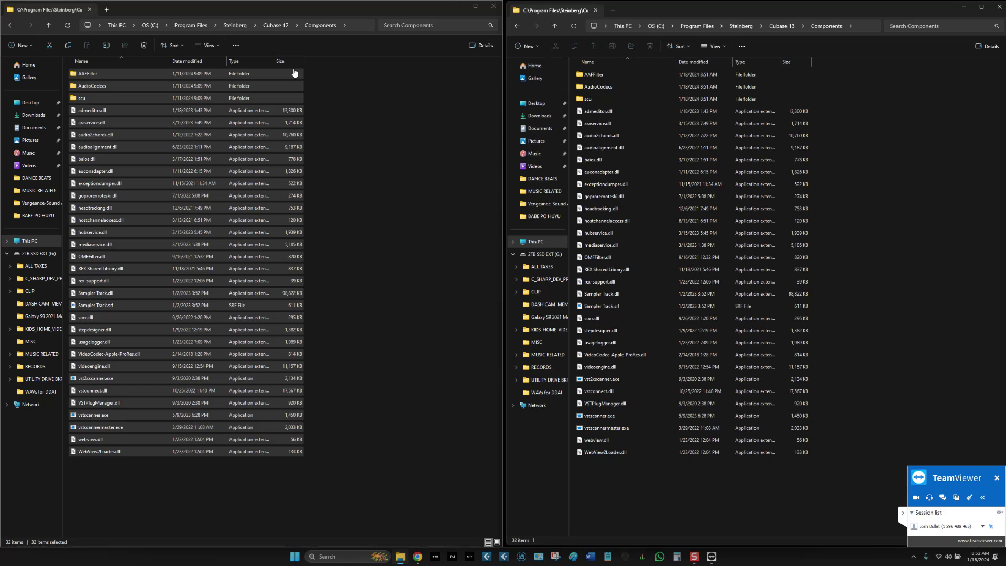
pyautogui.click(486, 557)
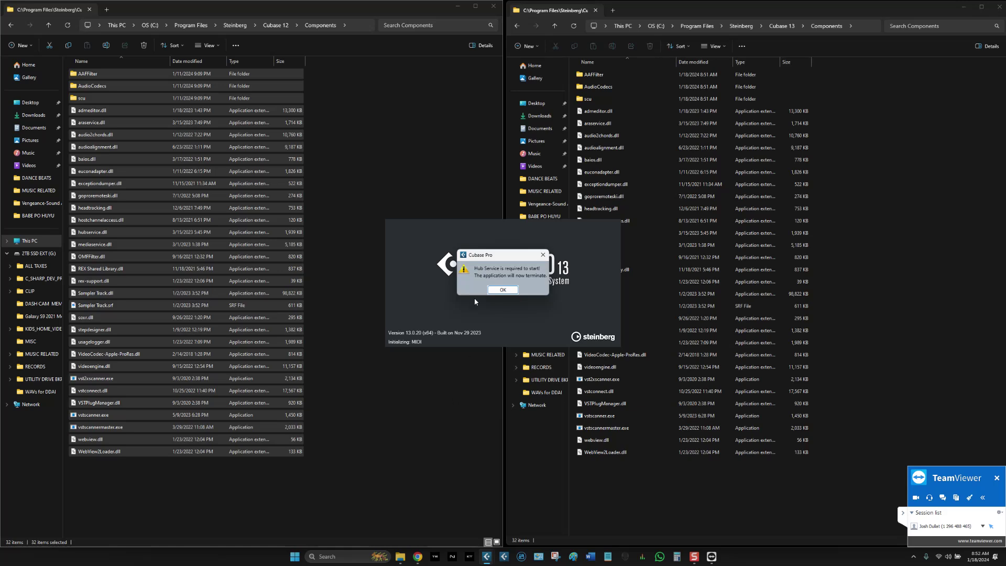
# Step: Dismiss the Hub Service startup error and go up from Components to the Cubase 12 program folder
pyautogui.click(505, 289)
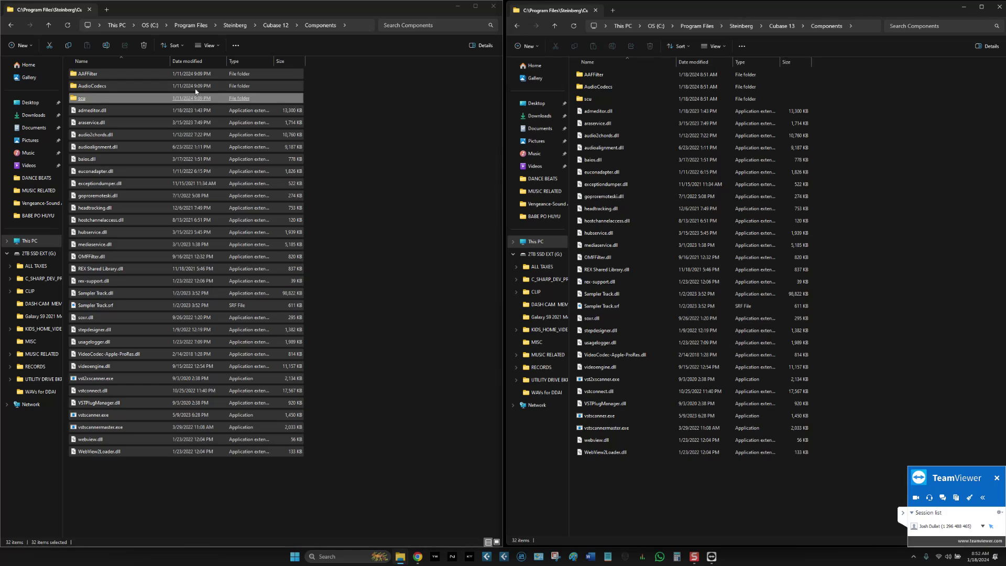
pyautogui.click(49, 26)
pyautogui.click(49, 25)
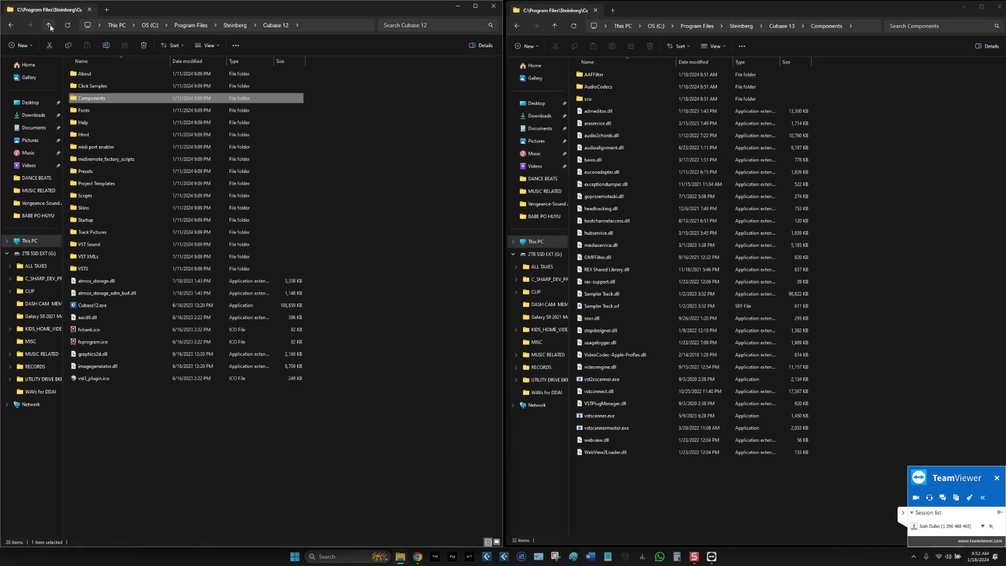
# Step: Look through the contents of the Fonts and Html subfolders of Cubase 12, returning to the Cubase 12 folder after each
pyautogui.doubleClick(76, 111)
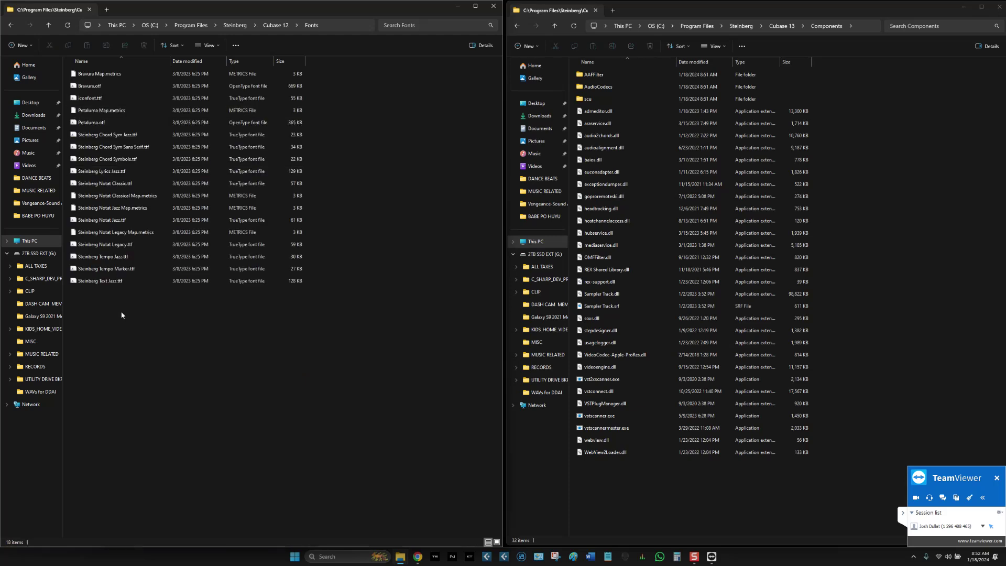
pyautogui.click(48, 25)
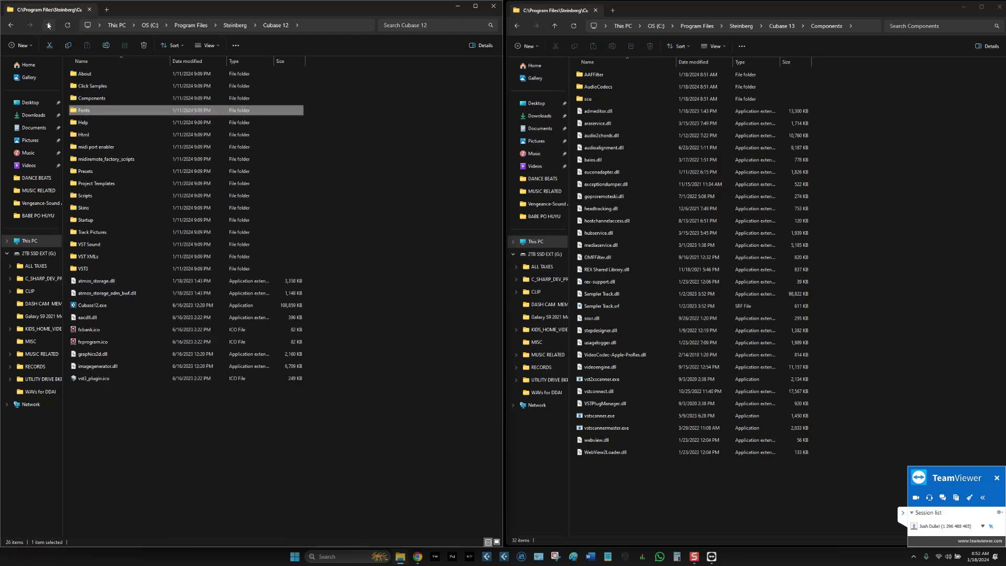
pyautogui.click(86, 137)
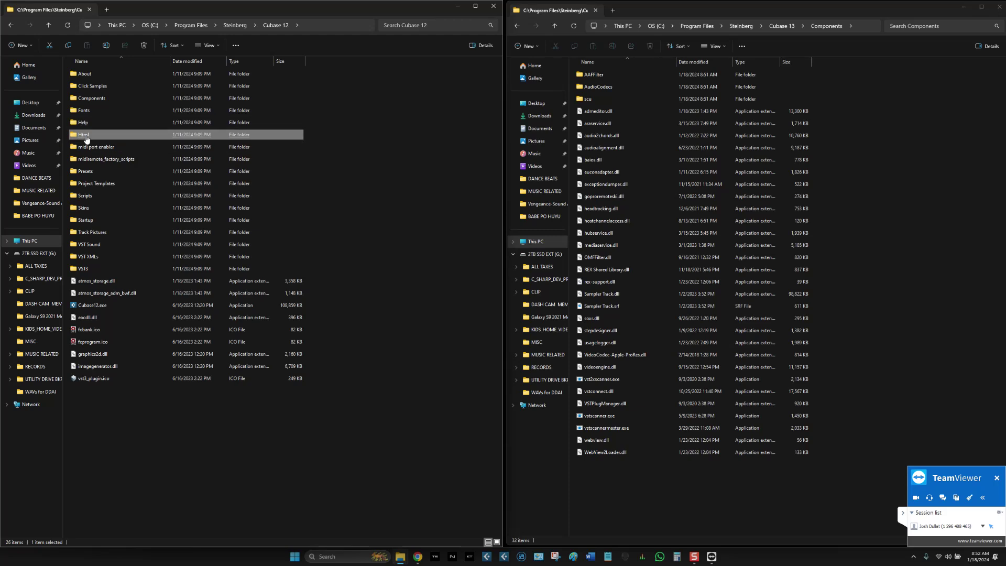
pyautogui.doubleClick(85, 137)
pyautogui.click(48, 25)
pyautogui.click(258, 480)
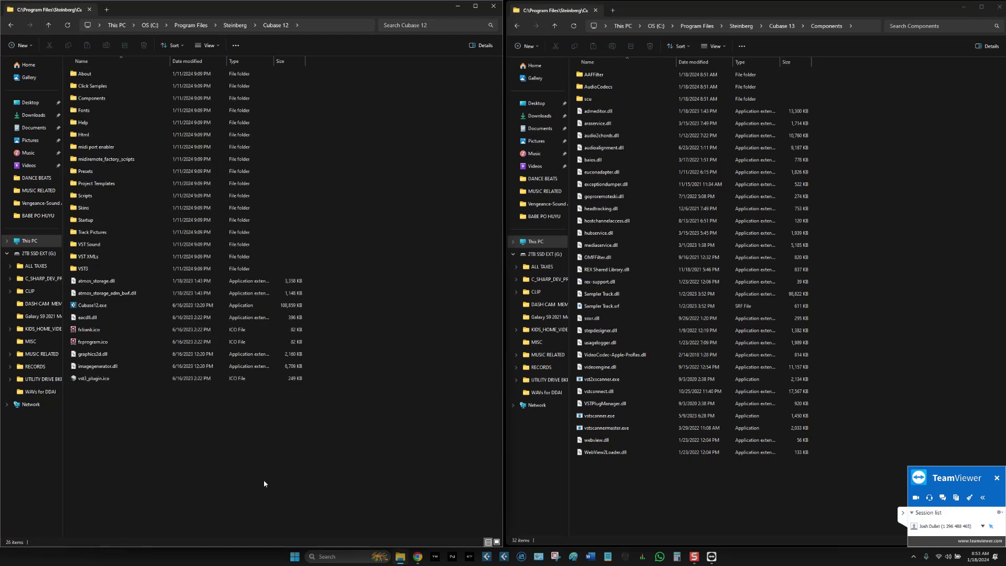